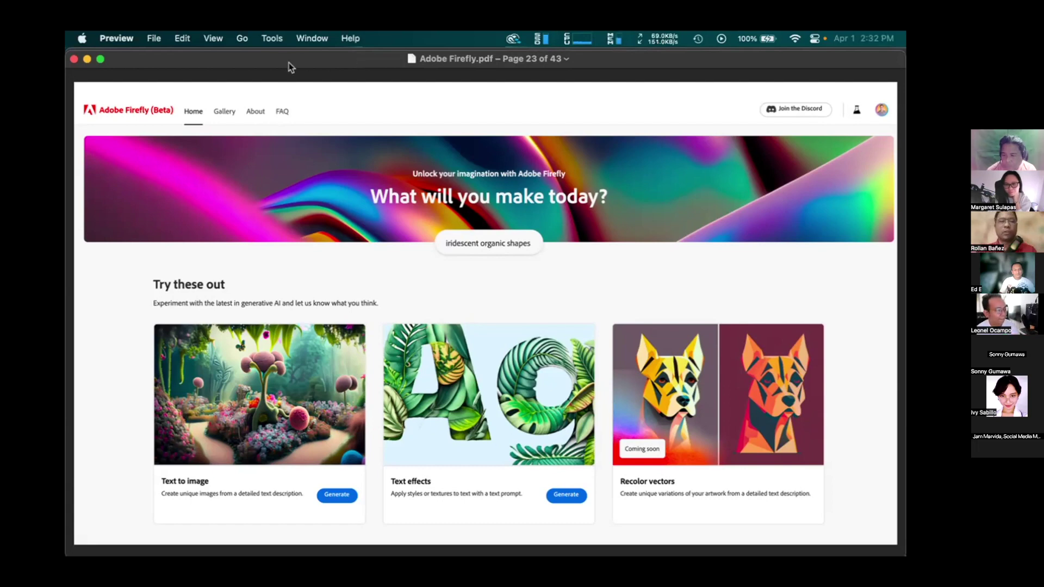
# Return to the Firefly home page slide in Adobe Firefly.pdf and minimize the document window
pyautogui.press('Down')
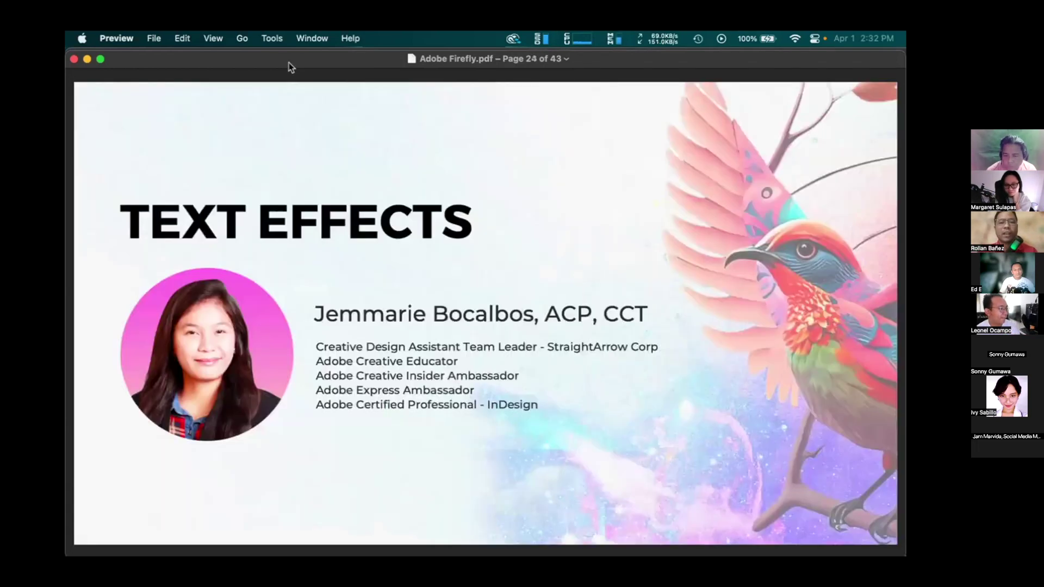
pyautogui.press('Up')
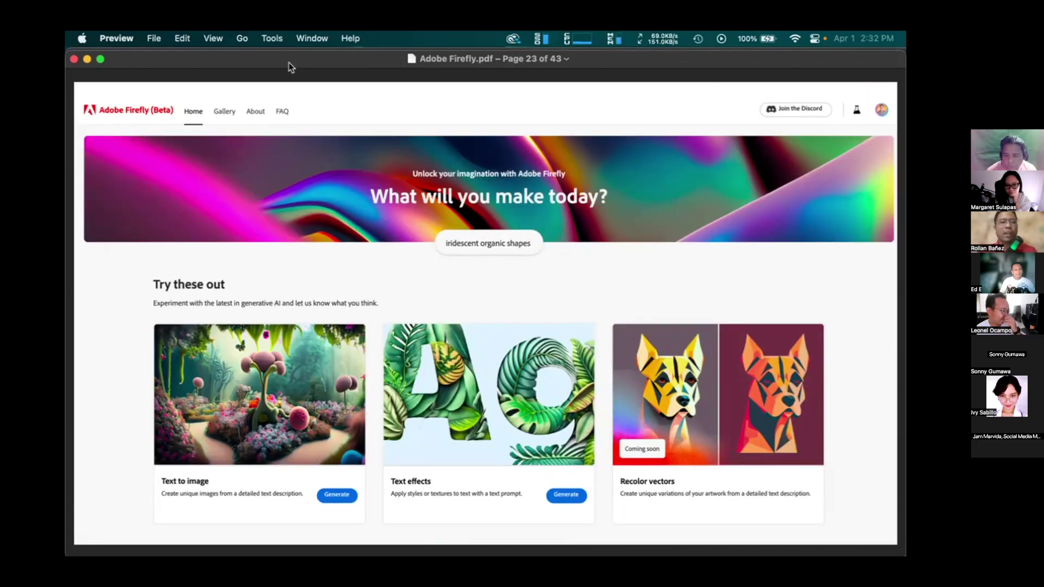
pyautogui.click(87, 60)
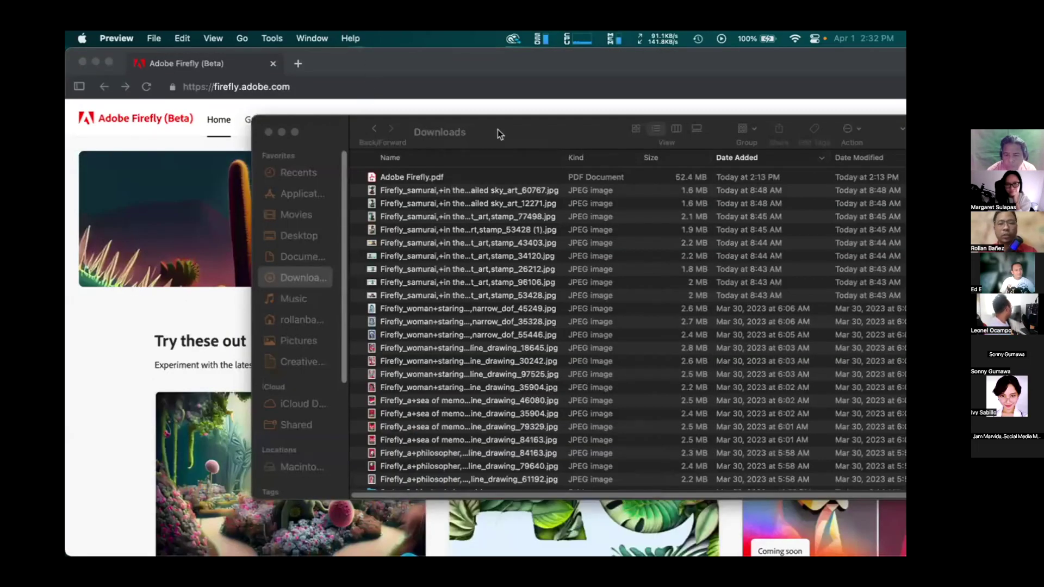
# Move the Downloads window up and away from the screen edge, and enlarge it to show more files
pyautogui.moveTo(497, 129); pyautogui.dragTo(447, 113)
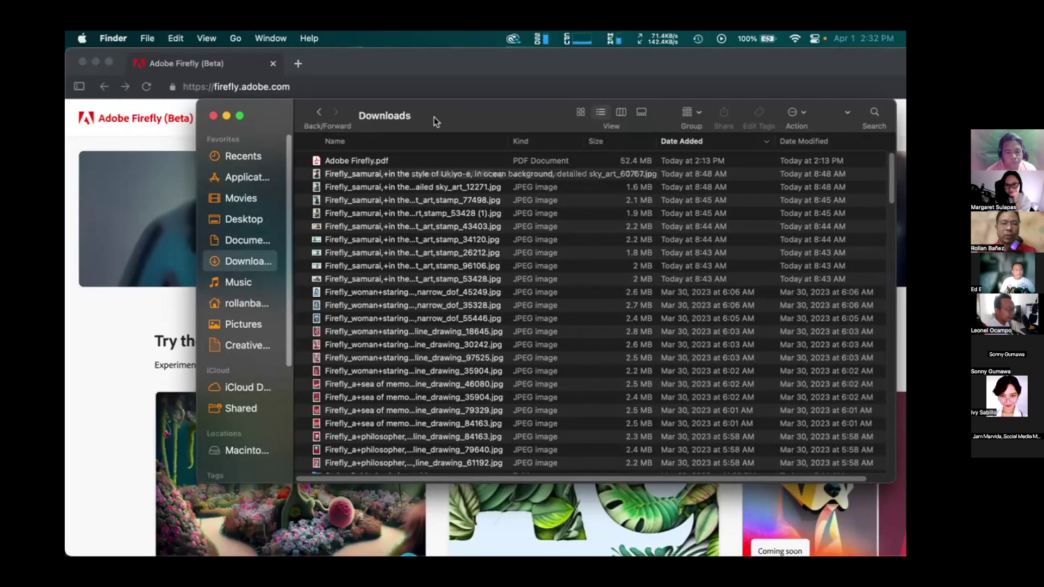
pyautogui.moveTo(434, 116); pyautogui.dragTo(356, 60)
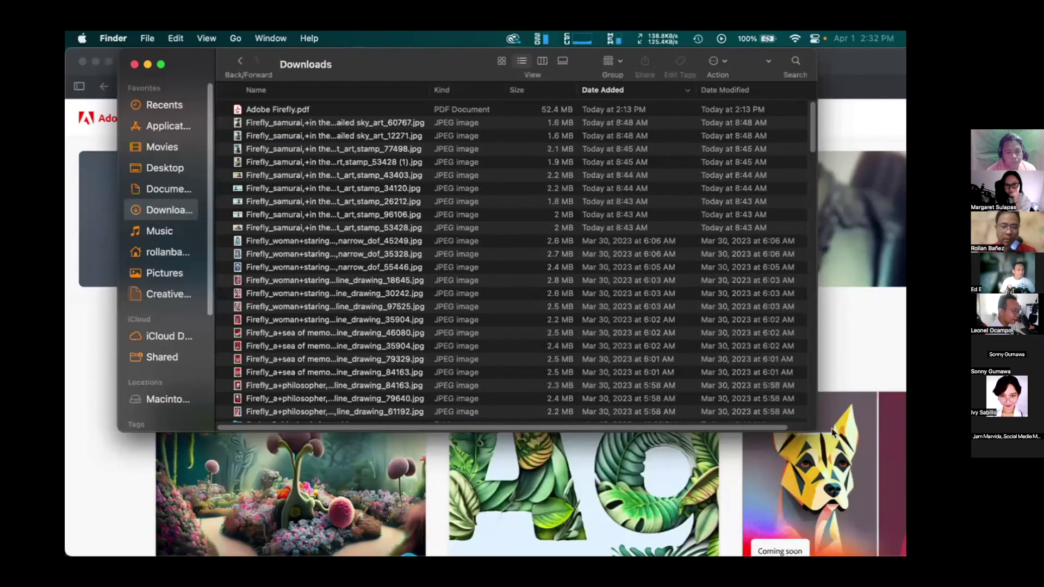
pyautogui.moveTo(814, 428); pyautogui.dragTo(872, 505)
# Open the Firefly Case Studies folder in Downloads and look through its subfolders
pyautogui.scroll(-5, 336, 351)
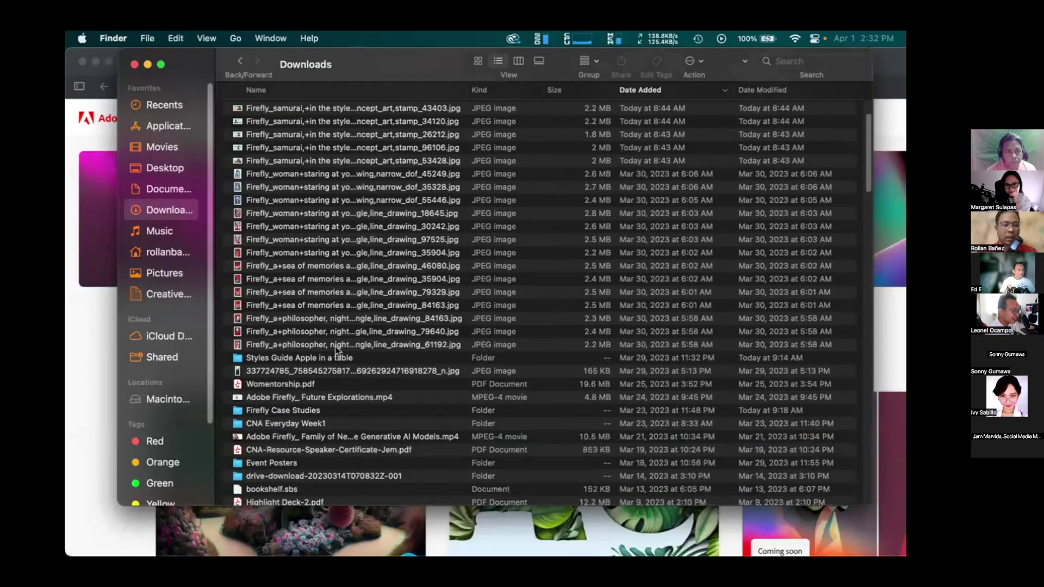
pyautogui.scroll(4, 336, 351)
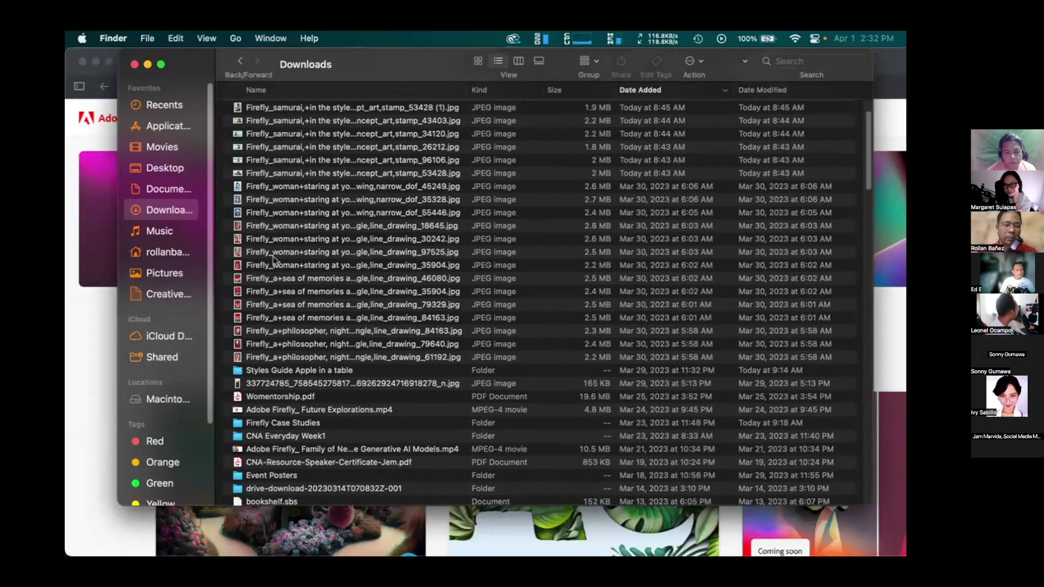
pyautogui.doubleClick(291, 425)
pyautogui.scroll(-3, 443, 253)
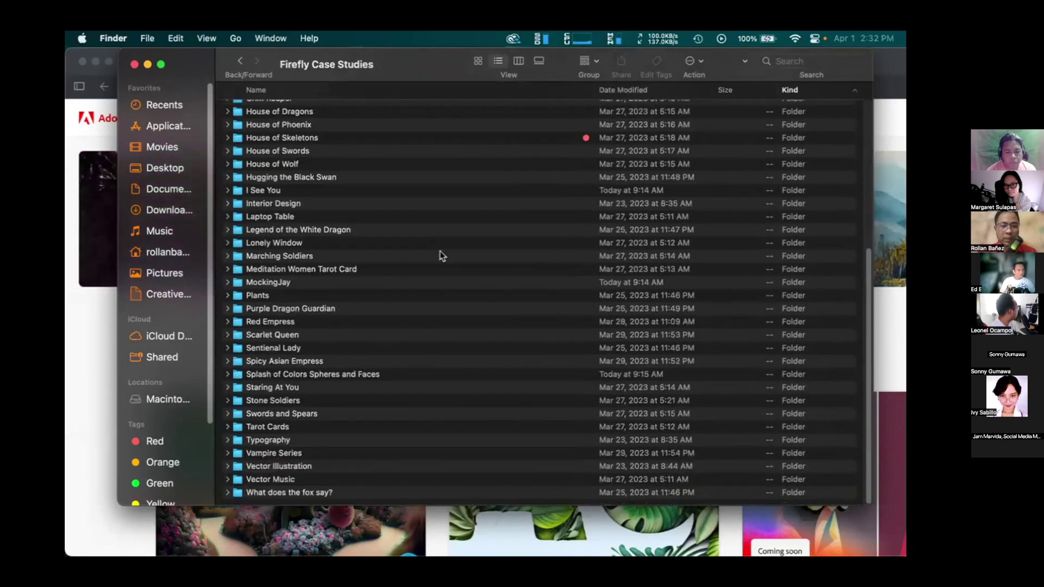
pyautogui.scroll(6, 441, 254)
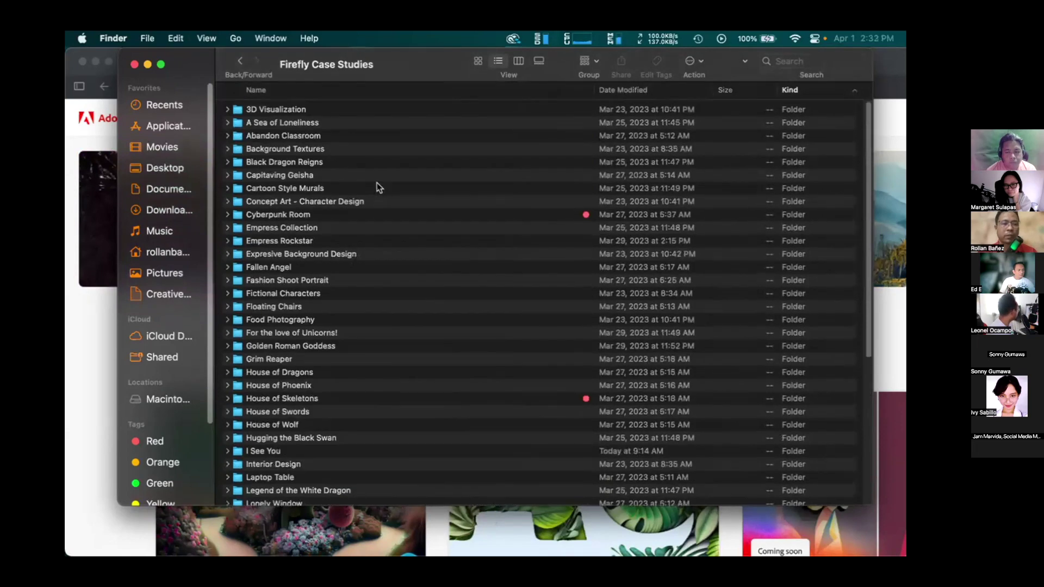
# Expand the Empress Collection folder in the list and browse its first few images
pyautogui.click(288, 193)
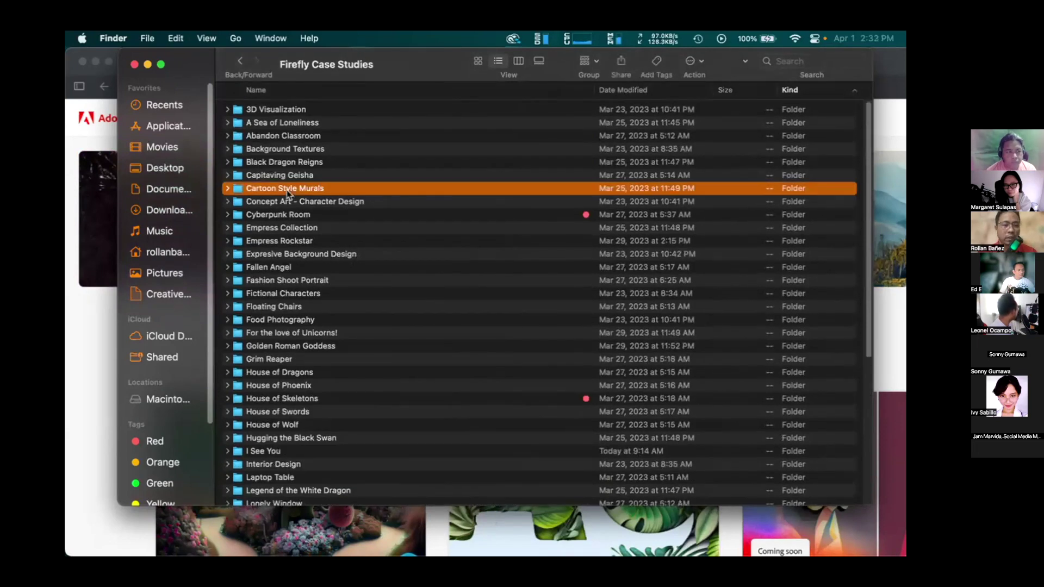
pyautogui.click(287, 242)
pyautogui.press('Up')
pyautogui.press('Right')
pyautogui.press('Down')
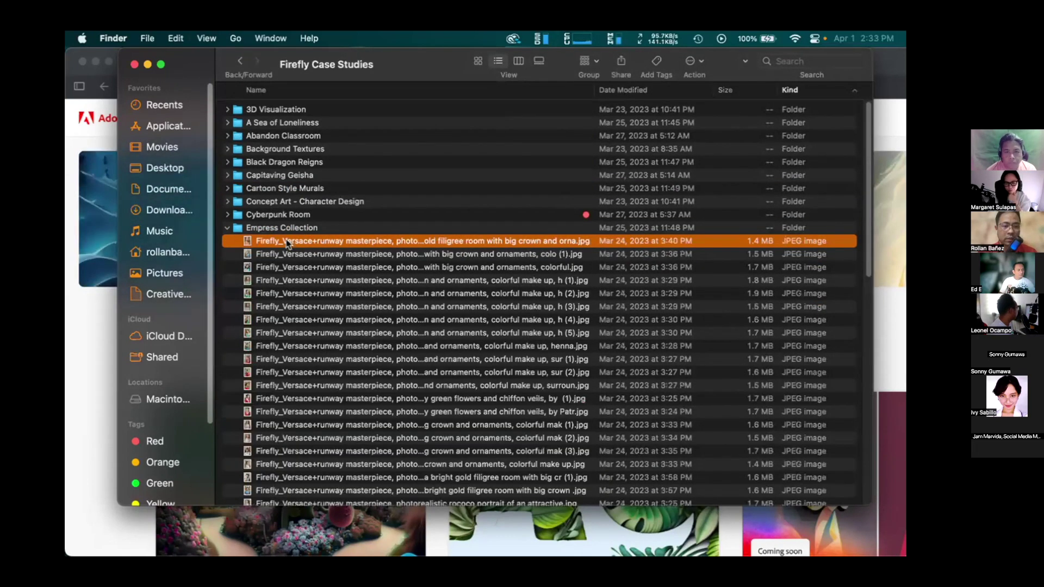
pyautogui.press('Down')
pyautogui.press('Down')
pyautogui.press('Down')
pyautogui.press('Up')
pyautogui.press('Up')
pyautogui.press('Up')
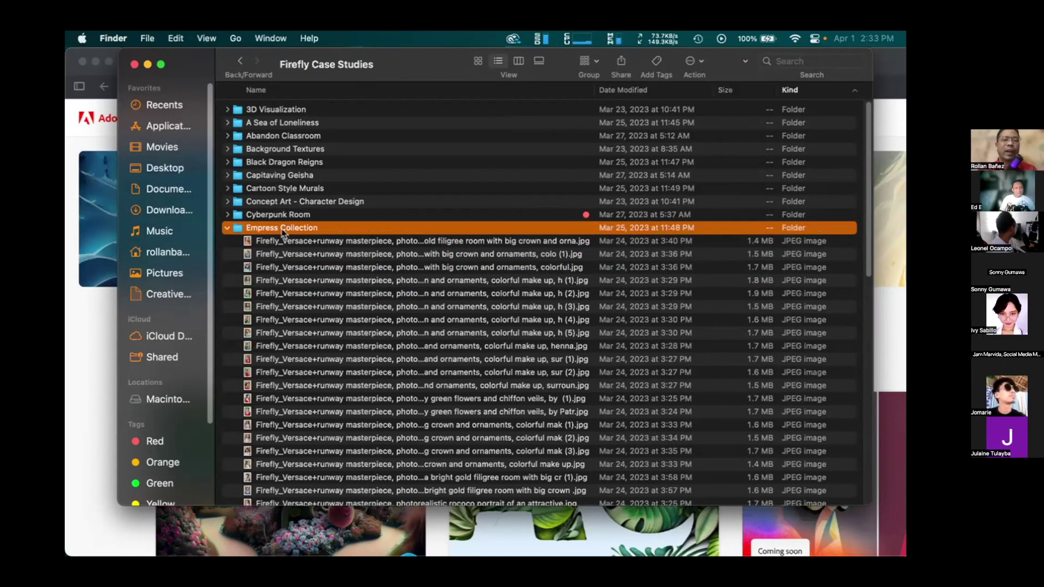
# Open the Empress Collection folder with its images shown as icons, and minimize the window after viewing them
pyautogui.doubleClick(282, 233)
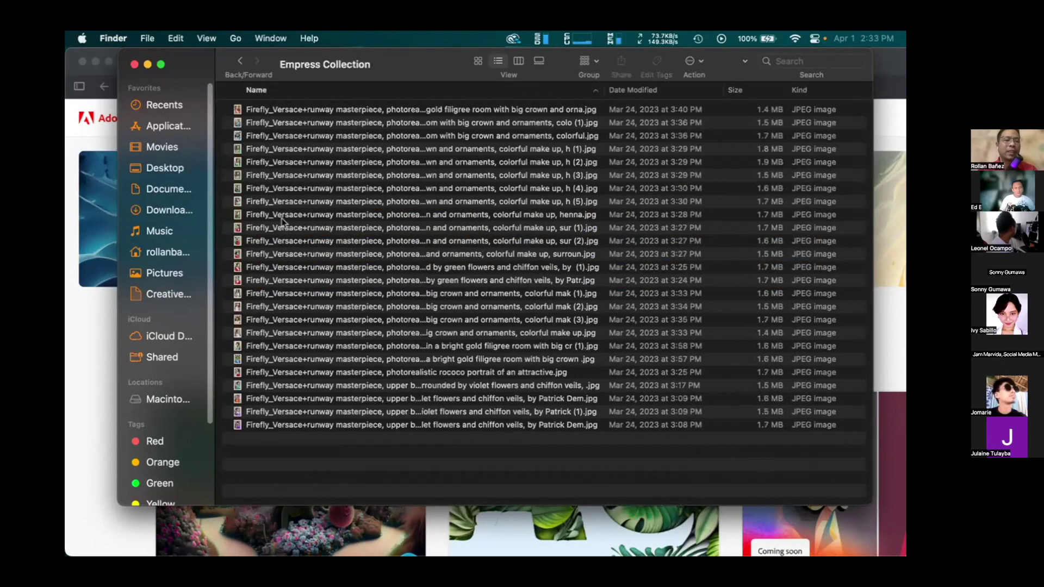
pyautogui.click(477, 60)
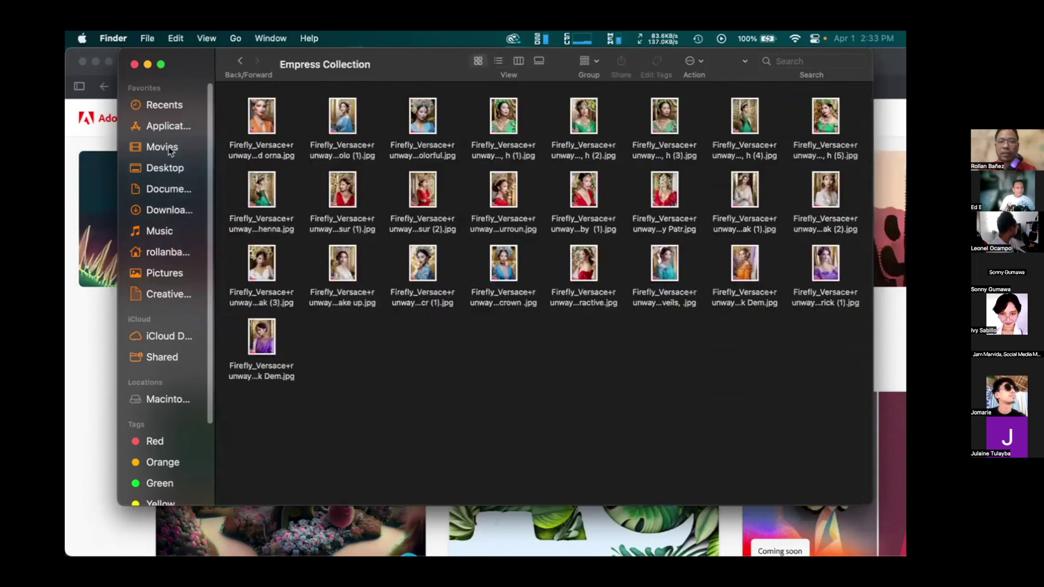
pyautogui.click(147, 64)
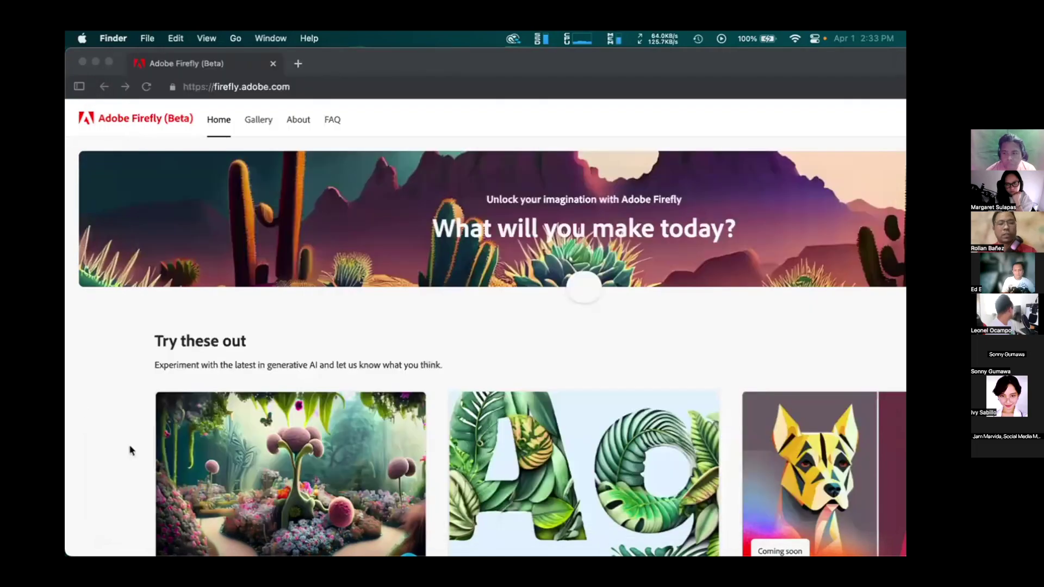
# Switch to the Adobe Firefly page in the Sidekick browser and set the page zoom to 100%
pyautogui.scroll(-5, 435, 406)
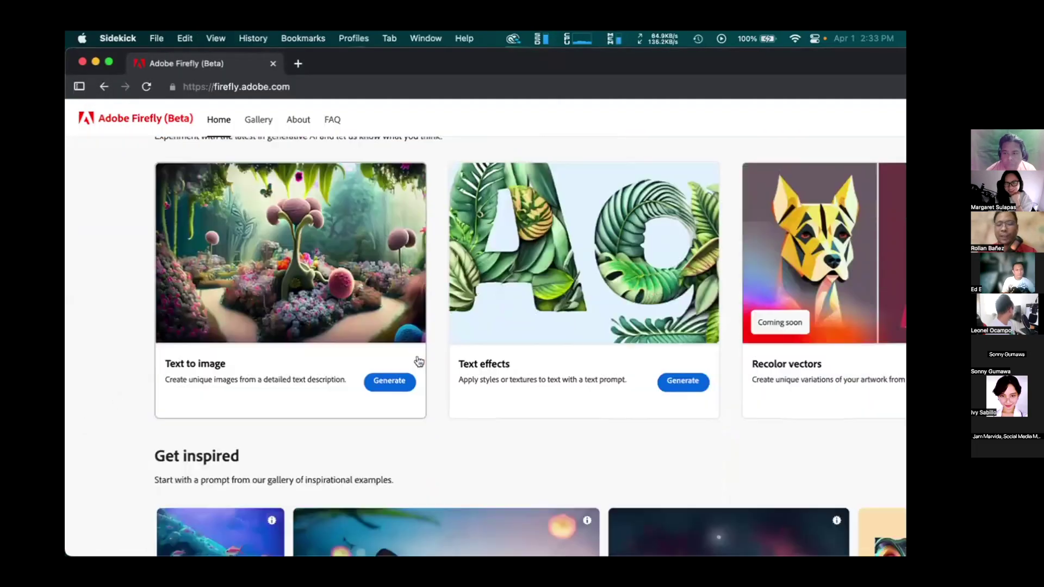
pyautogui.press('super+equal')
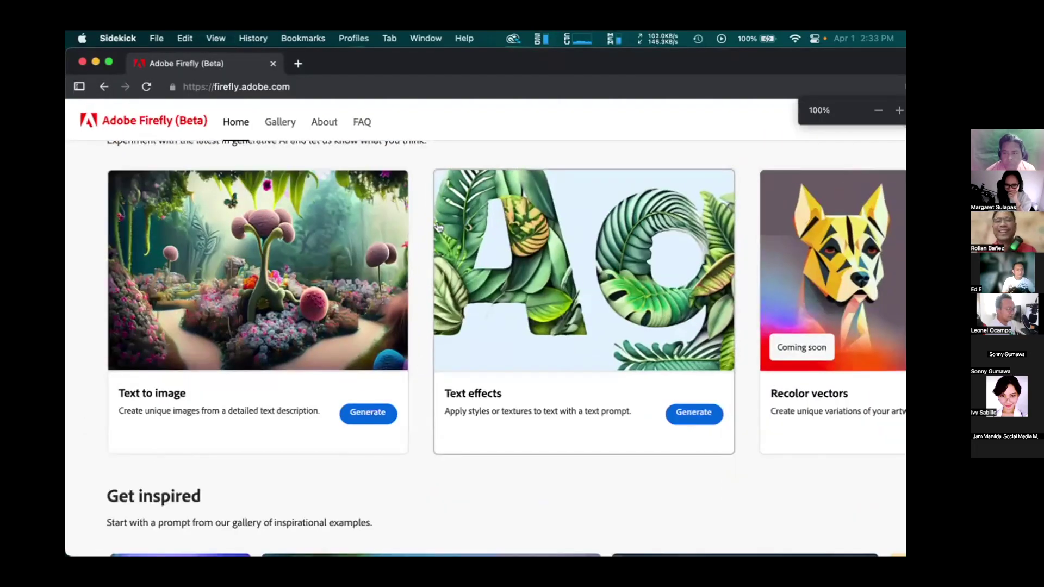
pyautogui.scroll(5, 441, 326)
pyautogui.scroll(-5, 439, 227)
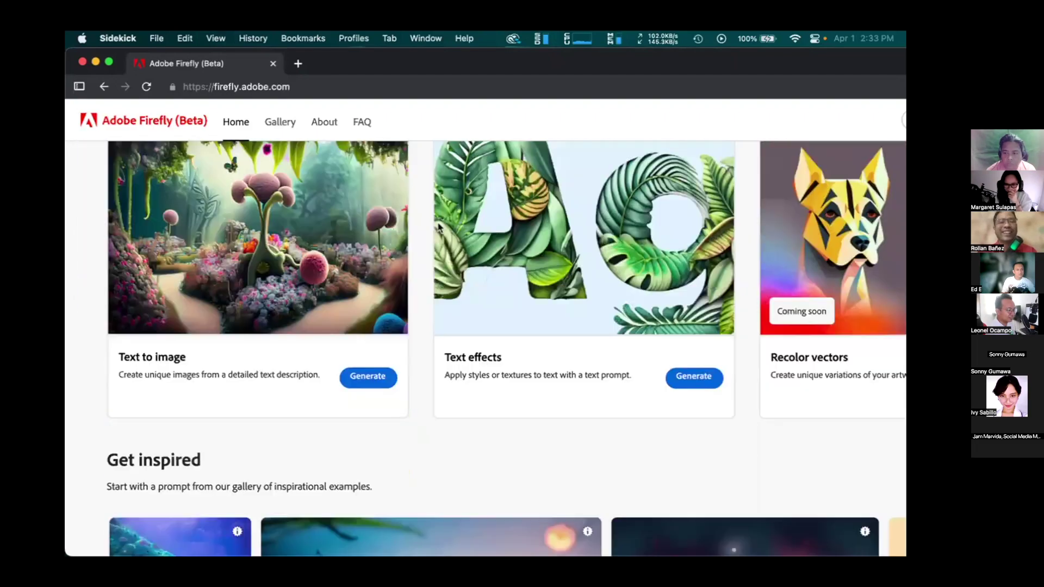
pyautogui.scroll(5, 439, 227)
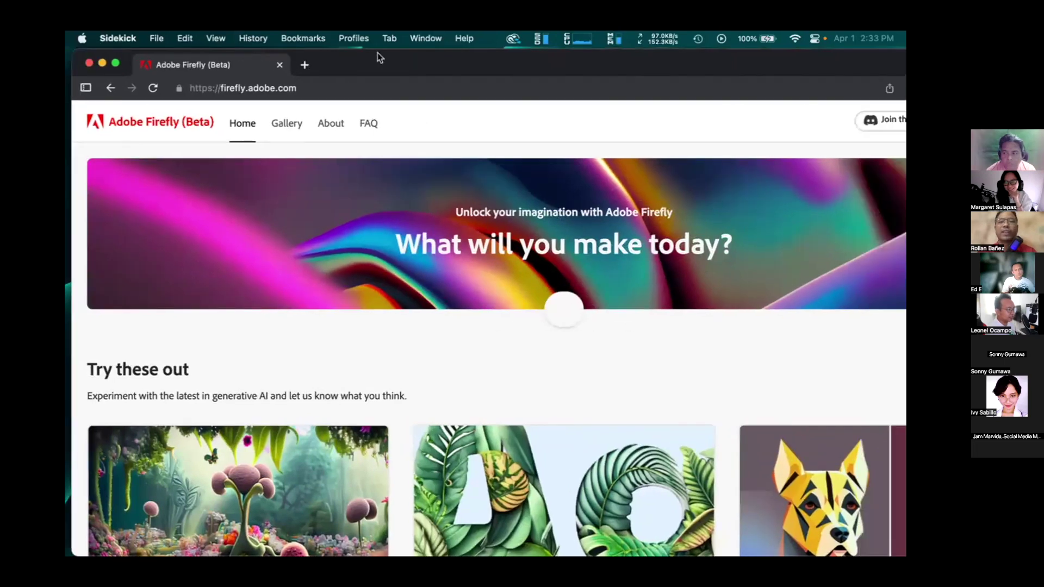
# Narrow the browser window and reposition it so the whole Firefly page fits on the screen
pyautogui.moveTo(377, 52)
pyautogui.mouseDown()
pyautogui.moveTo(358, 50)
pyautogui.moveTo(372, 51)
pyautogui.mouseUp()
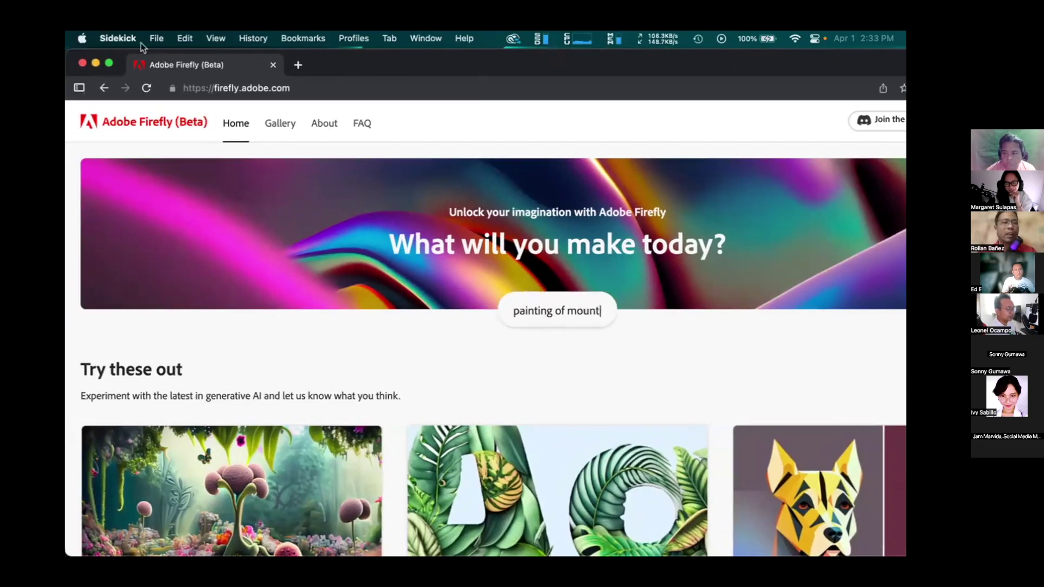
pyautogui.moveTo(66, 50); pyautogui.dragTo(224, 50)
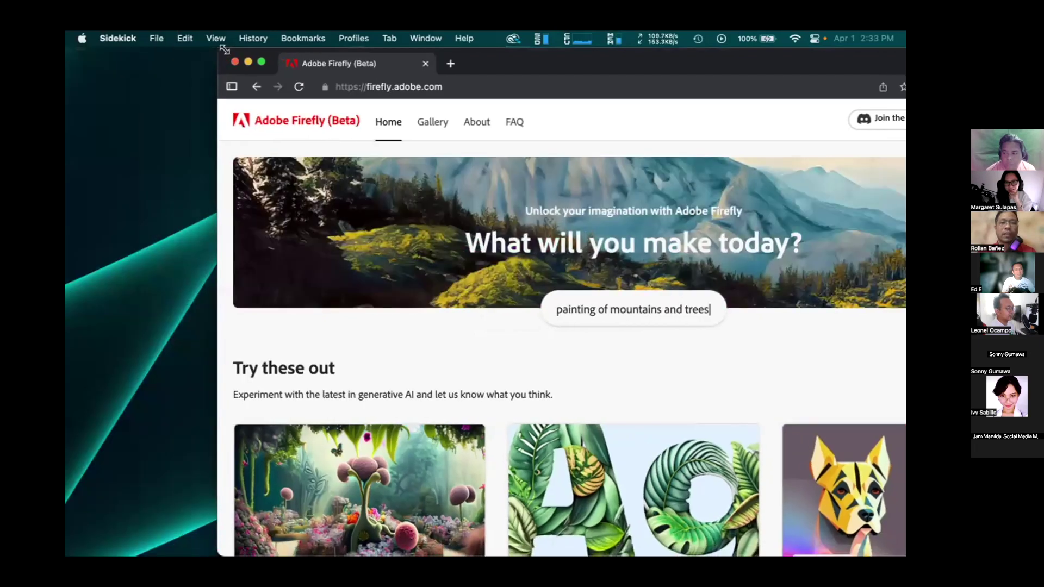
pyautogui.moveTo(500, 63); pyautogui.dragTo(361, 63)
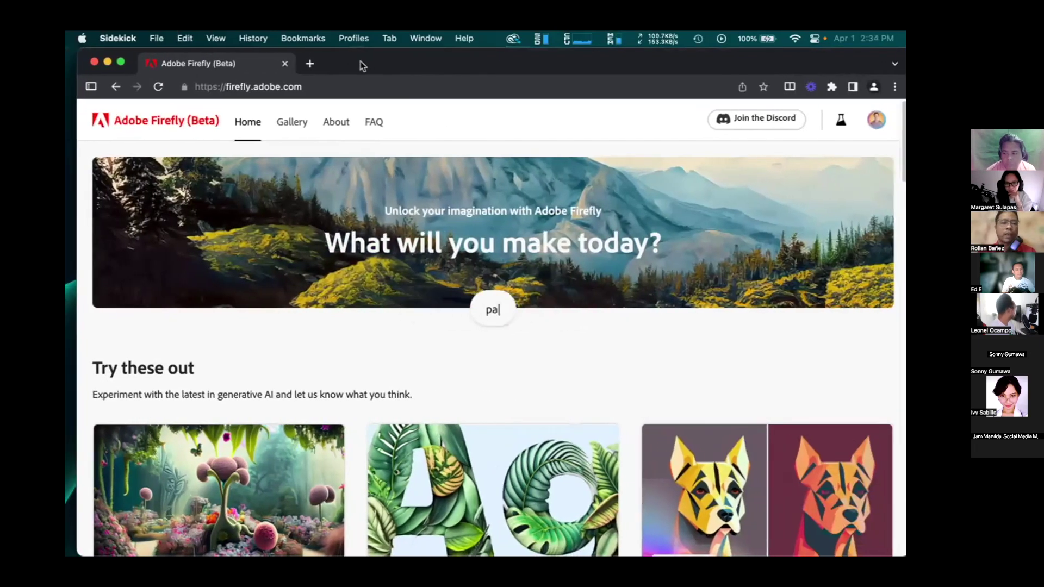
# Review the Text to image, Text effects and Recolor vectors cards under Try these out
pyautogui.scroll(-5, 320, 341)
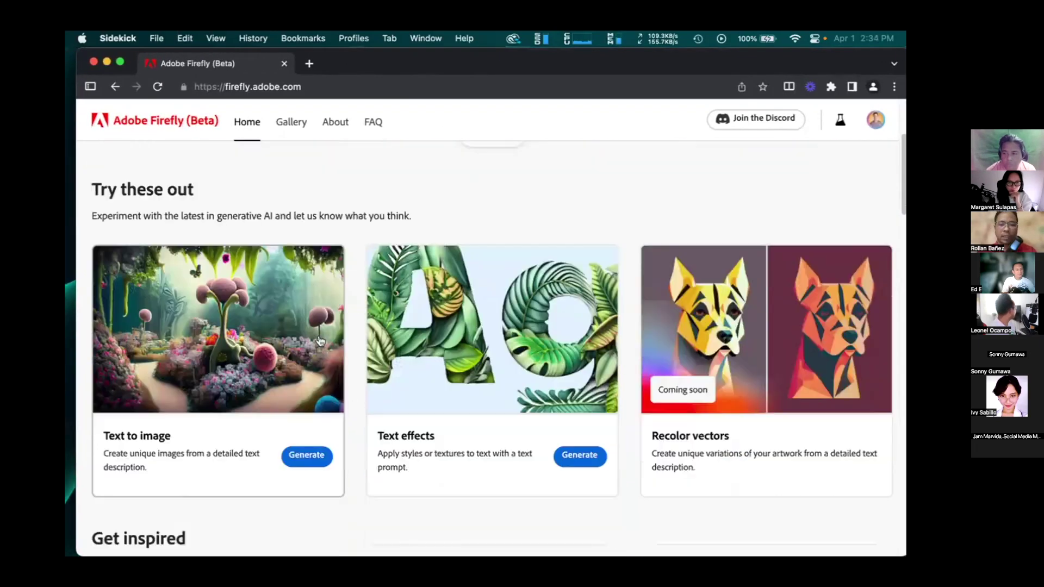
pyautogui.scroll(-2, 320, 341)
pyautogui.scroll(1, 319, 341)
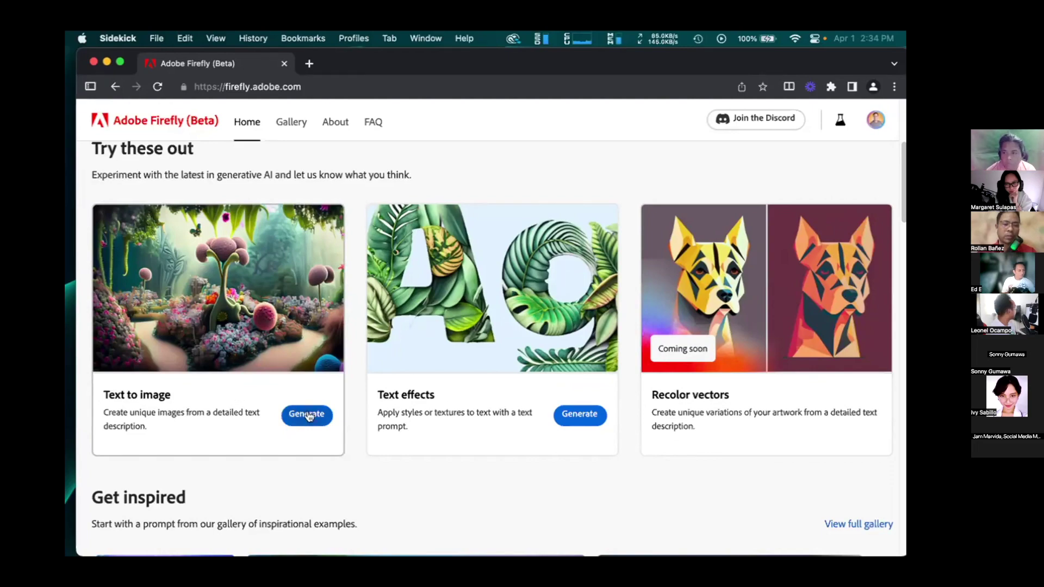
# Examine the Get inspired gallery and the In exploration feature cards, from Inpainting through Text to template
pyautogui.scroll(-12, 439, 450)
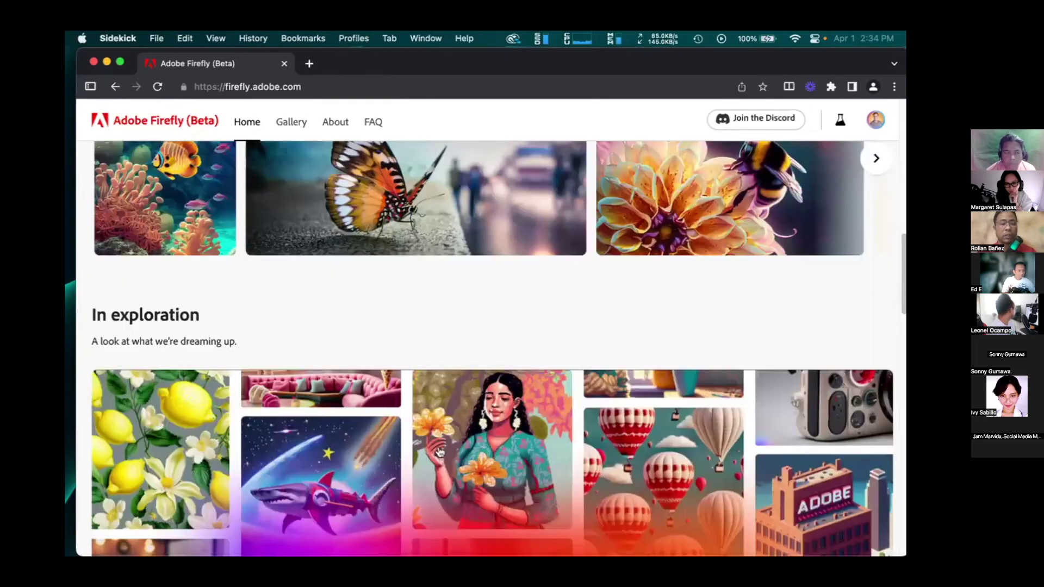
pyautogui.scroll(-12, 439, 451)
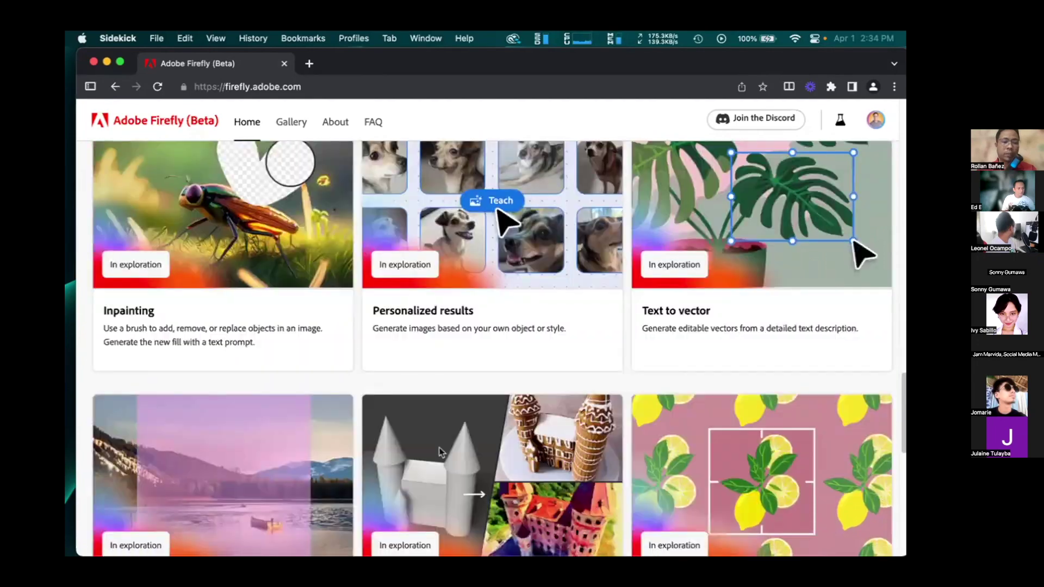
pyautogui.scroll(2, 440, 451)
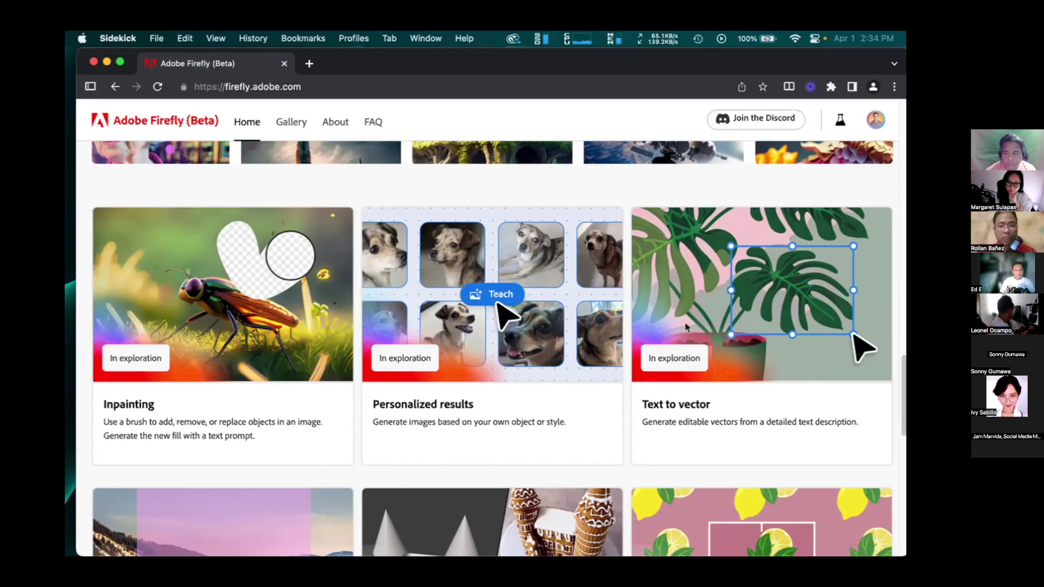
pyautogui.scroll(6, 450, 263)
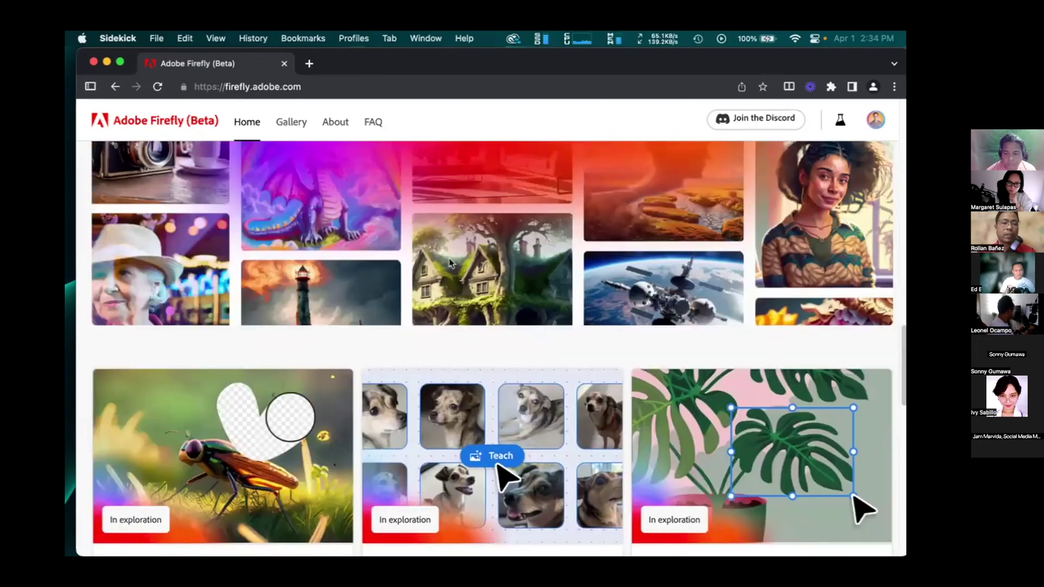
pyautogui.scroll(8, 449, 263)
pyautogui.scroll(-7, 501, 305)
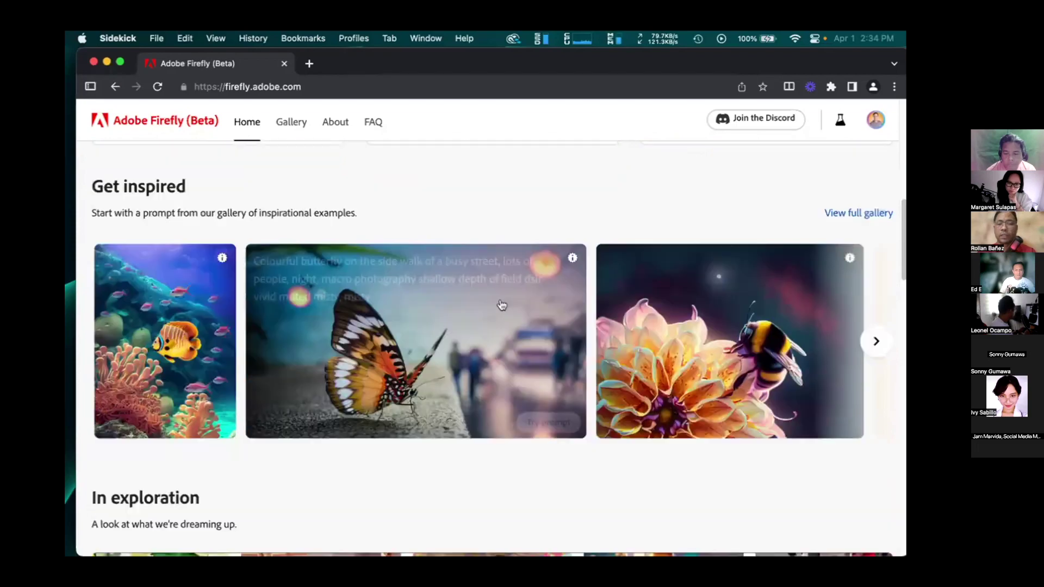
pyautogui.scroll(-10, 501, 304)
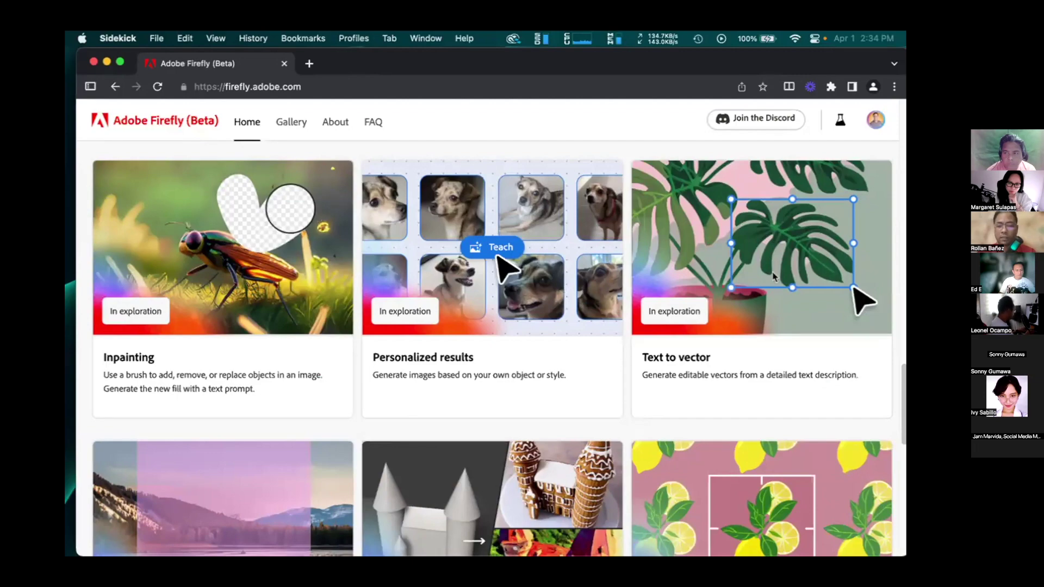
pyautogui.scroll(-5, 425, 364)
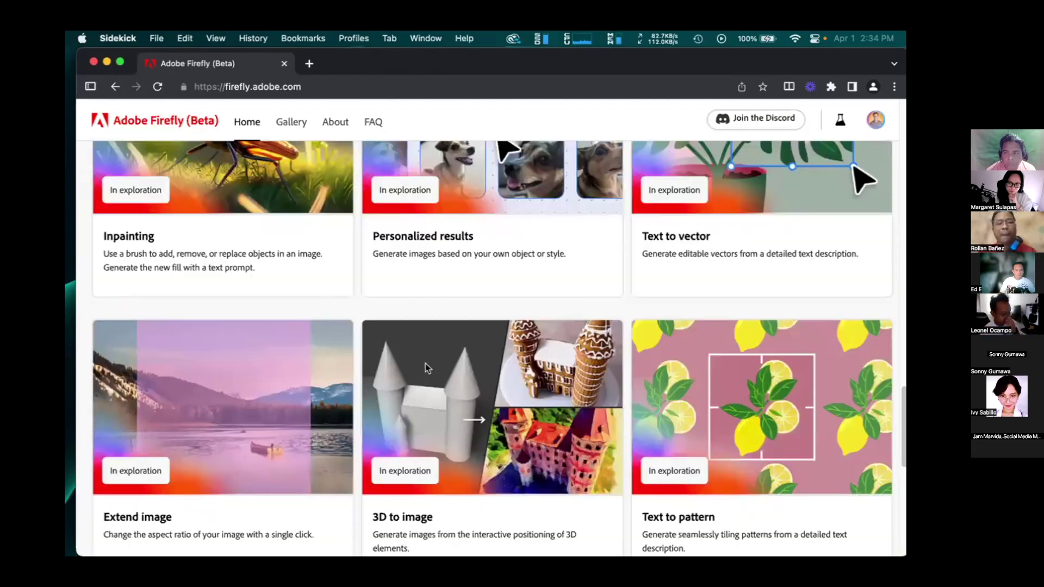
pyautogui.scroll(-2, 426, 368)
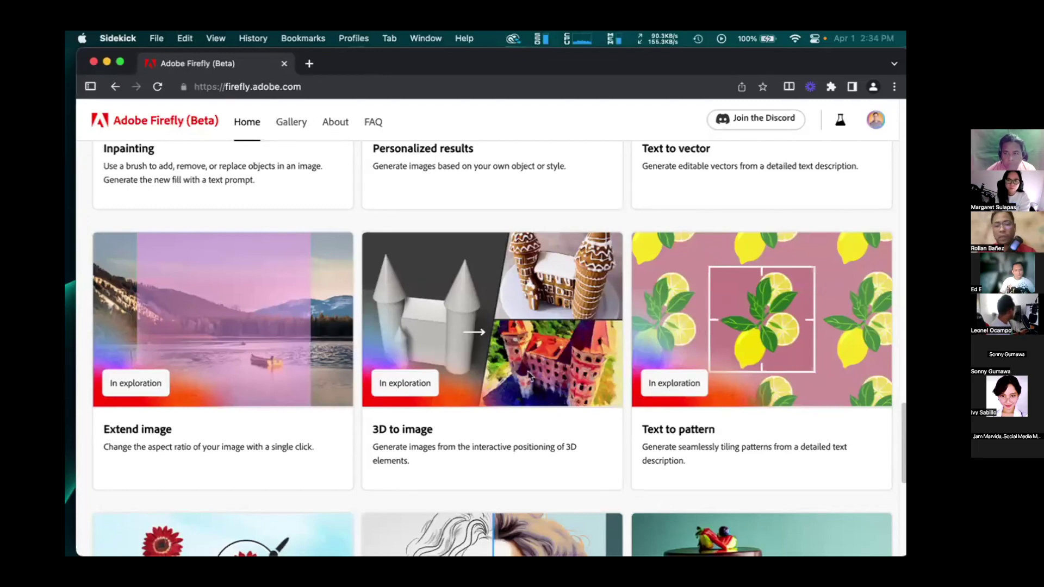
pyautogui.scroll(-5, 577, 397)
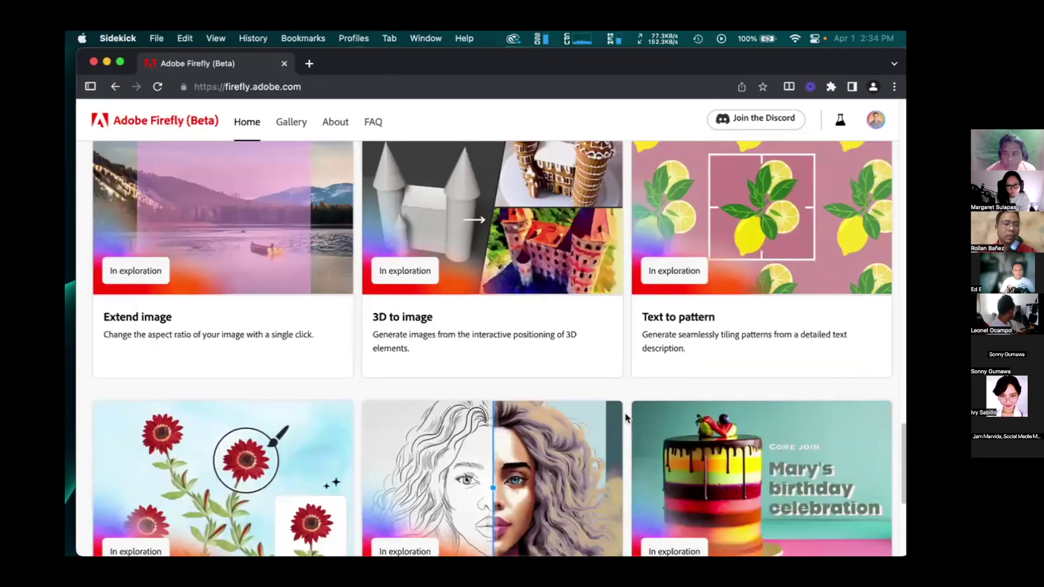
pyautogui.scroll(-3, 576, 388)
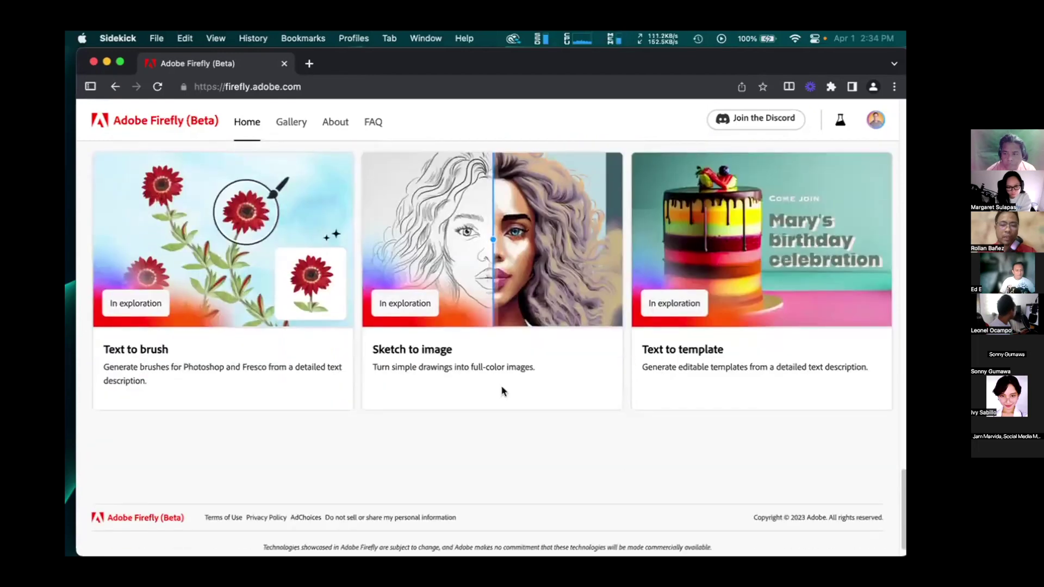
pyautogui.scroll(1, 496, 390)
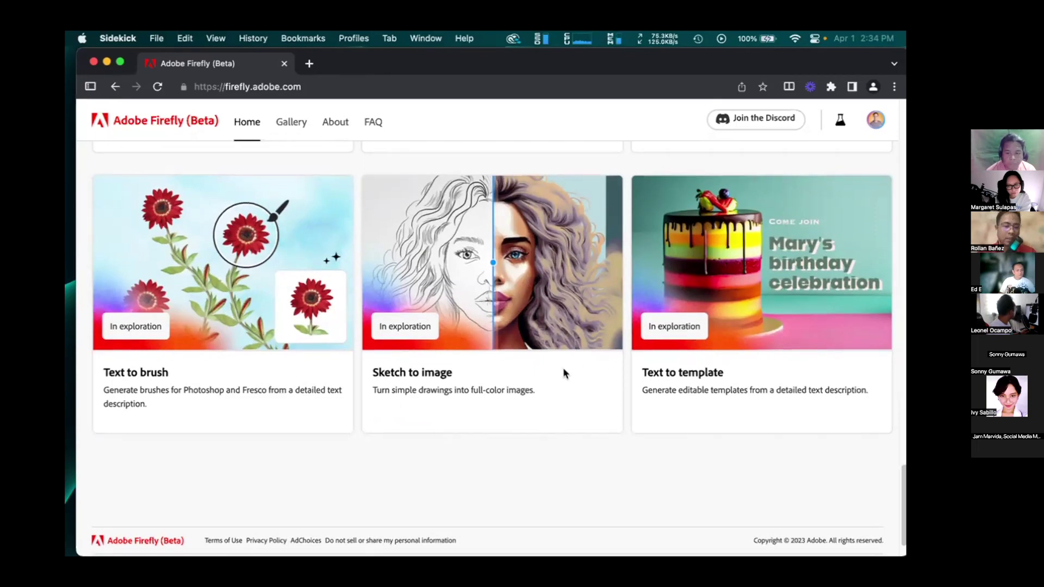
# Review the In exploration feature cards once more and return to the start of the Firefly home page
pyautogui.scroll(-1, 562, 367)
pyautogui.scroll(5, 563, 368)
pyautogui.scroll(4, 564, 373)
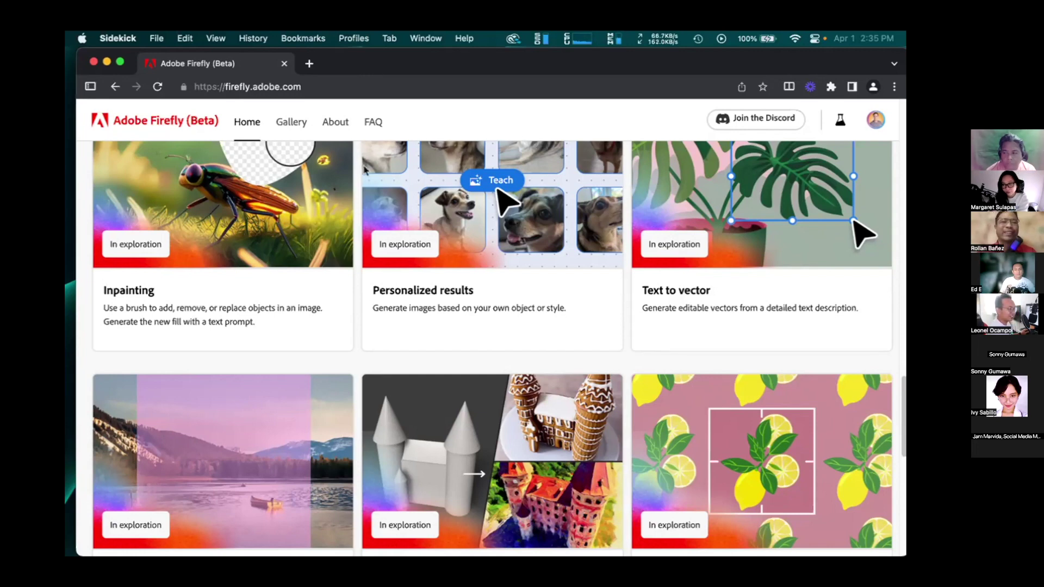
pyautogui.scroll(8, 400, 235)
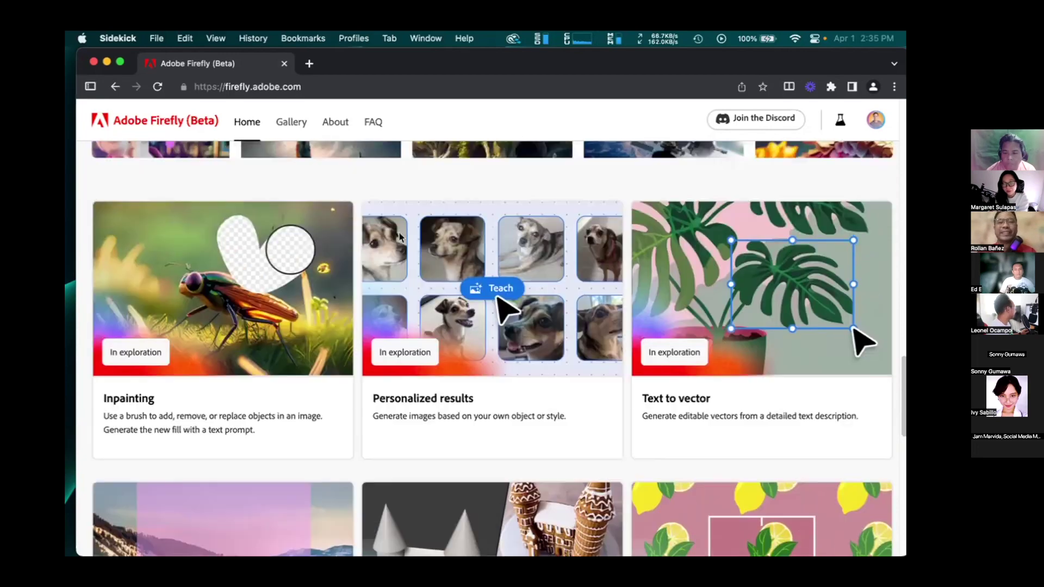
pyautogui.scroll(10, 400, 231)
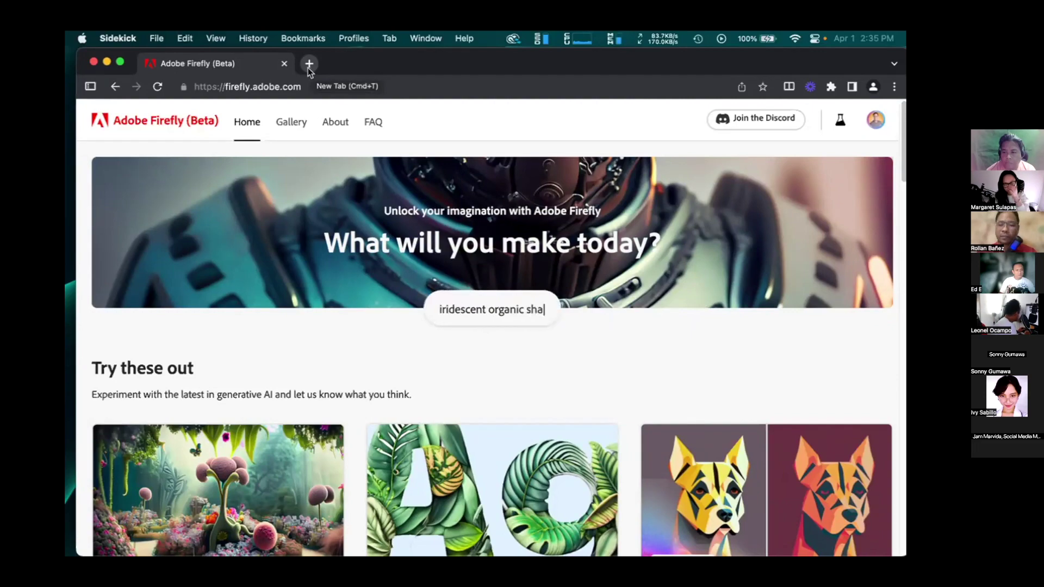
# Open labs.adobe.com in a new browser tab and look over the first rows of project cards
pyautogui.click(308, 68)
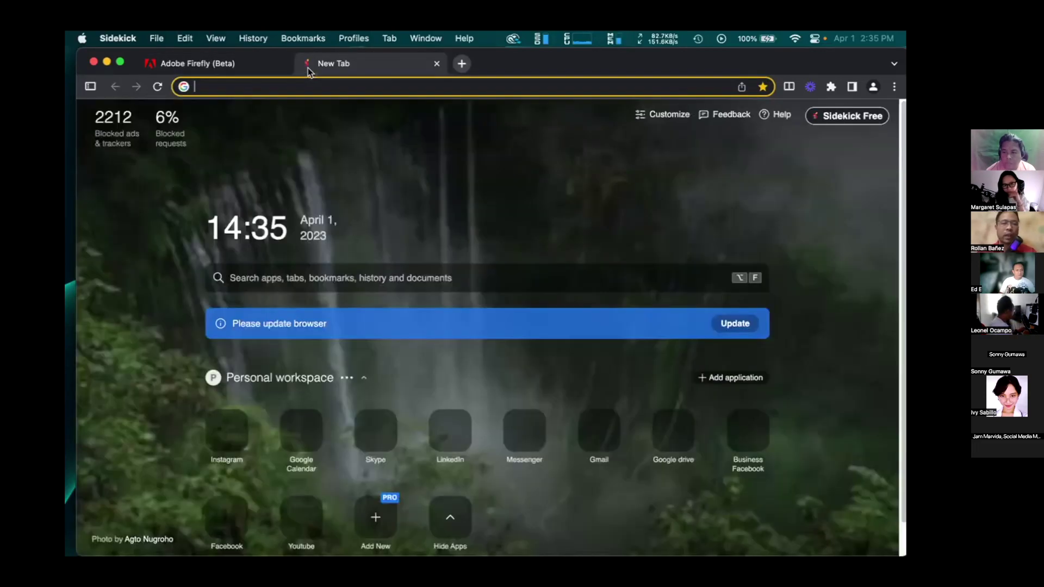
pyautogui.write('labs.adobe.co')
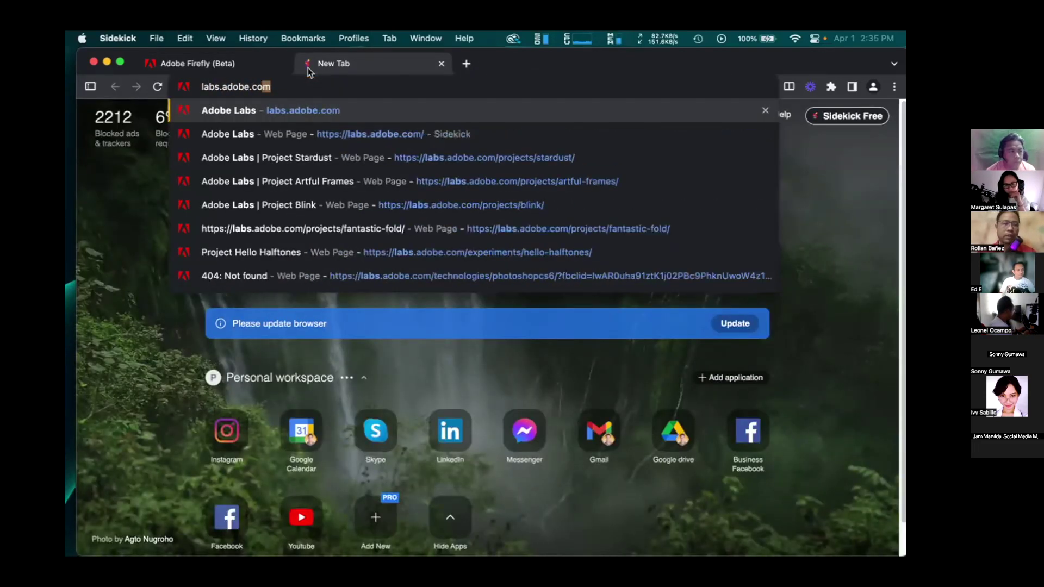
pyautogui.press('Return')
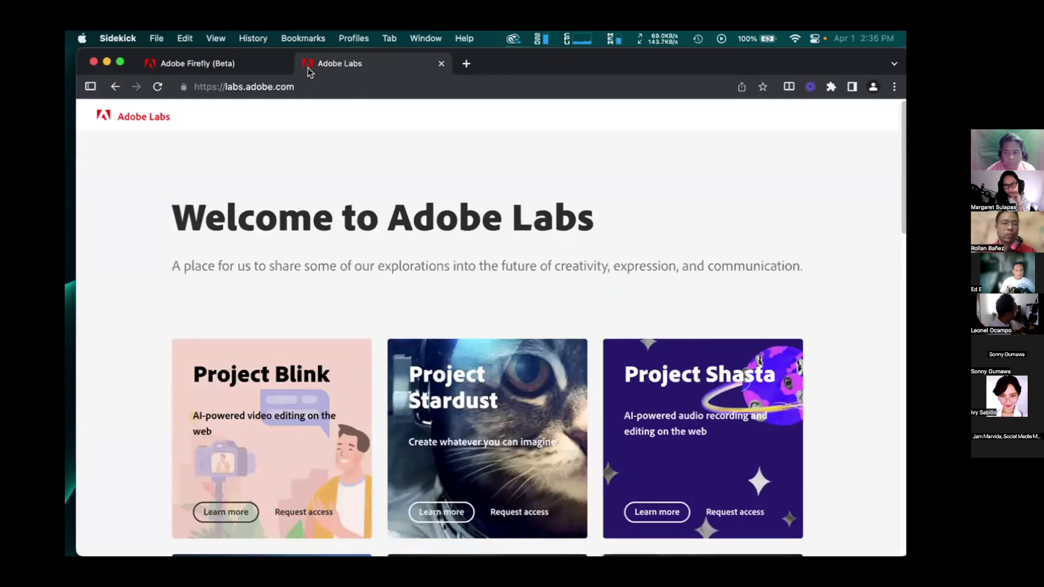
pyautogui.scroll(-5, 482, 321)
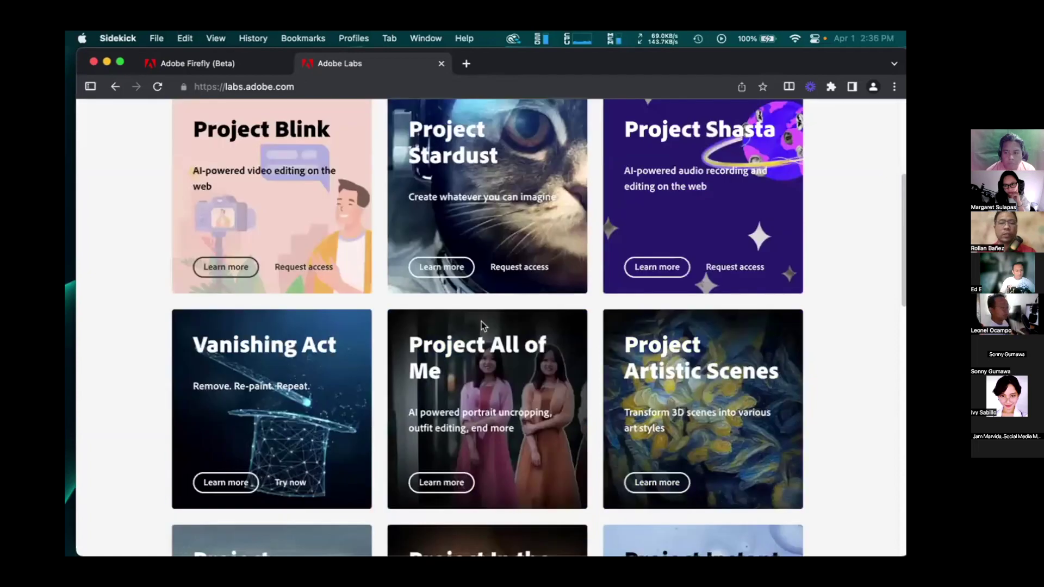
pyautogui.scroll(3, 481, 321)
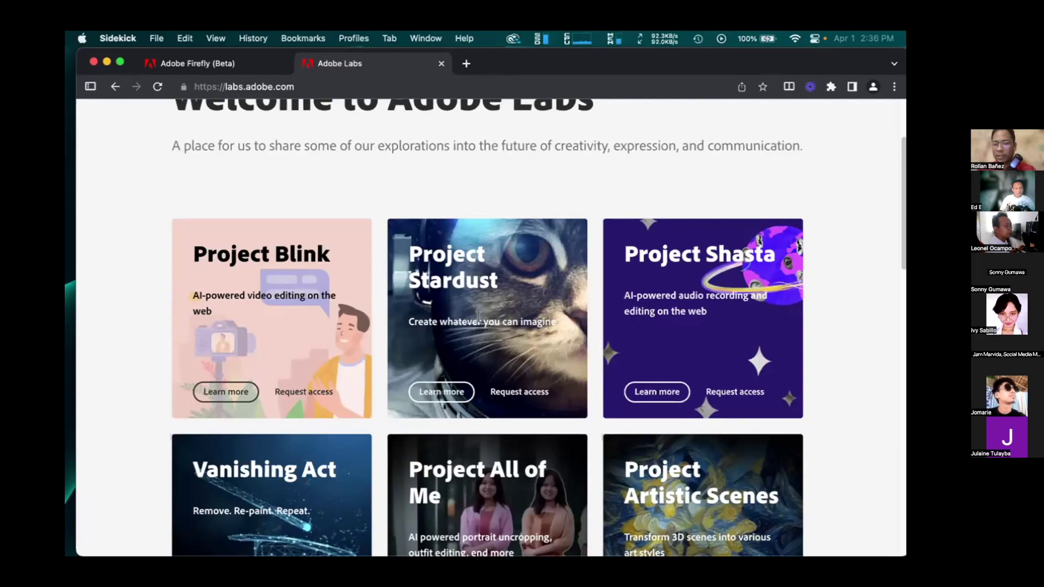
# Compare the Try these out cards on the Firefly home page with the Adobe Labs welcome page
pyautogui.click(233, 67)
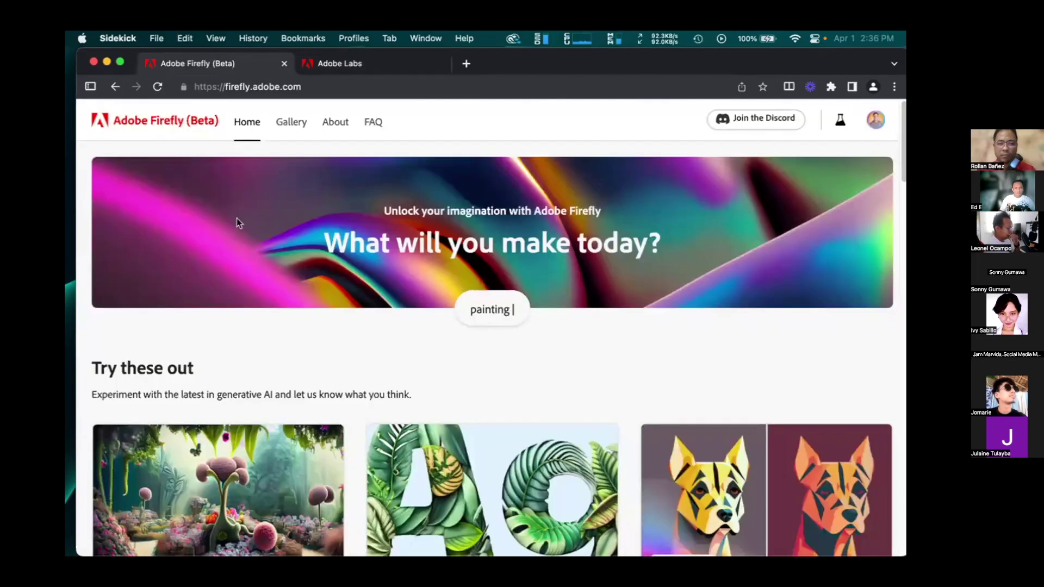
pyautogui.scroll(-3, 235, 221)
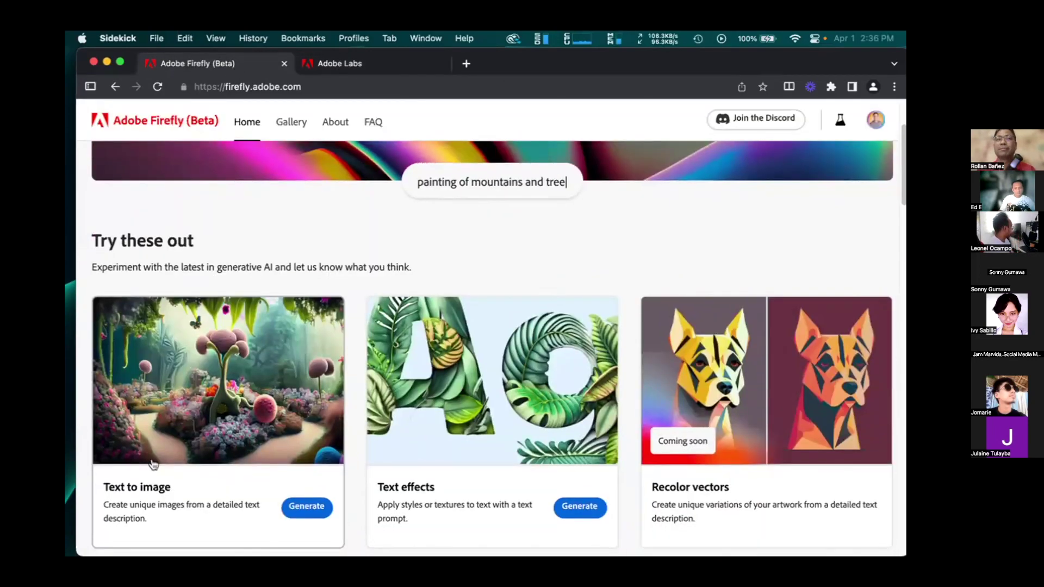
pyautogui.click(337, 65)
pyautogui.scroll(3, 473, 247)
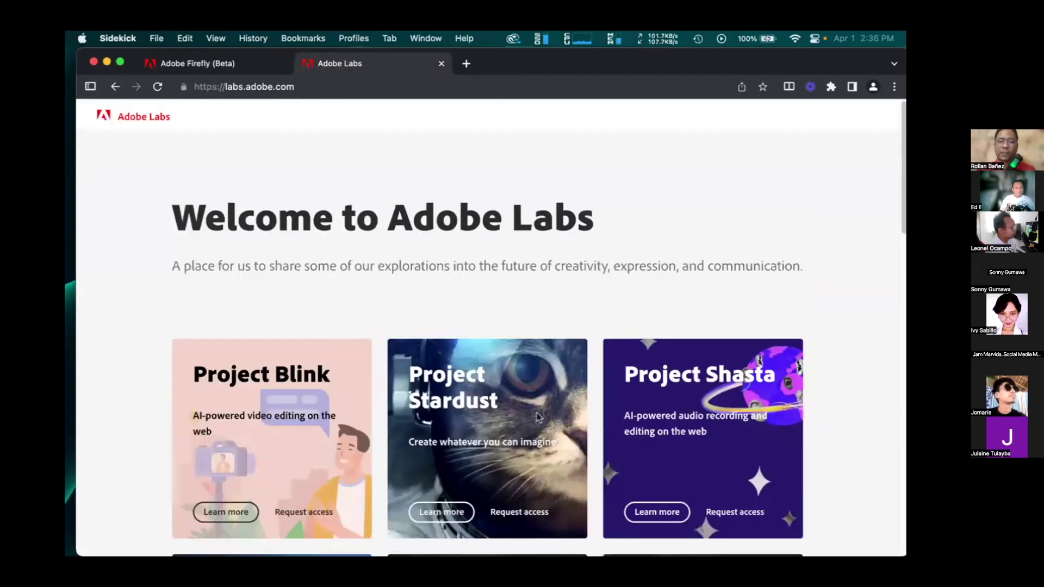
pyautogui.click(221, 69)
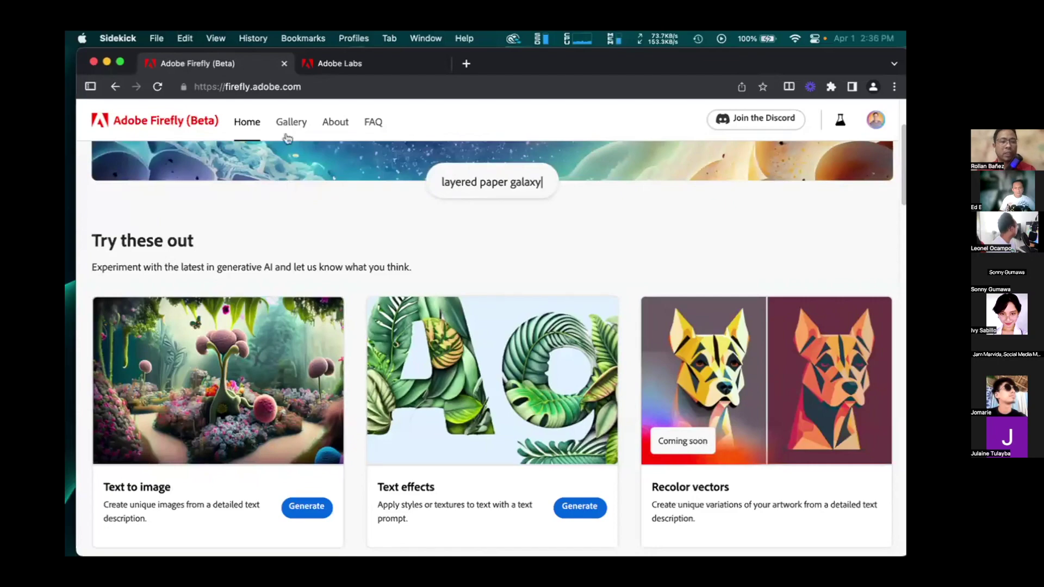
# Return to the Adobe Labs page and examine its project cards, from Project Blink through Project Clever Composites
pyautogui.click(354, 63)
pyautogui.scroll(-1, 472, 408)
pyautogui.scroll(-2, 472, 408)
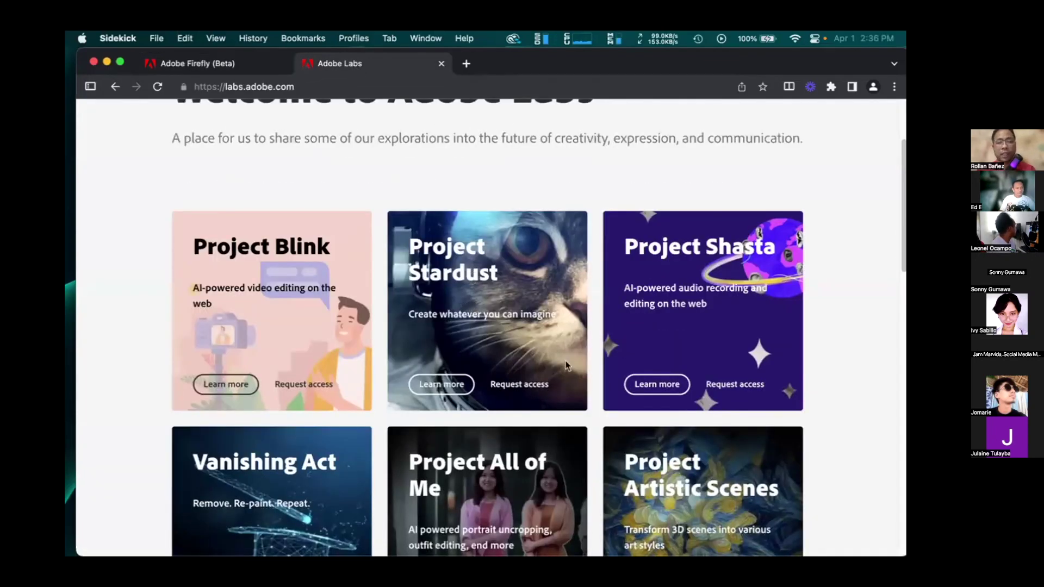
pyautogui.scroll(-2, 567, 364)
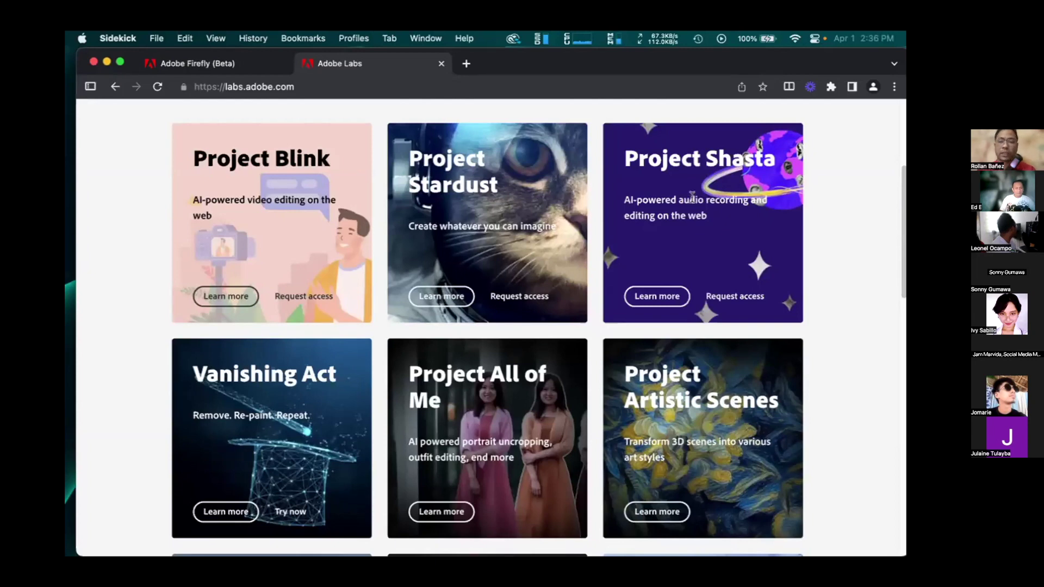
pyautogui.scroll(-1, 679, 215)
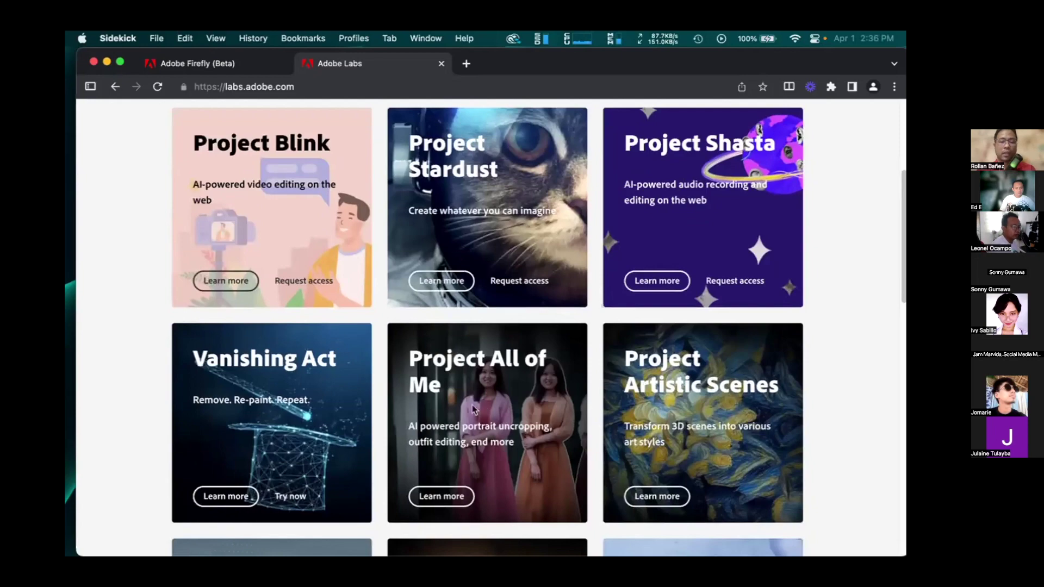
pyautogui.scroll(-5, 472, 405)
pyautogui.scroll(6, 469, 319)
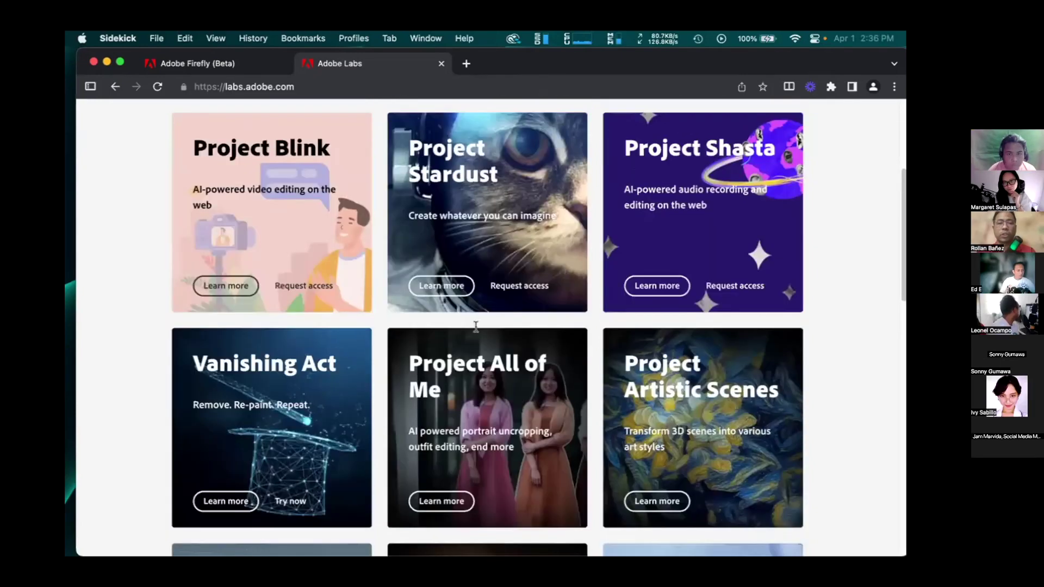
pyautogui.scroll(-7, 510, 328)
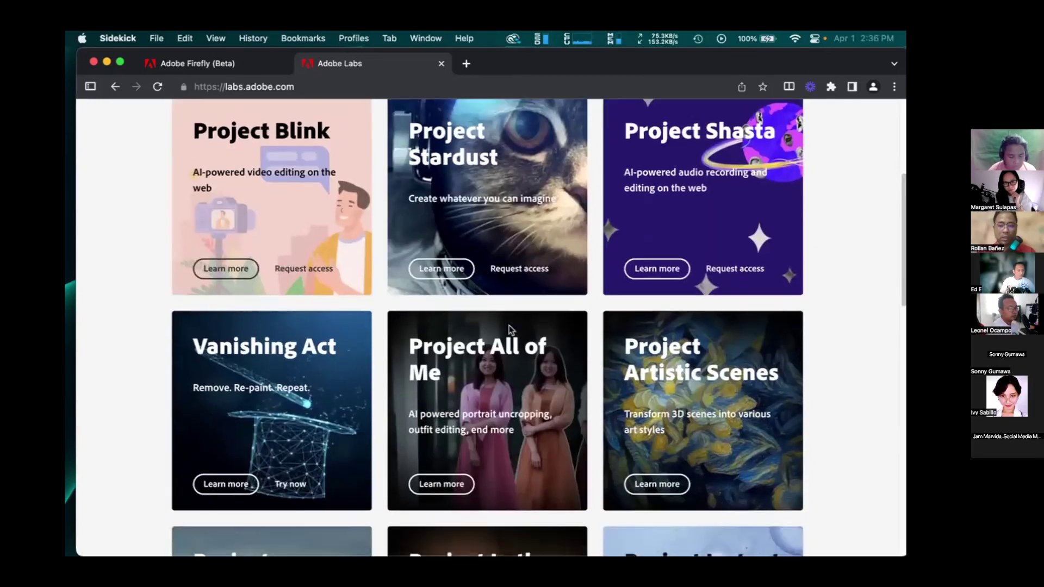
pyautogui.scroll(-11, 686, 354)
pyautogui.scroll(-18, 687, 355)
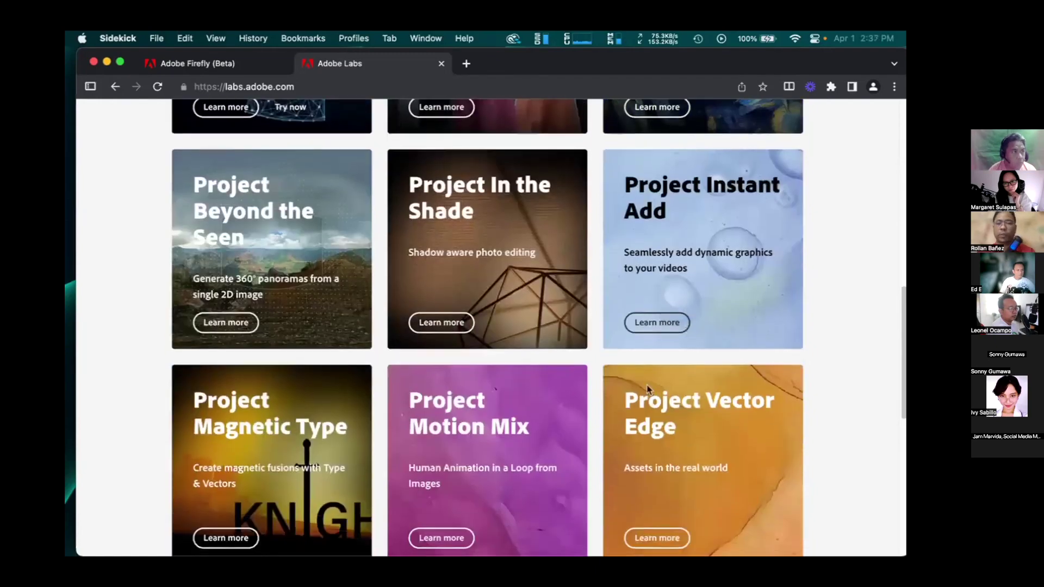
# Load more Adobe Labs projects, review the added cards from Project Sunshine to Scantastic, and return to the welcome heading
pyautogui.click(484, 303)
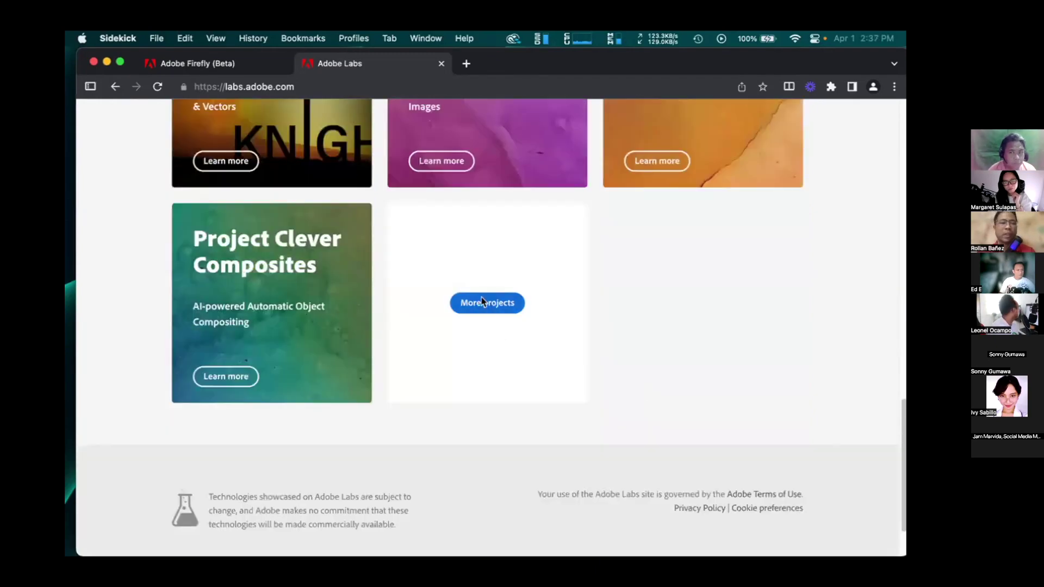
pyautogui.scroll(-5, 527, 366)
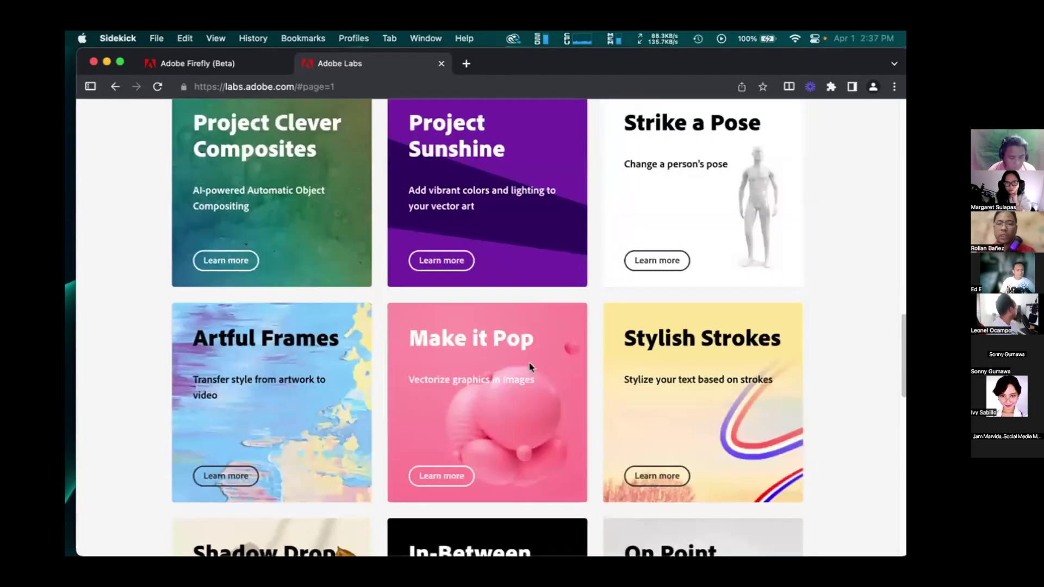
pyautogui.scroll(1, 527, 366)
pyautogui.scroll(-2, 528, 367)
pyautogui.scroll(-10, 530, 367)
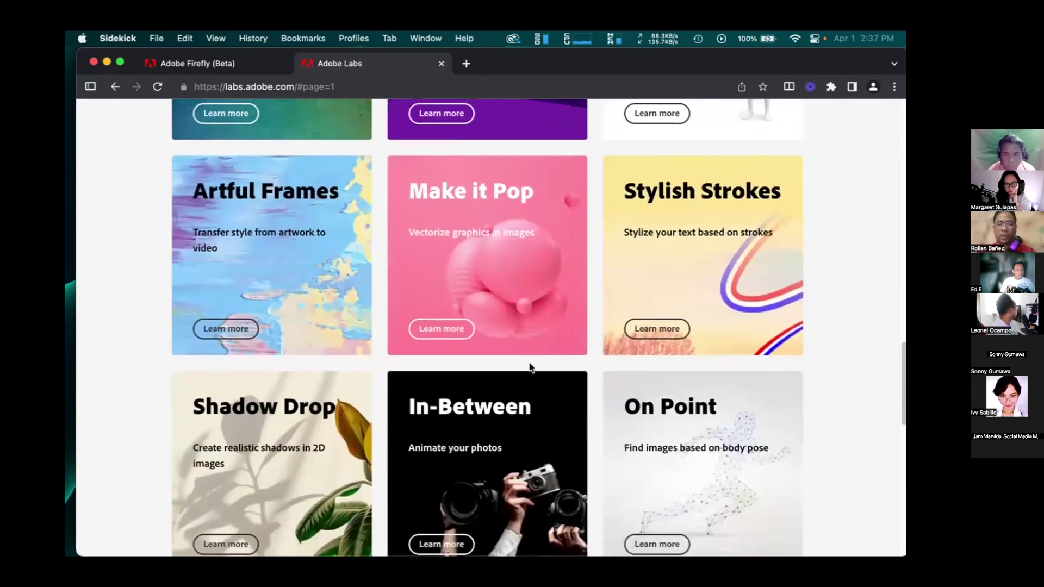
pyautogui.scroll(-11, 530, 368)
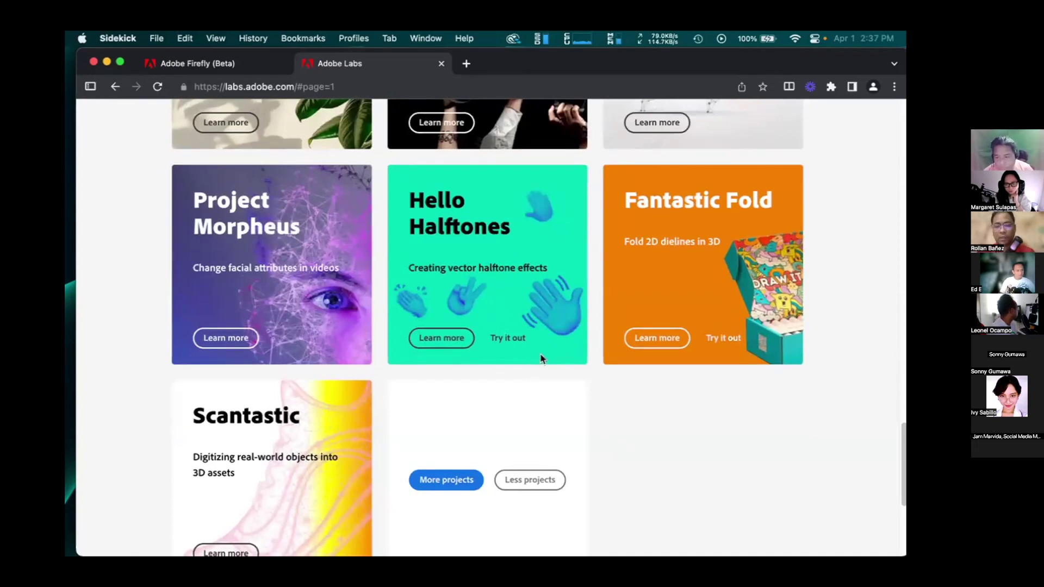
pyautogui.scroll(-5, 540, 359)
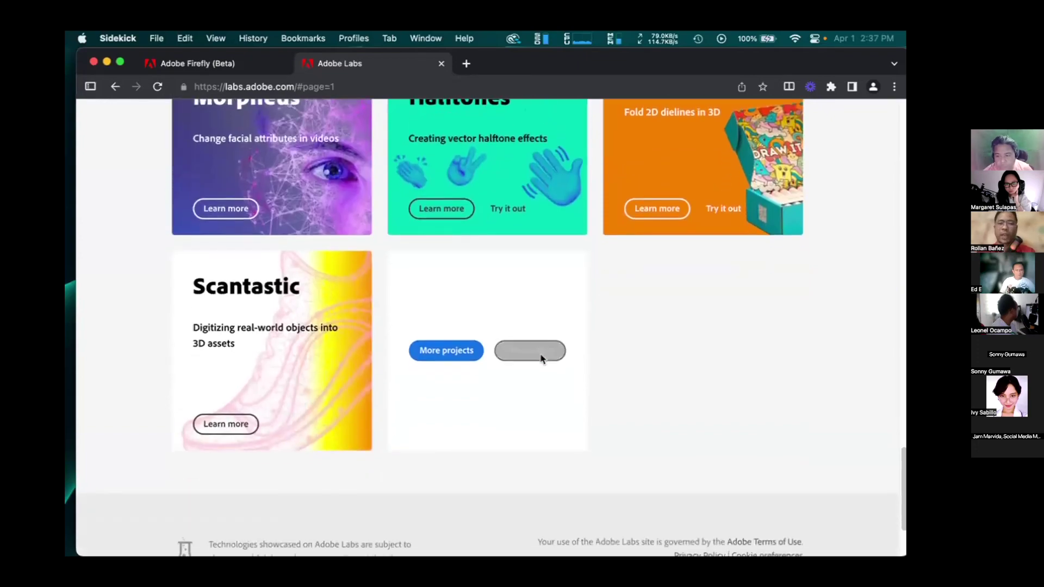
pyautogui.scroll(10, 480, 361)
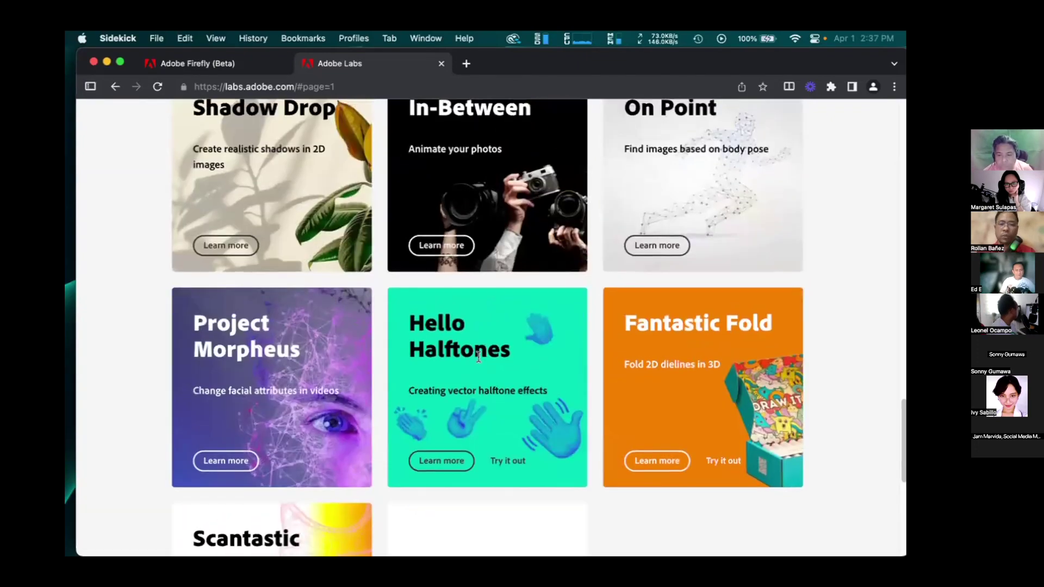
pyautogui.scroll(15, 479, 356)
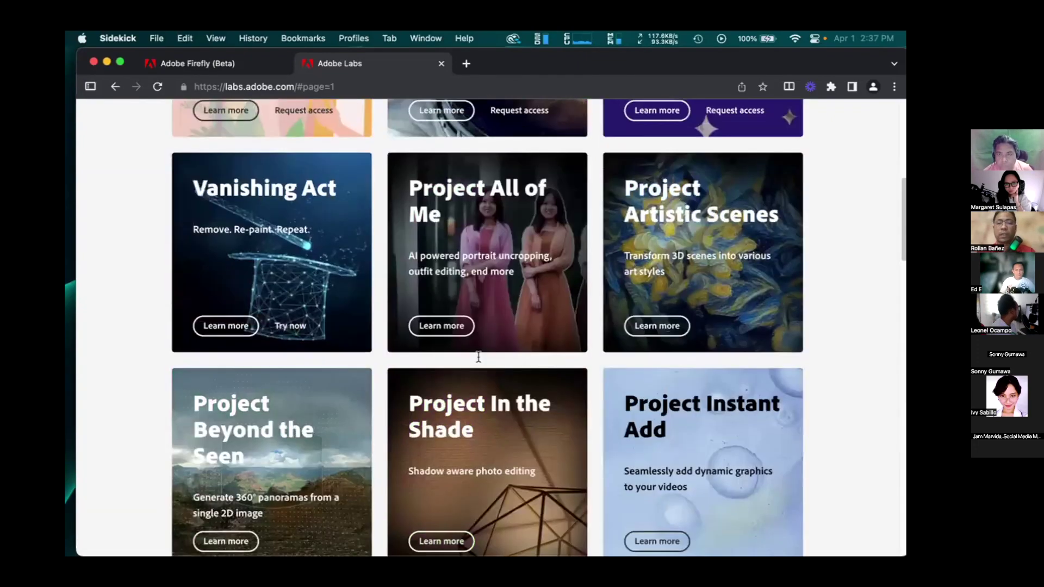
pyautogui.scroll(1, 479, 356)
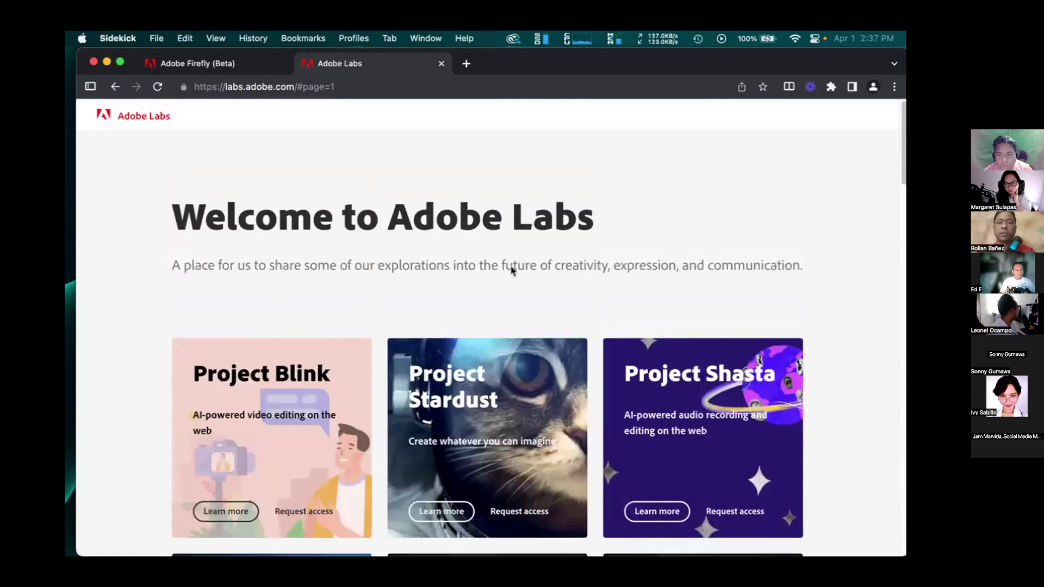
# Switch back to the Firefly home page and open the Text to image generator
pyautogui.click(203, 67)
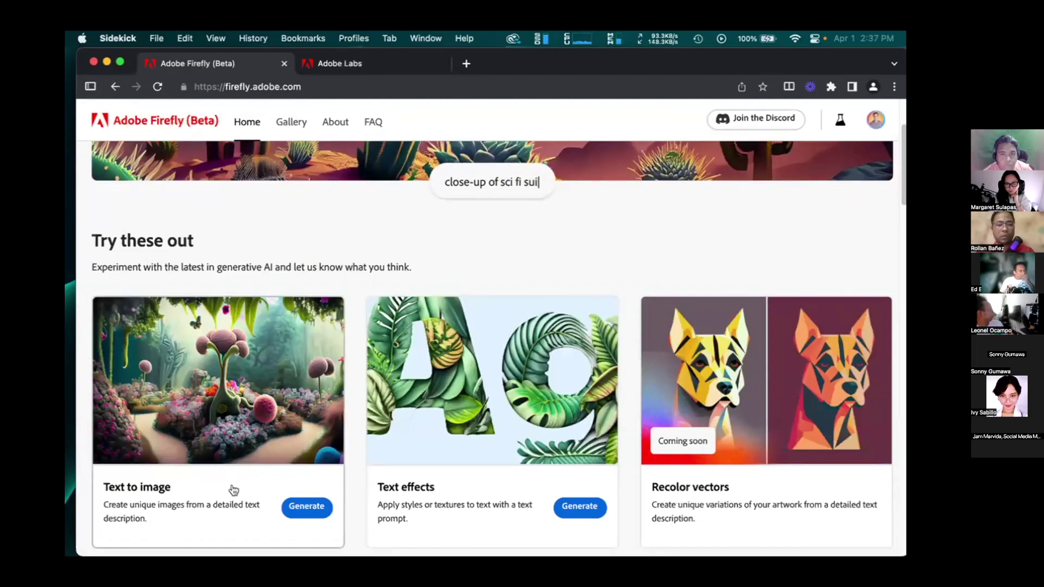
pyautogui.click(319, 508)
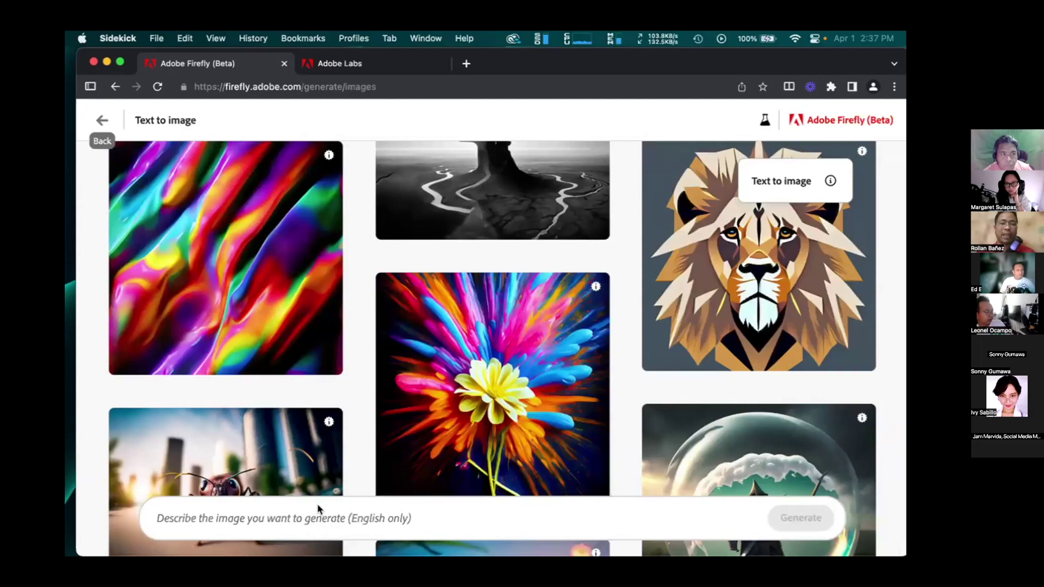
# Browse the sample gallery, generate images from the "Close up of mystic cat, like a phoenix, red and black colors" prompt, and open that prompt for editing
pyautogui.scroll(-10, 445, 312)
pyautogui.scroll(4, 447, 316)
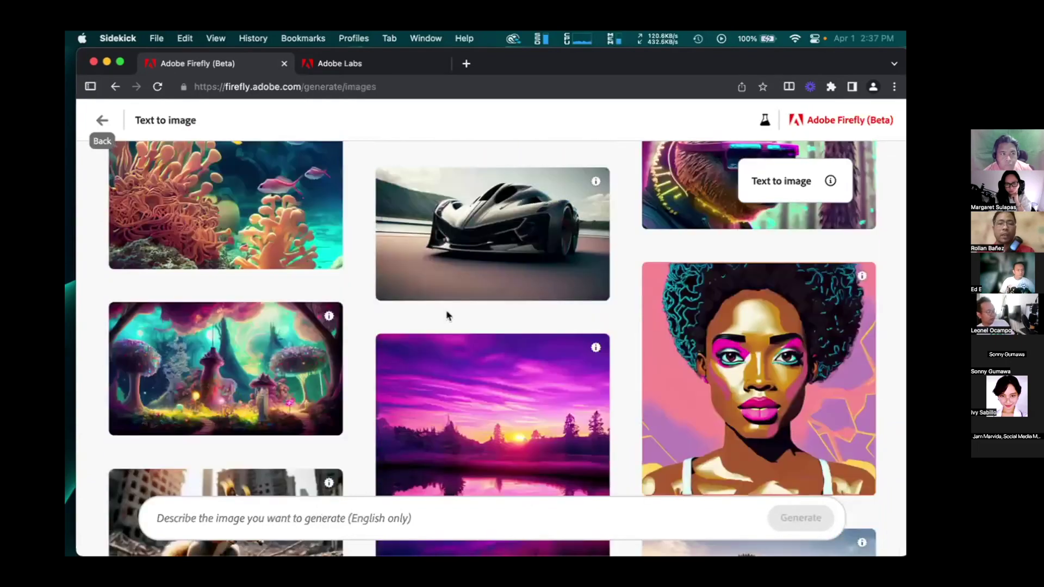
pyautogui.scroll(15, 447, 315)
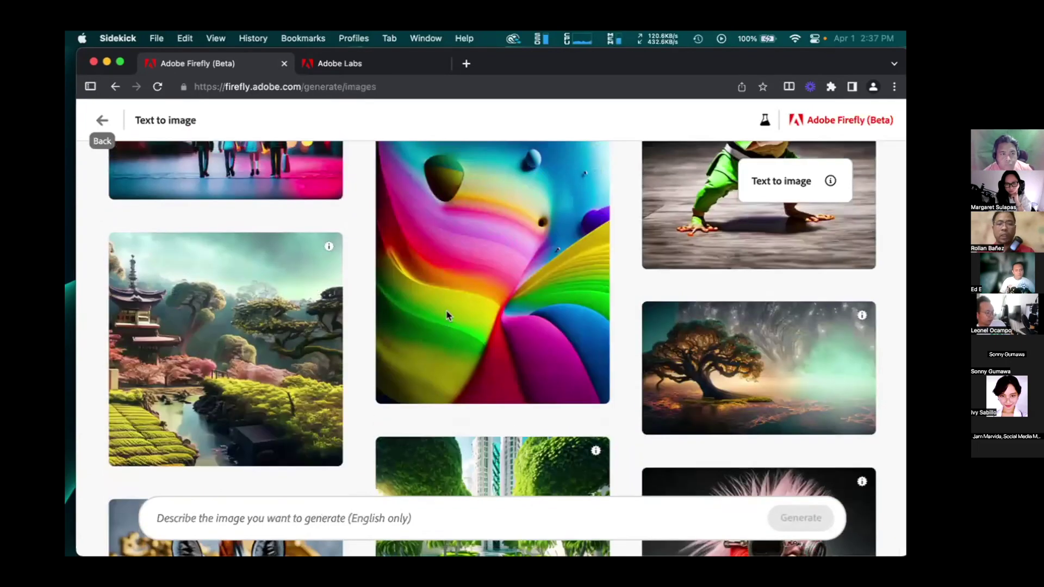
pyautogui.scroll(15, 447, 316)
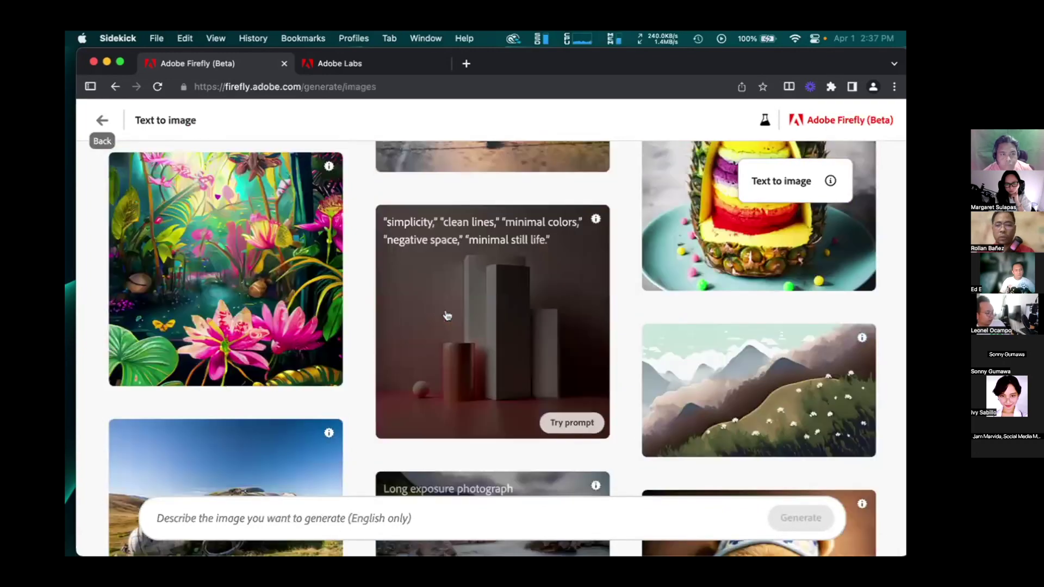
pyautogui.scroll(15, 447, 315)
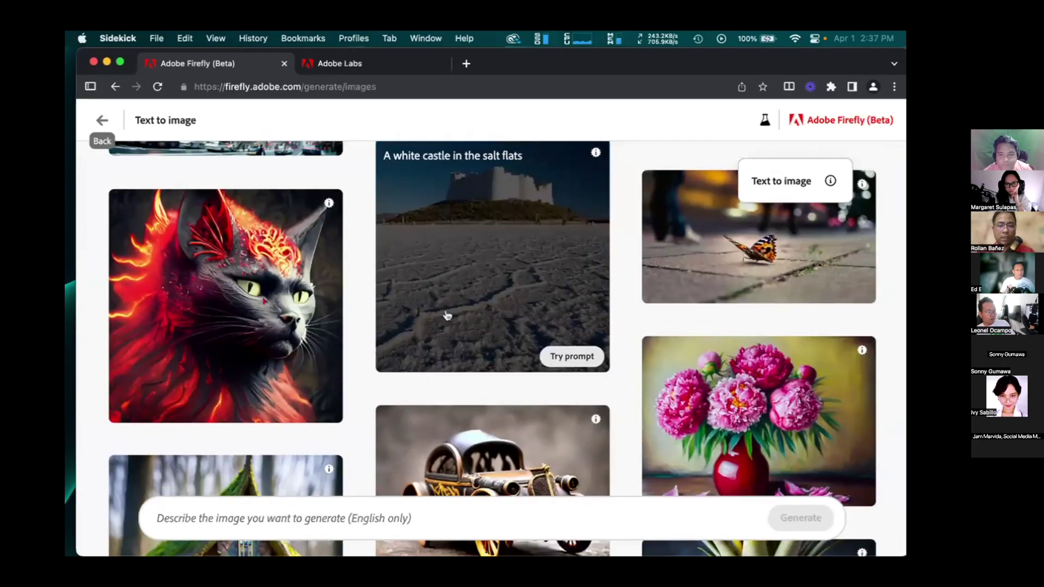
pyautogui.scroll(2, 447, 315)
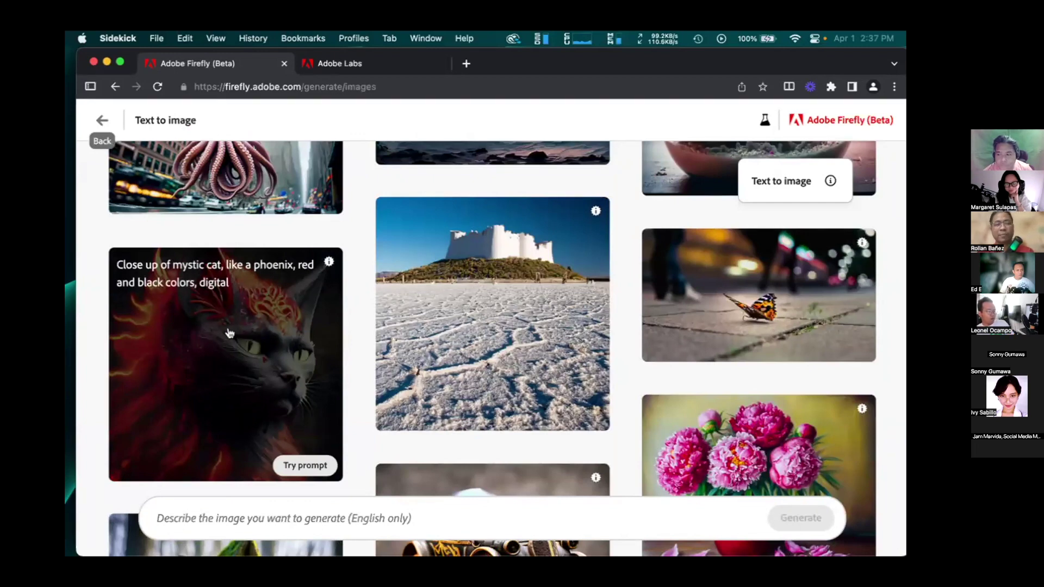
pyautogui.click(229, 333)
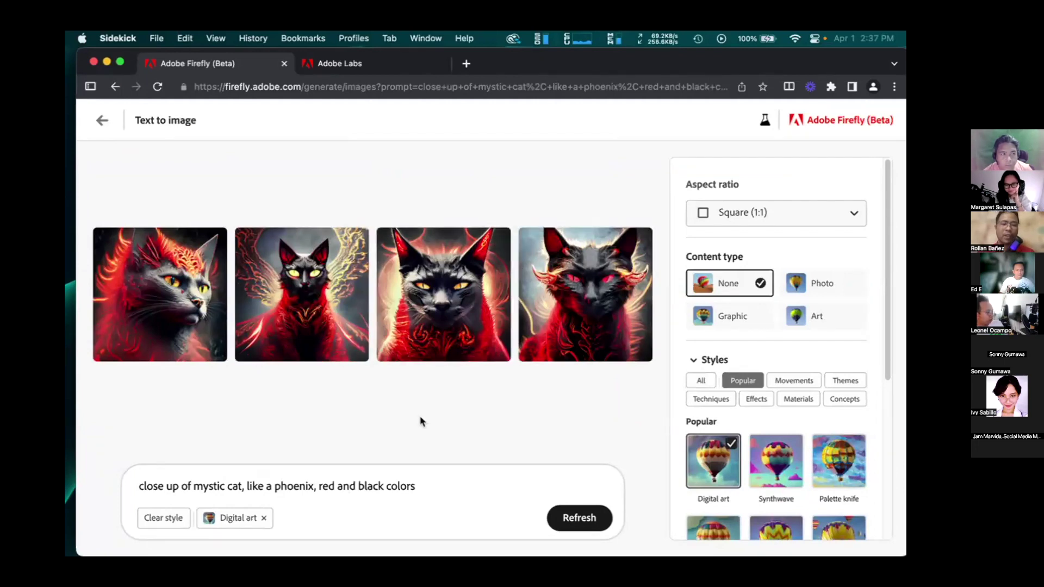
pyautogui.click(420, 486)
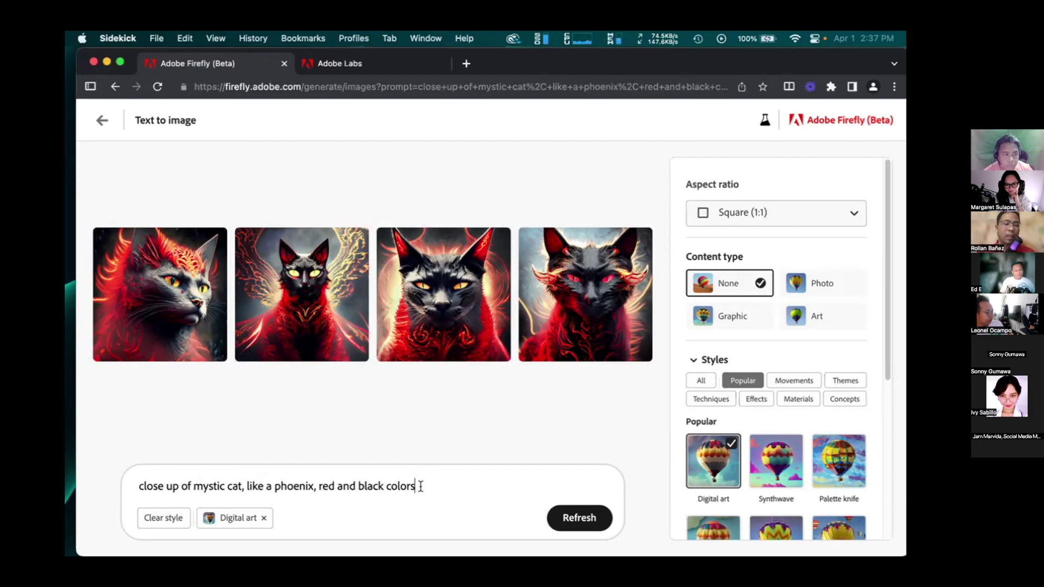
# Set the aspect ratio of the generated cat images to Widescreen (16:9)
pyautogui.click(753, 223)
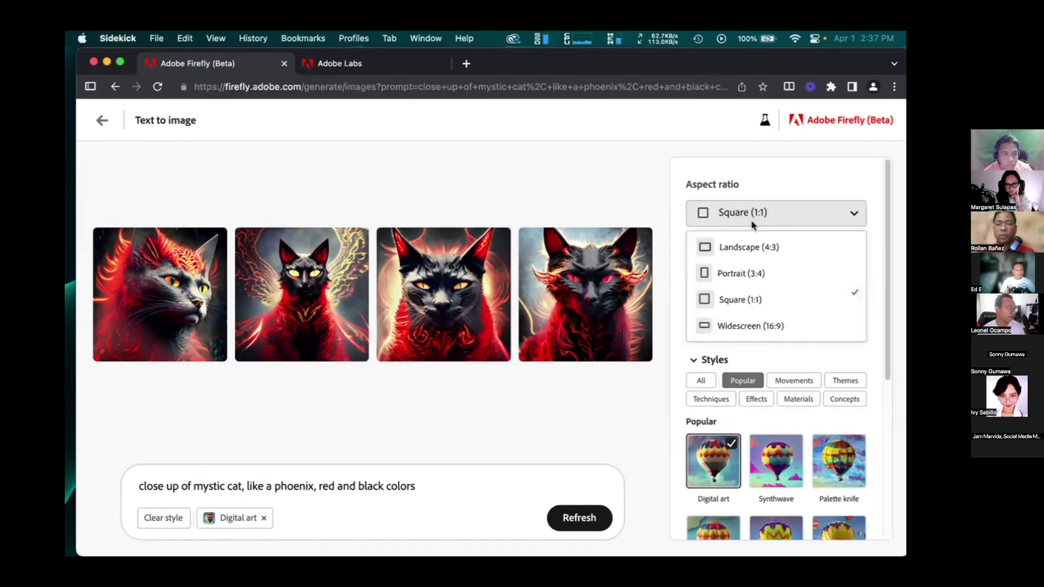
pyautogui.click(743, 326)
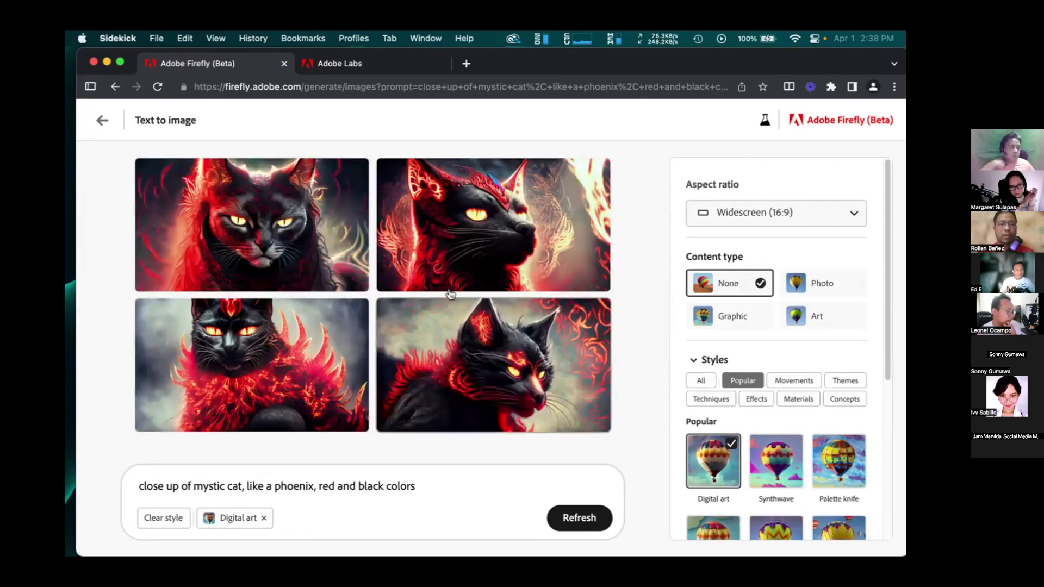
pyautogui.moveTo(284, 238)
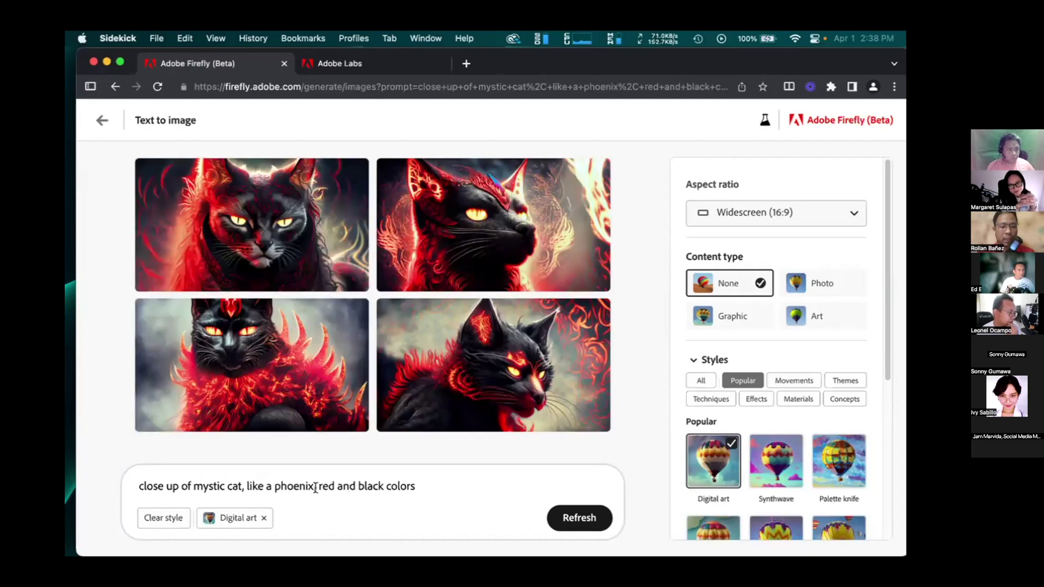
# Replace "phoenix" with "dragon" in the prompt and regenerate the images
pyautogui.moveTo(313, 486); pyautogui.dragTo(276, 485)
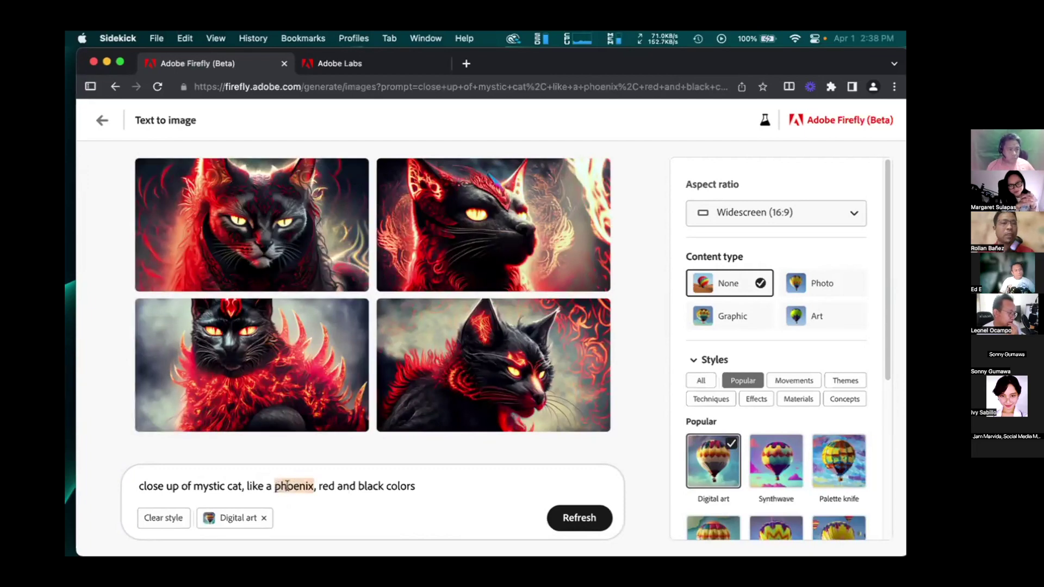
pyautogui.write('dragon')
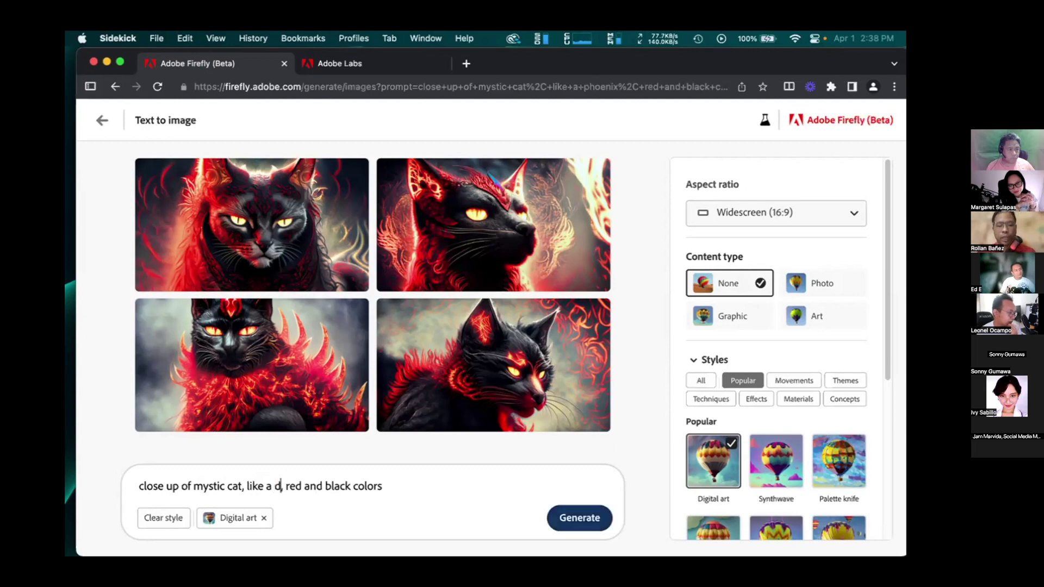
pyautogui.press('Return')
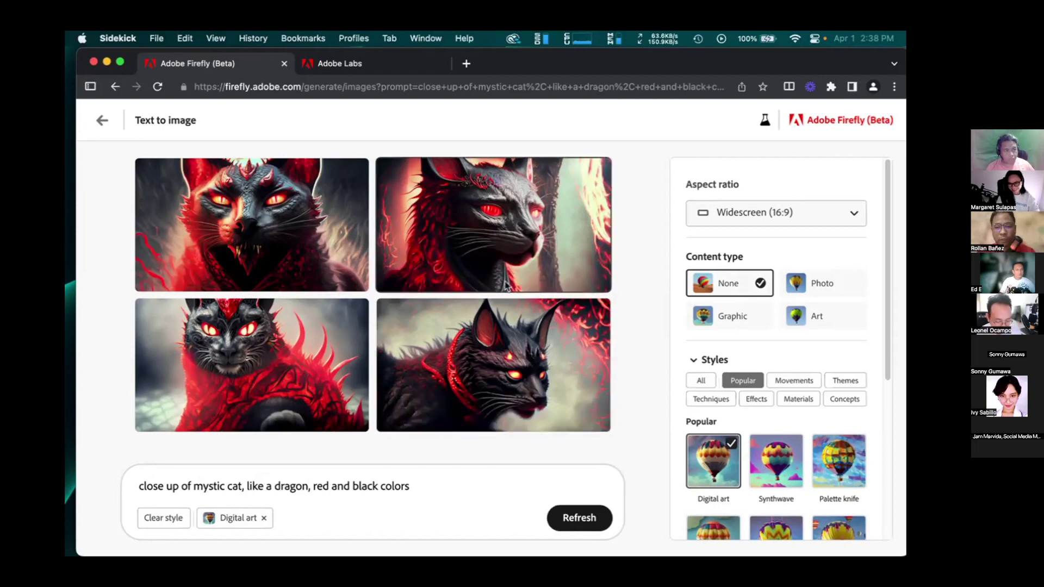
# Try the Photo content type on the dragon-like cat images, then change the content type to Graphic
pyautogui.click(812, 288)
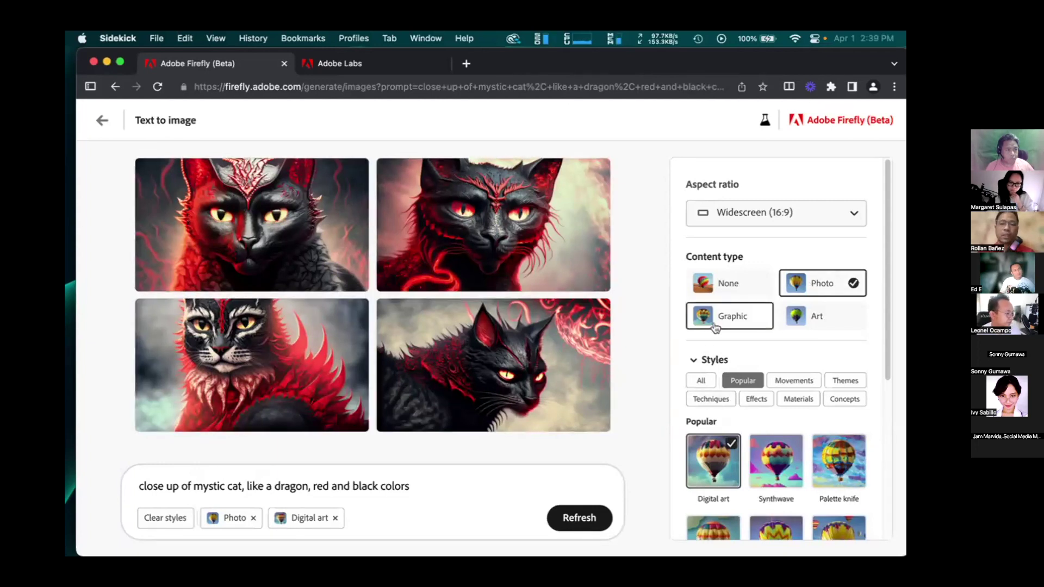
pyautogui.click(734, 318)
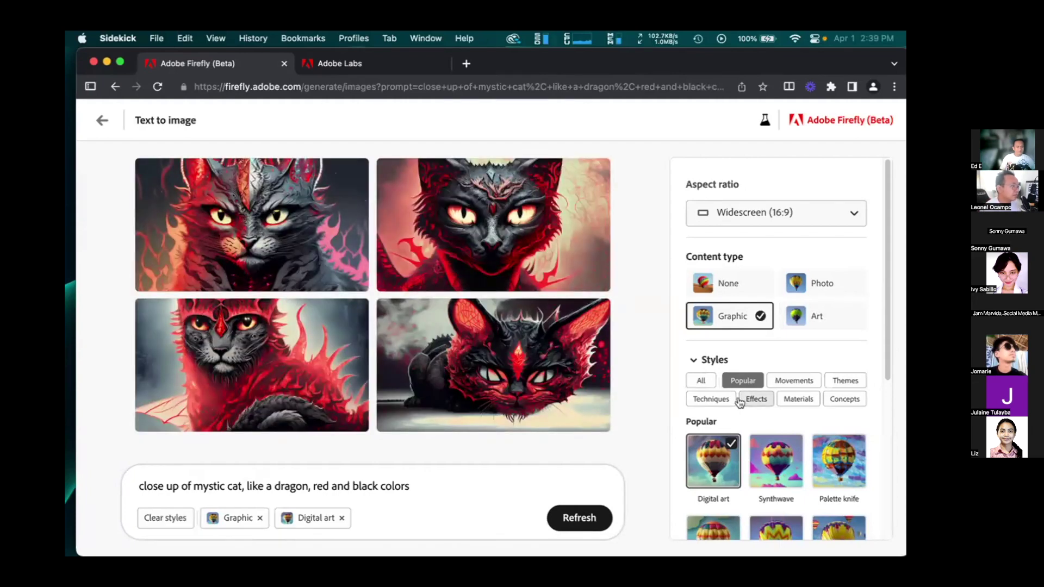
pyautogui.moveTo(306, 219)
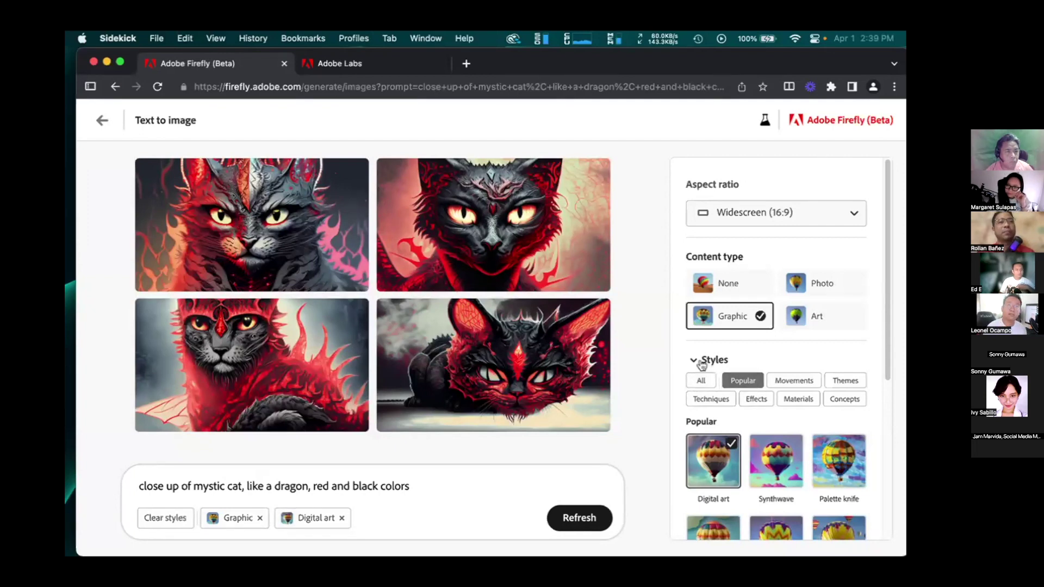
# Show all style categories and add the Steampunk movement style to the prompt
pyautogui.scroll(-5, 739, 405)
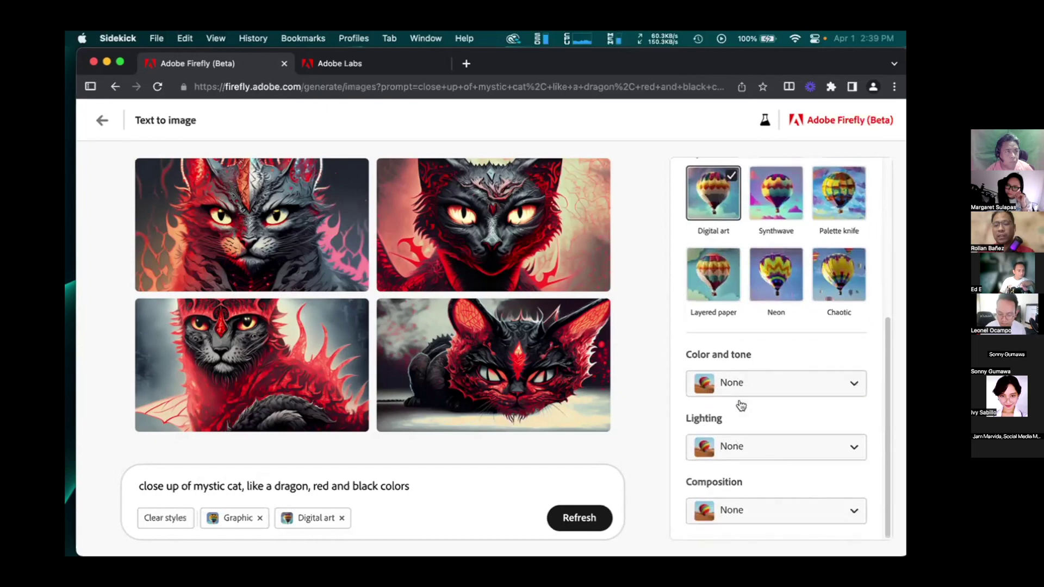
pyautogui.scroll(3, 740, 406)
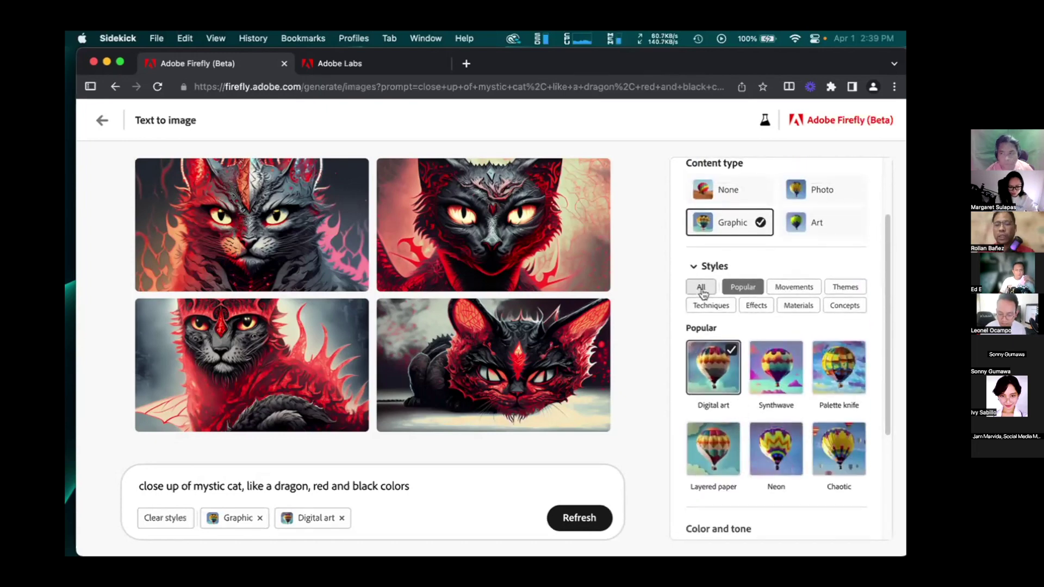
pyautogui.click(702, 288)
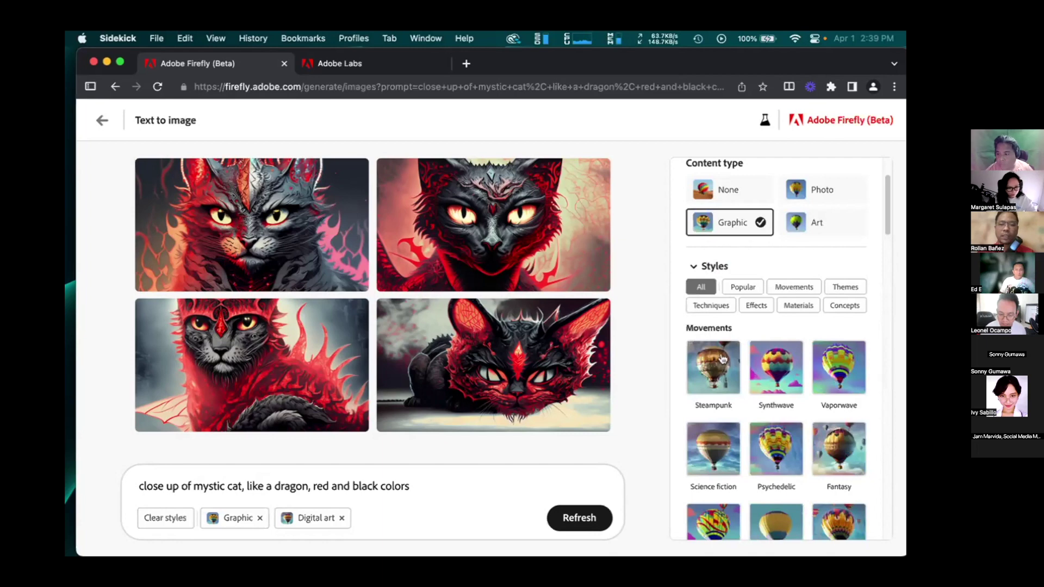
pyautogui.click(724, 359)
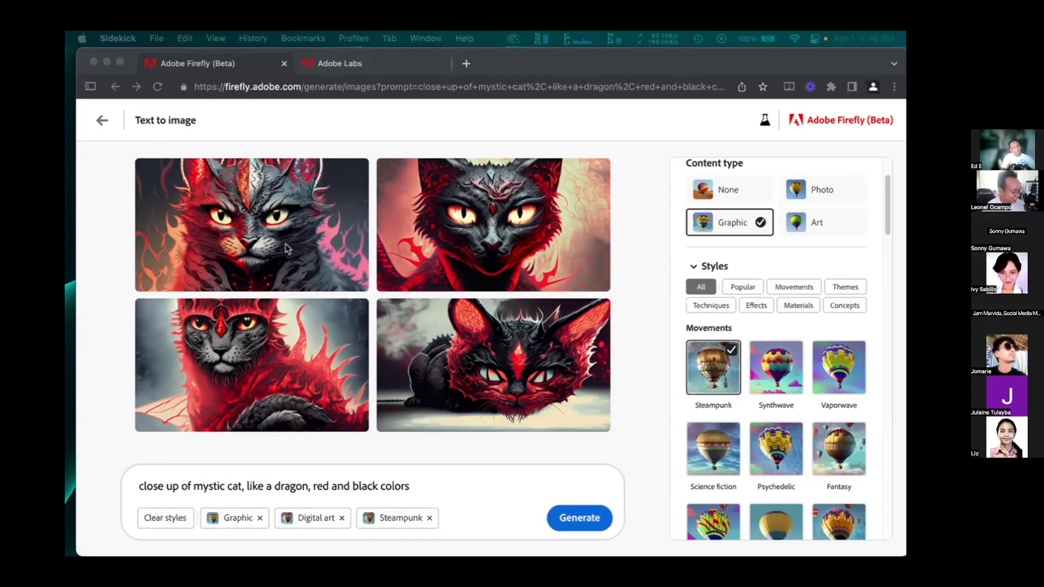
# View the four generated cat images enlarged one after another, ending on the first one
pyautogui.click(318, 262)
pyautogui.moveTo(284, 247)
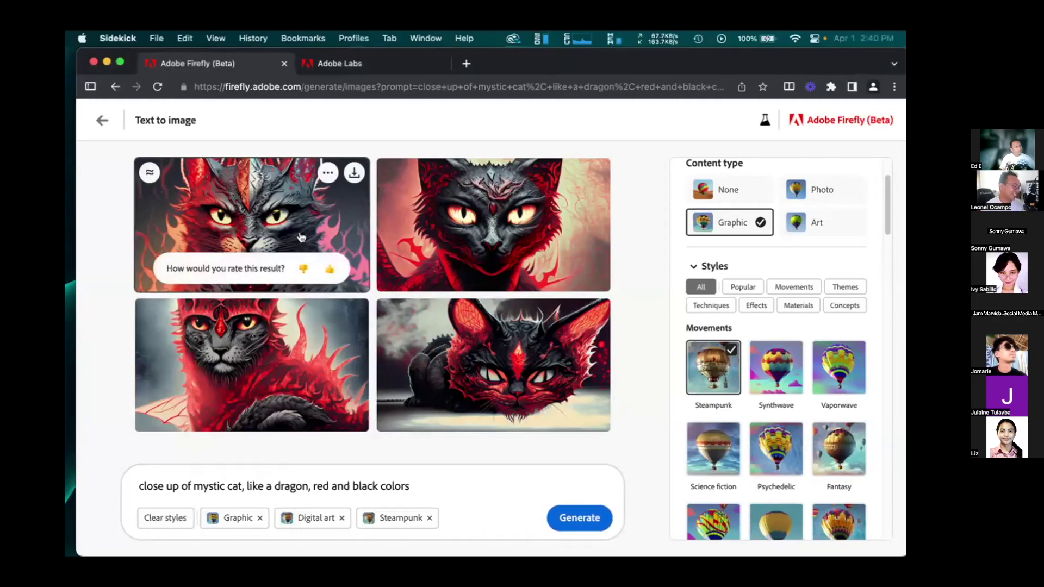
pyautogui.click(322, 238)
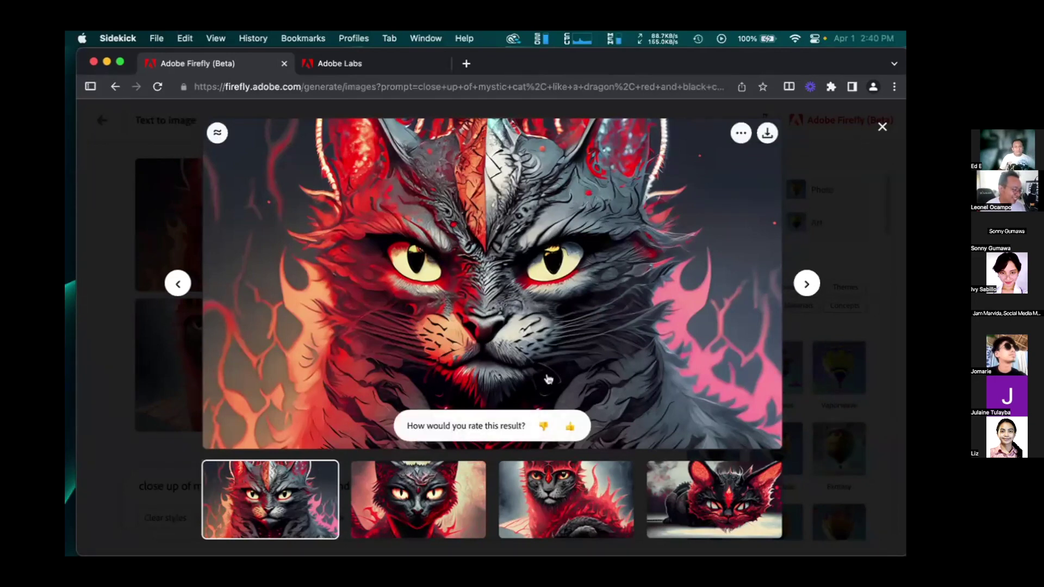
pyautogui.click(427, 500)
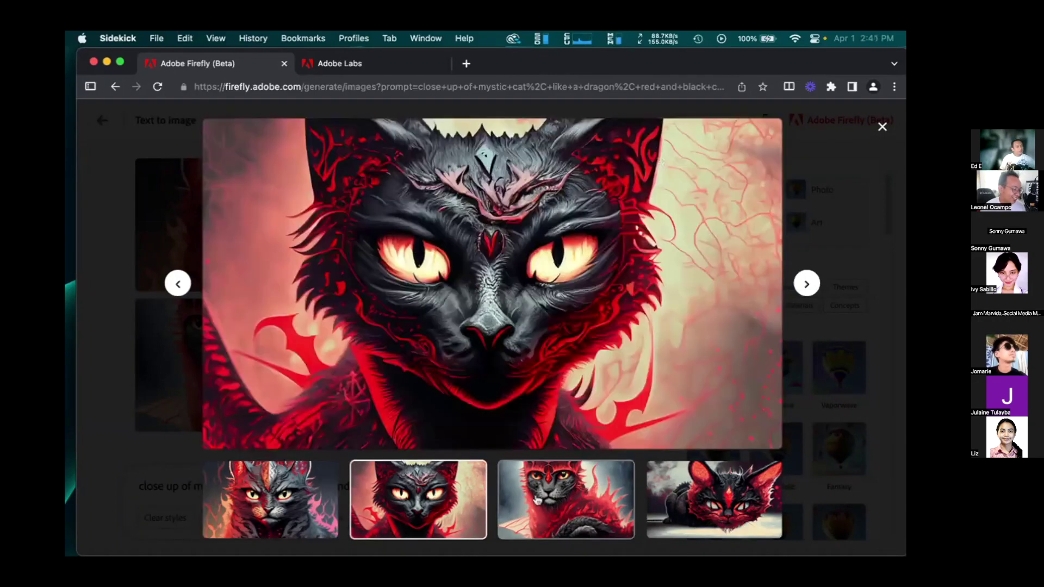
pyautogui.click(570, 500)
pyautogui.click(696, 502)
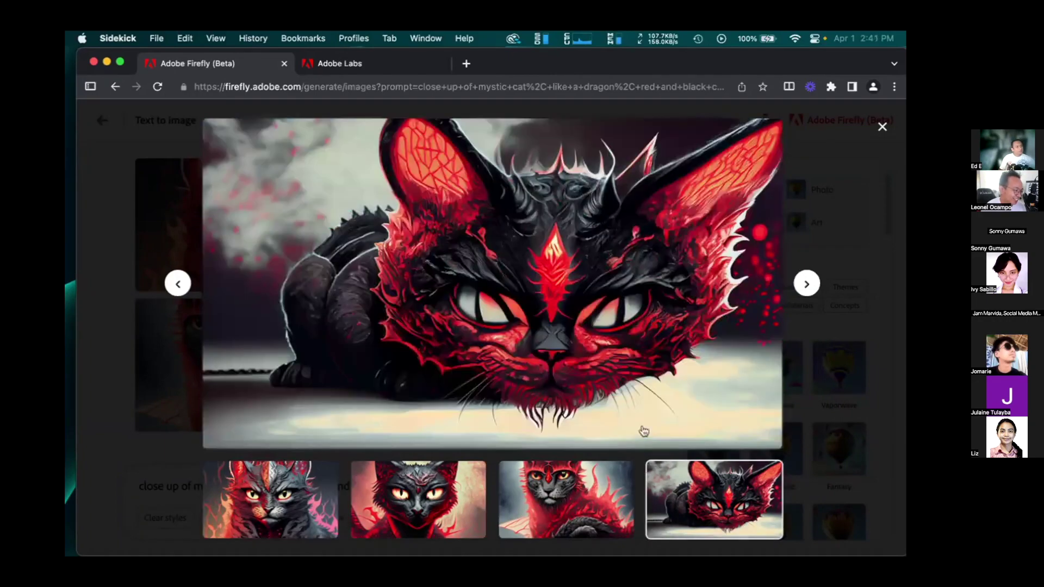
pyautogui.click(334, 509)
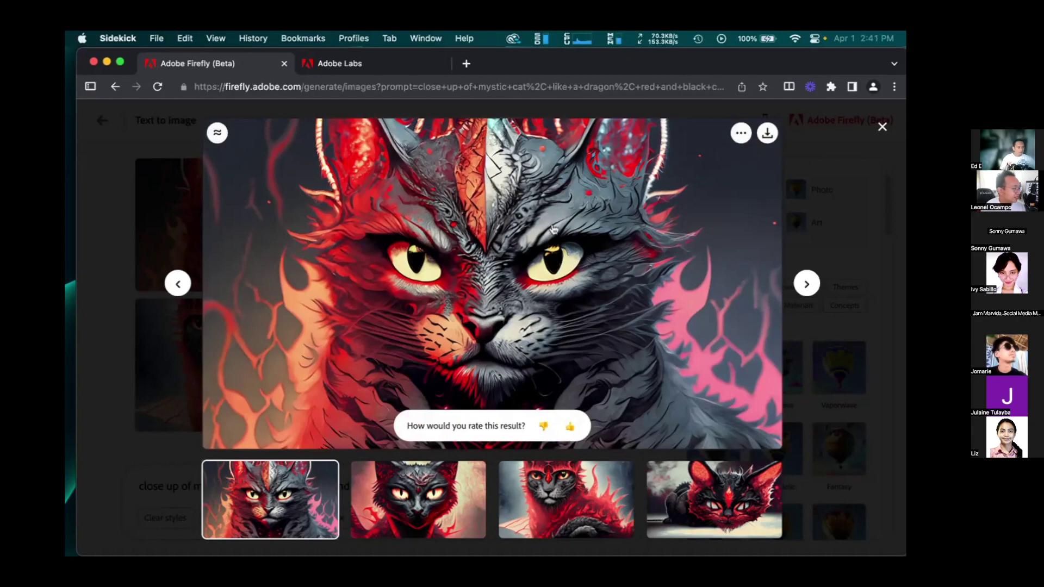
# Generate images similar to the enlarged red-and-grey cat and check the options offered for that image
pyautogui.click(218, 135)
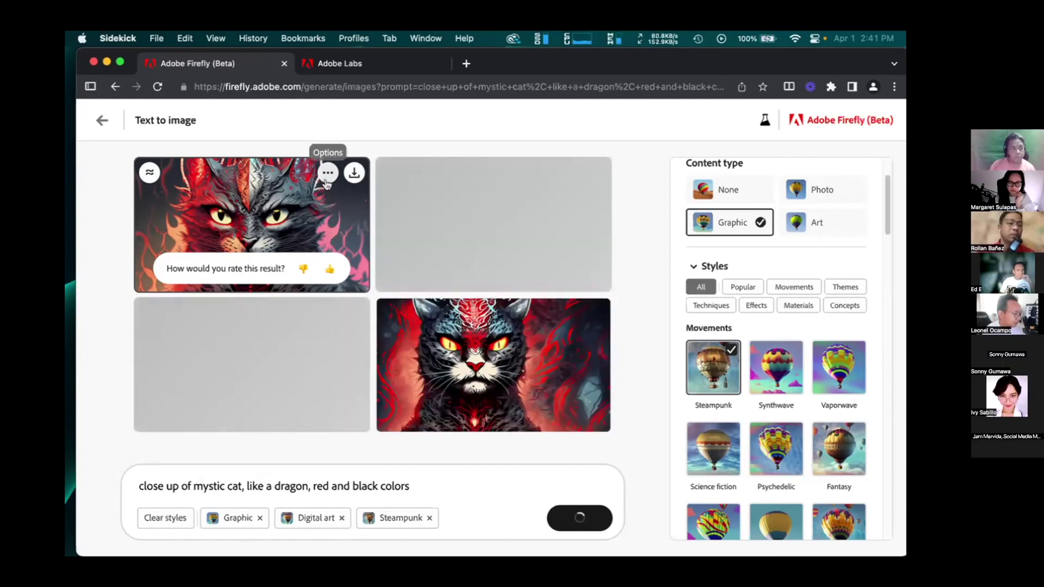
pyautogui.click(326, 181)
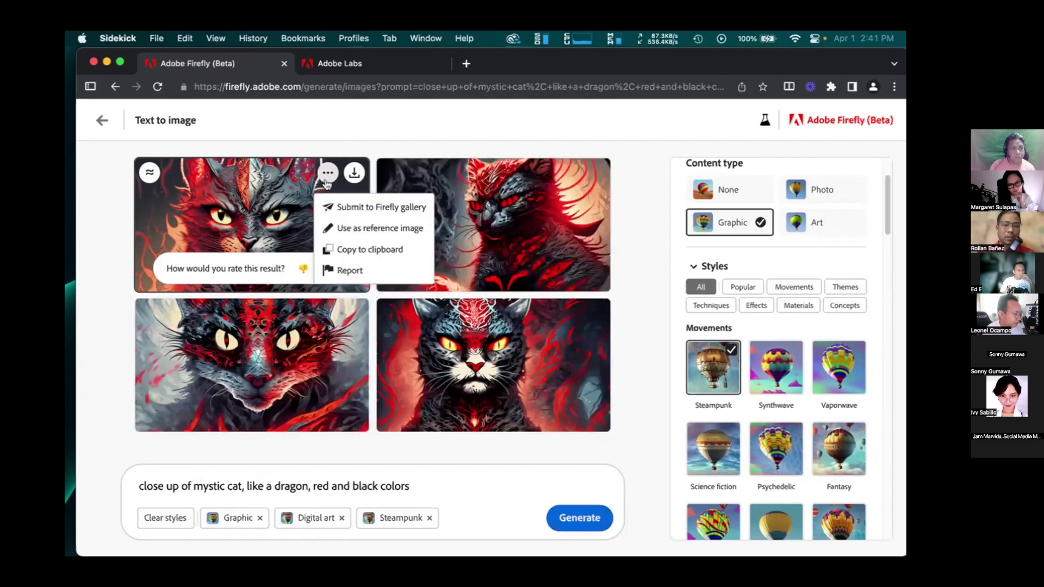
pyautogui.click(512, 217)
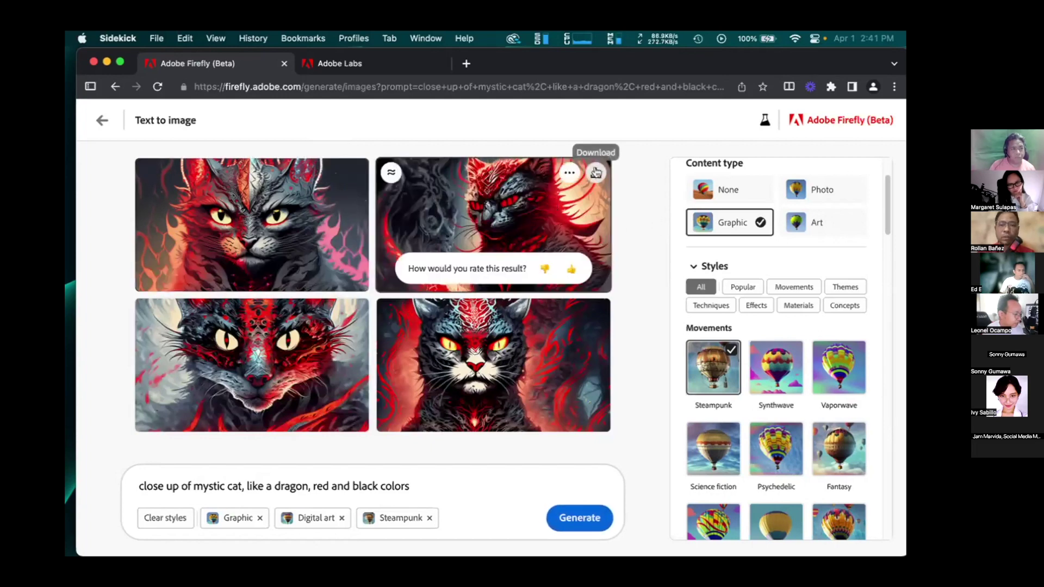
# Use the second similar image, the cat in side view with red fur, as the reference image and compare the new variations
pyautogui.click(572, 174)
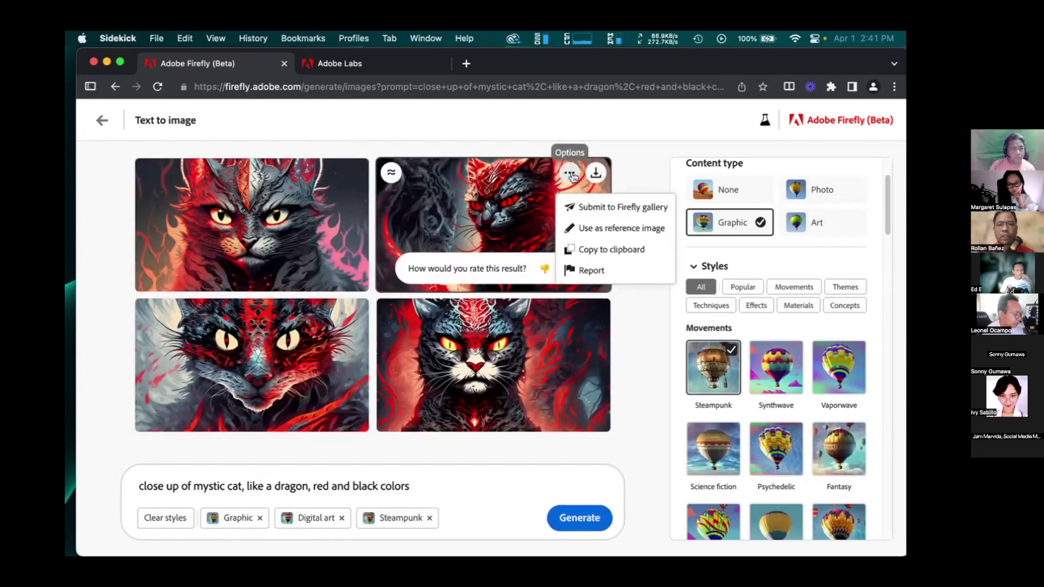
pyautogui.click(582, 229)
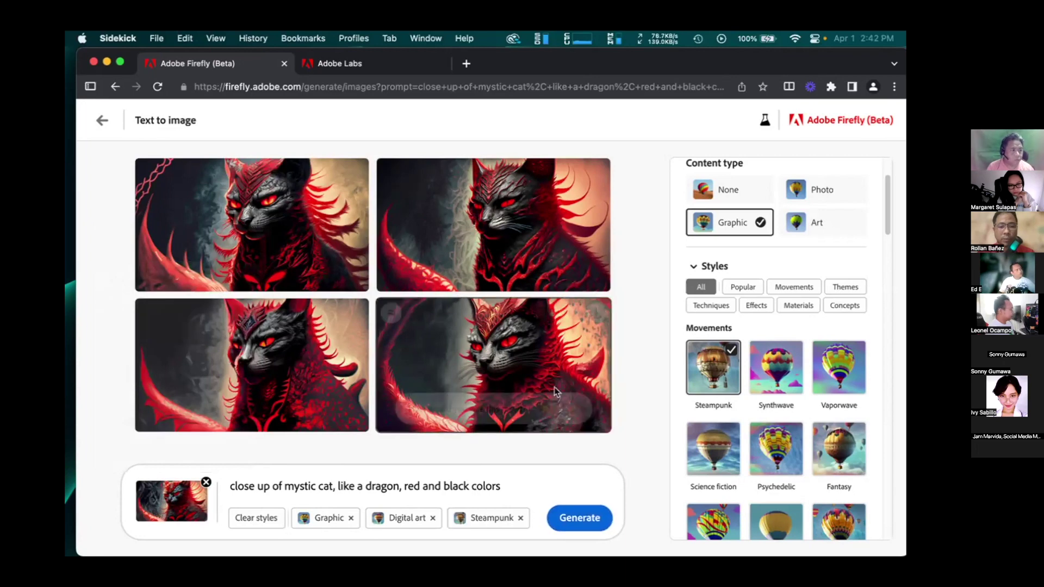
pyautogui.moveTo(513, 233)
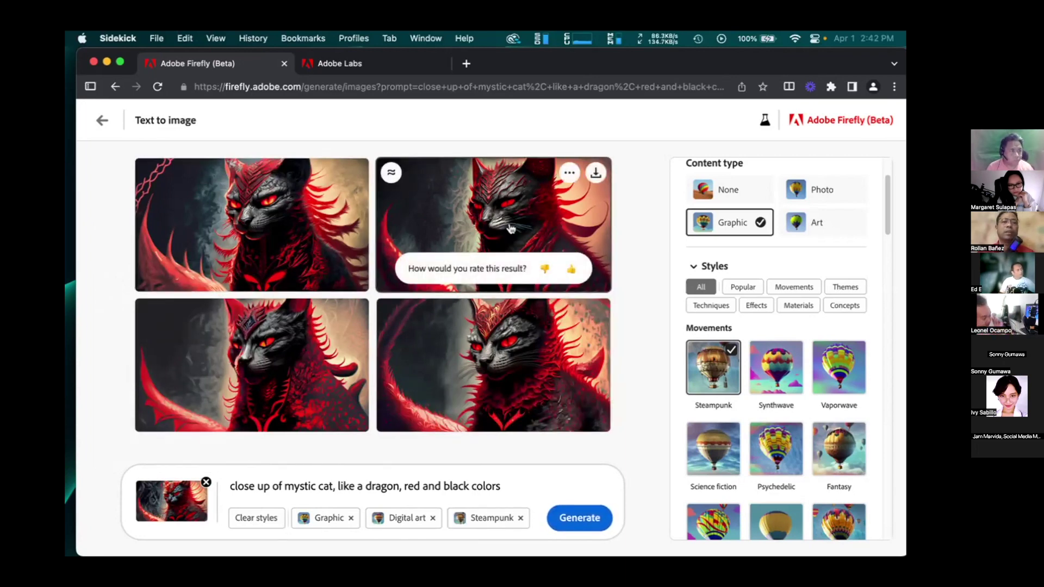
pyautogui.moveTo(474, 367)
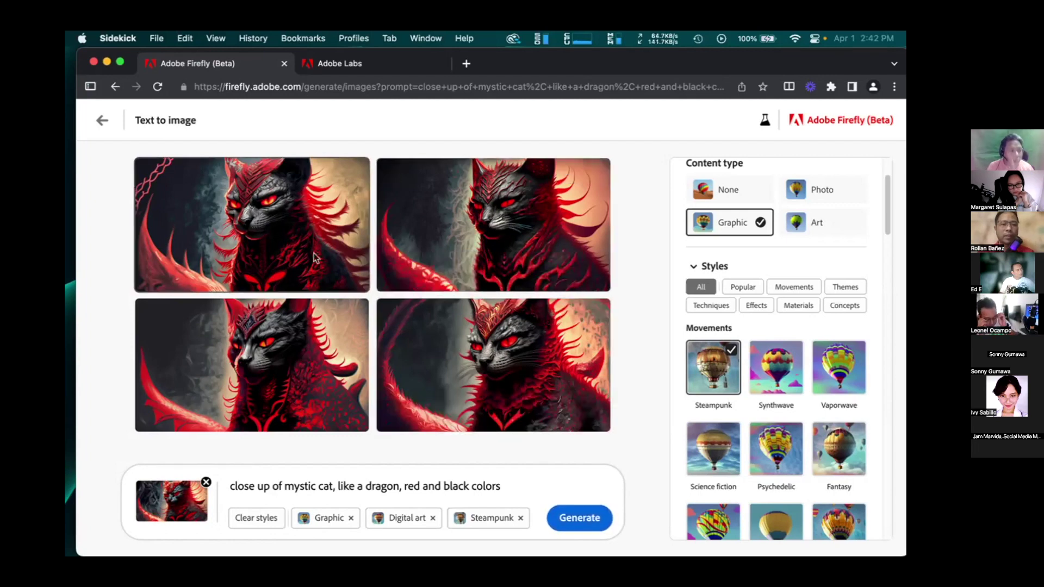
# Enlarge the first new variation, download it with Content Credentials included, and close the preview
pyautogui.moveTo(299, 246)
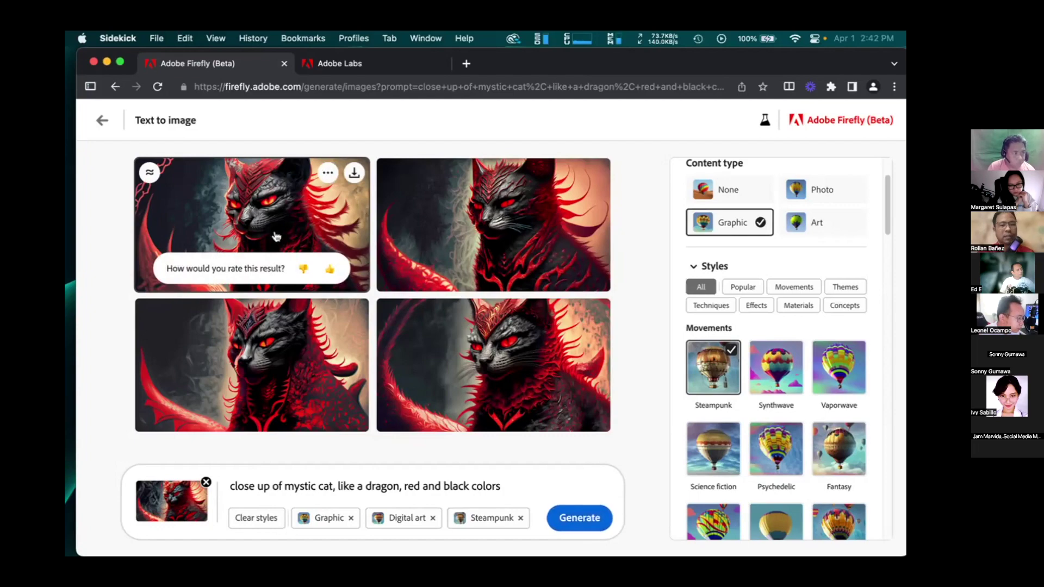
pyautogui.click(277, 237)
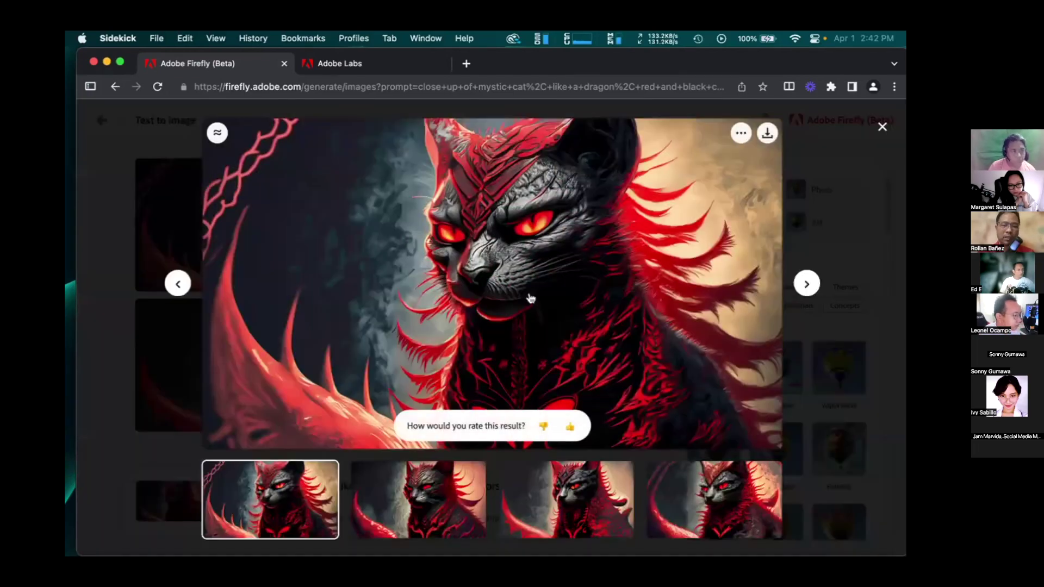
pyautogui.click(768, 133)
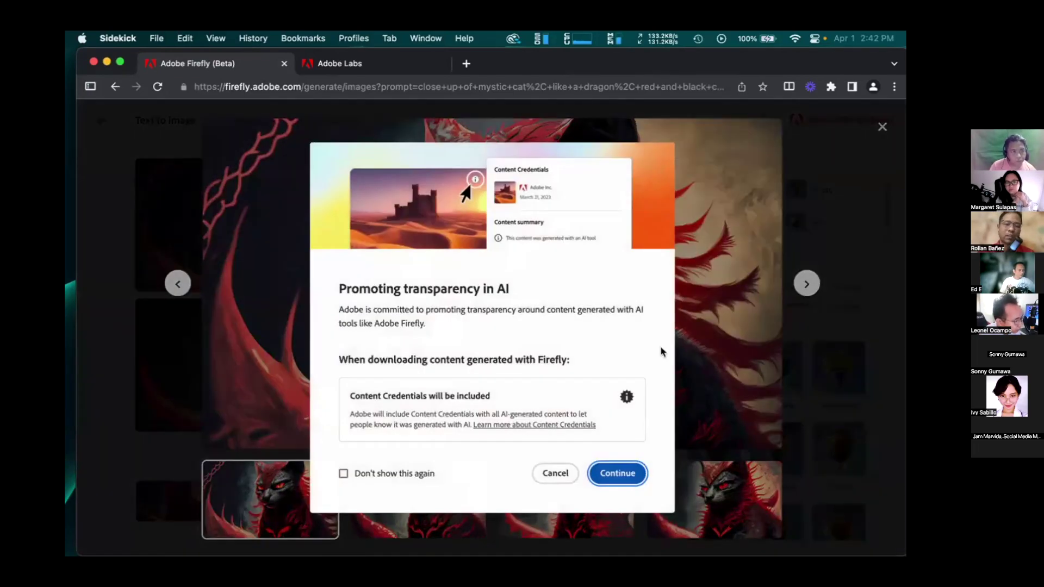
pyautogui.click(614, 476)
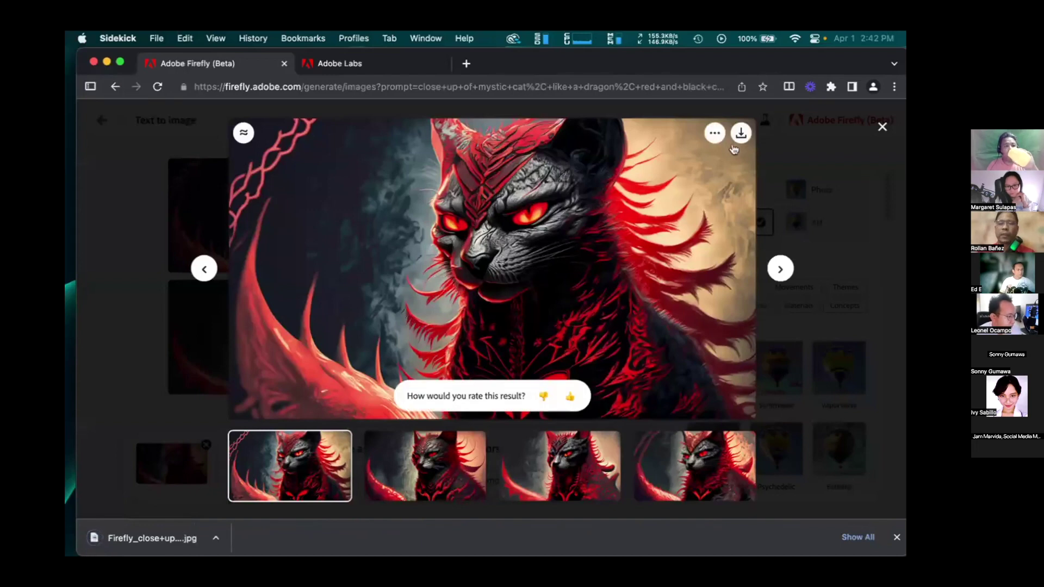
pyautogui.click(882, 128)
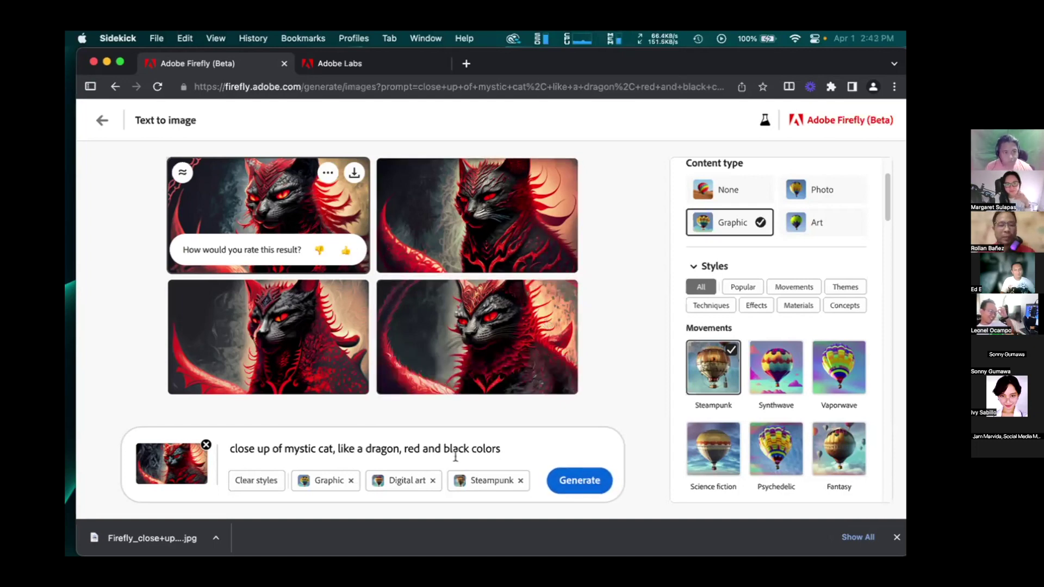
pyautogui.moveTo(512, 451); pyautogui.dragTo(232, 449)
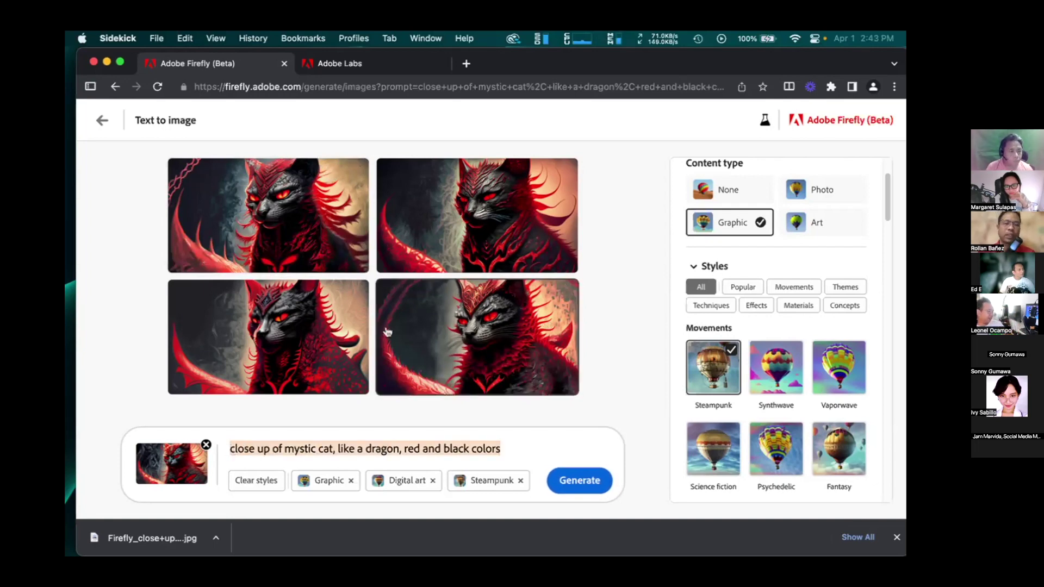
pyautogui.moveTo(389, 540)
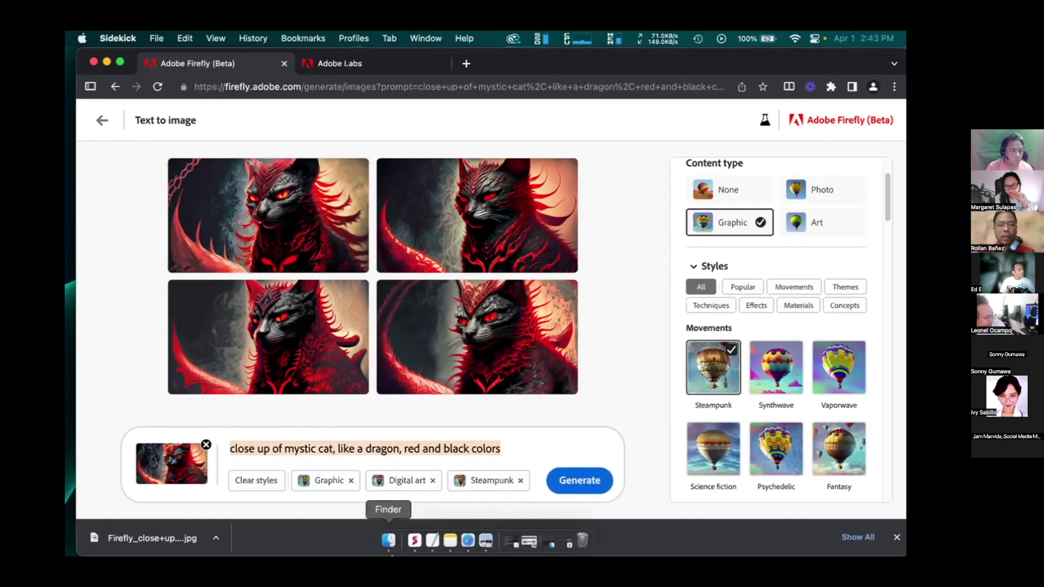
pyautogui.click(450, 541)
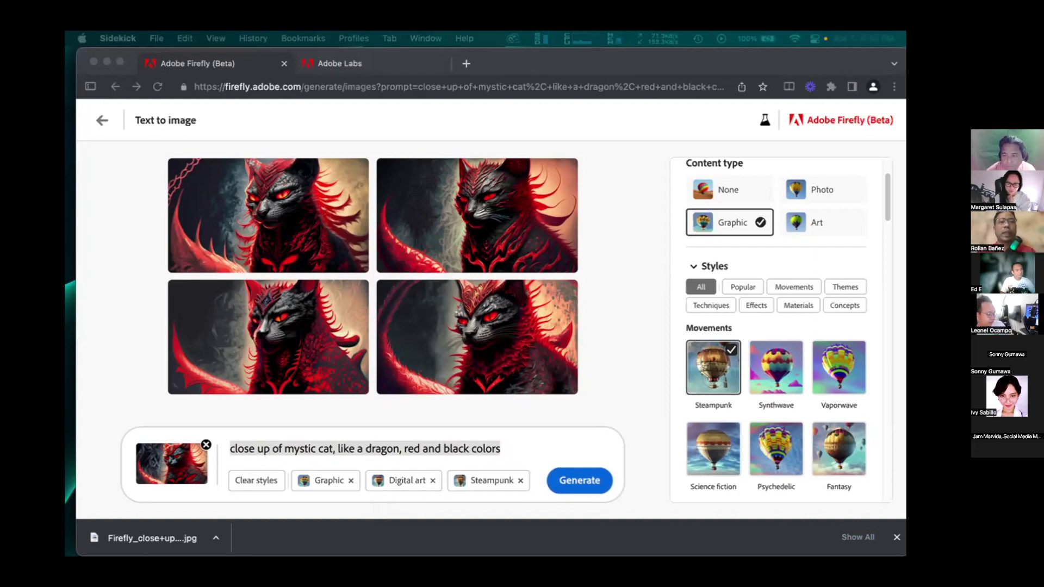
pyautogui.click(648, 190)
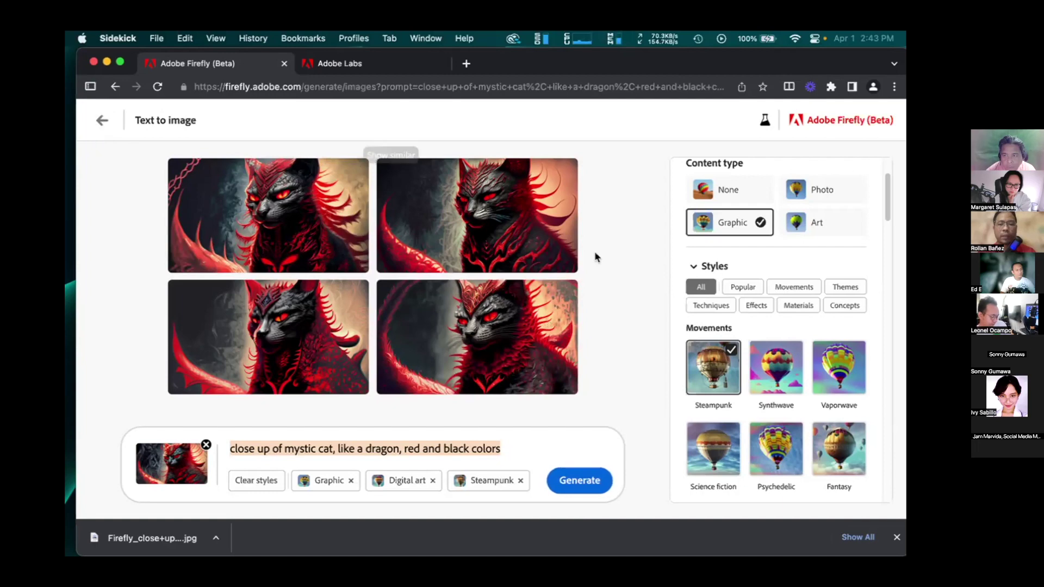
pyautogui.click(649, 277)
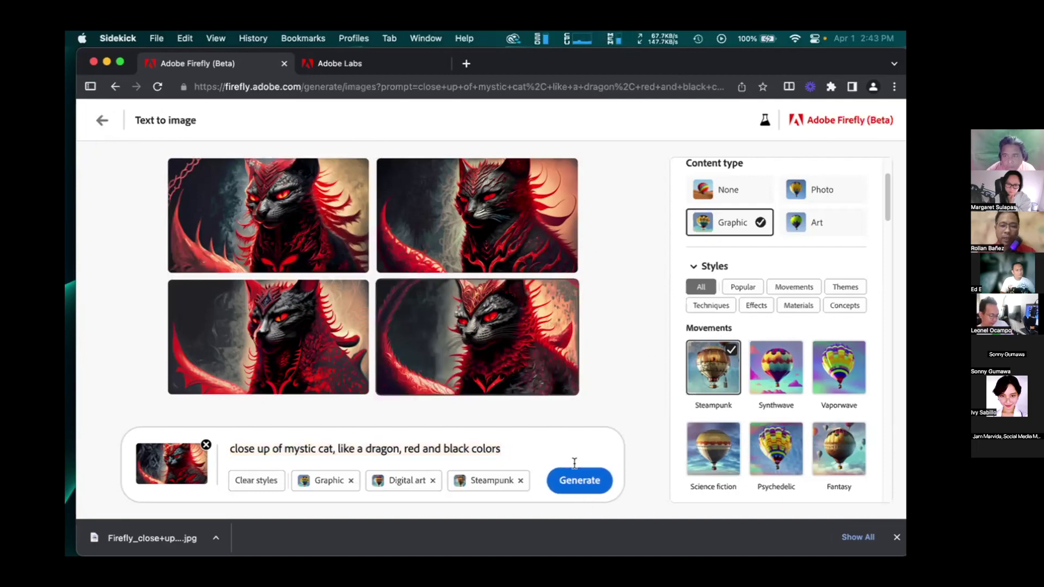
# Regenerate the cat images from the reference image and return to the Text to image sample gallery
pyautogui.click(585, 489)
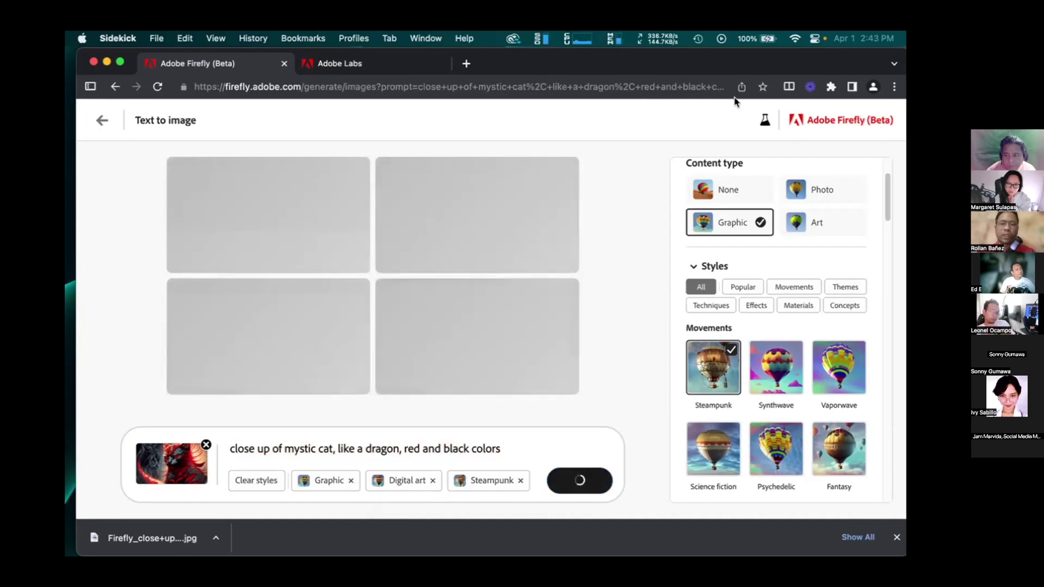
pyautogui.click(103, 121)
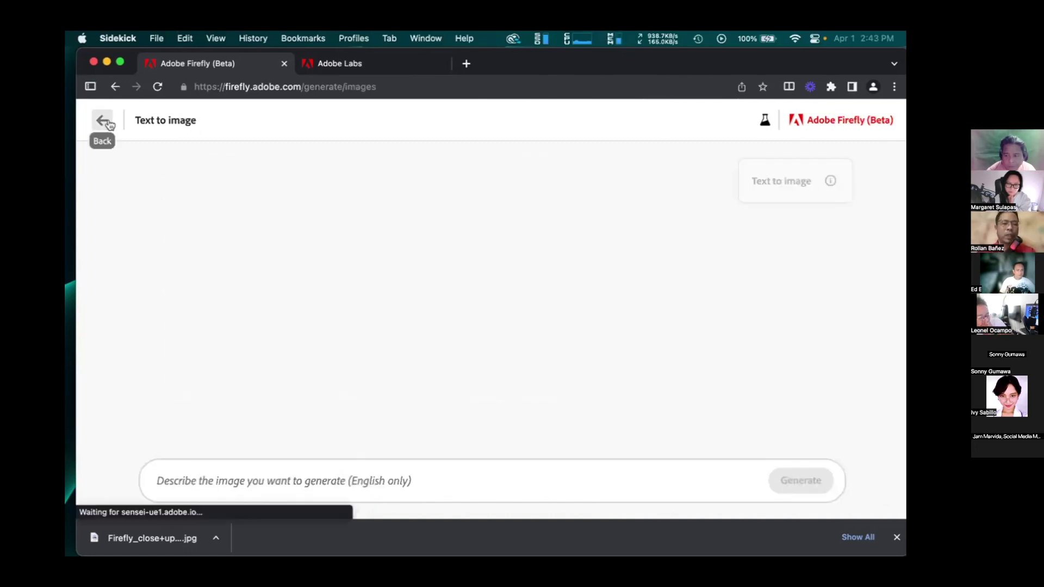
pyautogui.scroll(-15, 337, 294)
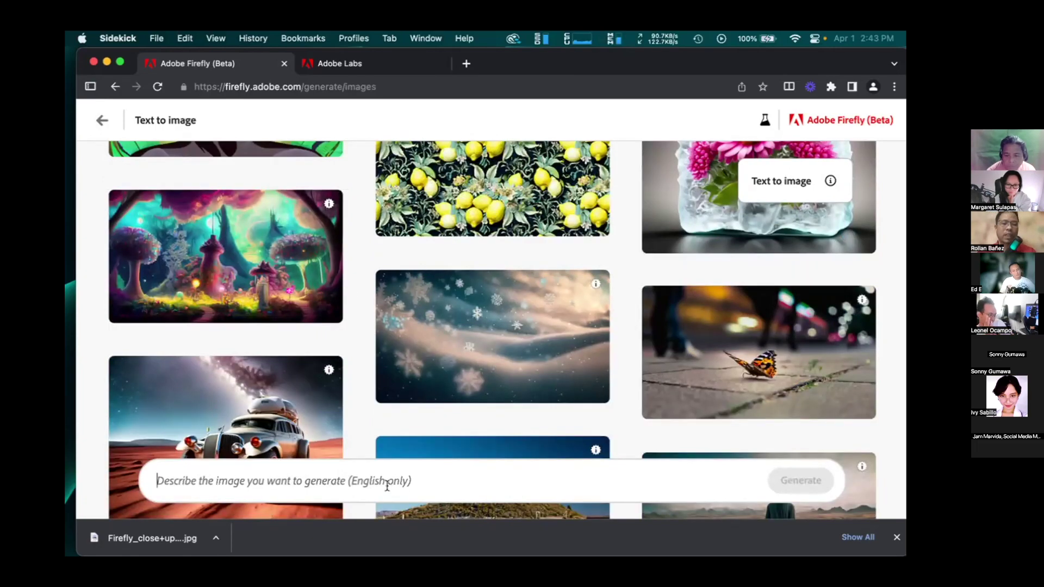
# Generate images from the prompt "samurai, in the style of Ukiyo-e, in ocean background, detailed sky"
pyautogui.click(320, 474)
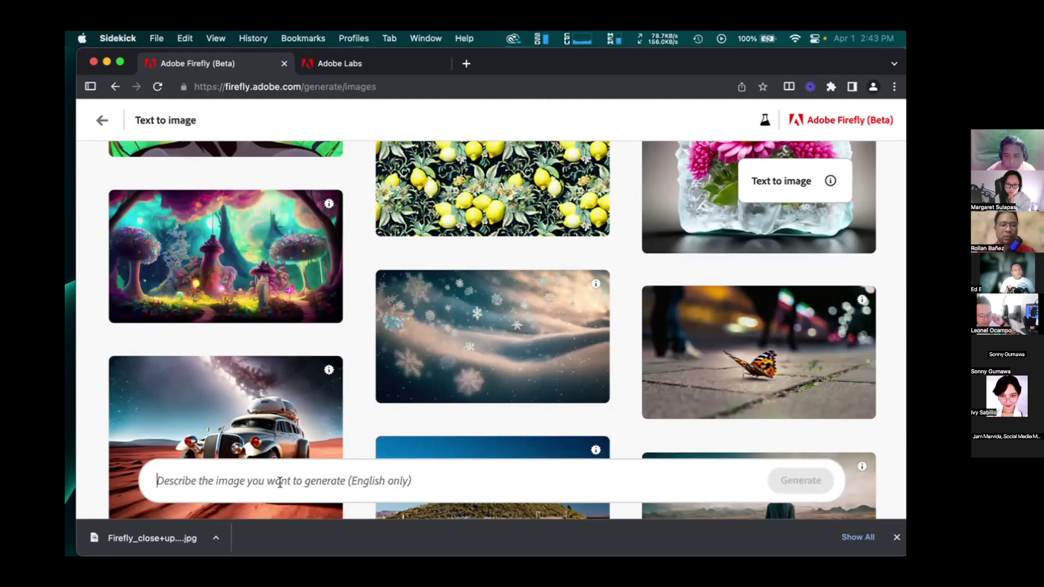
pyautogui.write('samurai, in the style of Ukiyo-e, in ocean background, detailed sky')
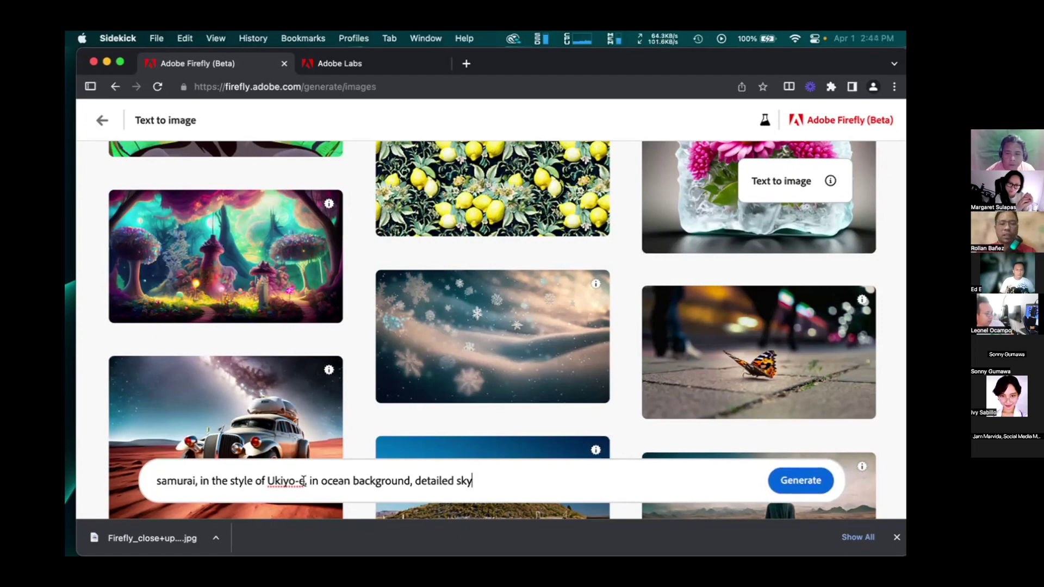
pyautogui.click(795, 479)
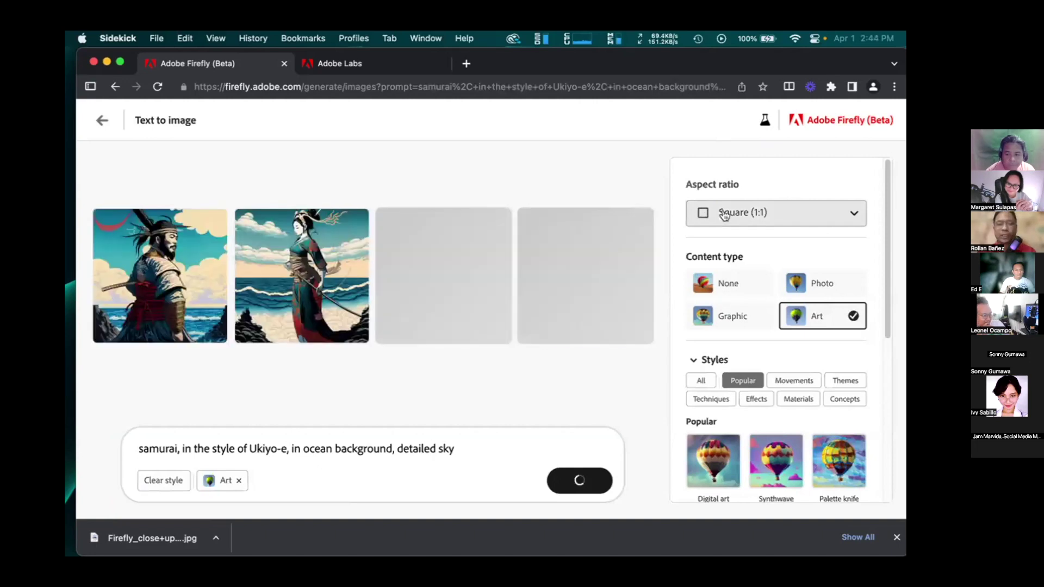
# Set the samurai images' aspect ratio to Widescreen (16:9) and view the third image, the samurai with red sleeves, enlarged
pyautogui.click(760, 225)
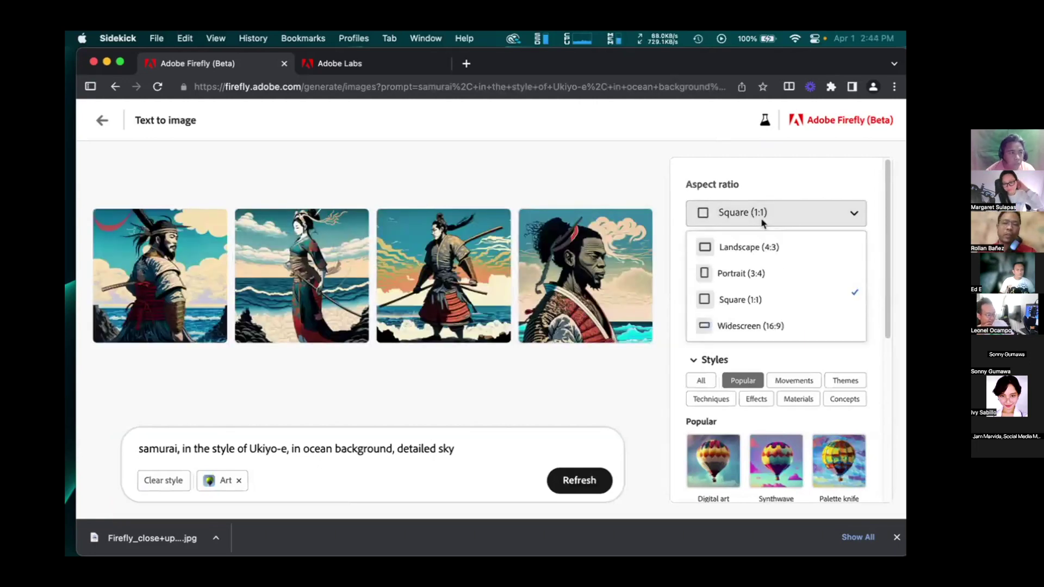
pyautogui.click(750, 327)
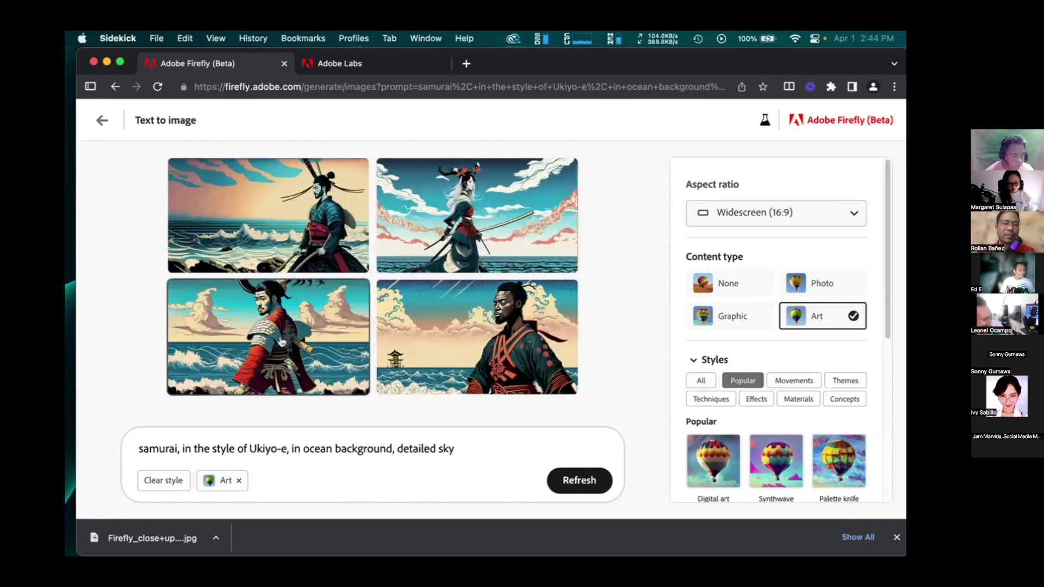
pyautogui.click(281, 341)
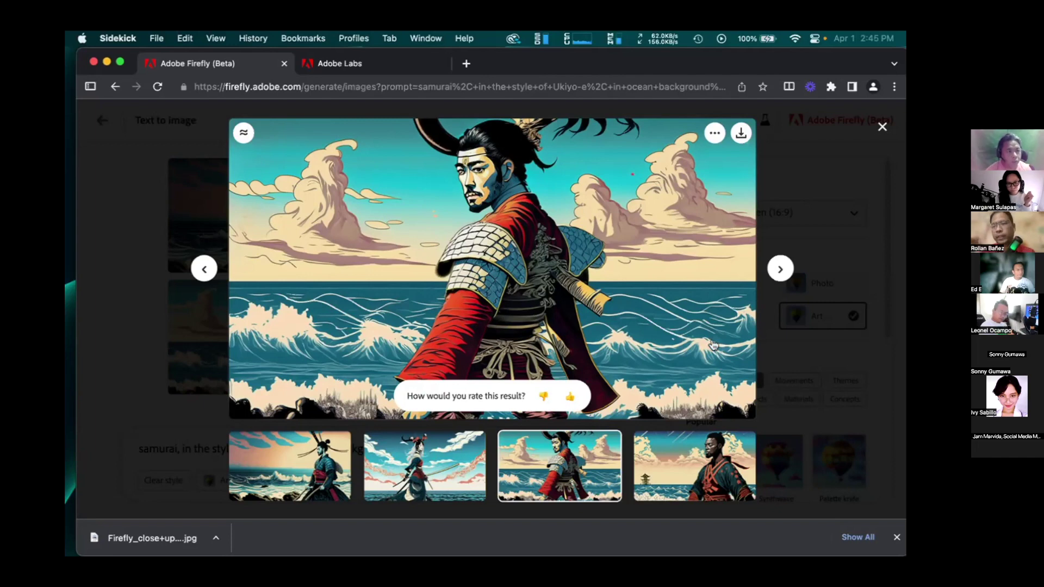
pyautogui.click(882, 127)
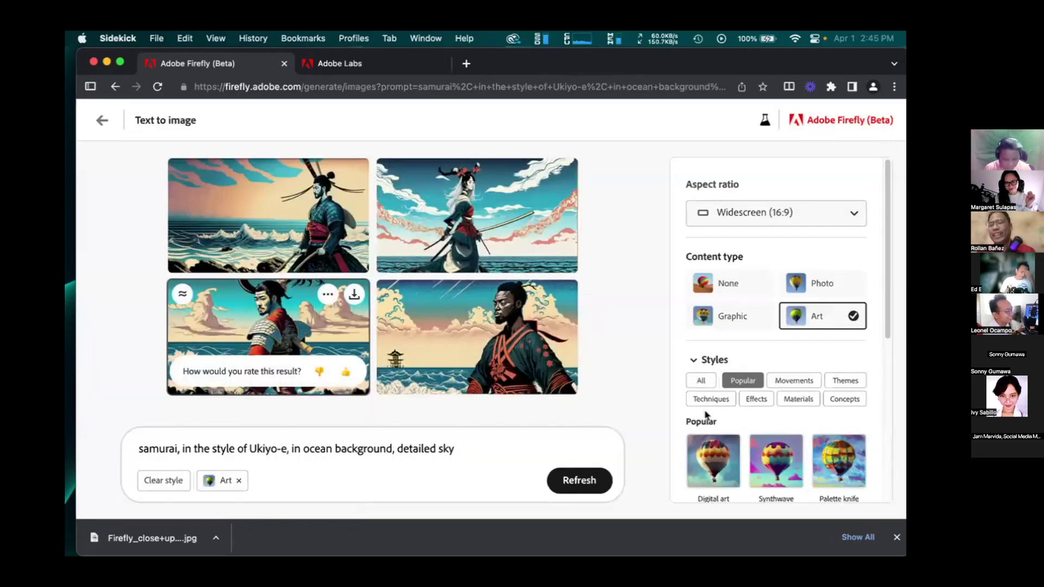
# Try adding the Steampunk movement style to the samurai prompt and remove it again
pyautogui.scroll(-3, 783, 378)
pyautogui.scroll(-2, 784, 378)
pyautogui.scroll(3, 750, 337)
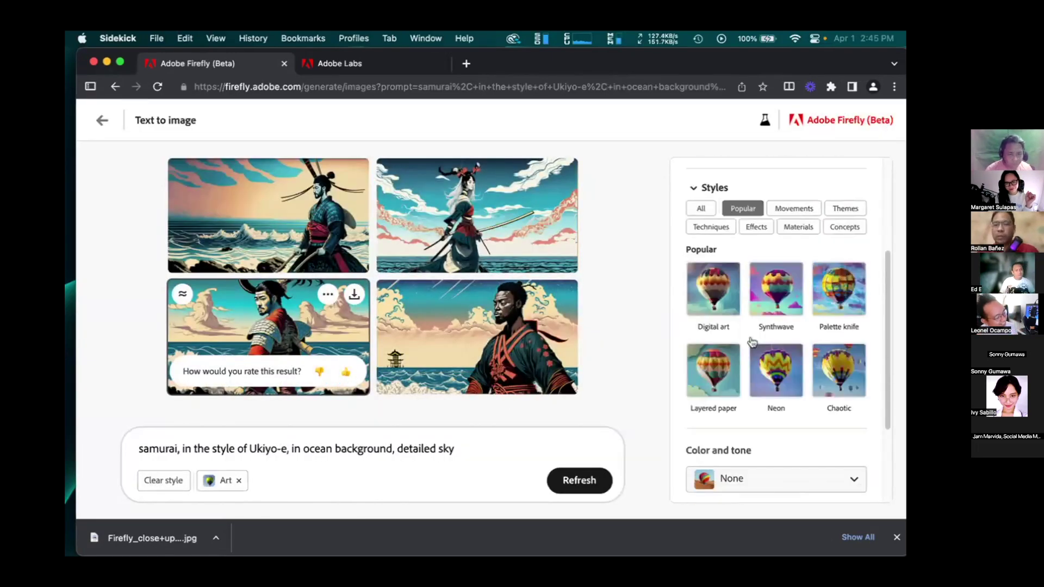
pyautogui.click(702, 289)
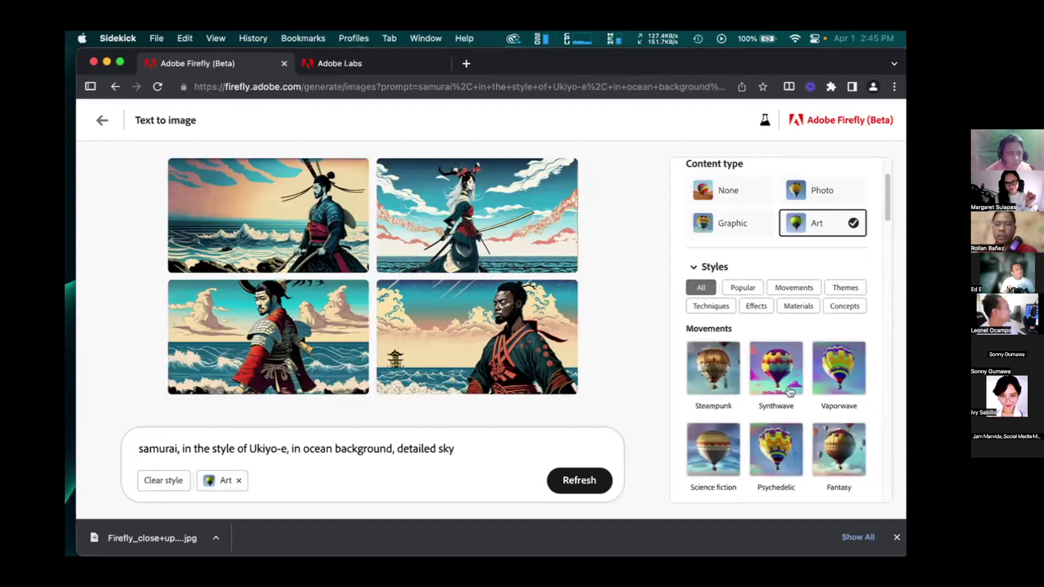
pyautogui.scroll(-2, 711, 323)
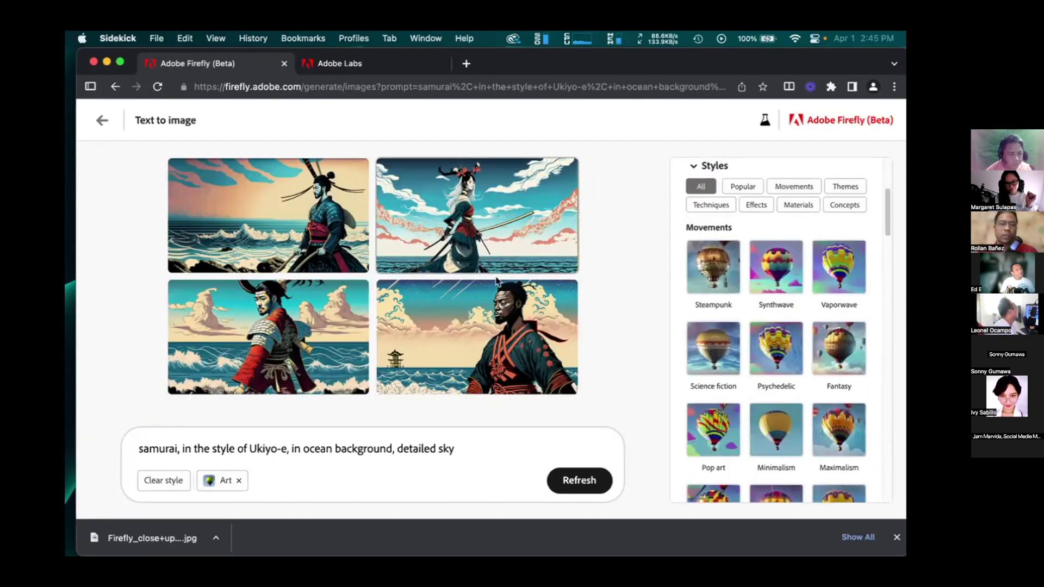
pyautogui.click(705, 289)
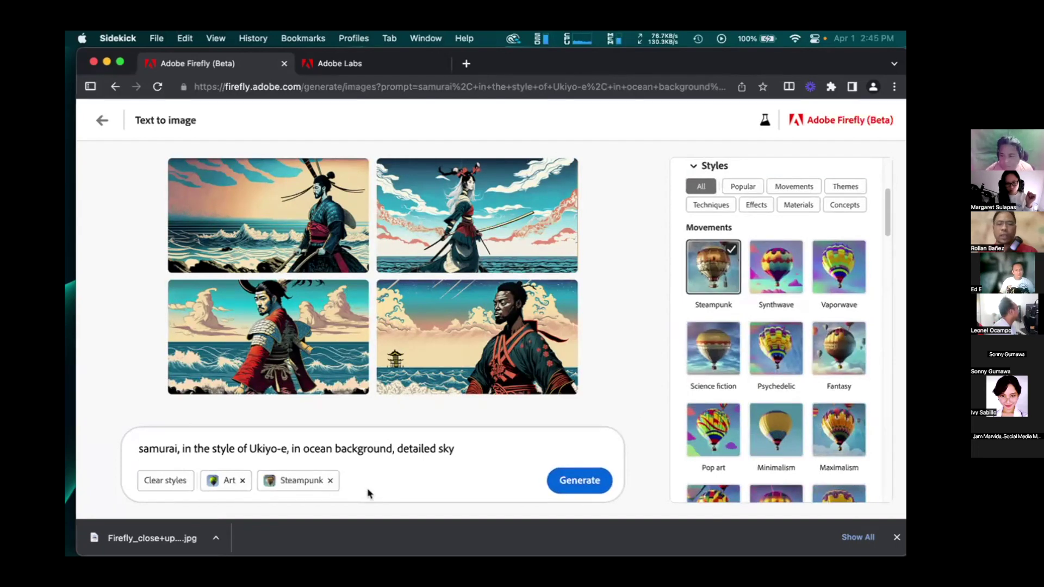
pyautogui.click(460, 451)
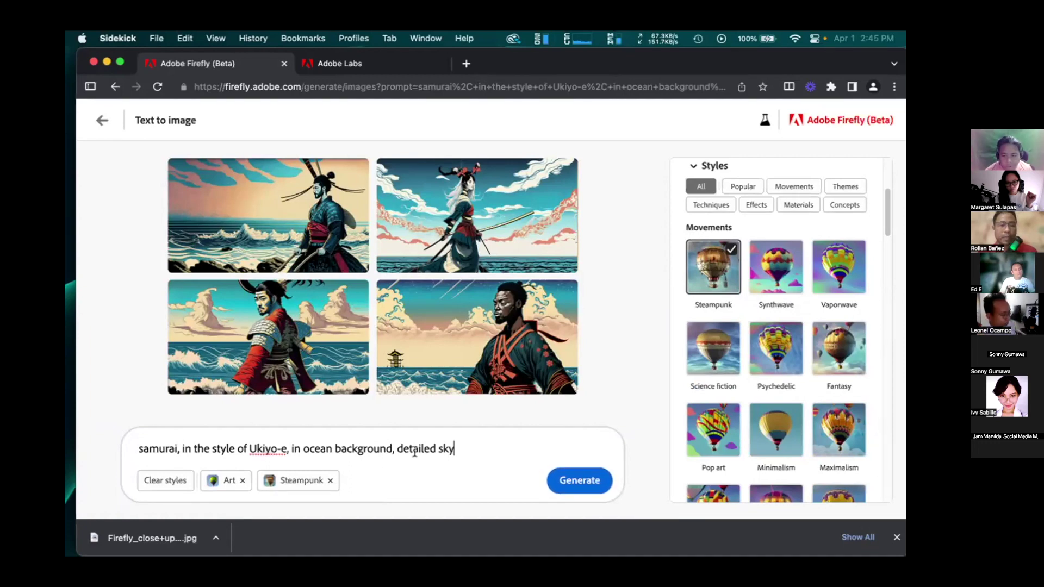
pyautogui.click(331, 487)
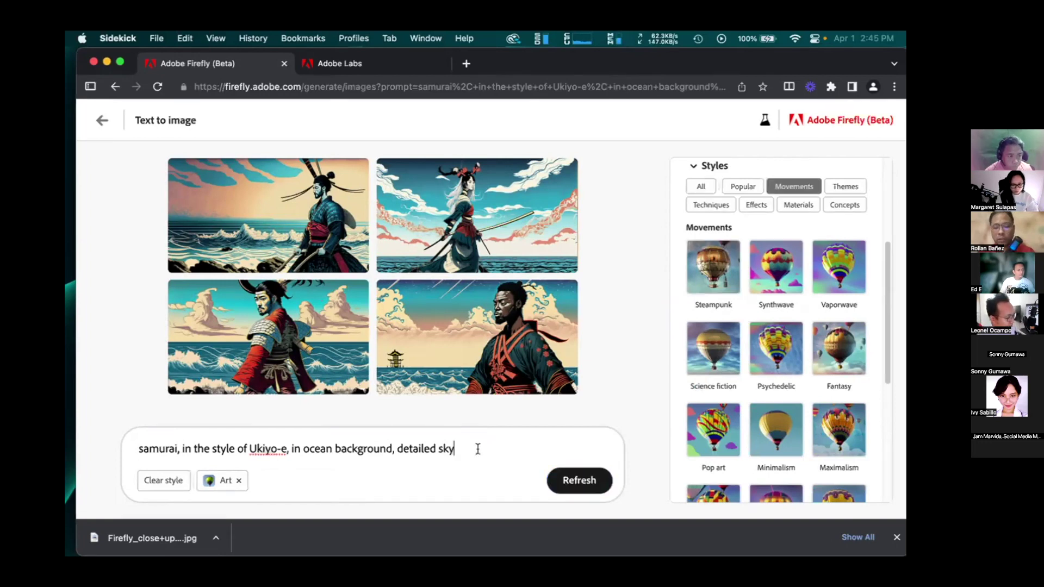
# Append ", steampunk" to the samurai prompt, generate the images and refresh them for new variations
pyautogui.write(', stea')
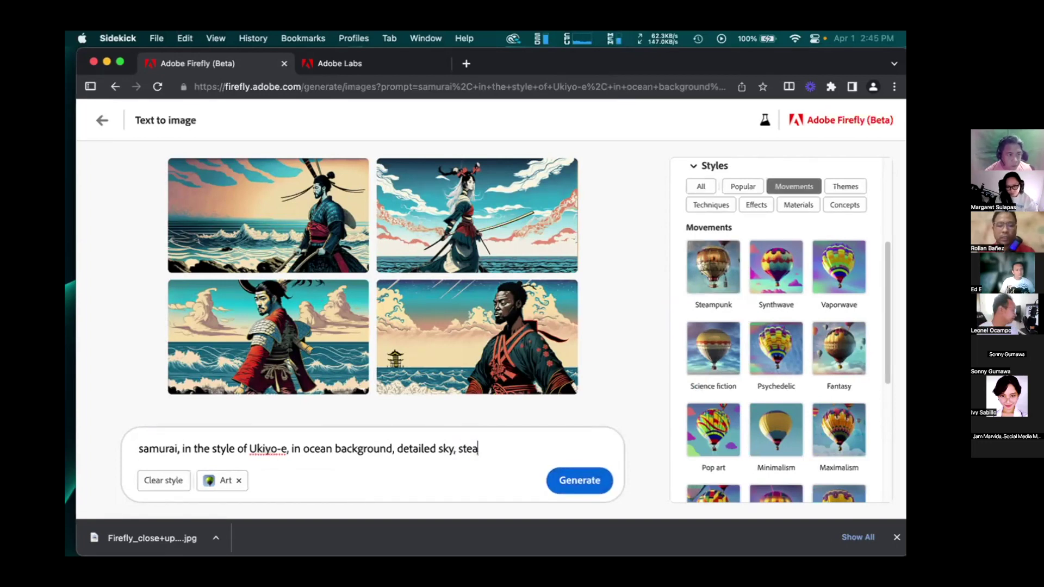
pyautogui.write('mpunk')
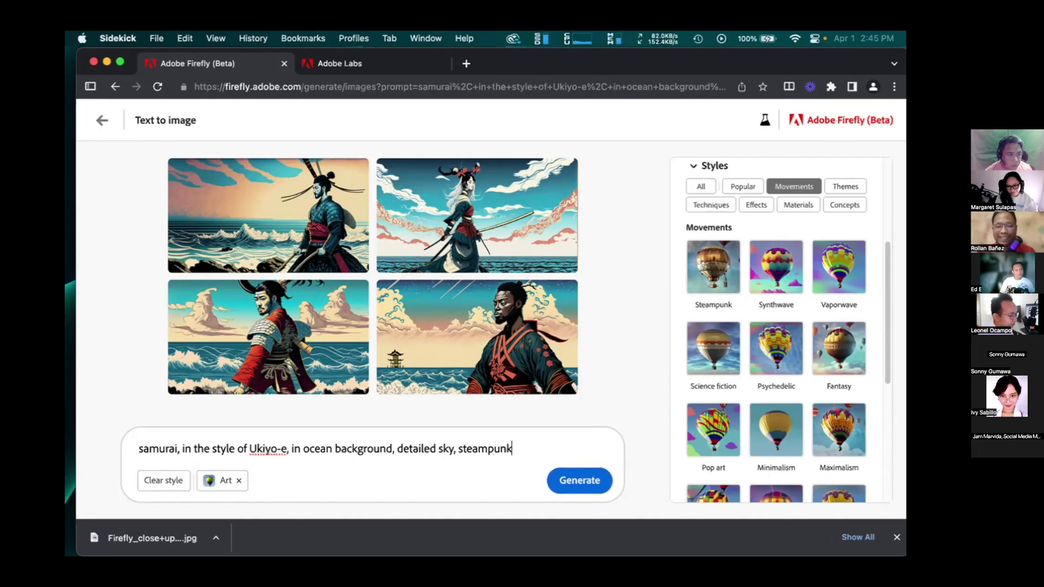
pyautogui.press('Return')
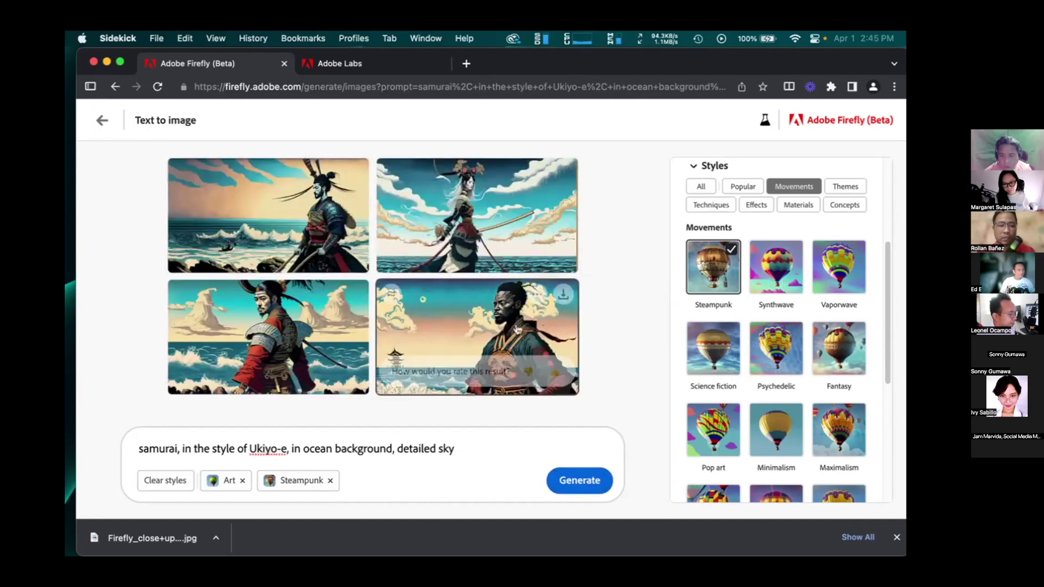
pyautogui.click(571, 483)
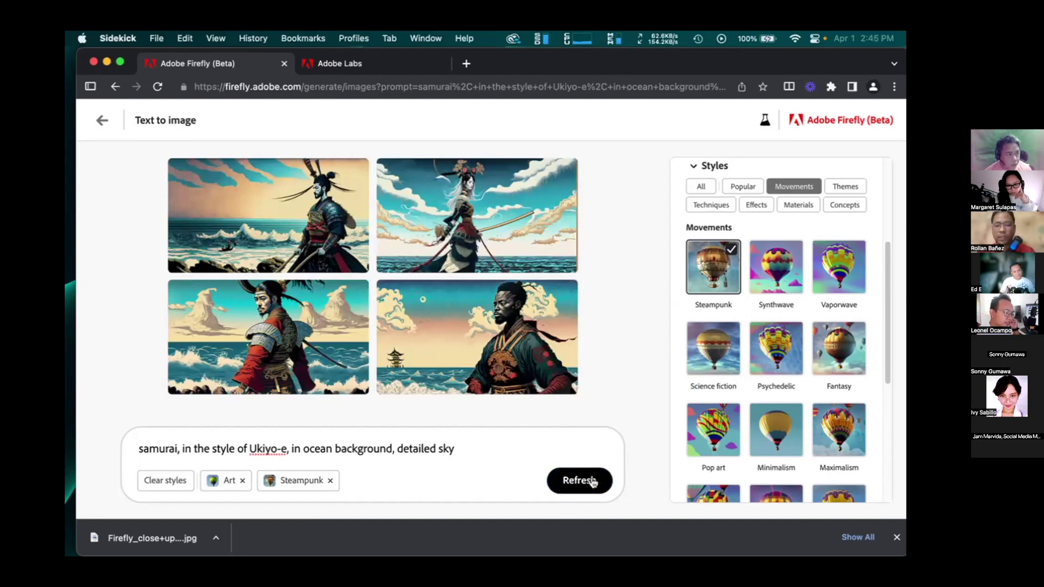
pyautogui.click(579, 482)
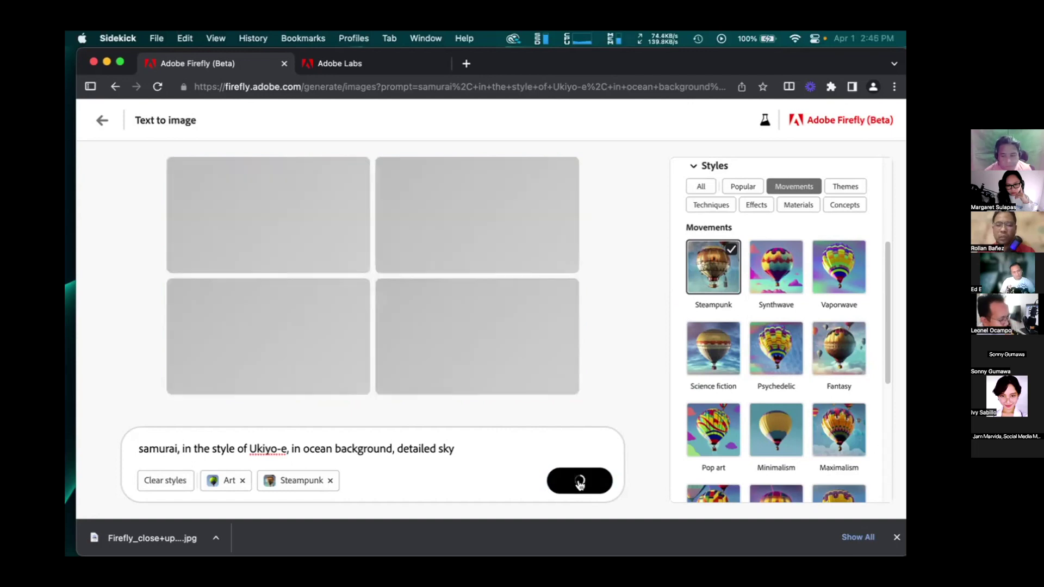
# Examine the available styles, first those under Movements and then the full list through Themes
pyautogui.scroll(-3, 791, 408)
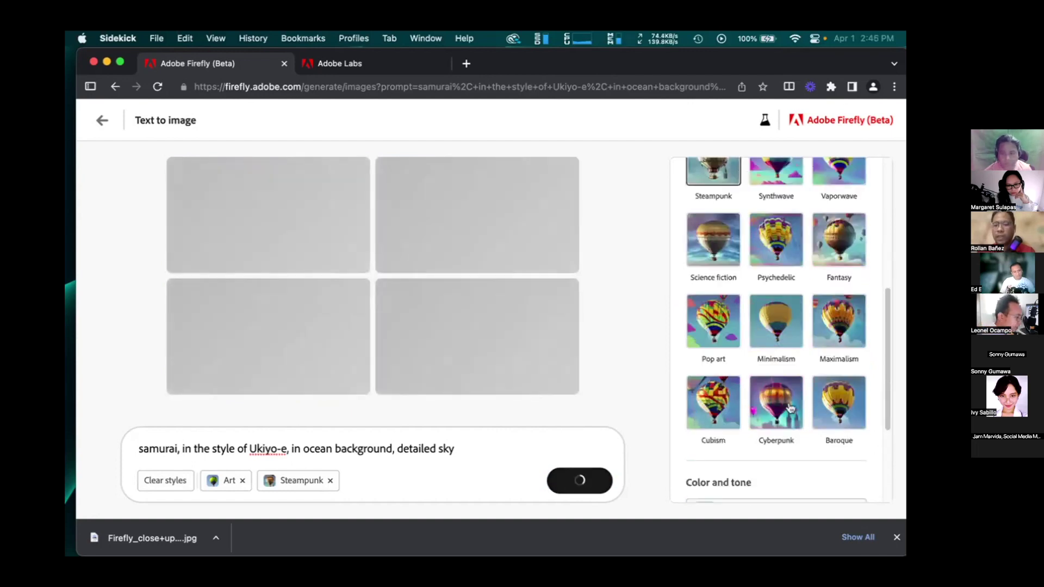
pyautogui.scroll(-2, 769, 438)
pyautogui.scroll(4, 767, 435)
pyautogui.scroll(2, 767, 435)
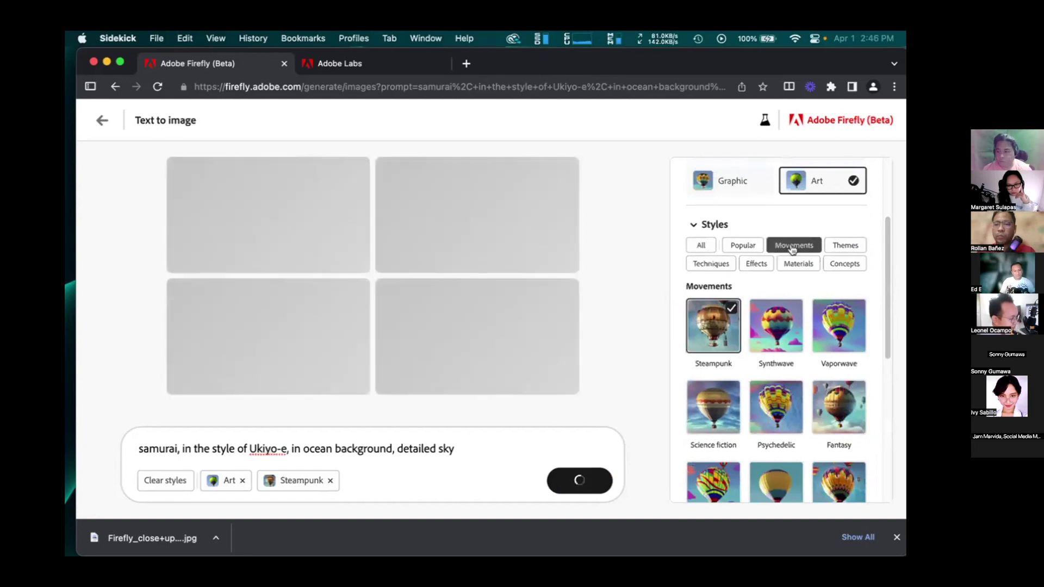
pyautogui.click(701, 246)
pyautogui.scroll(-1, 750, 370)
pyautogui.scroll(-10, 750, 369)
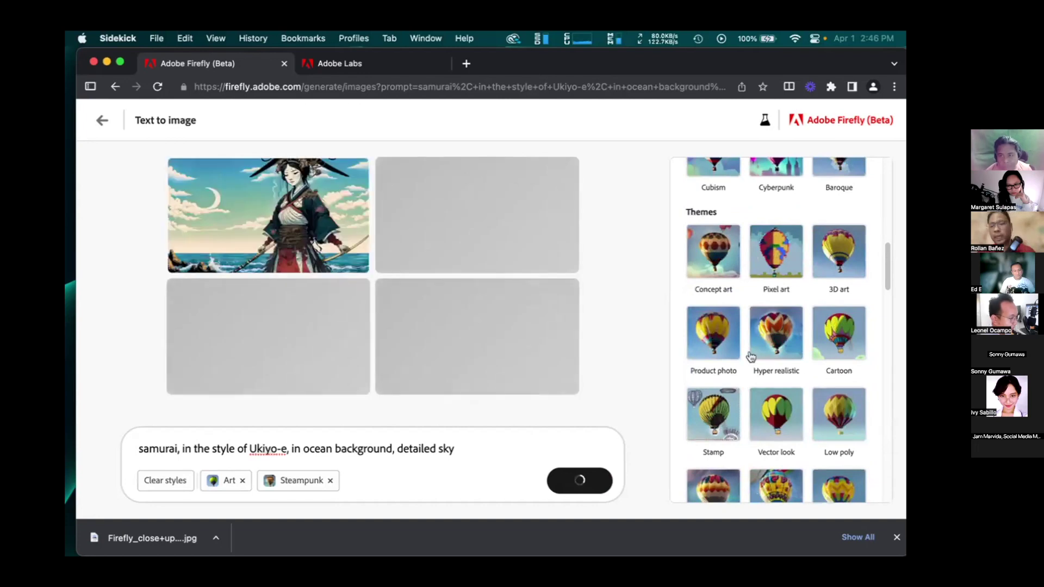
pyautogui.scroll(-1, 752, 383)
pyautogui.scroll(-5, 752, 383)
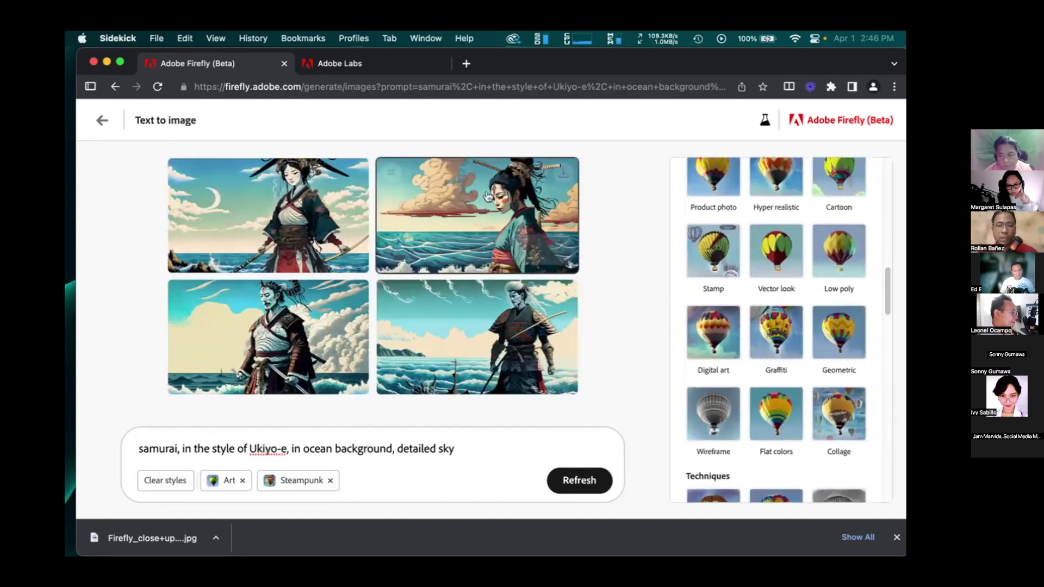
# Enlarge the second image, the woman in a floral teal kimono, download it with Content Credentials included, and close the preview
pyautogui.click(520, 209)
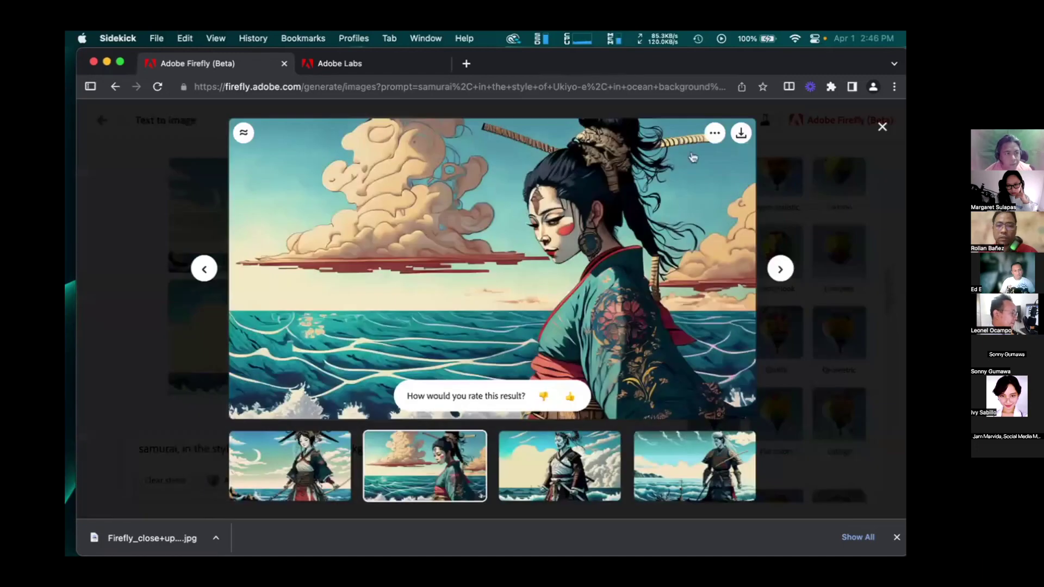
pyautogui.click(741, 134)
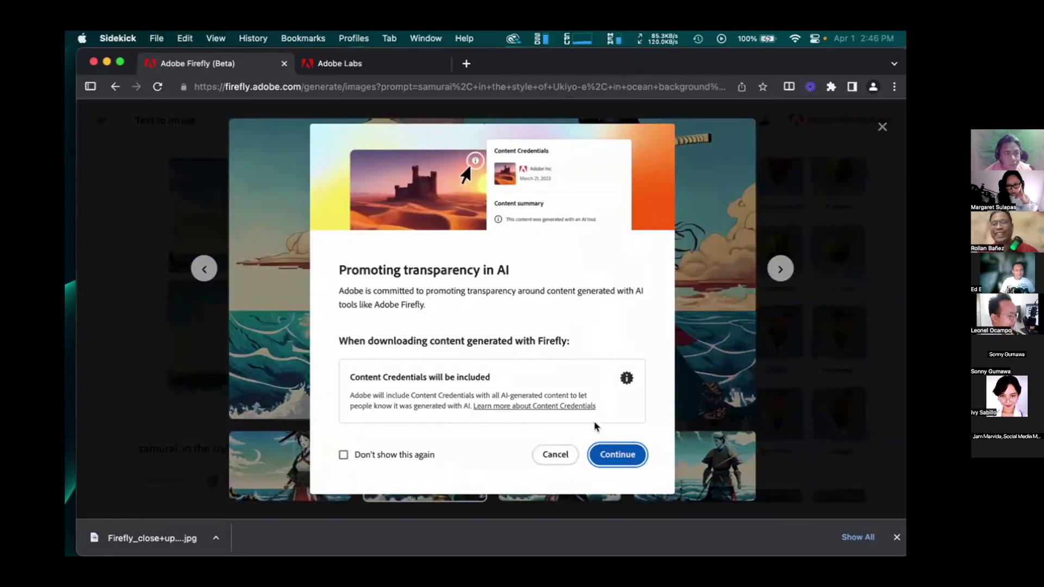
pyautogui.click(611, 454)
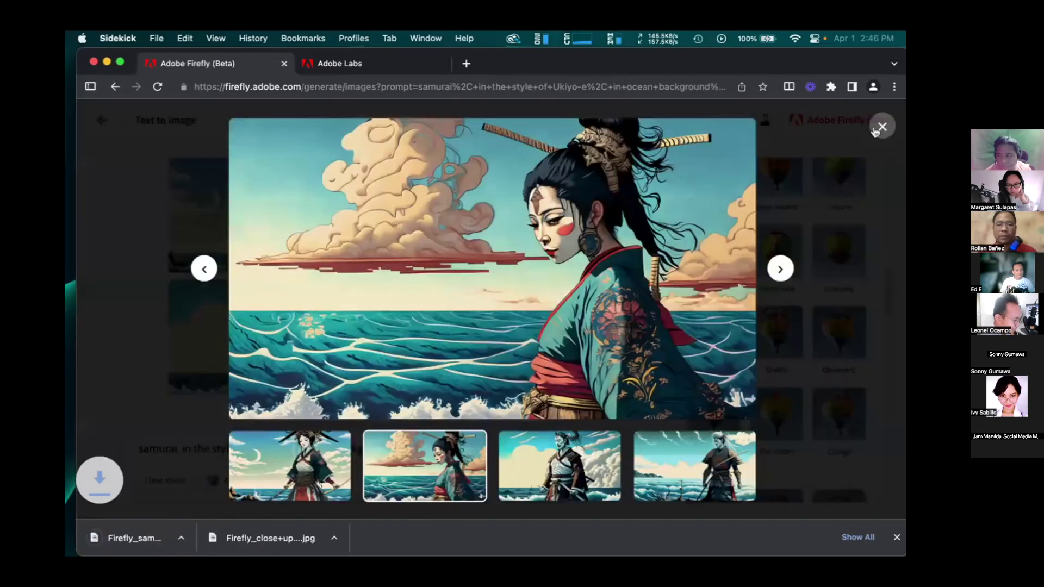
pyautogui.click(881, 126)
# Add the Digital art, Wireframe and Doodle styles to the samurai prompt and generate the images again
pyautogui.scroll(-3, 764, 381)
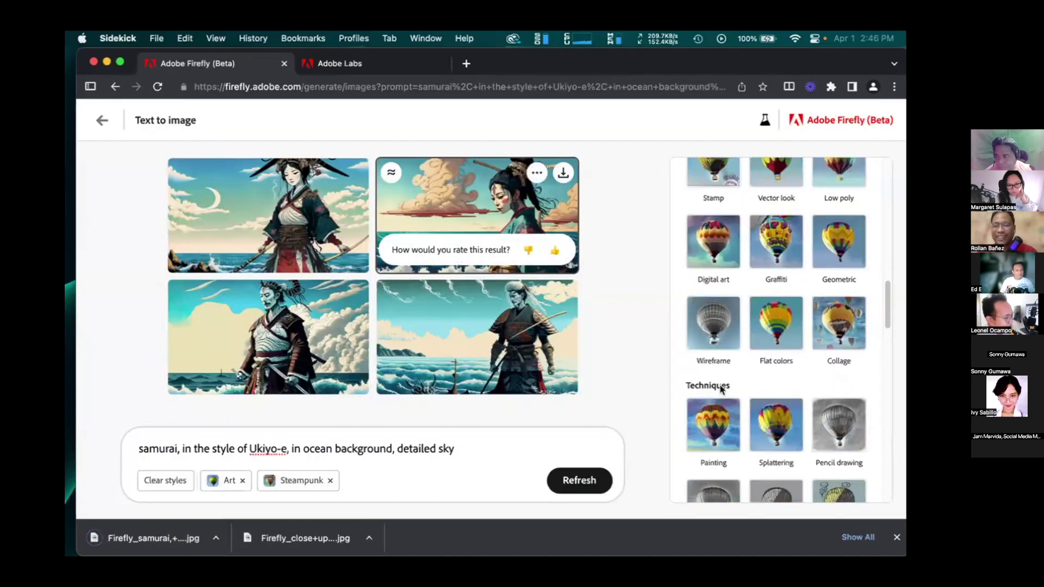
pyautogui.click(707, 228)
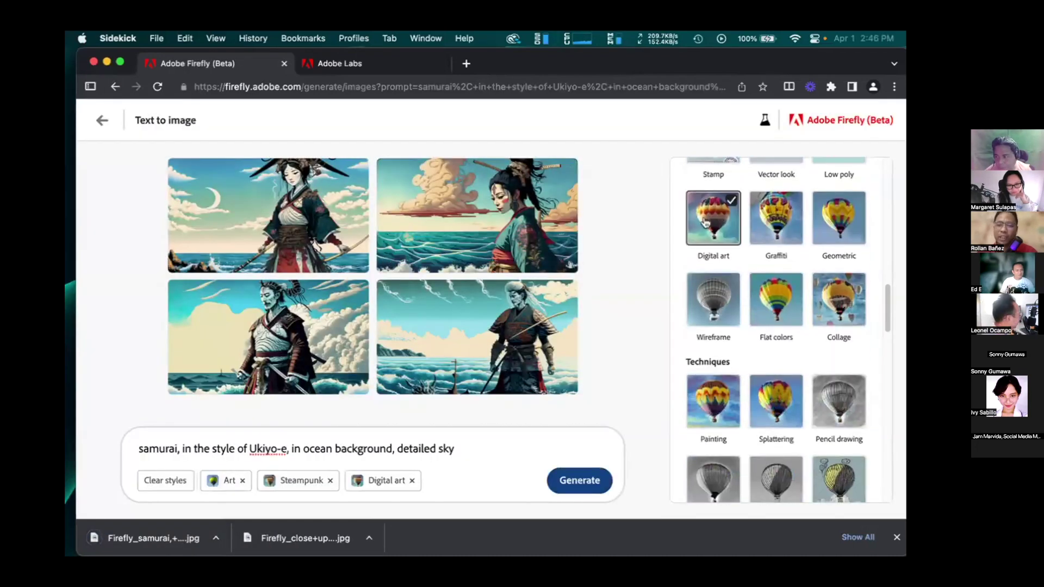
pyautogui.click(713, 299)
pyautogui.scroll(-3, 750, 354)
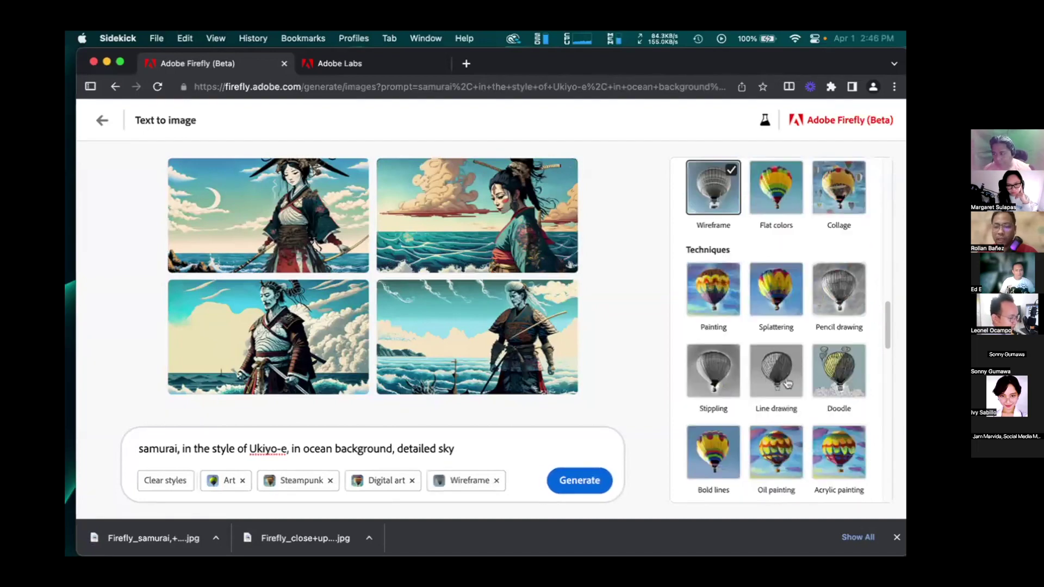
pyautogui.click(844, 366)
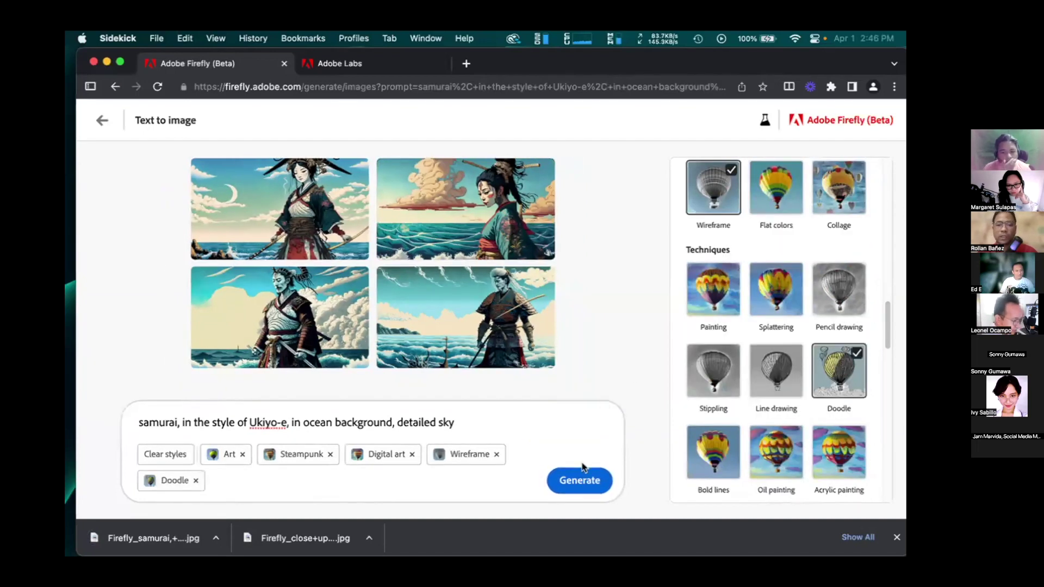
pyautogui.click(579, 483)
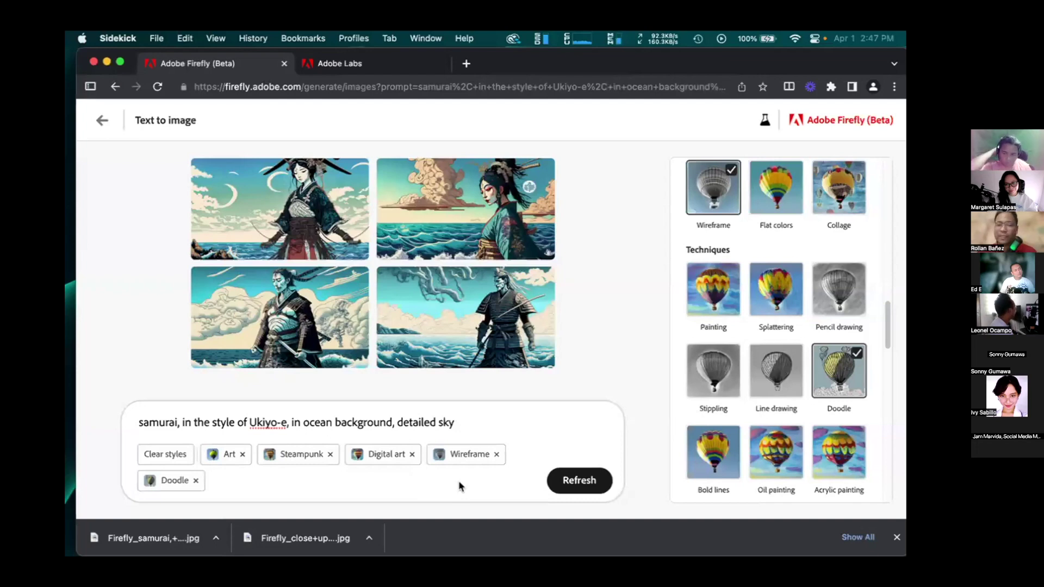
# Enlarge the fourth new image, the armoured samurai standing before the sea
pyautogui.moveTo(520, 346)
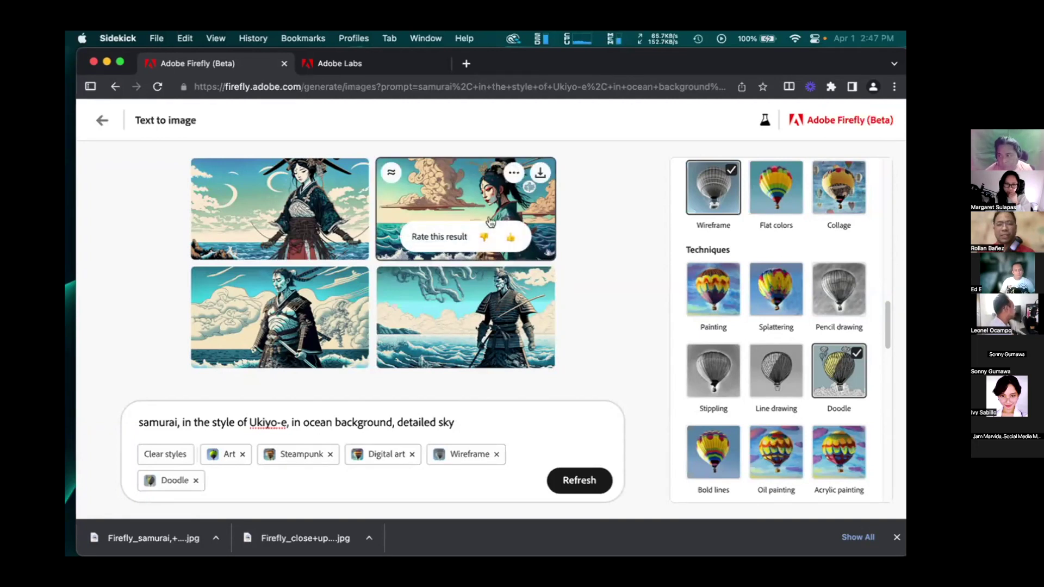
pyautogui.click(482, 325)
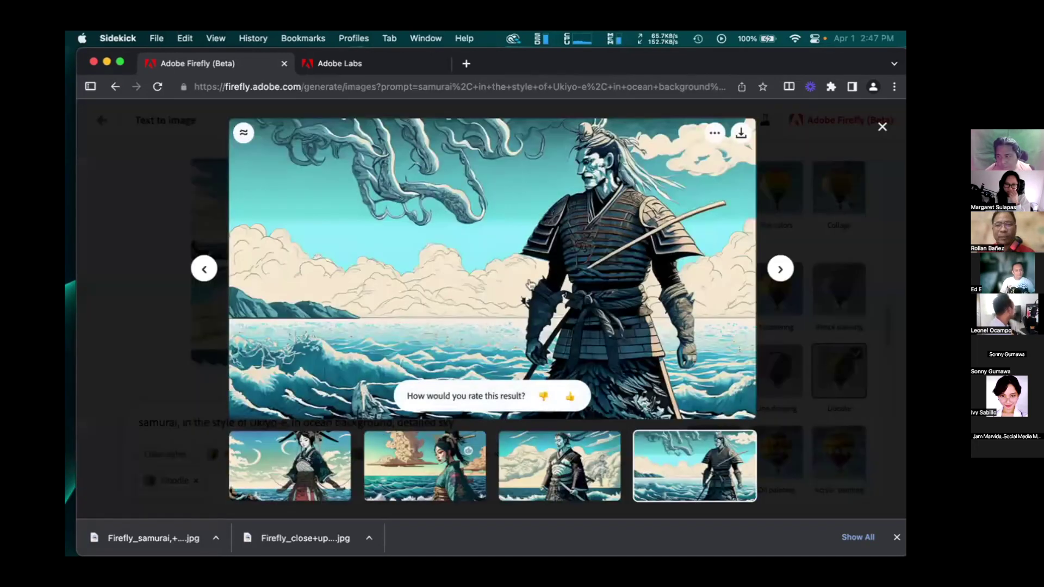
# Close the enlarged samurai image and look through the remaining styles from Techniques through Effects to Materials
pyautogui.click(882, 127)
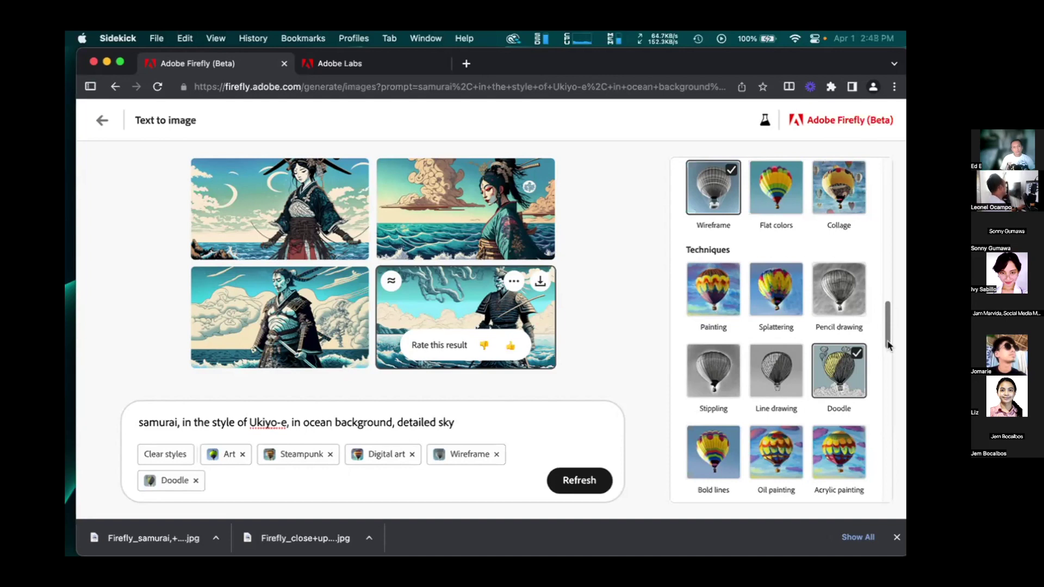
pyautogui.moveTo(887, 341); pyautogui.dragTo(885, 402)
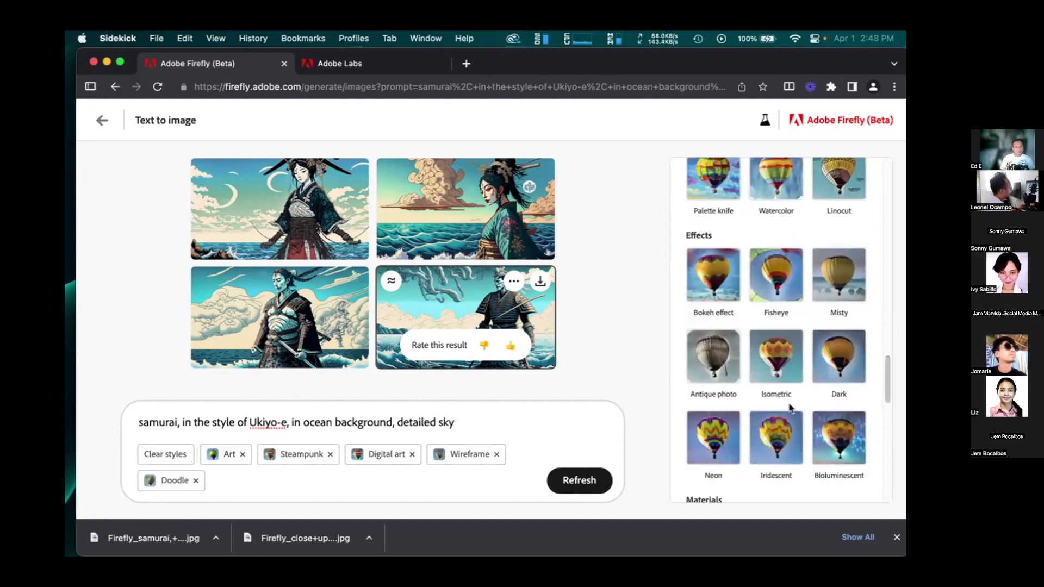
pyautogui.scroll(-5, 791, 408)
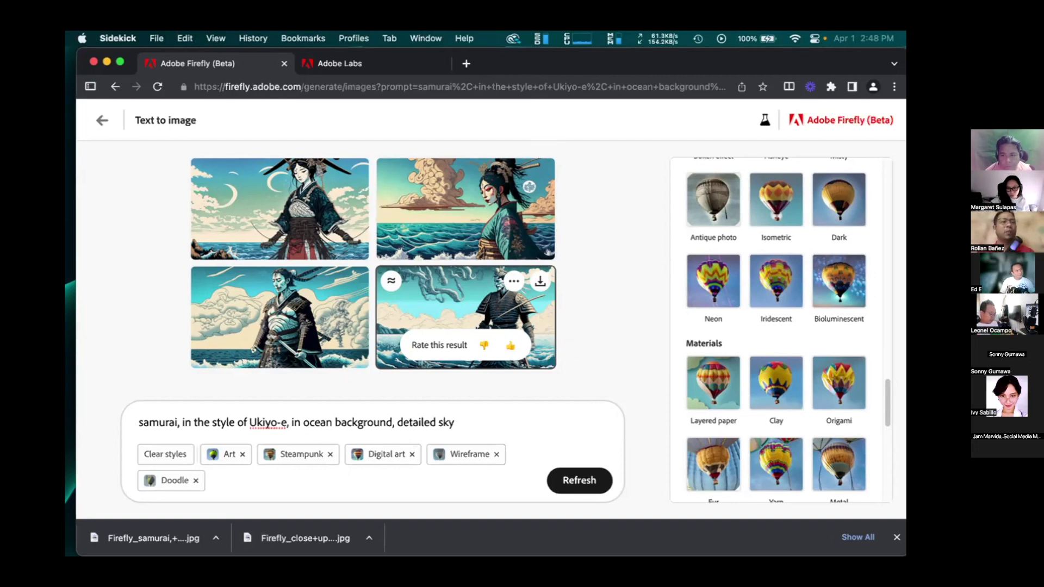
# Switch to Safari, move its window up, and view the Scopophobia artwork tweet on the Creative Nation Academy Twitter profile
pyautogui.moveTo(571, 541)
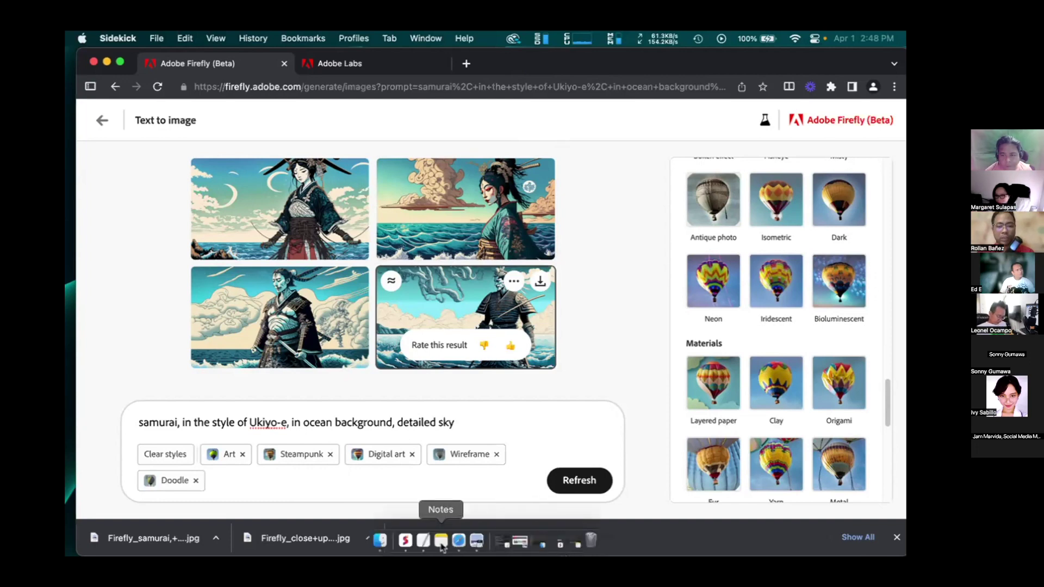
pyautogui.click(459, 541)
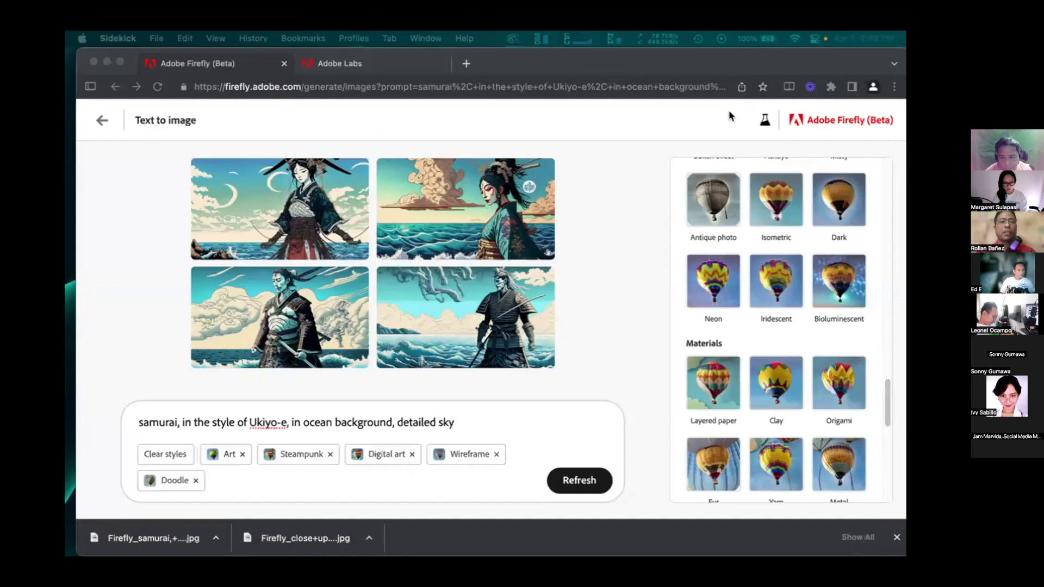
pyautogui.press('super+Tab')
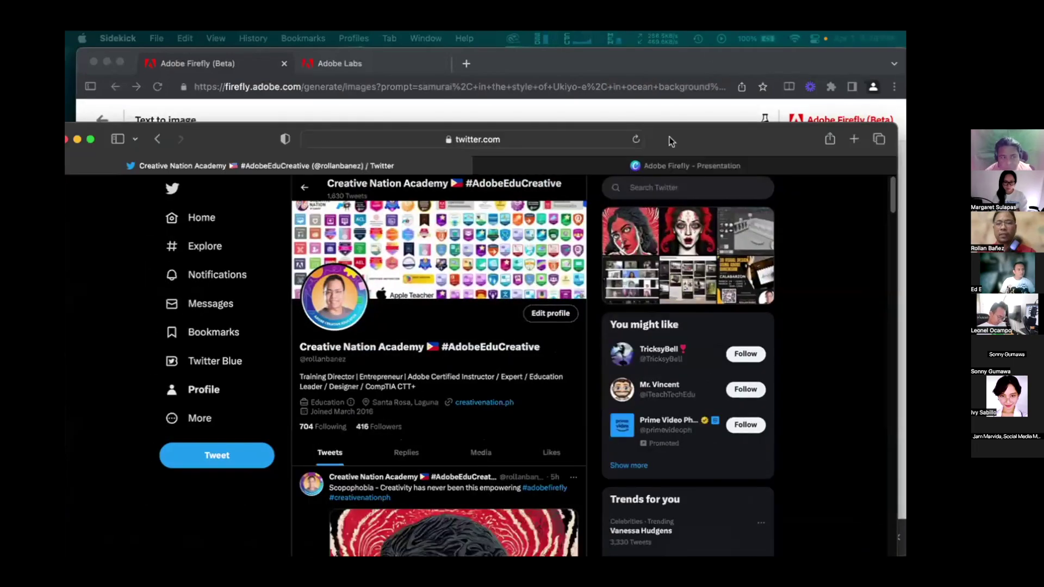
pyautogui.moveTo(692, 146); pyautogui.dragTo(701, 81)
pyautogui.scroll(-5, 423, 407)
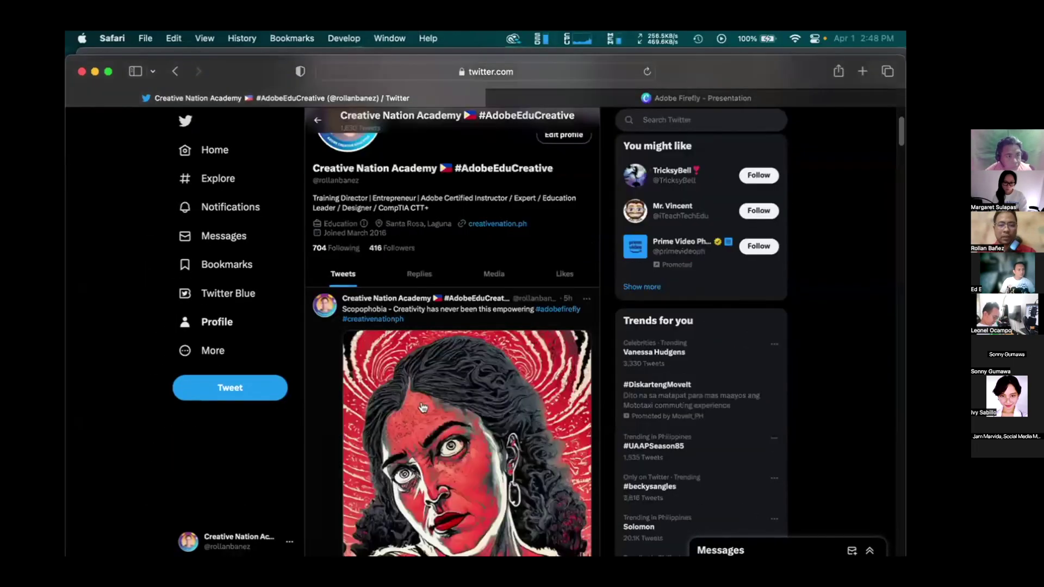
pyautogui.scroll(-1, 423, 407)
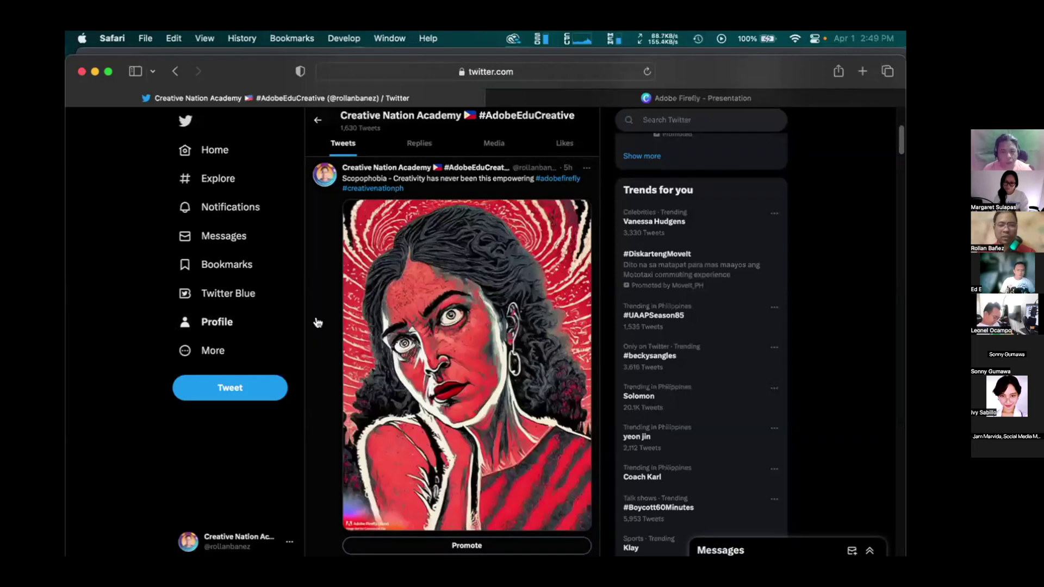
# Open the Face of Fear tweet from the Adobe Firefly retweet notification, view its full image, and return to the notifications
pyautogui.click(231, 325)
pyautogui.click(231, 212)
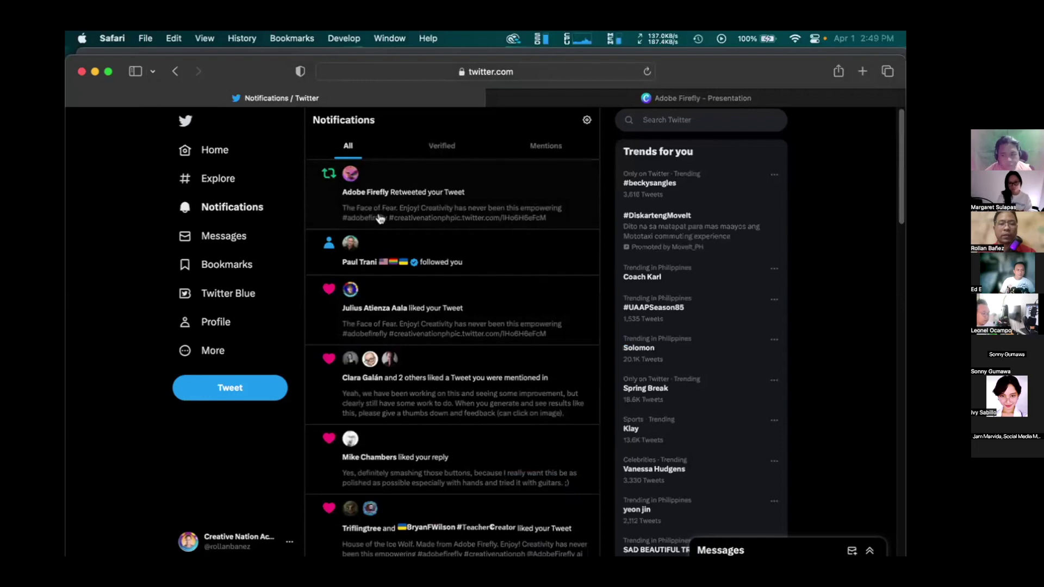
pyautogui.click(501, 210)
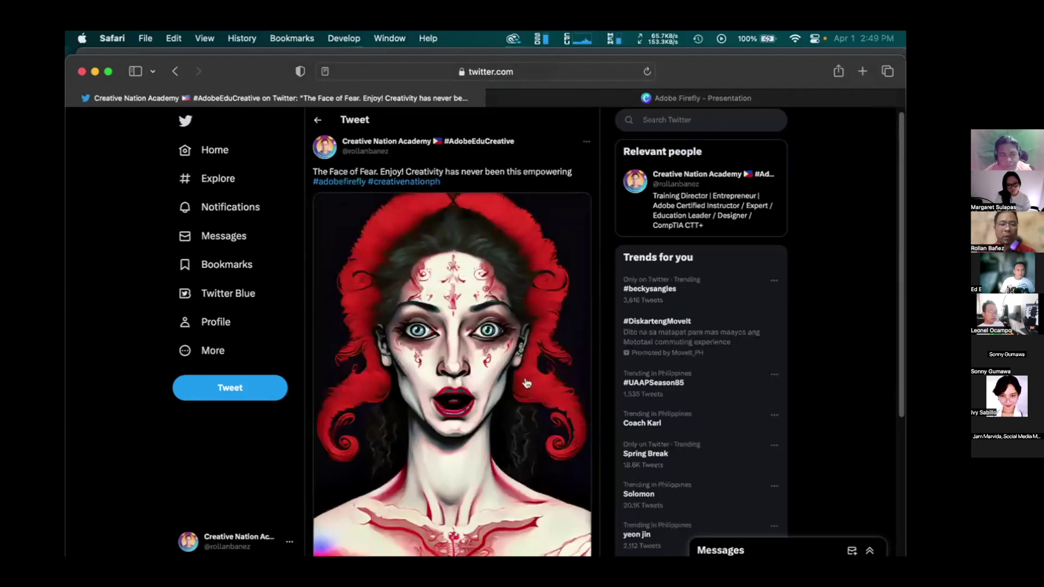
pyautogui.scroll(-2, 533, 411)
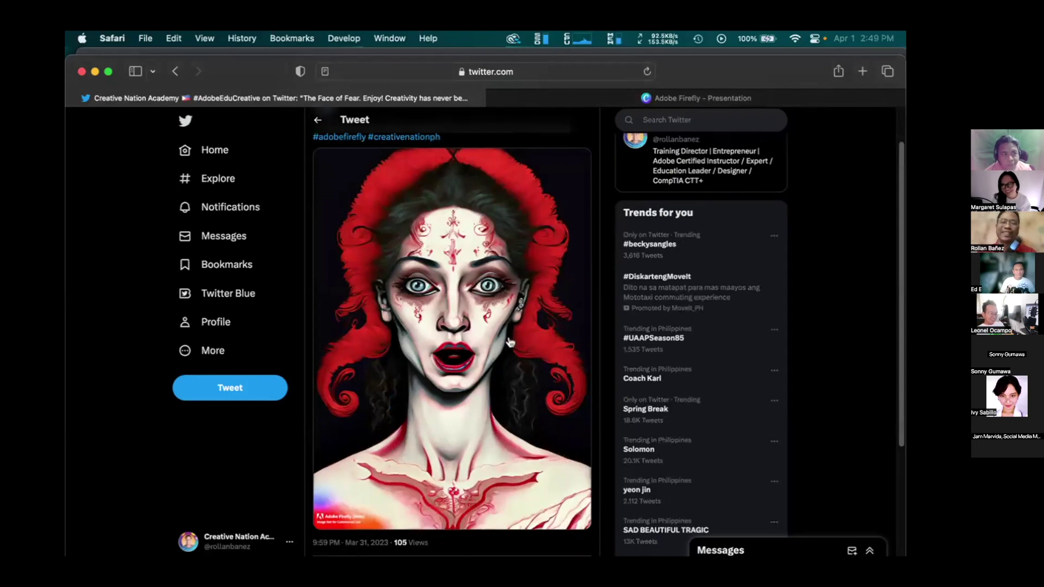
pyautogui.click(176, 72)
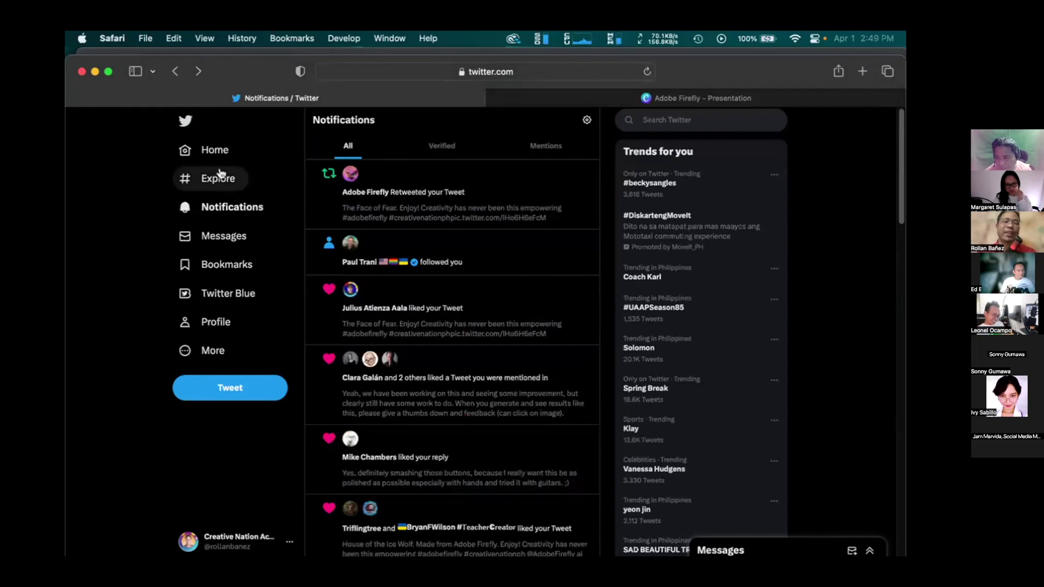
# Go back to the Twitter profile and show the whole Scopophobia artwork post
pyautogui.click(218, 322)
pyautogui.scroll(-5, 485, 379)
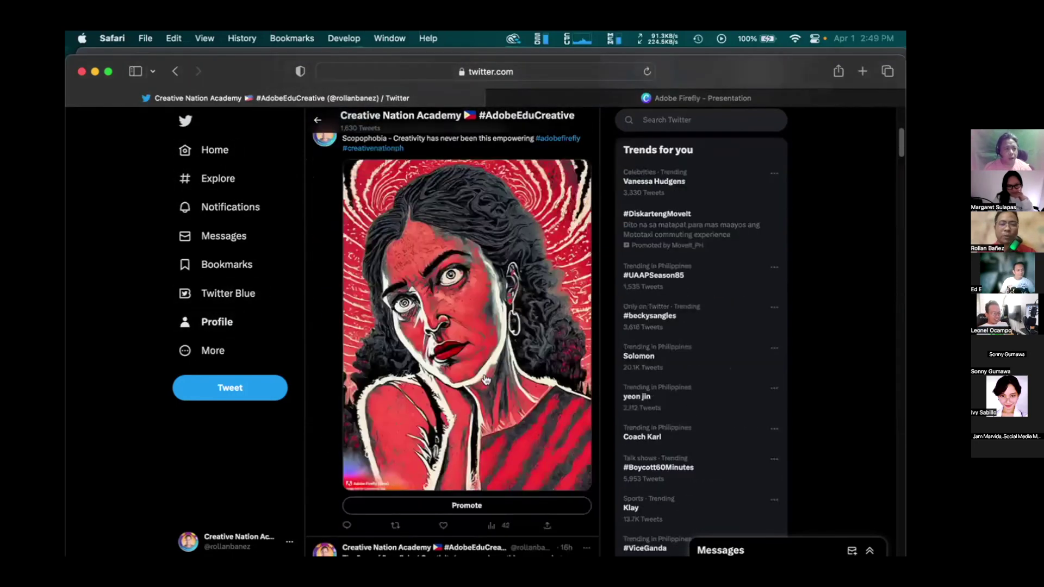
pyautogui.scroll(3, 486, 359)
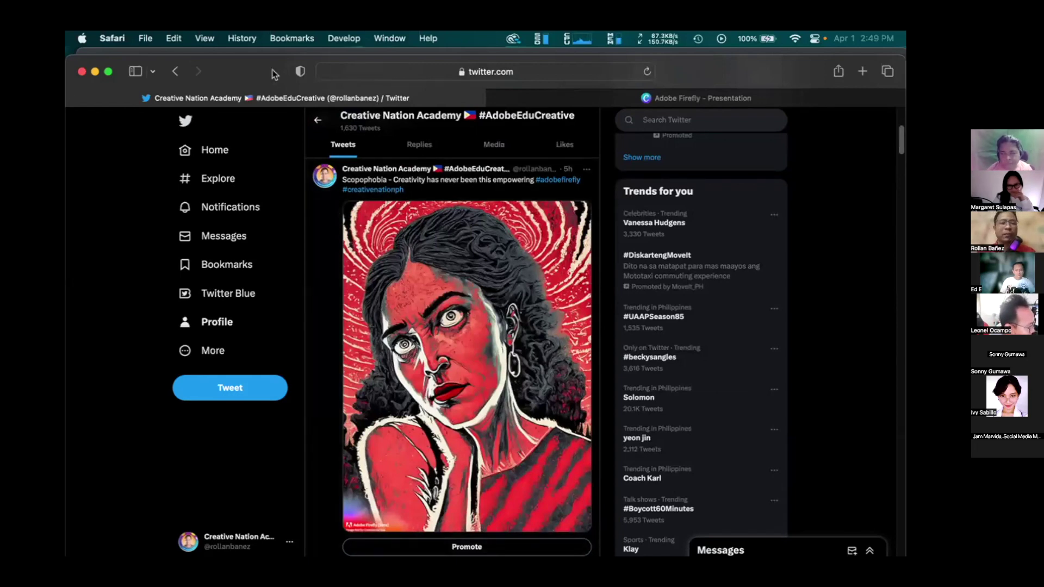
pyautogui.moveTo(275, 74)
pyautogui.mouseDown()
pyautogui.moveTo(273, 196)
pyautogui.moveTo(276, 67)
pyautogui.mouseUp()
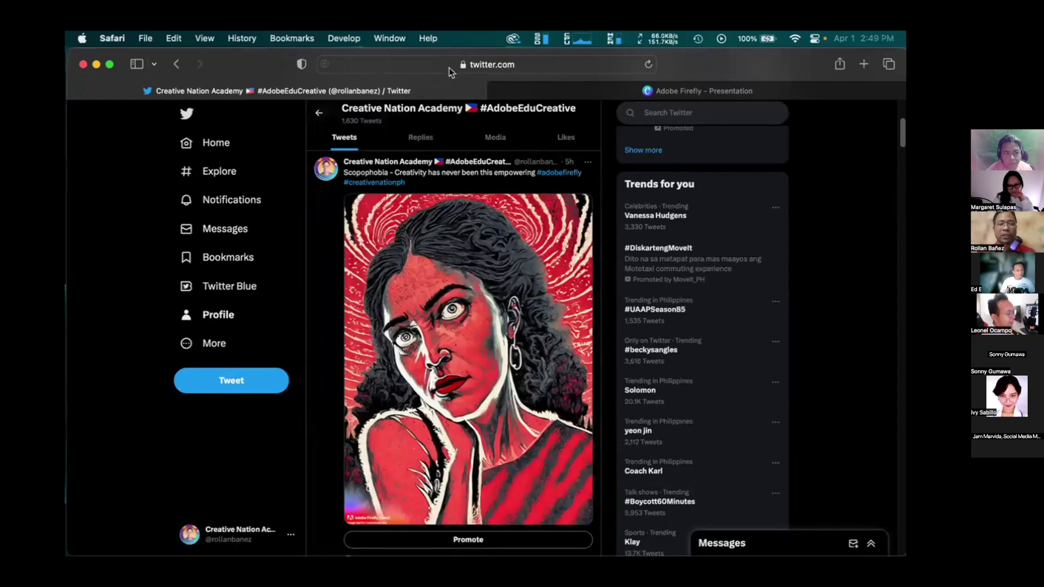
# Go to facebook.com in the same tab and open the account owner's profile page
pyautogui.click(535, 66)
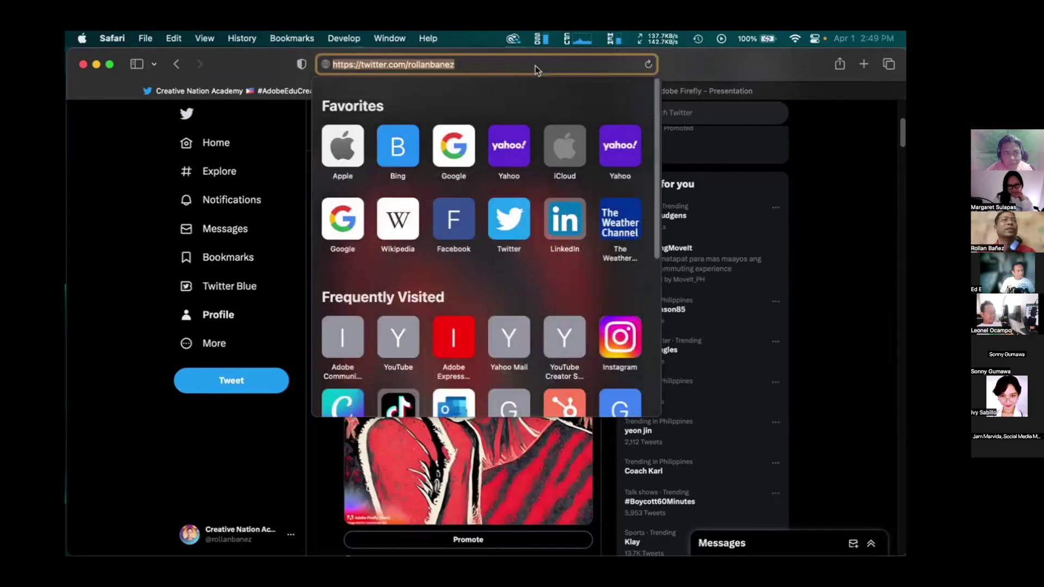
pyautogui.write('face')
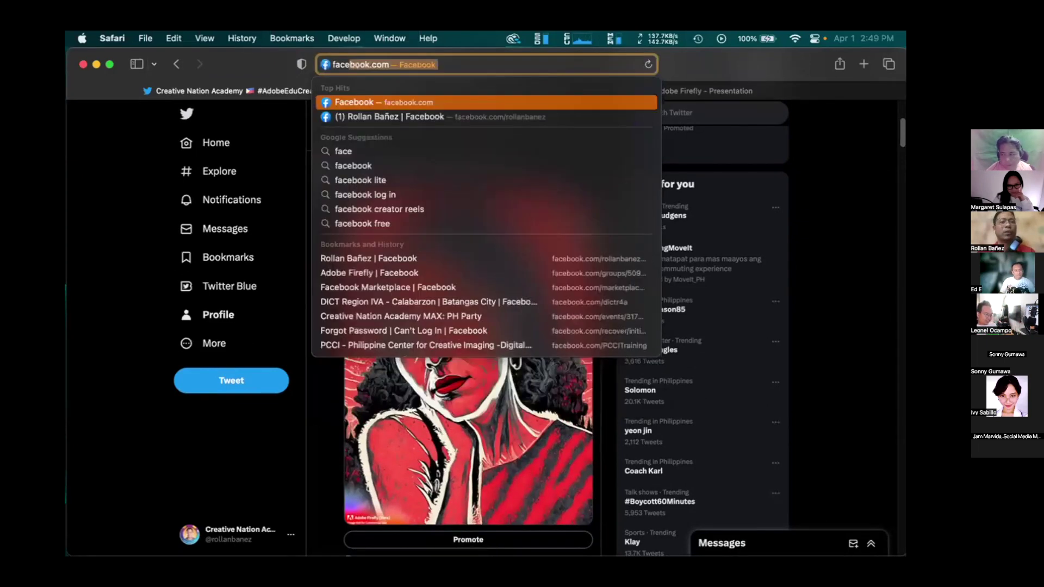
pyautogui.press('Return')
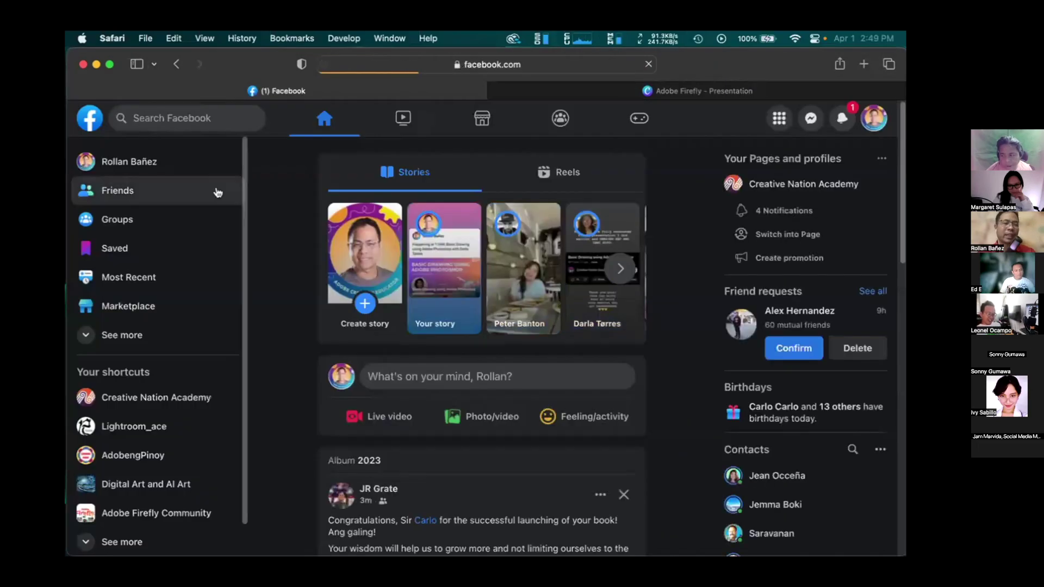
pyautogui.click(148, 168)
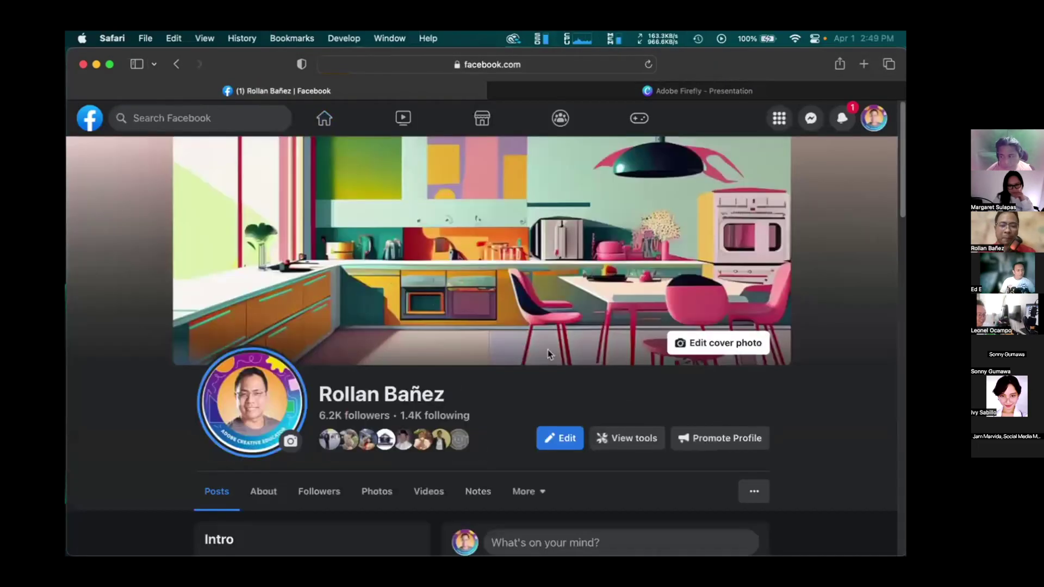
# Examine the Firefly artwork post, its reactions, the profile's photos and the kitchen cover image
pyautogui.scroll(-5, 560, 354)
pyautogui.scroll(-5, 572, 353)
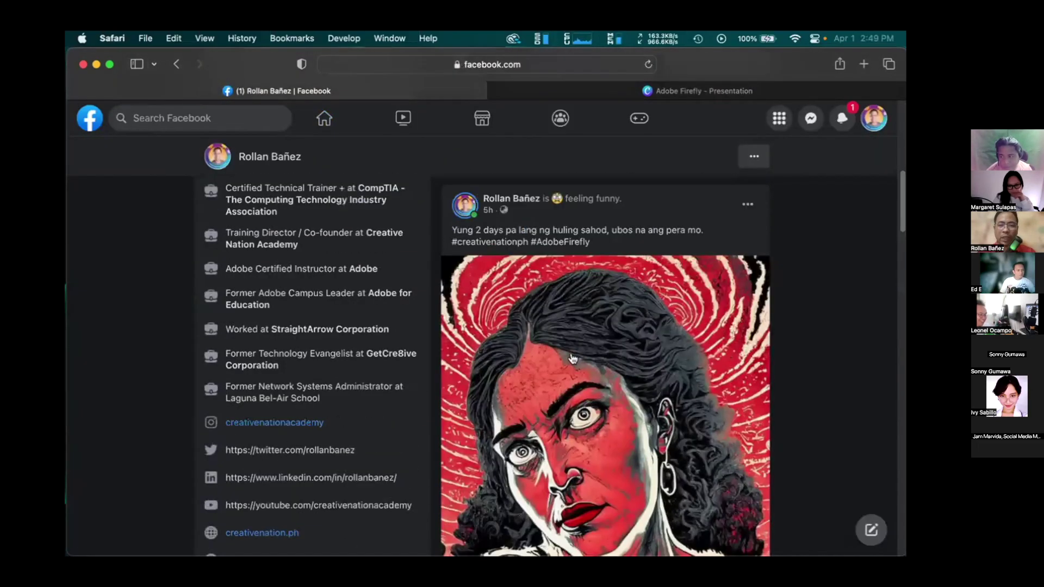
pyautogui.scroll(-2, 539, 351)
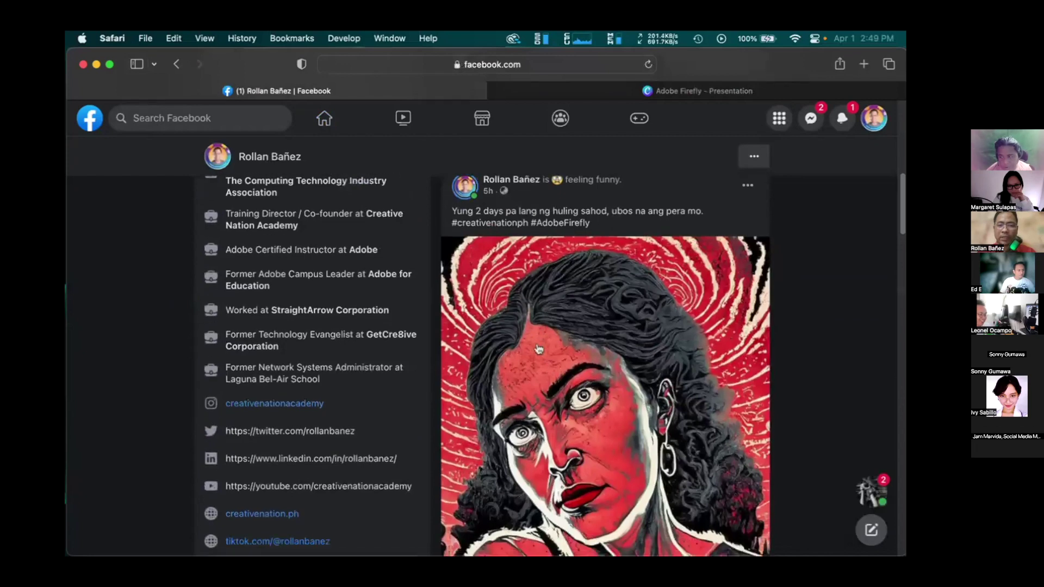
pyautogui.scroll(-5, 539, 349)
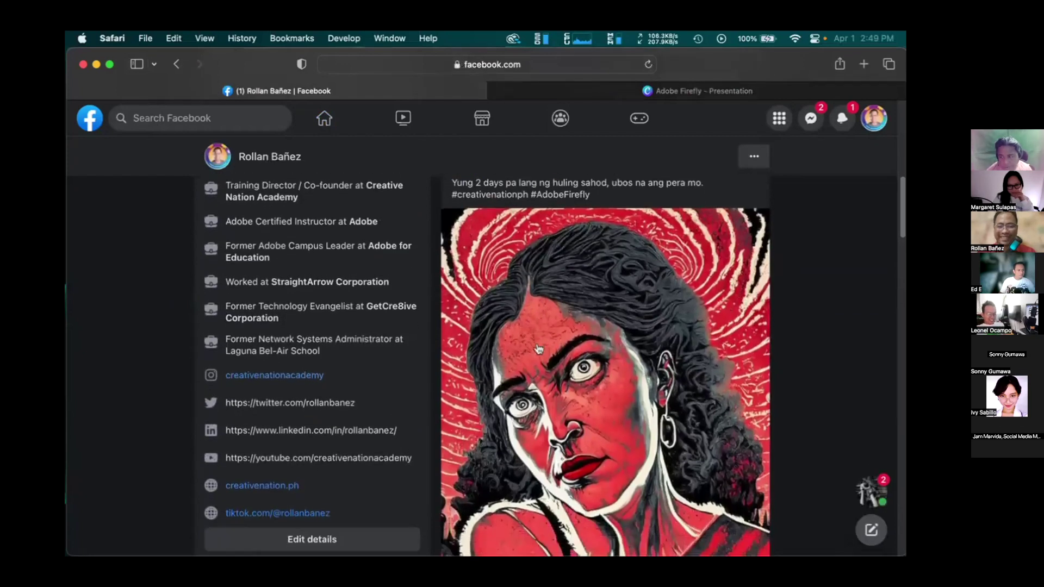
pyautogui.scroll(-3, 539, 349)
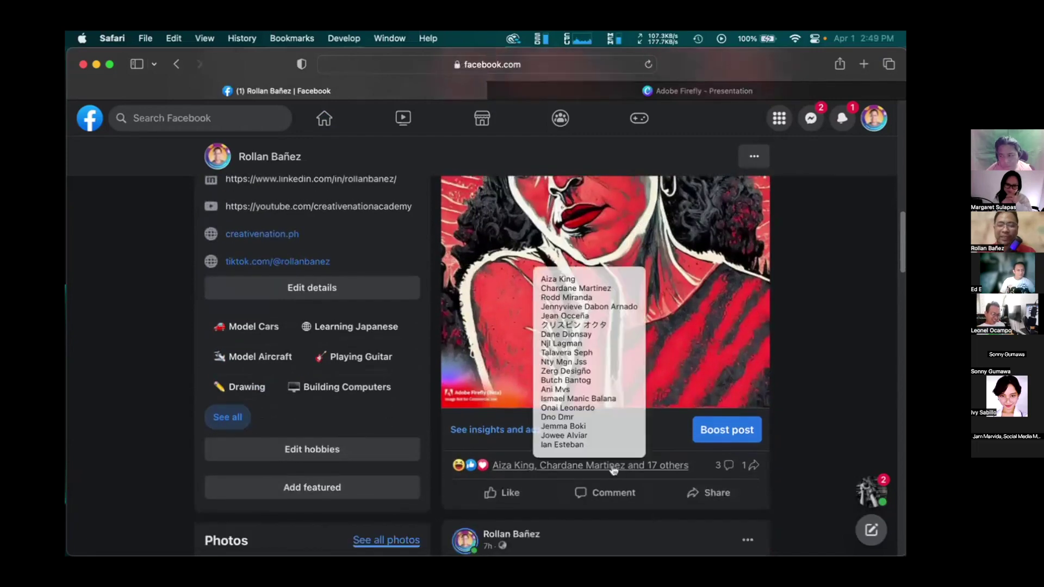
pyautogui.scroll(-2, 719, 461)
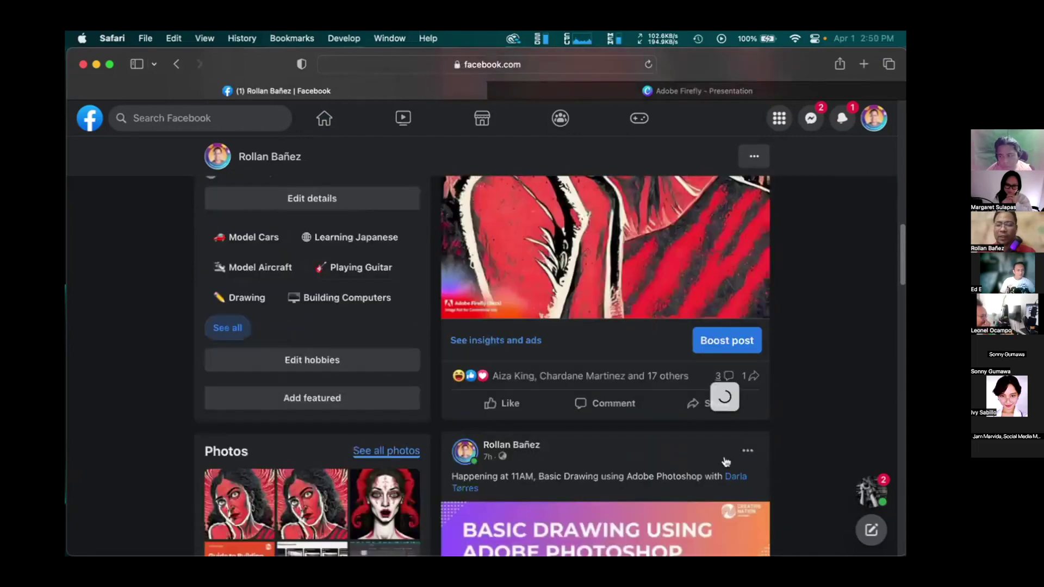
pyautogui.scroll(1, 592, 440)
pyautogui.scroll(-10, 592, 440)
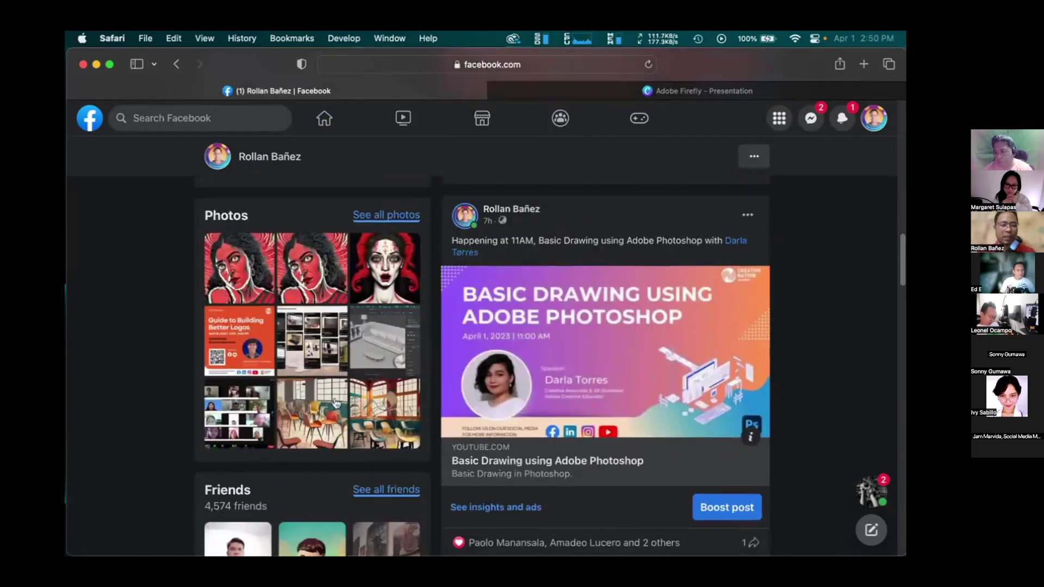
pyautogui.scroll(3, 326, 408)
pyautogui.scroll(20, 475, 411)
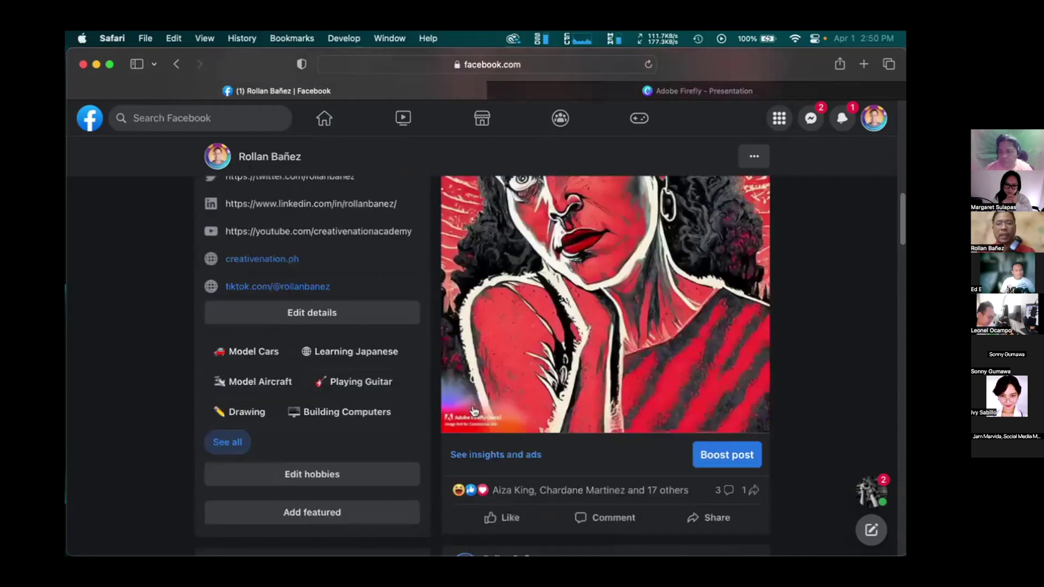
pyautogui.scroll(4, 474, 411)
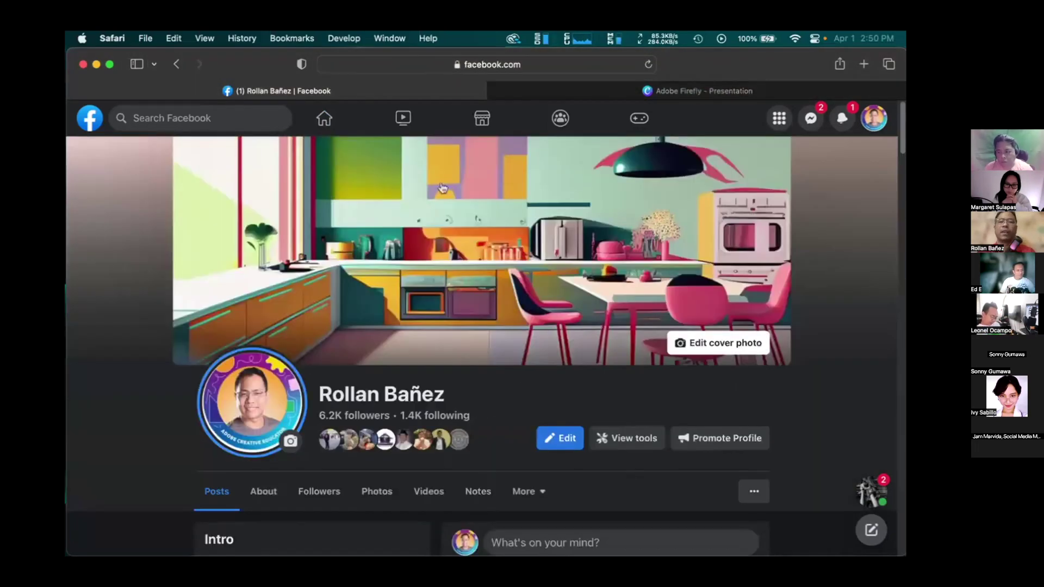
# Minimize Safari, return to the Firefly samurai results, and view the Color and tone options below the styles
pyautogui.click(97, 65)
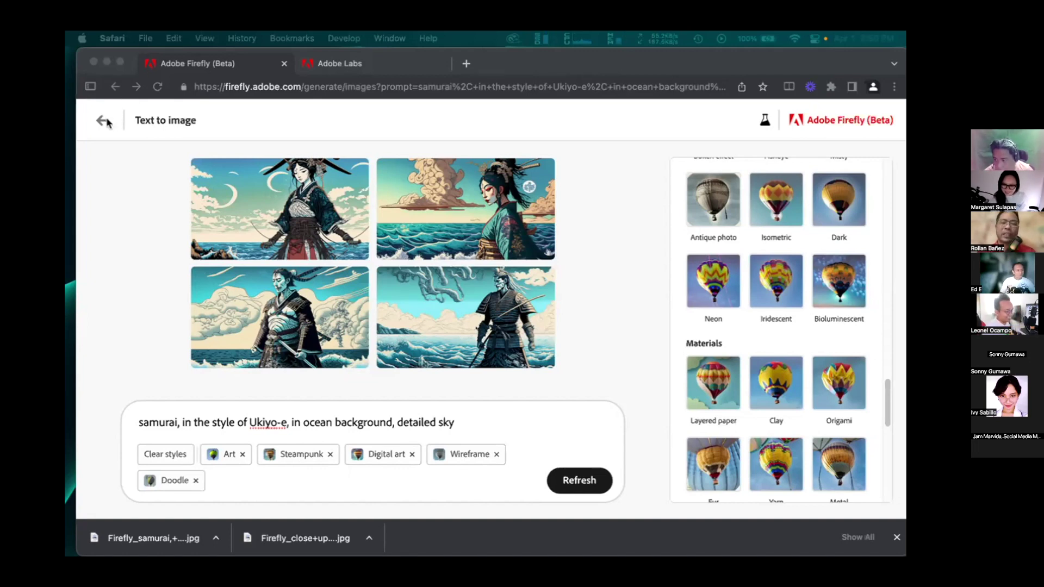
pyautogui.scroll(-10, 808, 396)
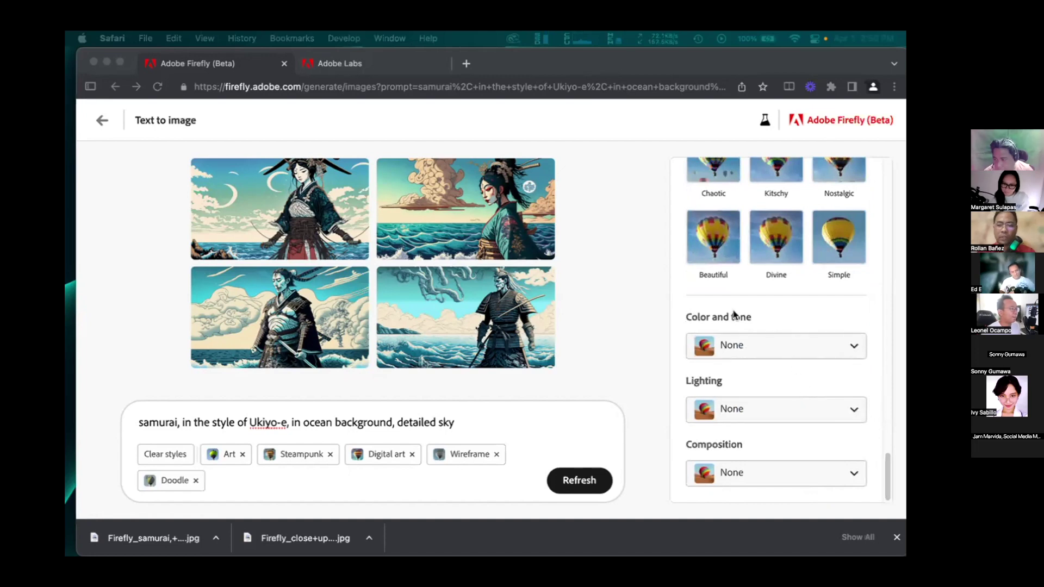
pyautogui.press('super+Tab')
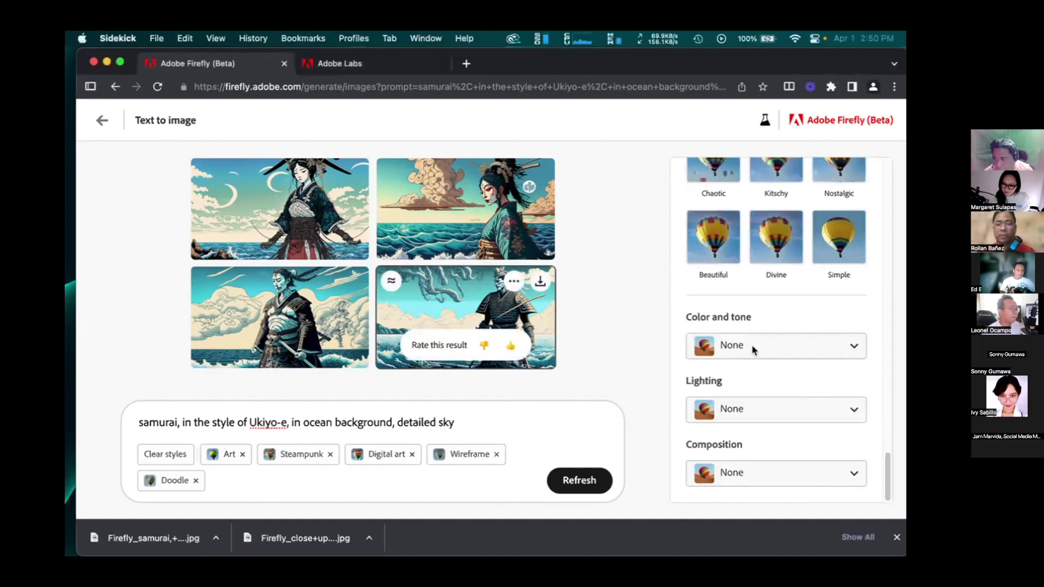
pyautogui.click(753, 349)
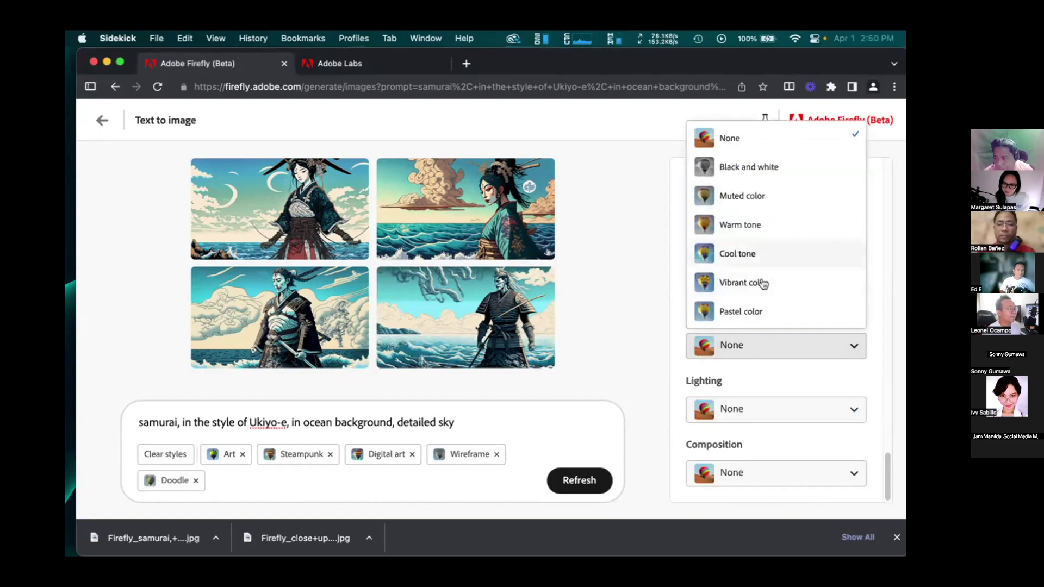
# Set the samurai prompt's lighting to Dramatic lighting and its composition to Close up
pyautogui.click(760, 409)
pyautogui.click(759, 412)
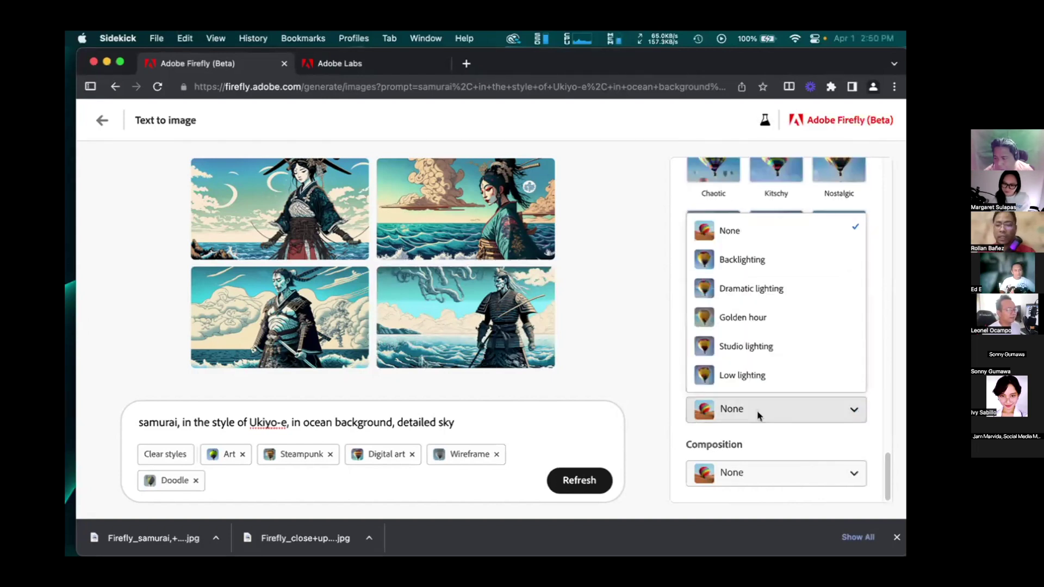
pyautogui.click(748, 297)
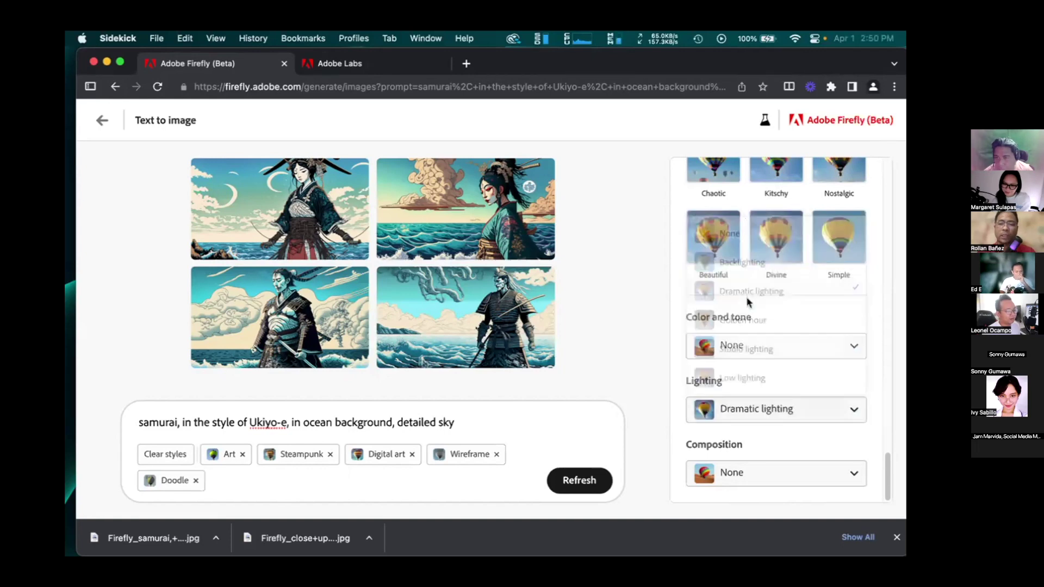
pyautogui.click(753, 477)
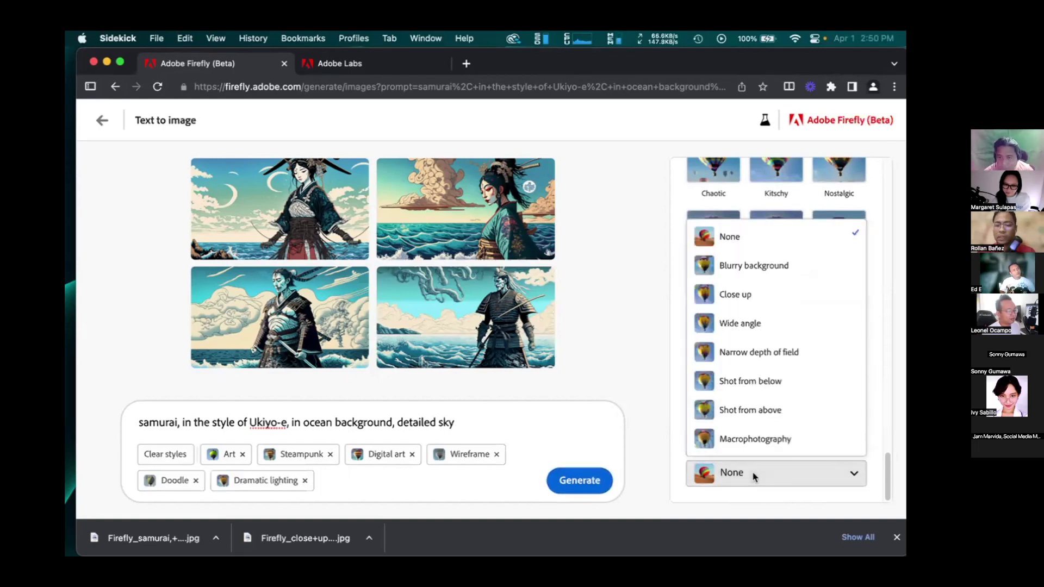
pyautogui.click(739, 294)
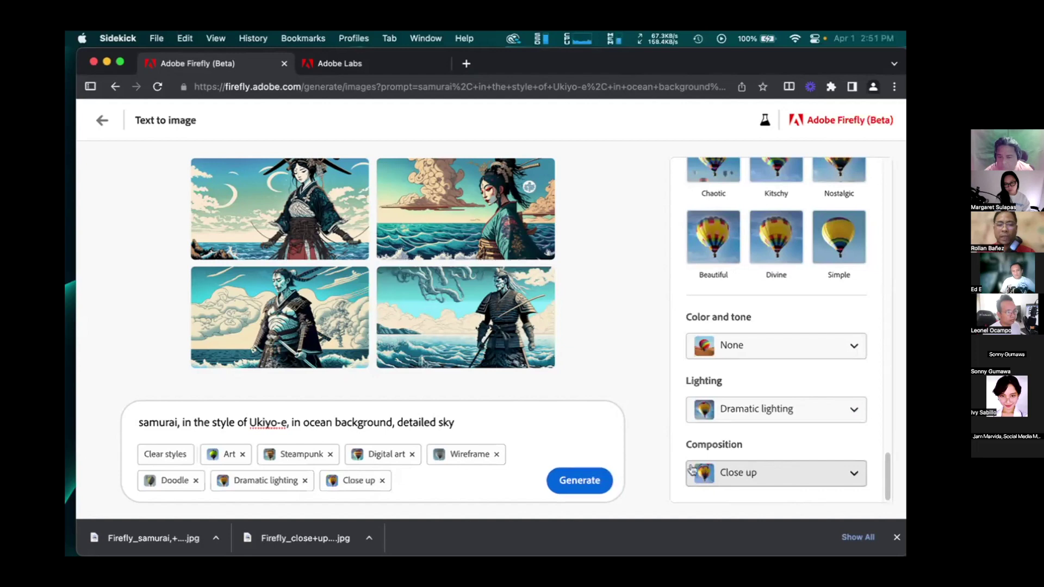
# Generate the samurai images with the dramatic lighting and close up settings, and view the upper-row portrait by the sea enlarged
pyautogui.click(585, 481)
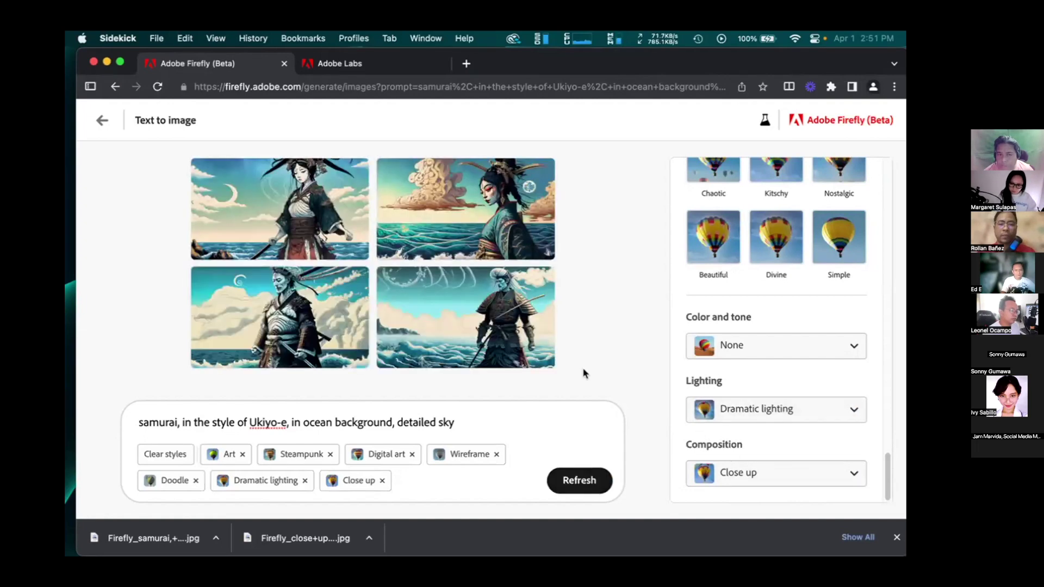
pyautogui.moveTo(465, 212)
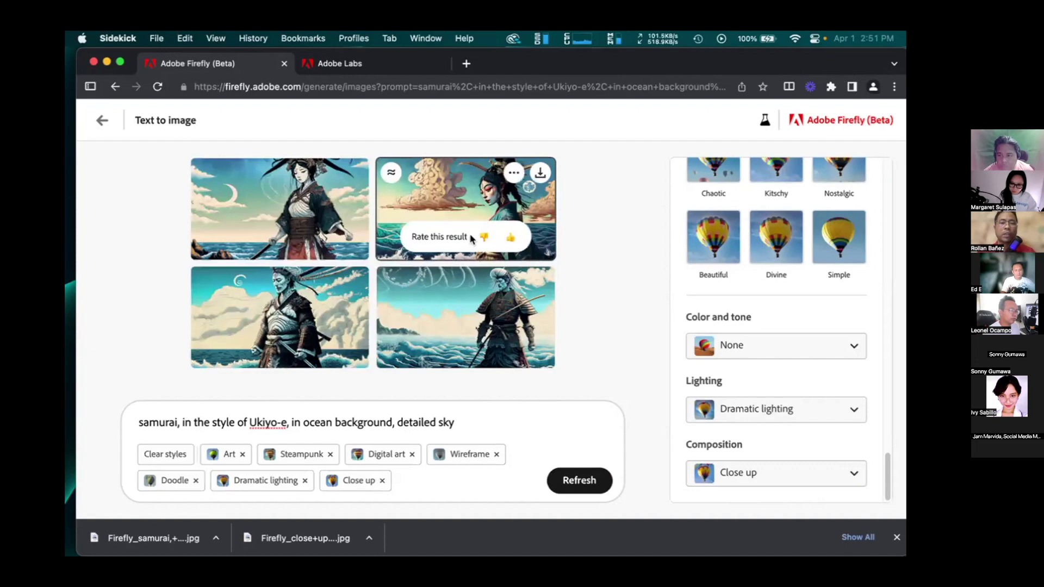
pyautogui.click(465, 210)
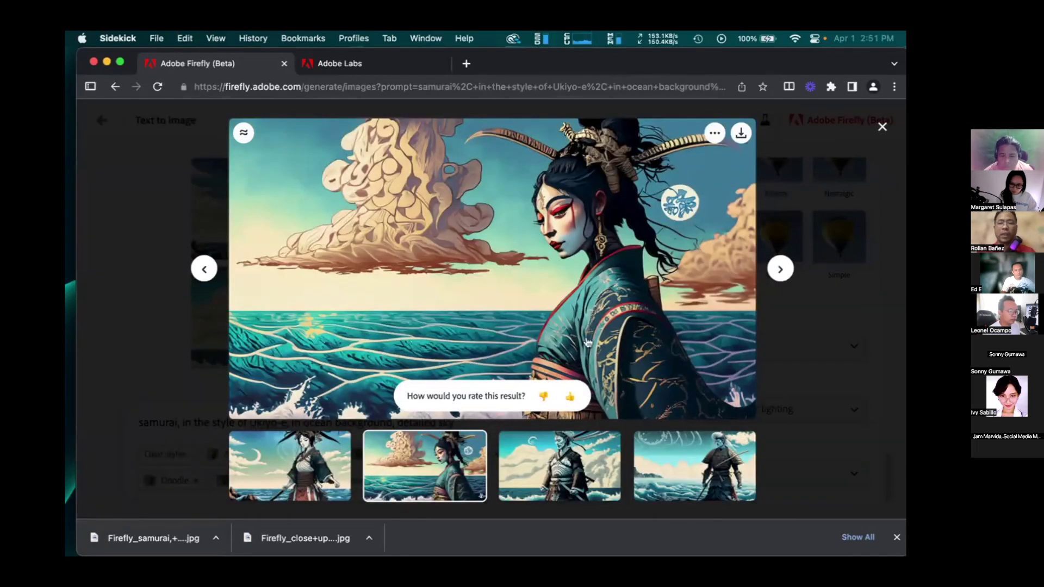
pyautogui.click(881, 133)
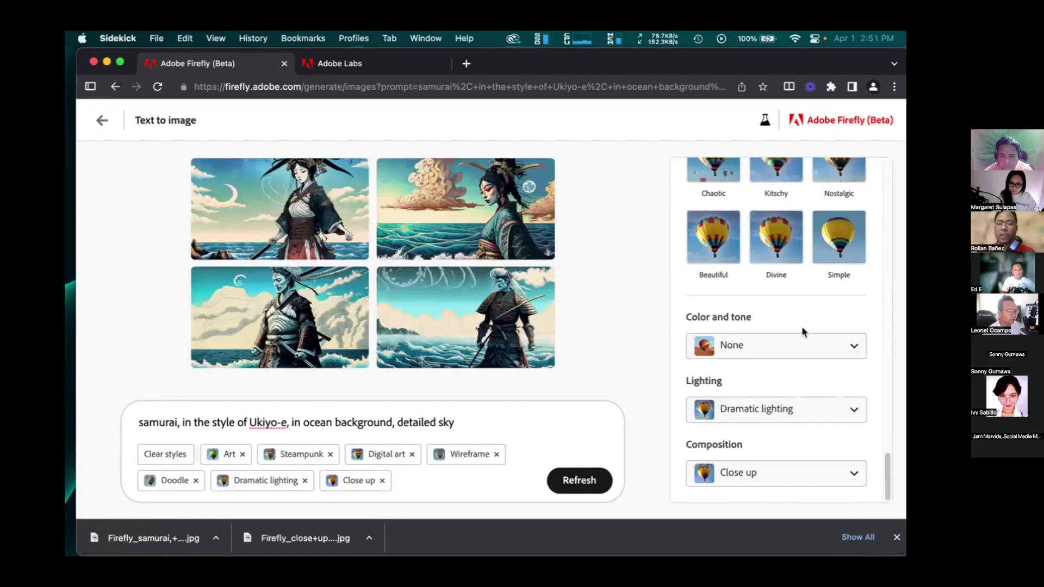
# Change the samurai prompt's lighting to Low lighting, regenerate the images and dismiss the list of downloaded files
pyautogui.click(771, 412)
pyautogui.click(762, 379)
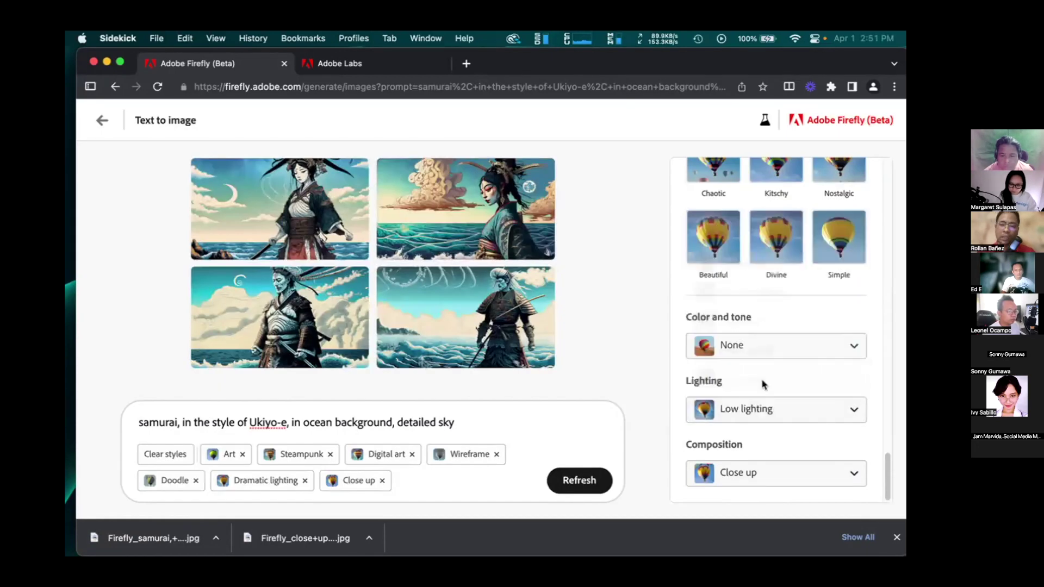
pyautogui.click(593, 483)
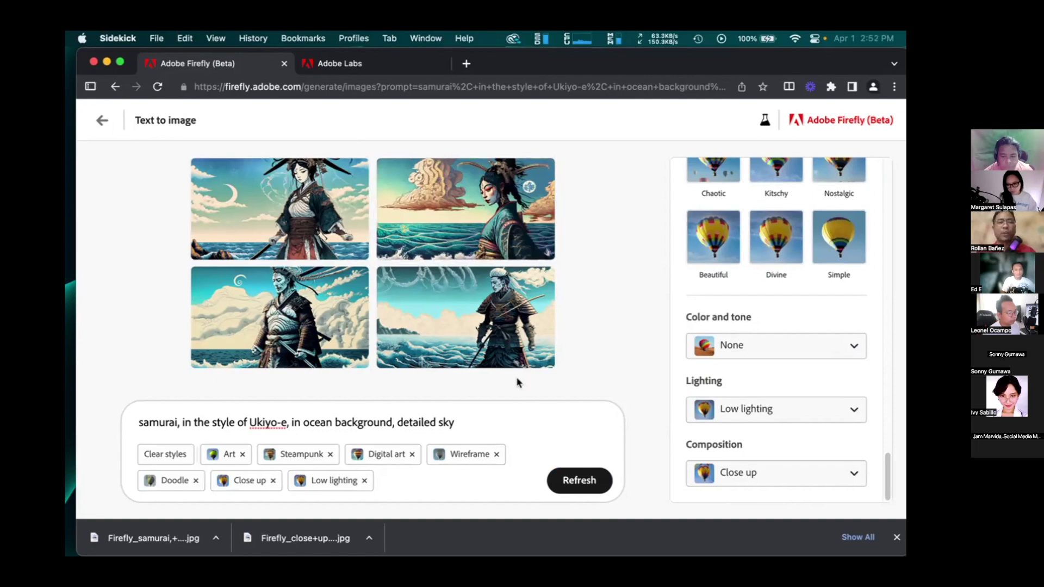
pyautogui.click(896, 538)
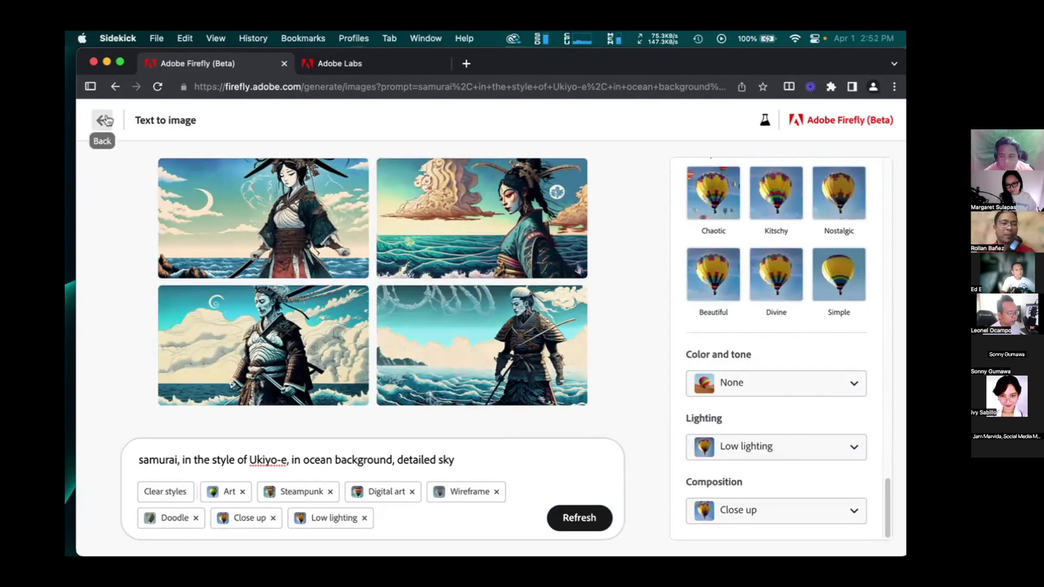
# Leave Text to image for the Firefly home page and open Text effects
pyautogui.click(104, 121)
pyautogui.scroll(-10, 376, 302)
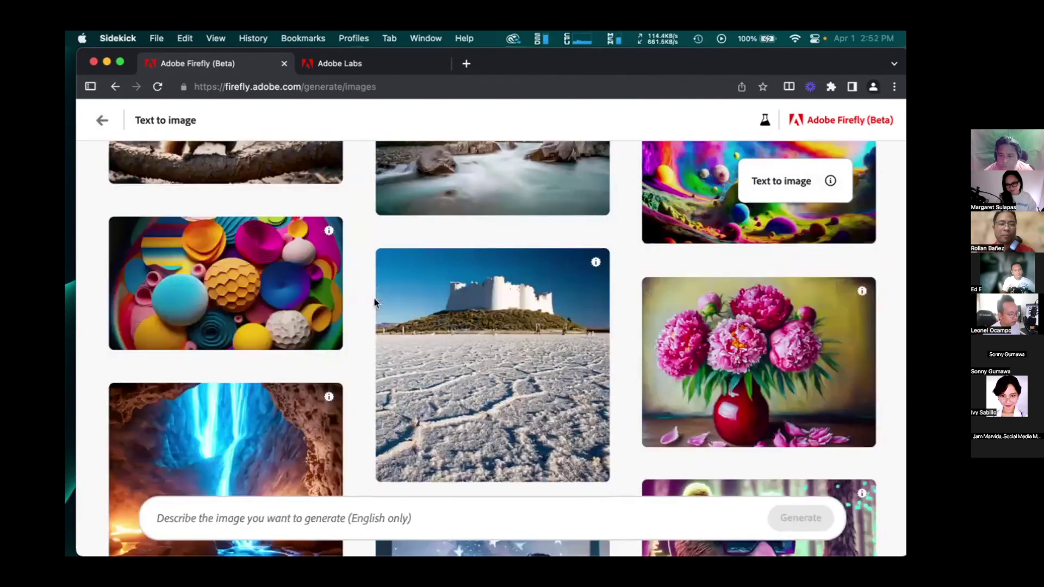
pyautogui.scroll(10, 375, 302)
pyautogui.click(102, 121)
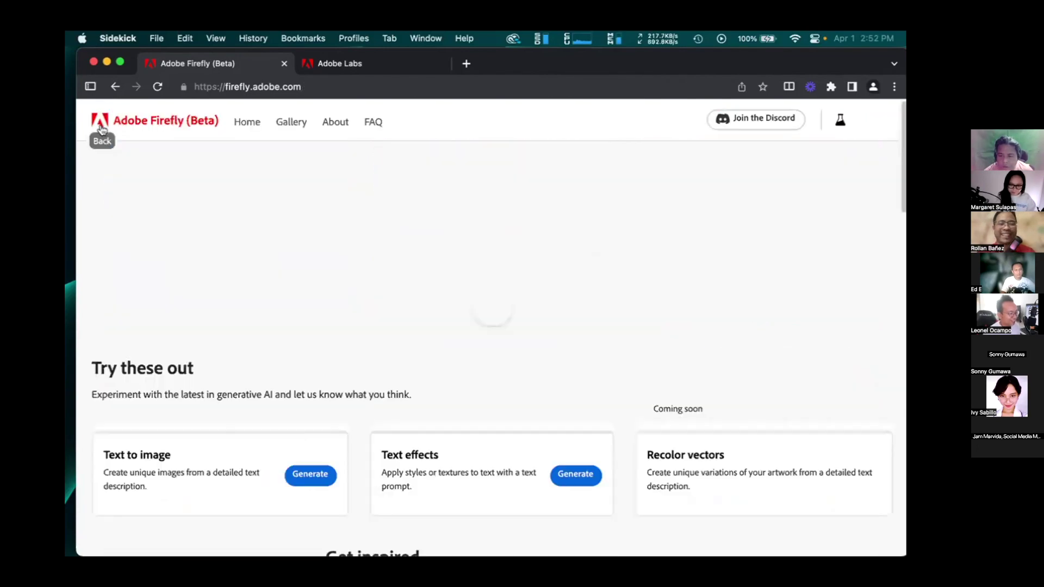
pyautogui.write('painting of mountains and trees')
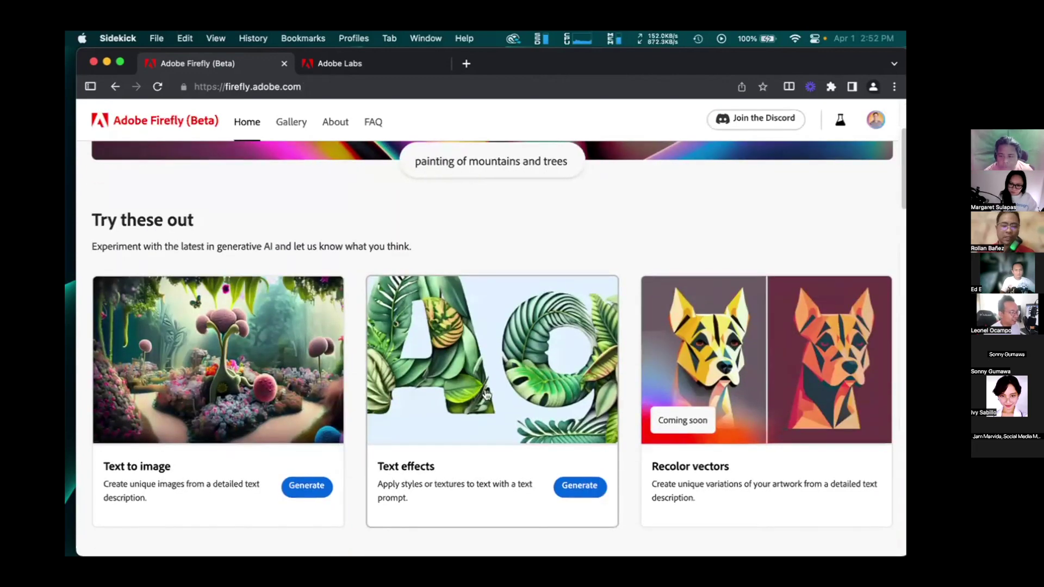
pyautogui.click(487, 394)
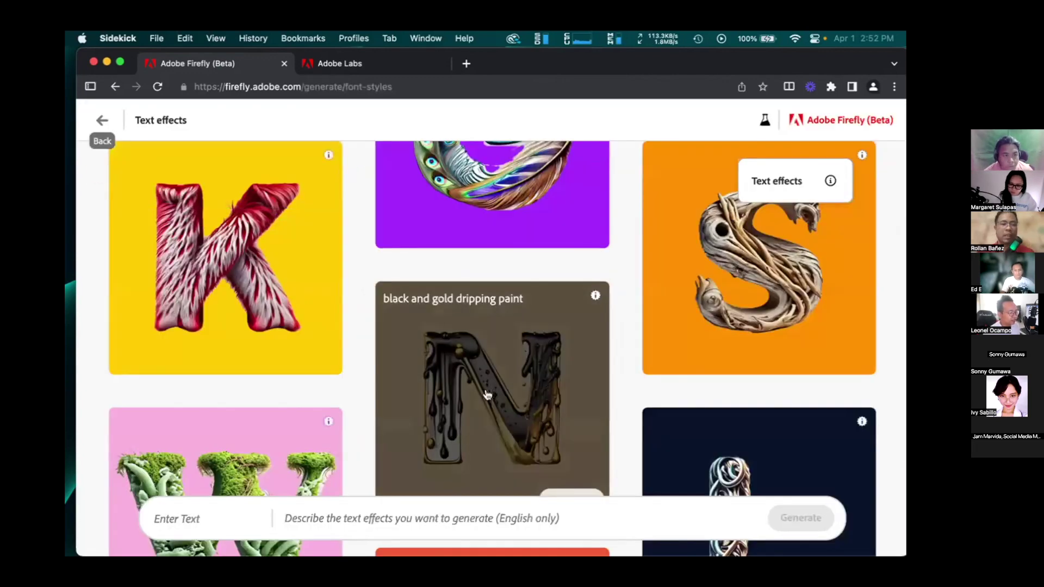
# Examine the Text effects sample gallery, including the content credentials of the black and gold dripping paint letter
pyautogui.moveTo(595, 295)
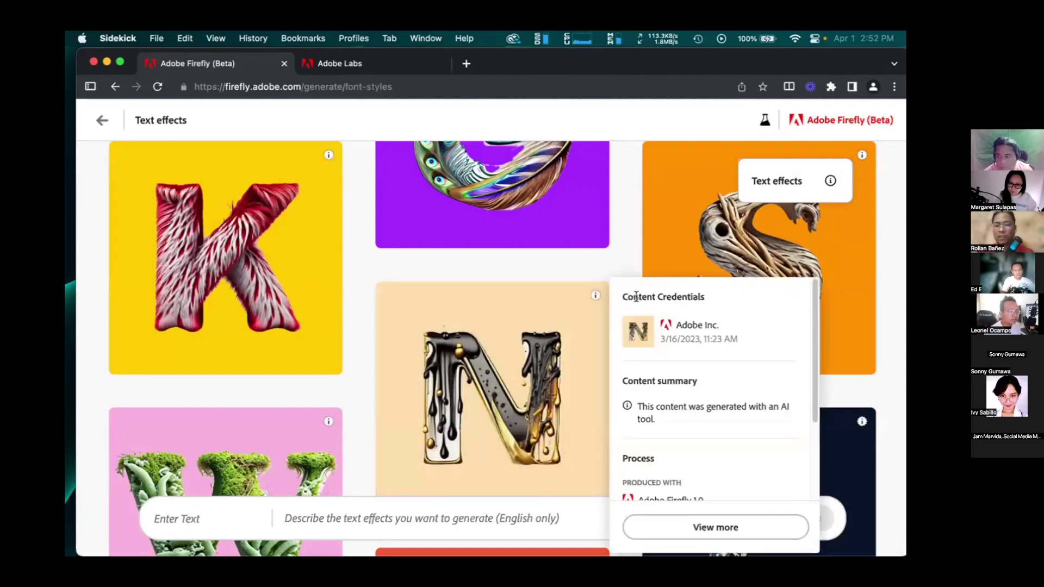
pyautogui.moveTo(569, 314)
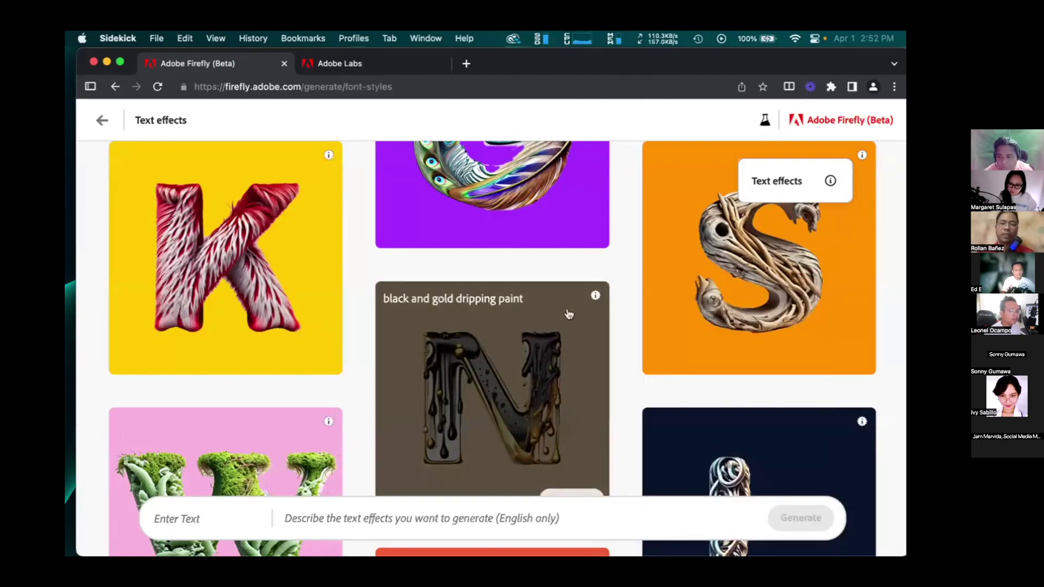
pyautogui.scroll(-7, 585, 301)
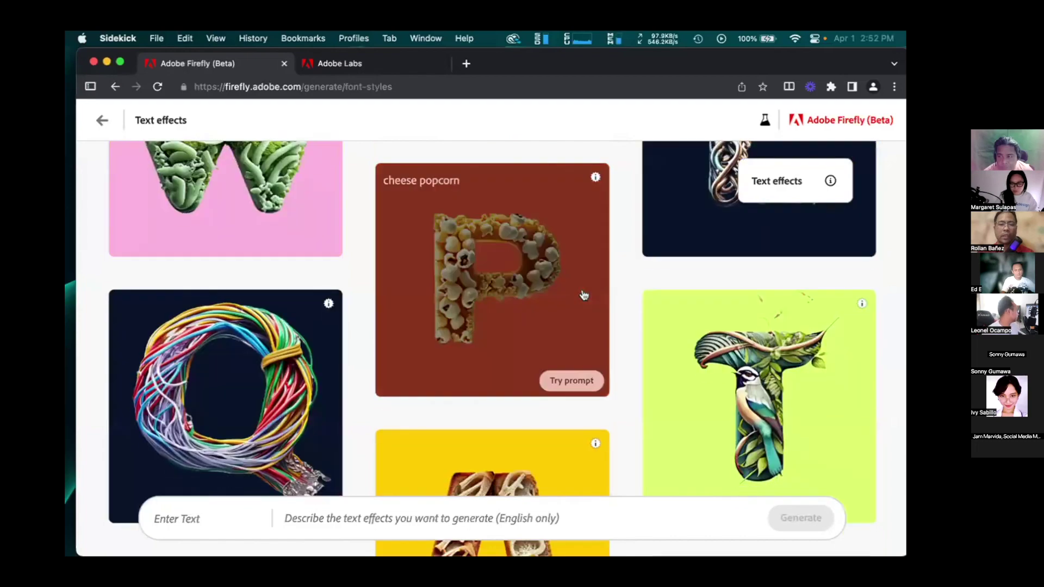
pyautogui.scroll(4, 584, 297)
pyautogui.scroll(3, 584, 295)
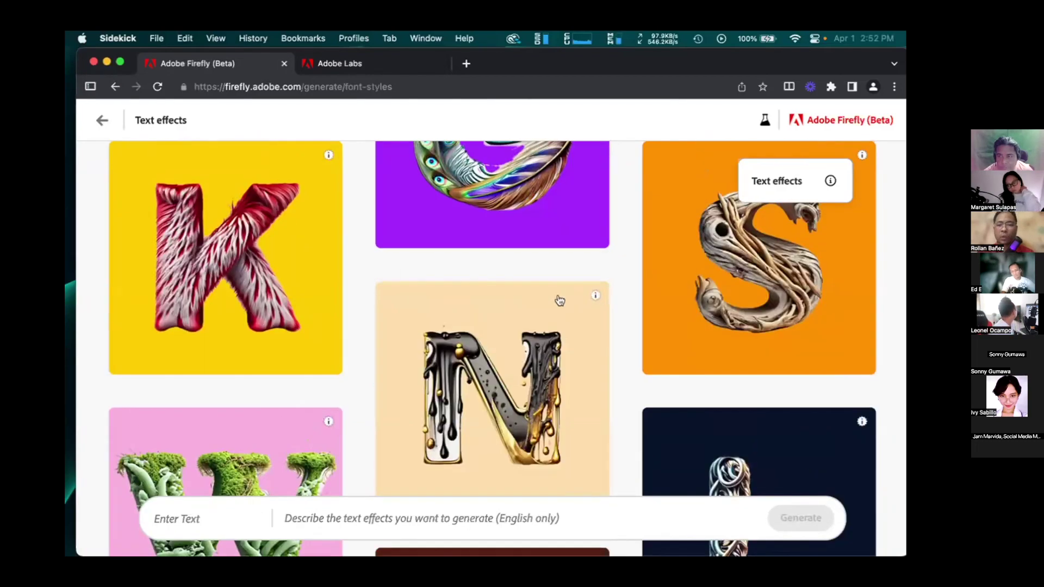
pyautogui.scroll(-10, 520, 381)
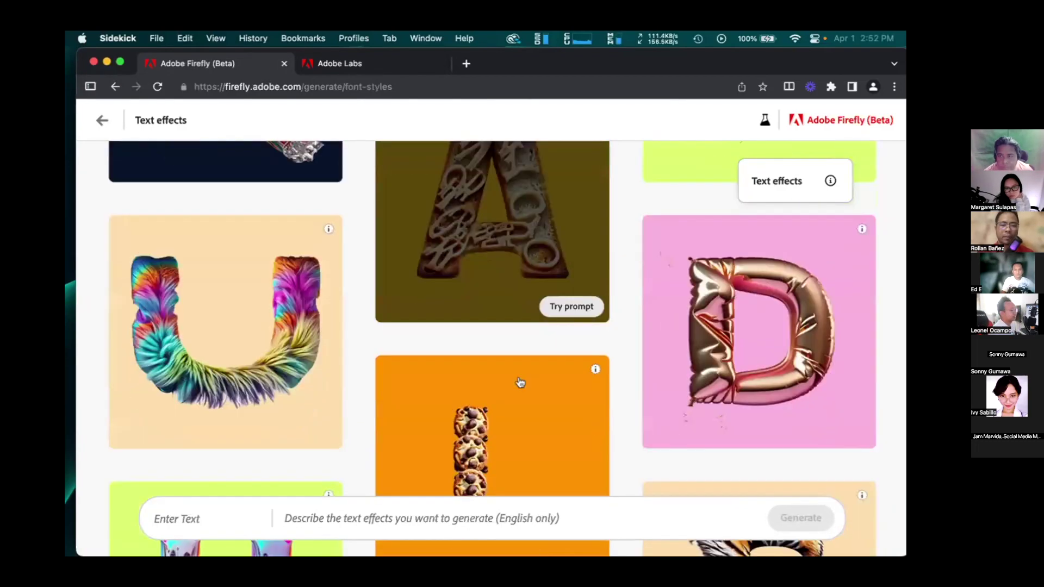
pyautogui.scroll(10, 520, 383)
pyautogui.scroll(-3, 520, 382)
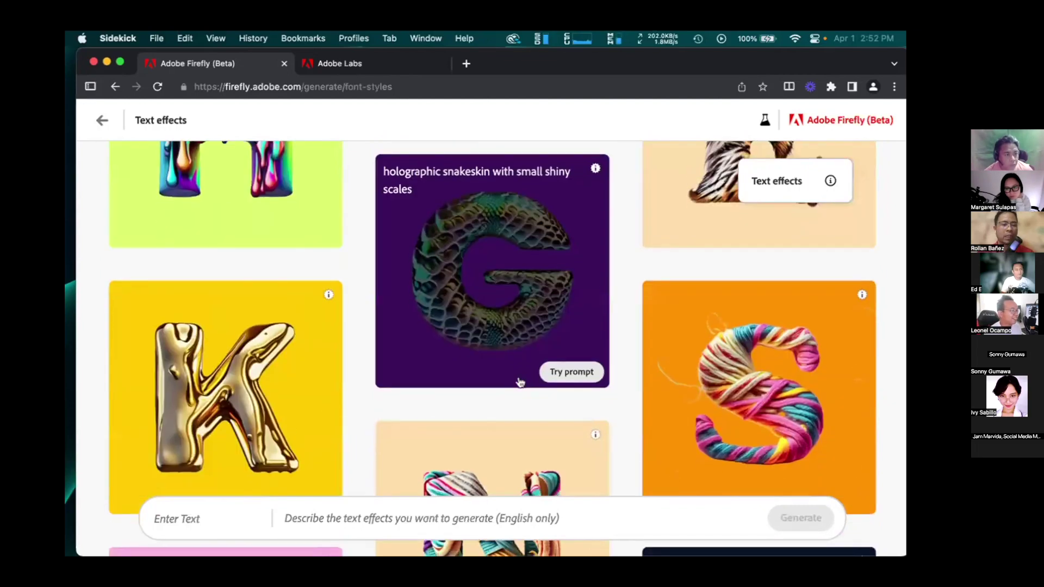
pyautogui.scroll(-7, 520, 382)
pyautogui.scroll(3, 521, 382)
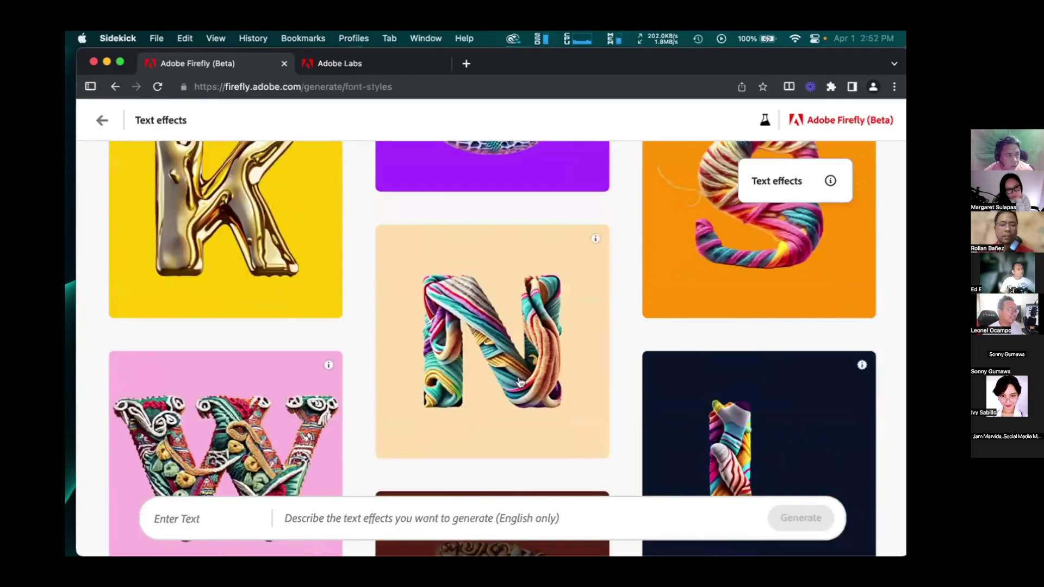
pyautogui.scroll(-8, 521, 382)
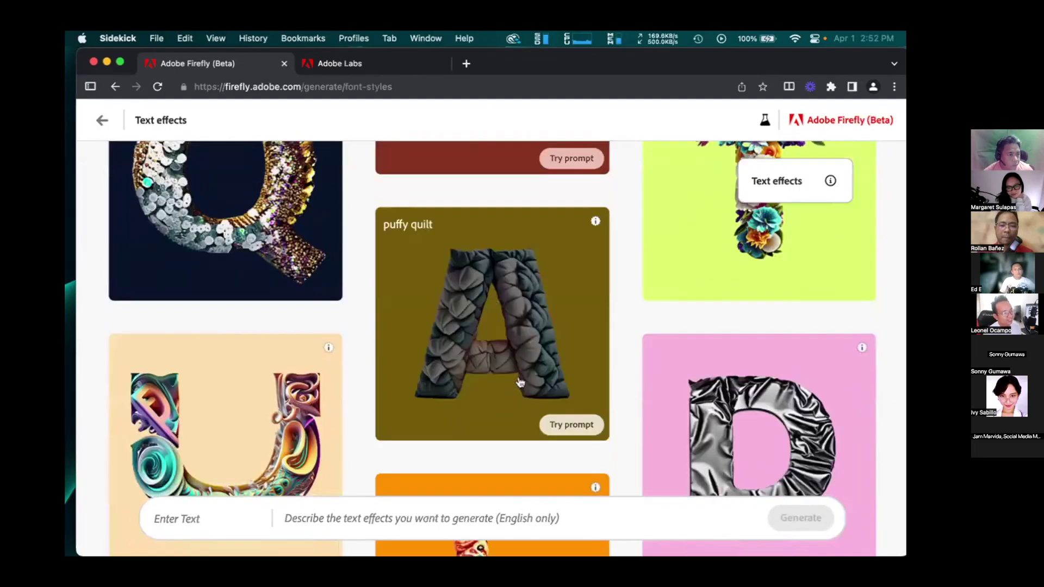
pyautogui.scroll(-2, 520, 382)
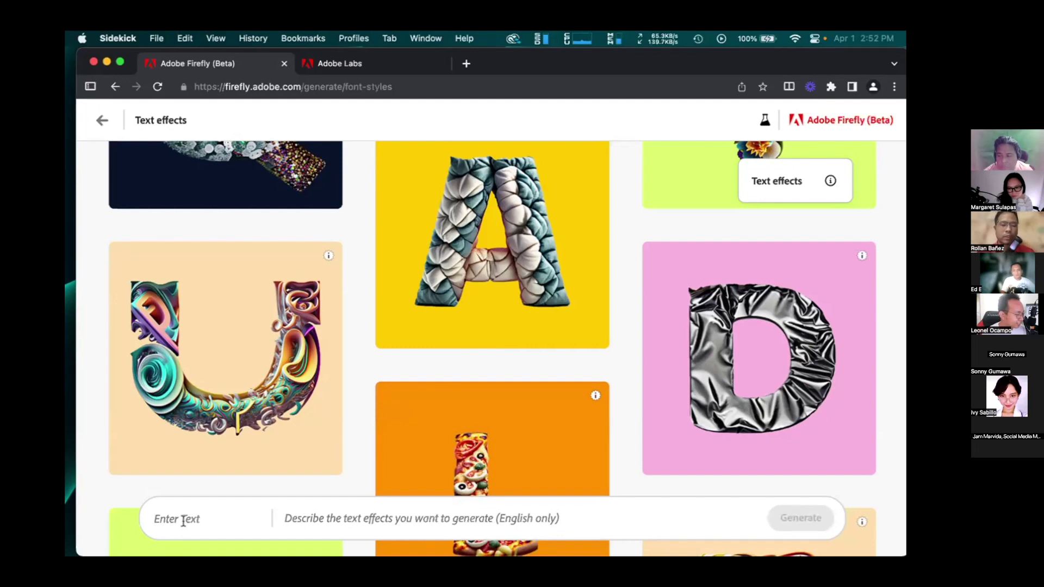
# Generate a text effect for the word "JAWS" with the prompt "sharks and sharp teeth"
pyautogui.write('JAWS')
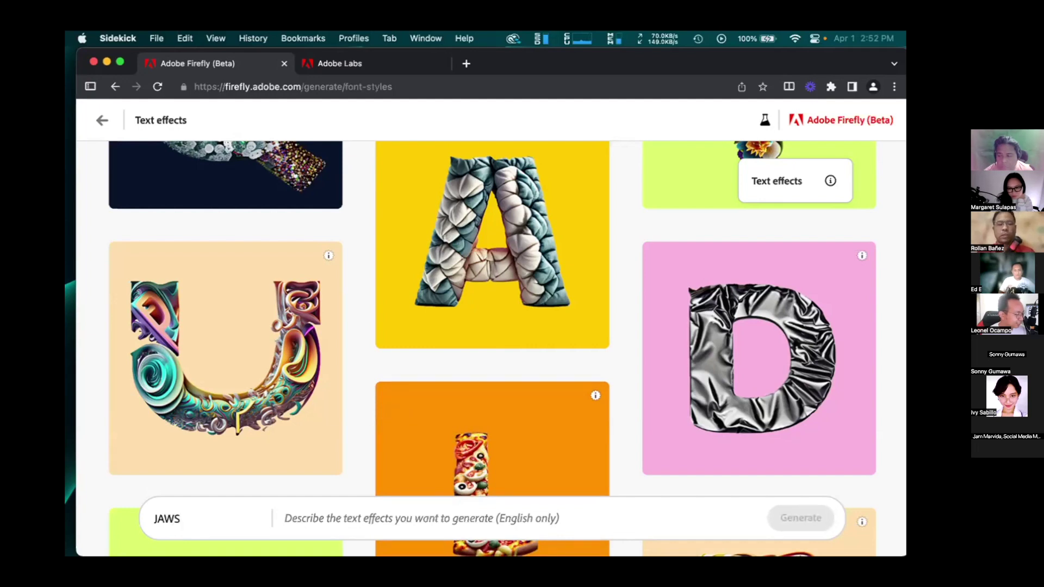
pyautogui.click(317, 521)
pyautogui.write('s')
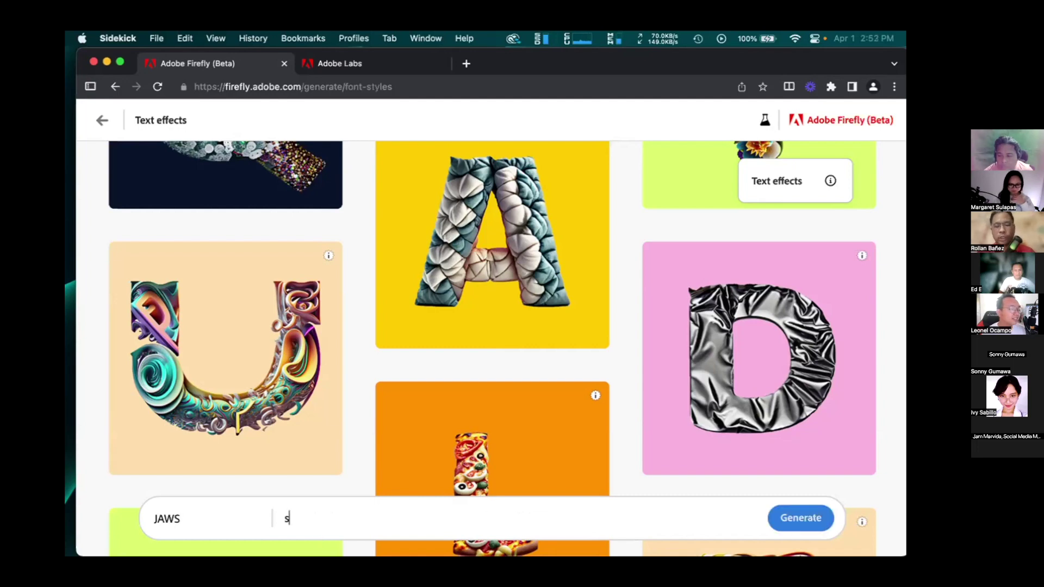
pyautogui.write('harks ')
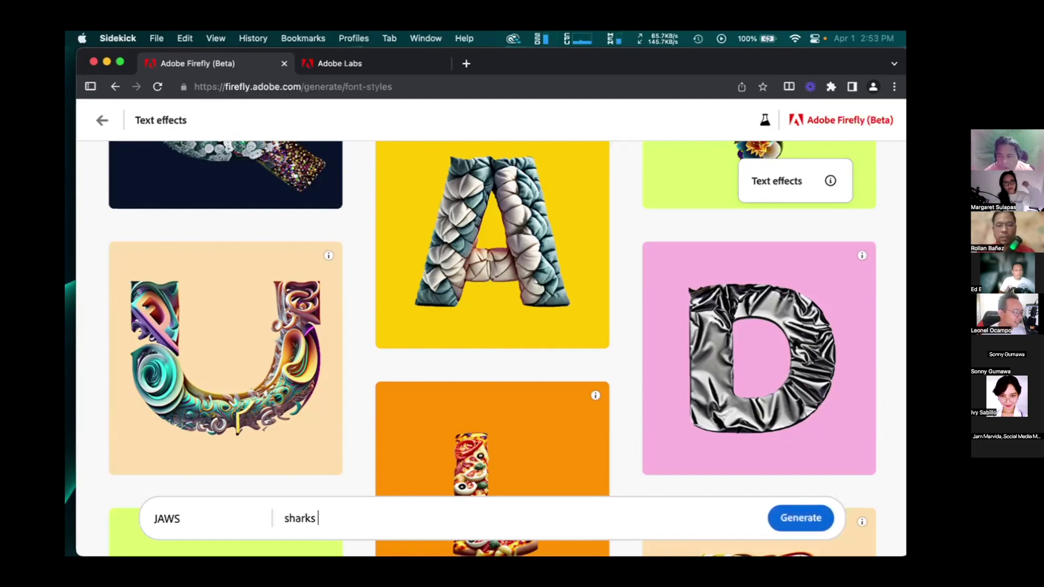
pyautogui.write('and ')
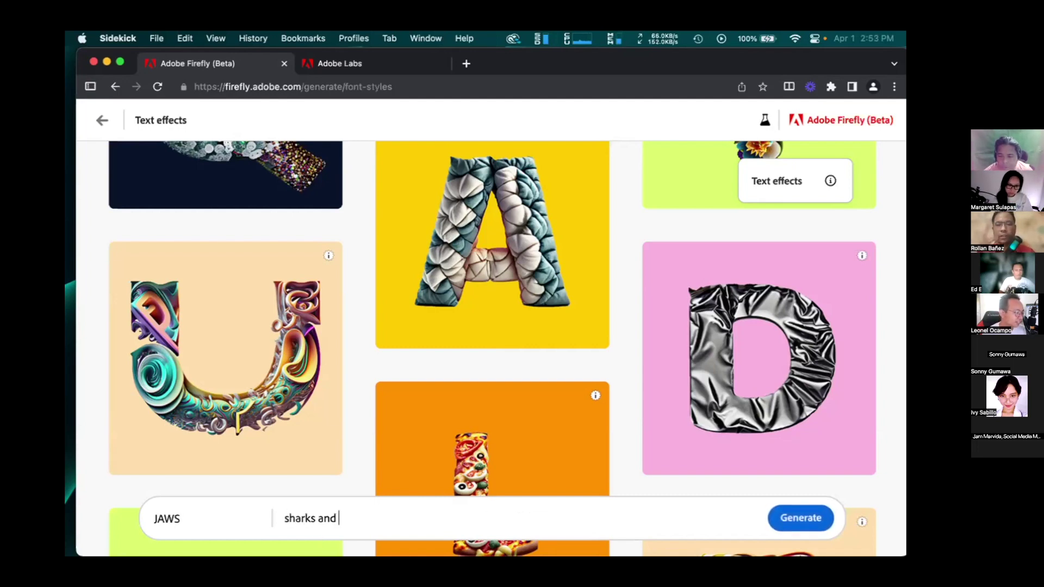
pyautogui.write('shar')
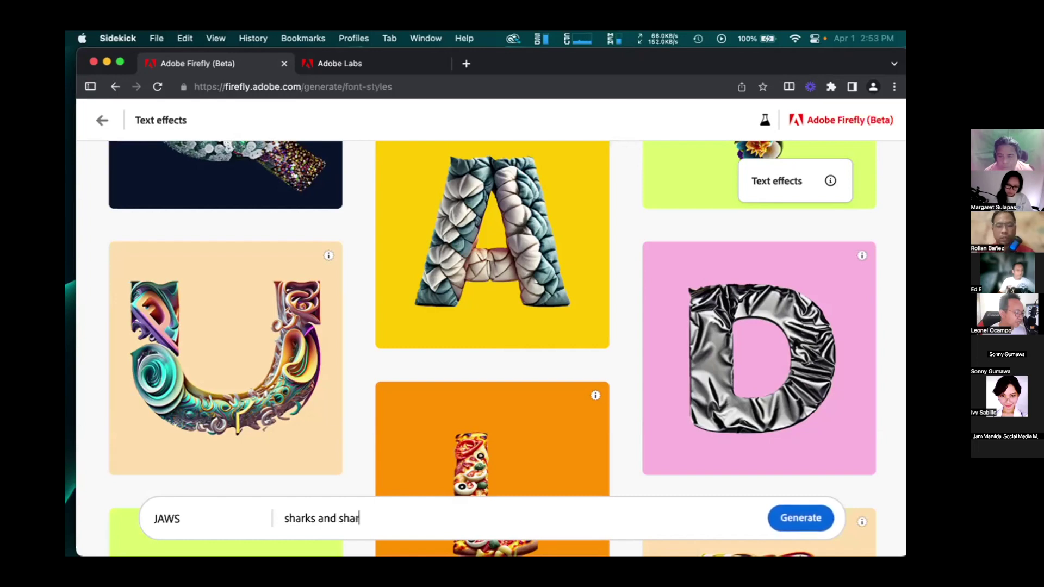
pyautogui.write('p teeth')
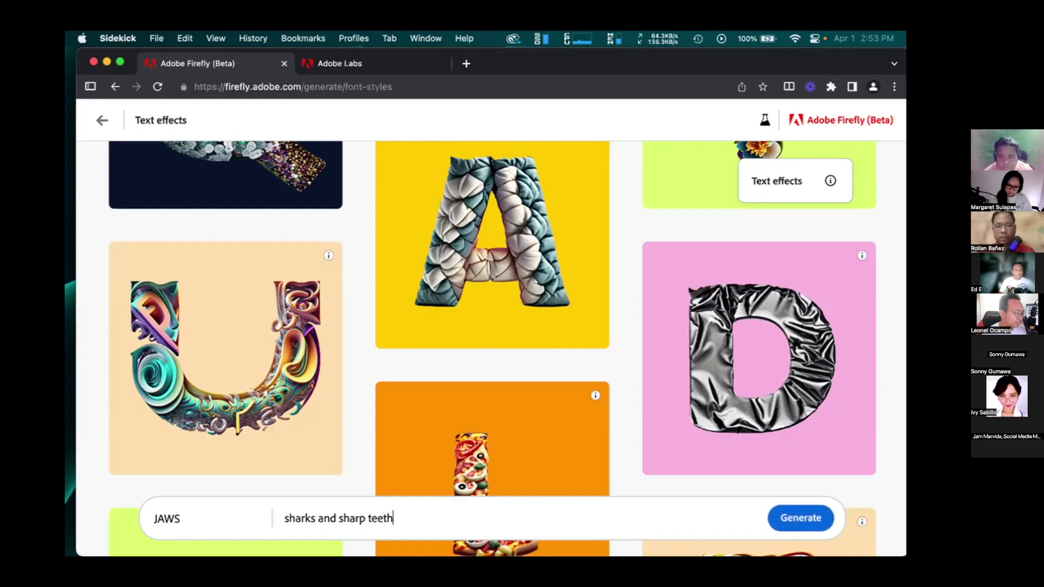
pyautogui.click(801, 518)
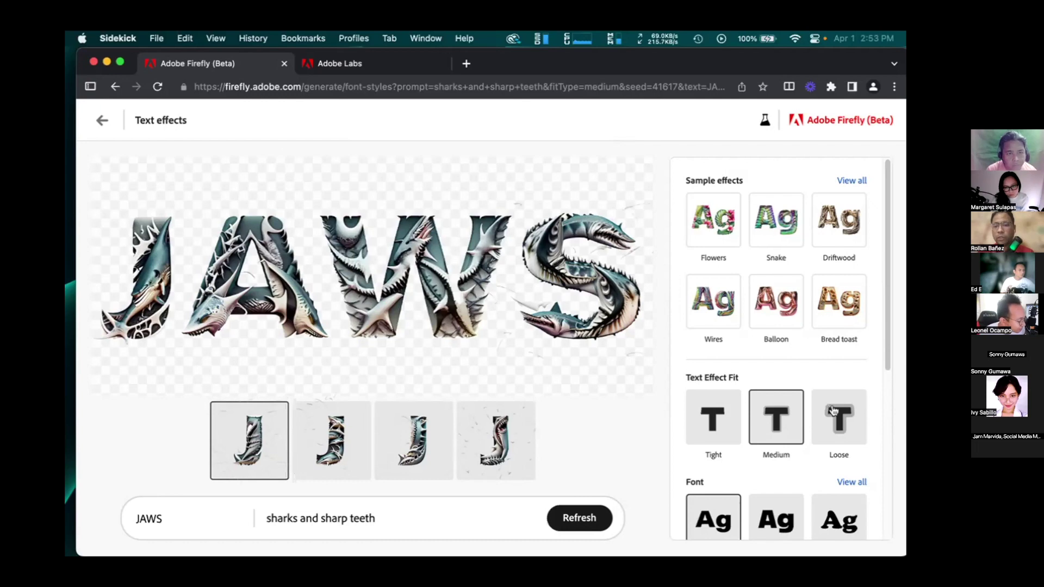
# Set the JAWS text effect fit to Loose and look through the full list of available fonts
pyautogui.click(832, 433)
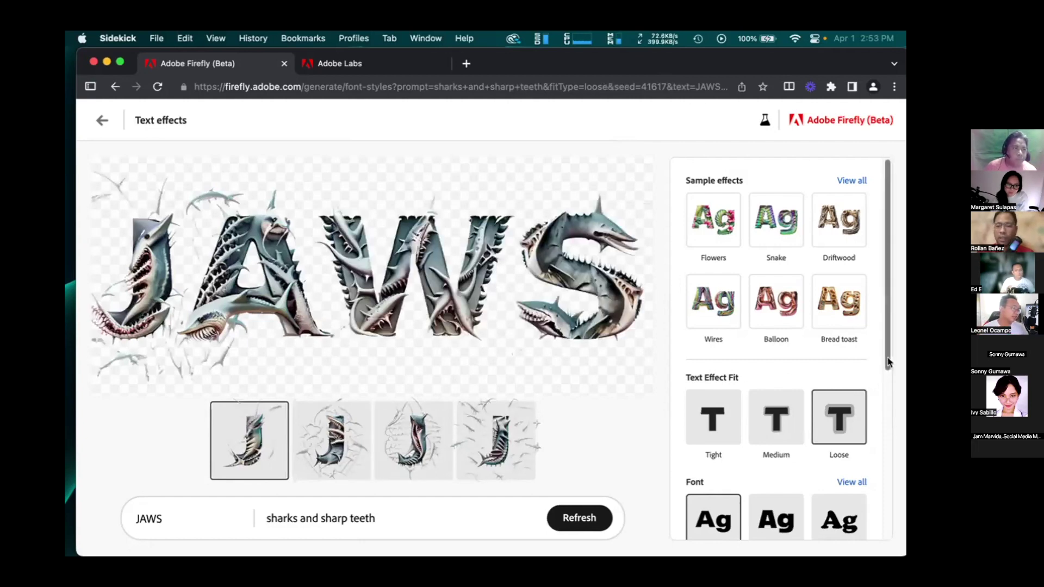
pyautogui.moveTo(886, 374); pyautogui.dragTo(890, 455)
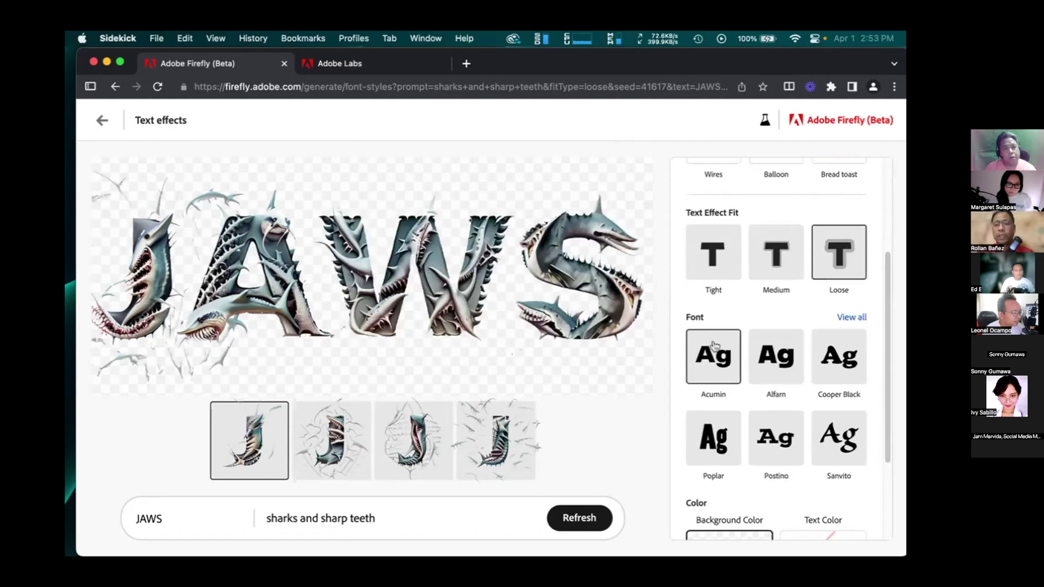
pyautogui.click(849, 321)
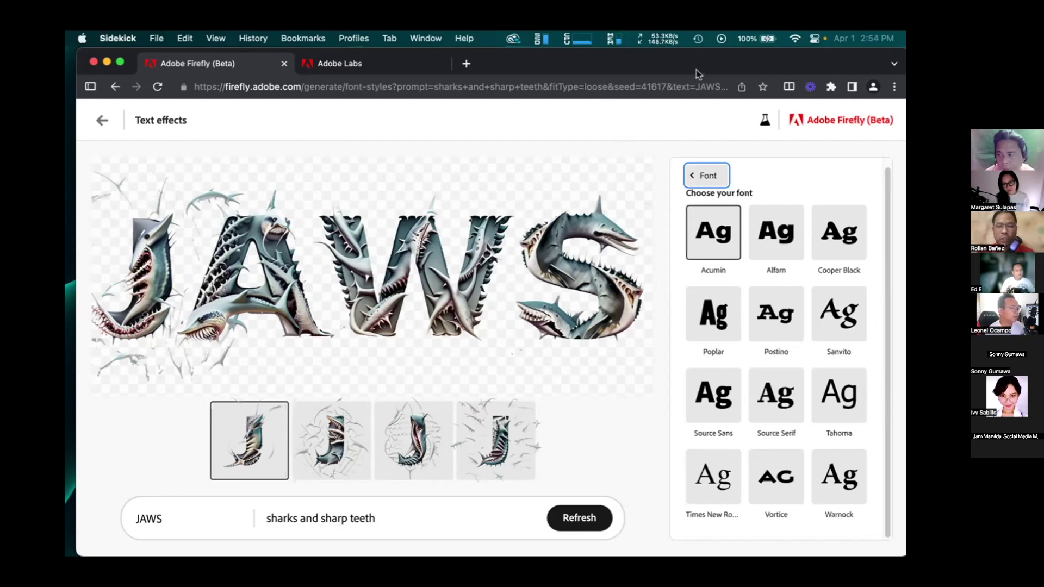
pyautogui.moveTo(679, 72); pyautogui.dragTo(670, 41)
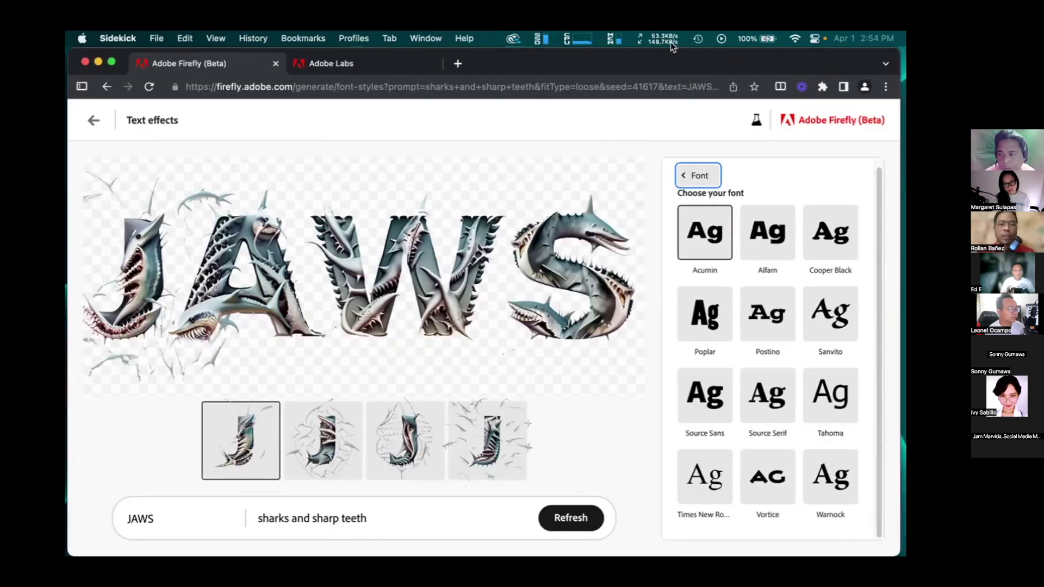
pyautogui.click(417, 510)
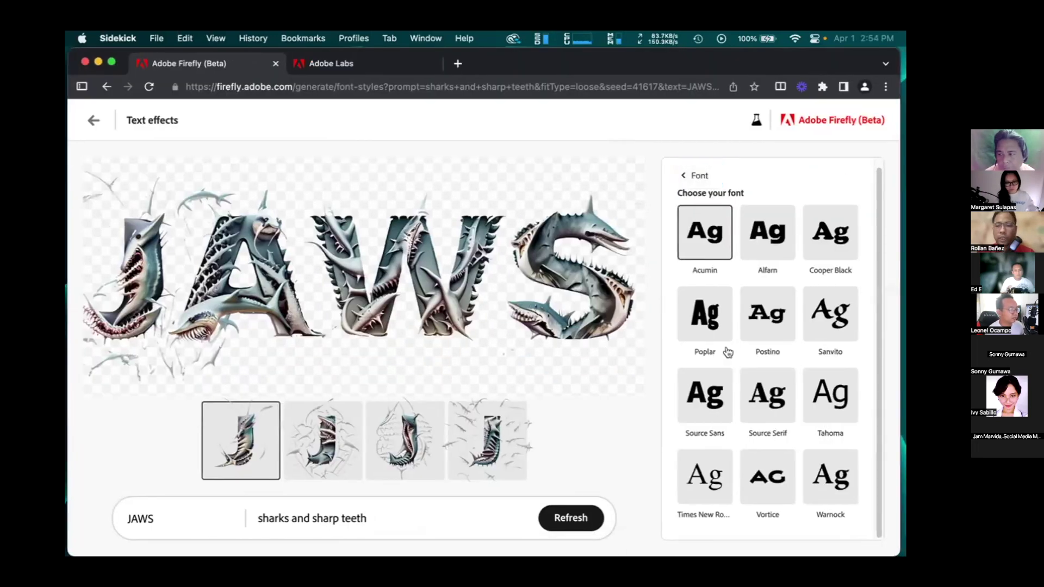
pyautogui.click(682, 177)
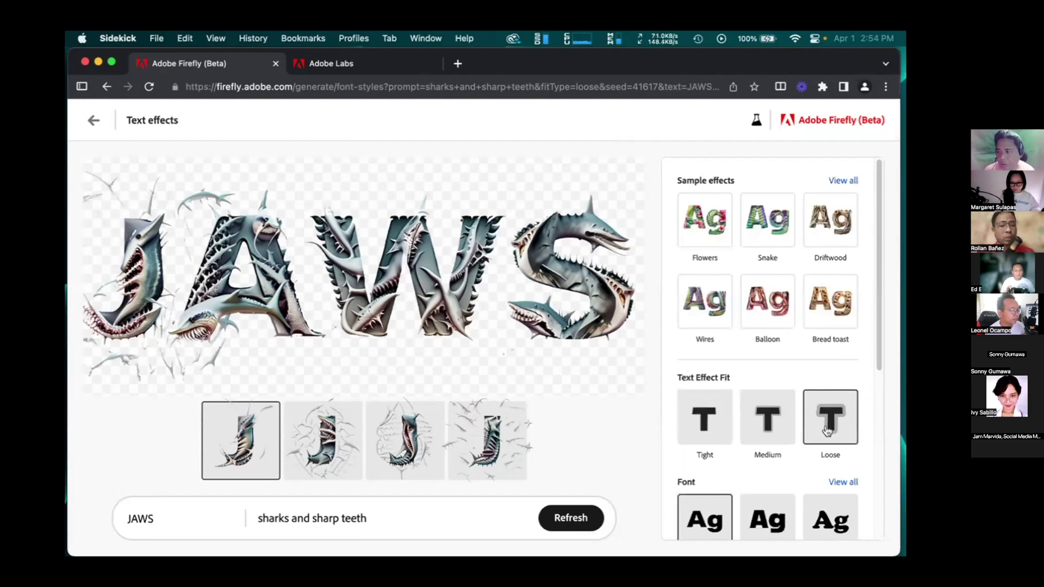
# Extend the JAWS text effect prompt to read "sharks and sharp teeth [outline-strength-1]"
pyautogui.click(403, 517)
pyautogui.write('[')
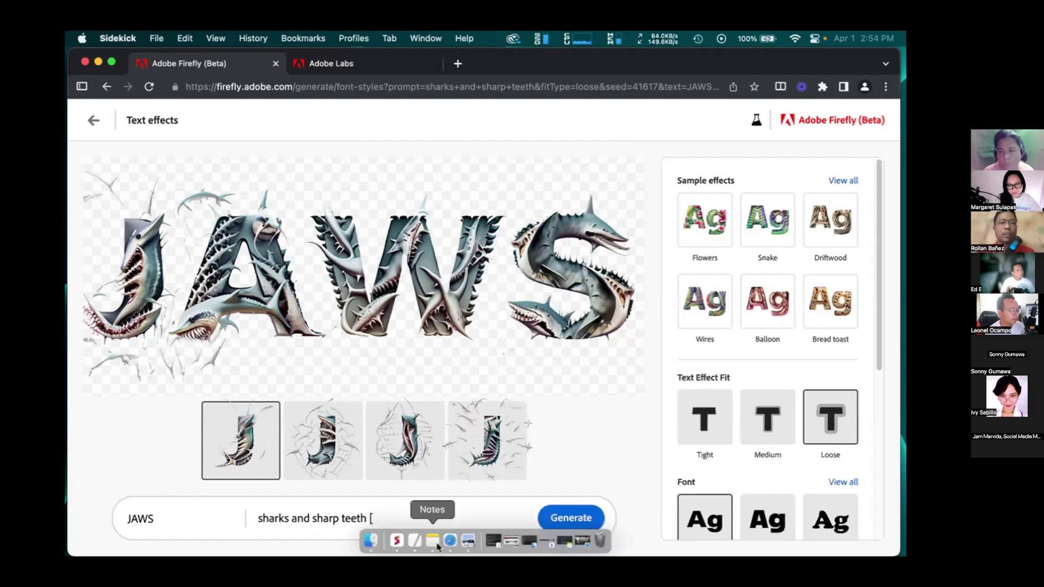
pyautogui.click(437, 546)
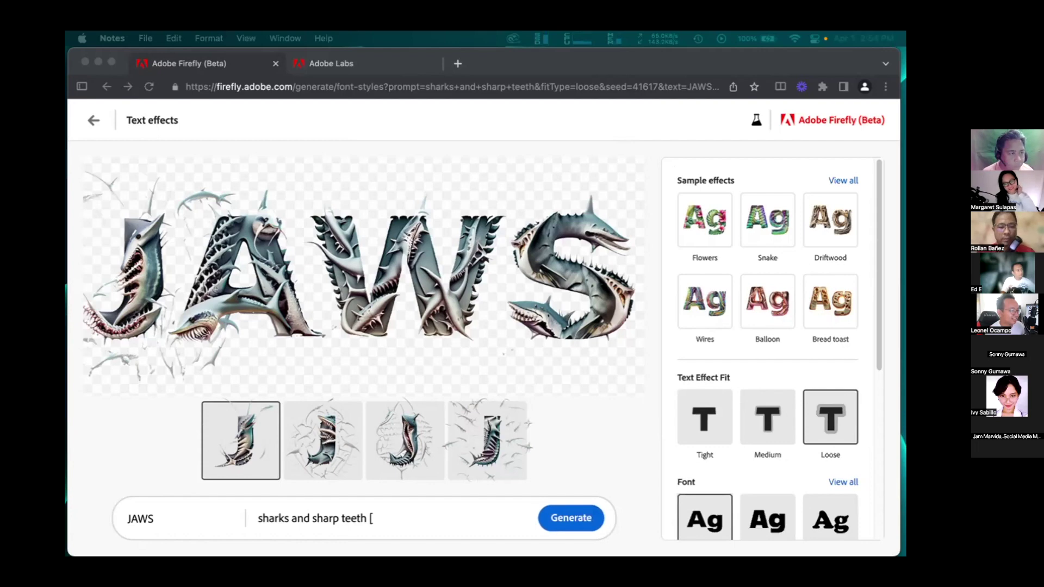
pyautogui.click(433, 517)
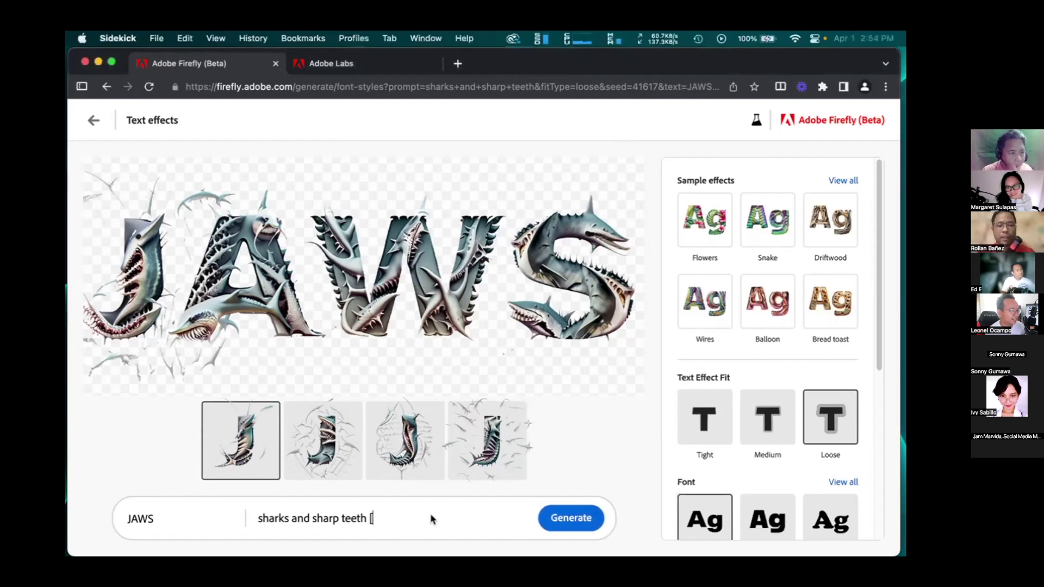
pyautogui.write('[outline-stre')
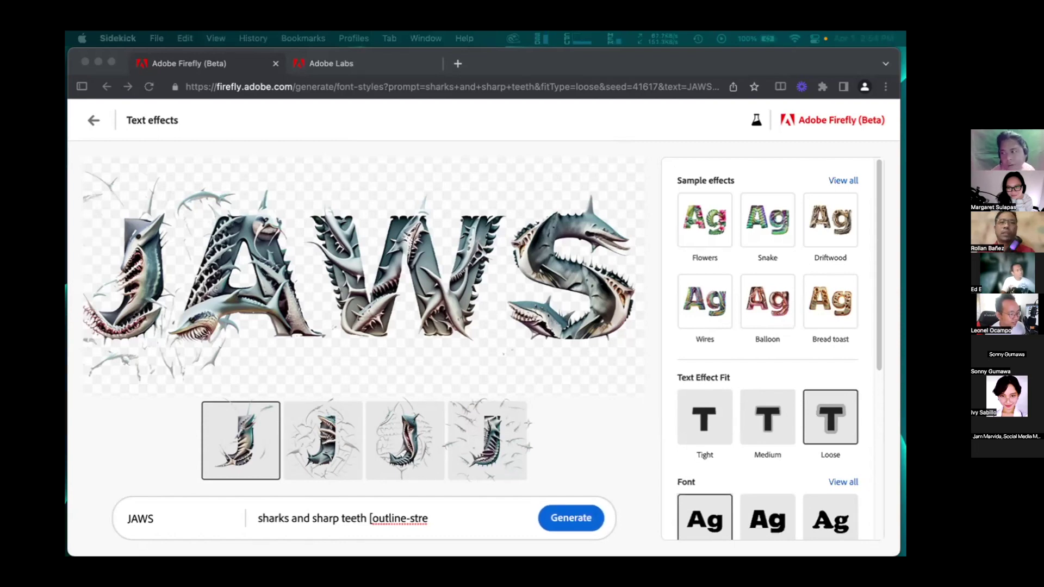
pyautogui.click(440, 519)
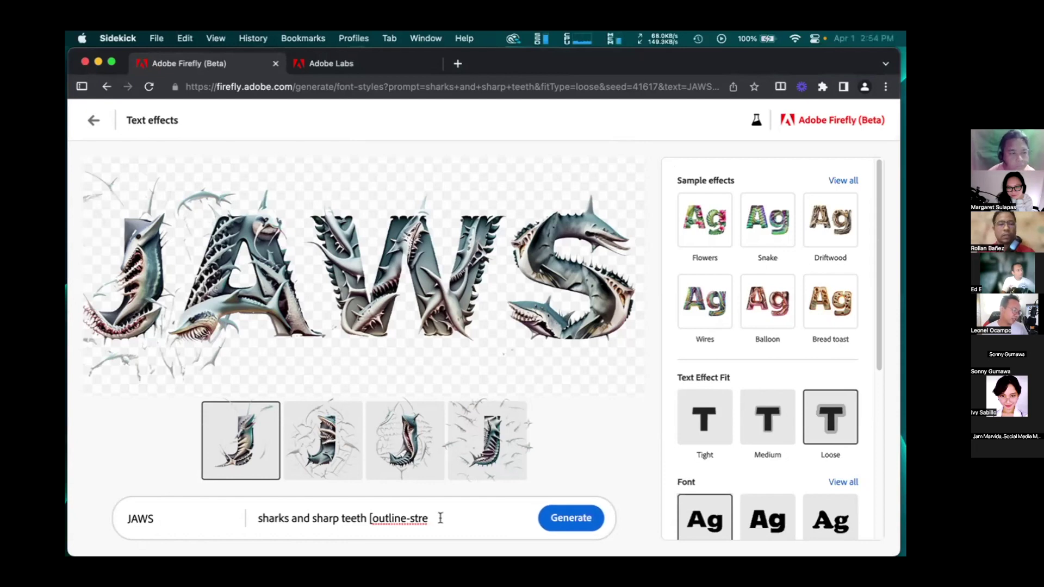
pyautogui.write('ng')
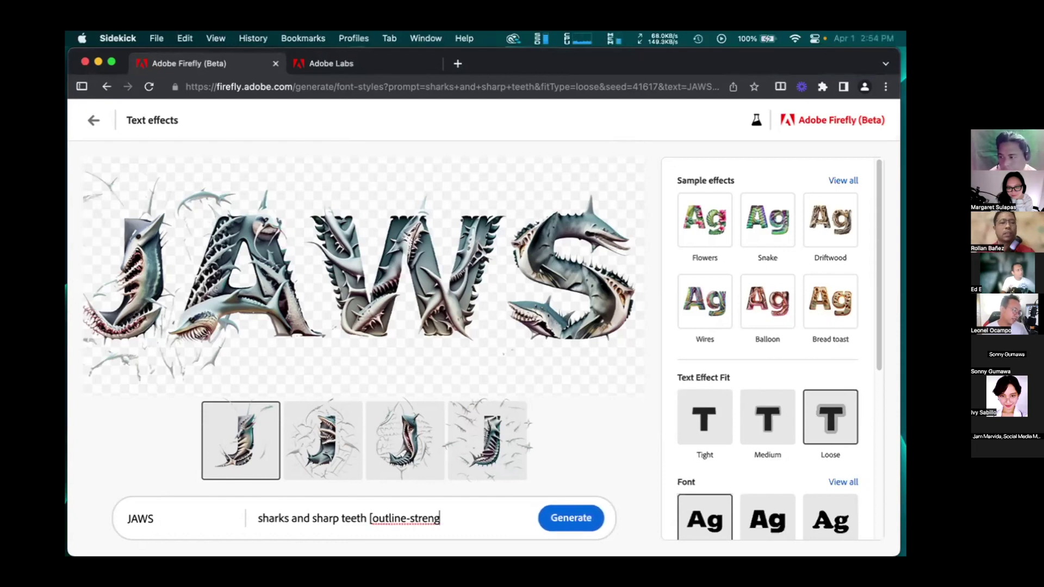
pyautogui.write('th-')
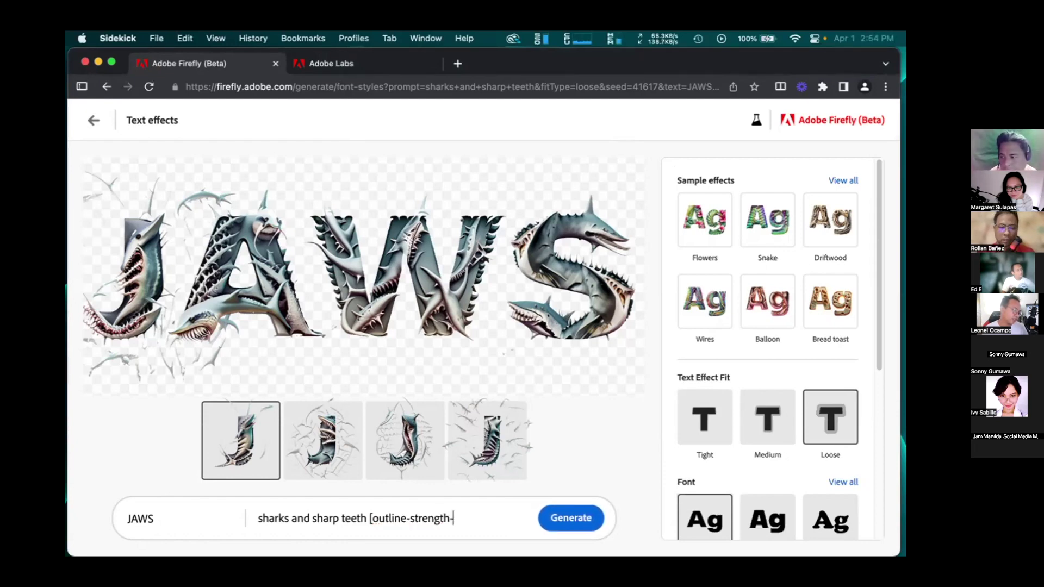
pyautogui.write('1')
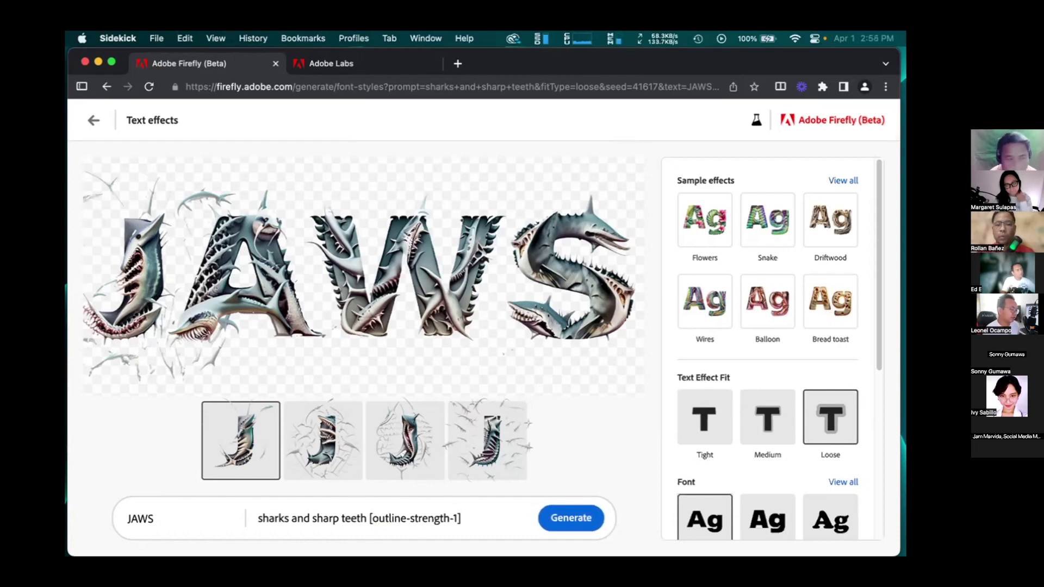
# Generate the JAWS text effect from the extended prompt, and refresh it for a new set of variations
pyautogui.scroll(-3, 832, 338)
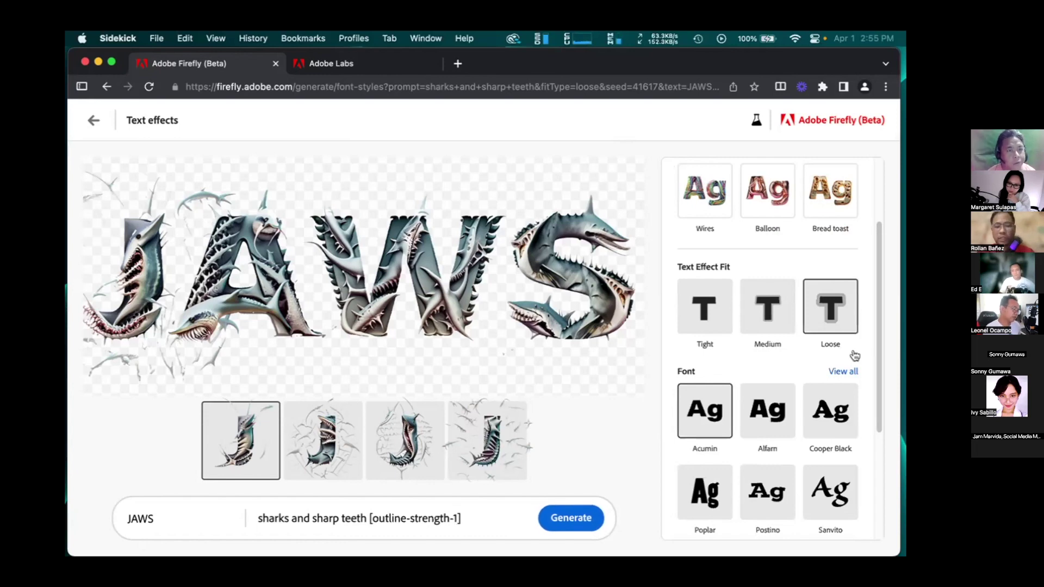
pyautogui.click(562, 524)
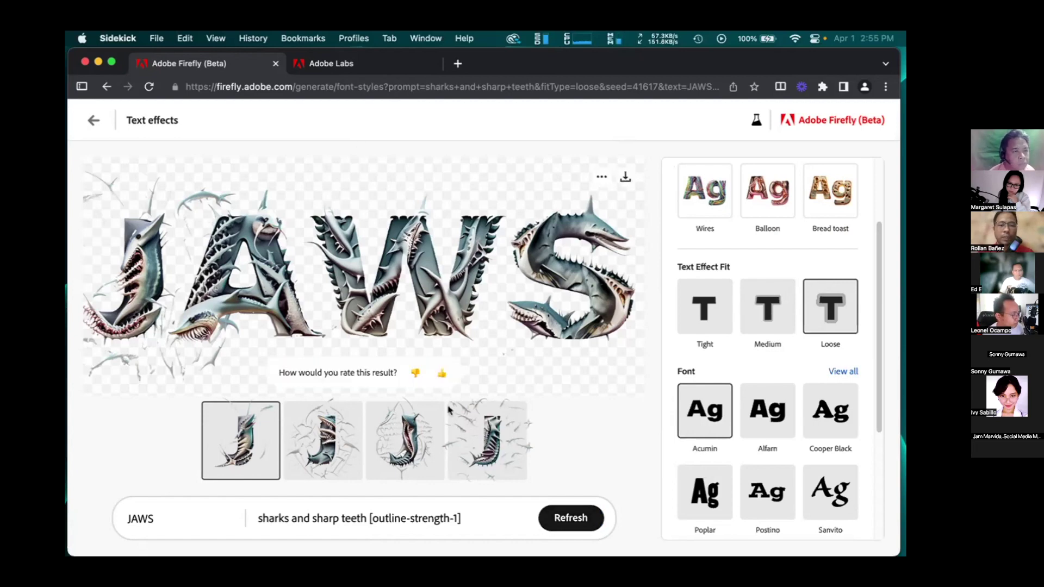
pyautogui.click(577, 525)
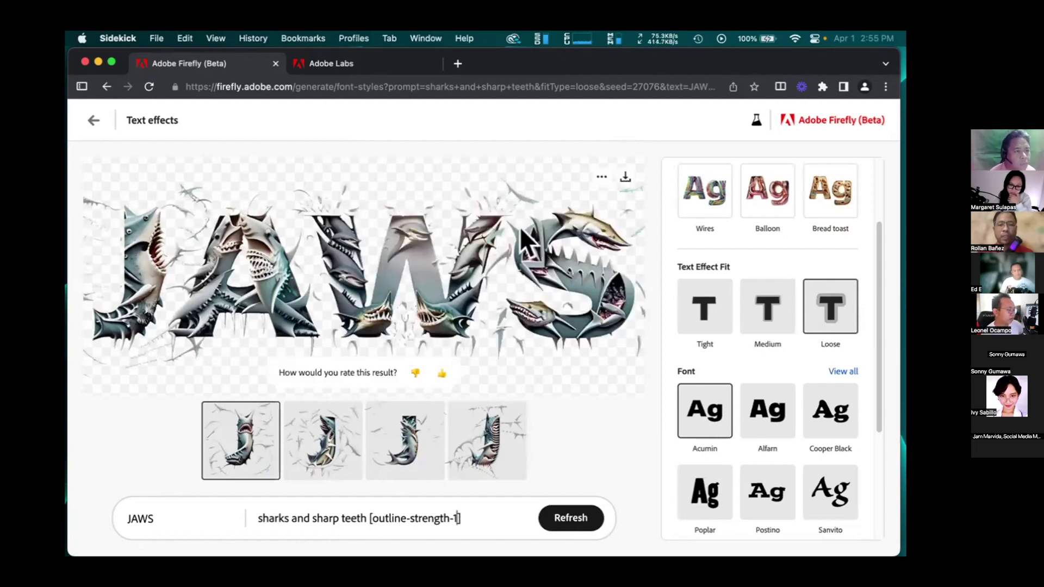
# Try the Tight fit on the JAWS effect before restoring Loose, and view the result's additional options
pyautogui.click(707, 314)
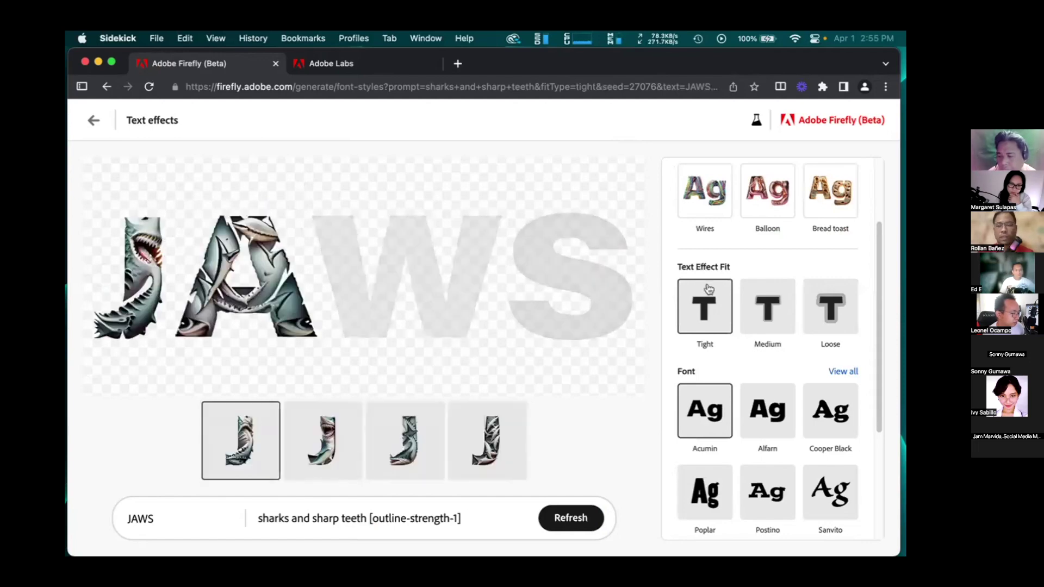
pyautogui.click(830, 328)
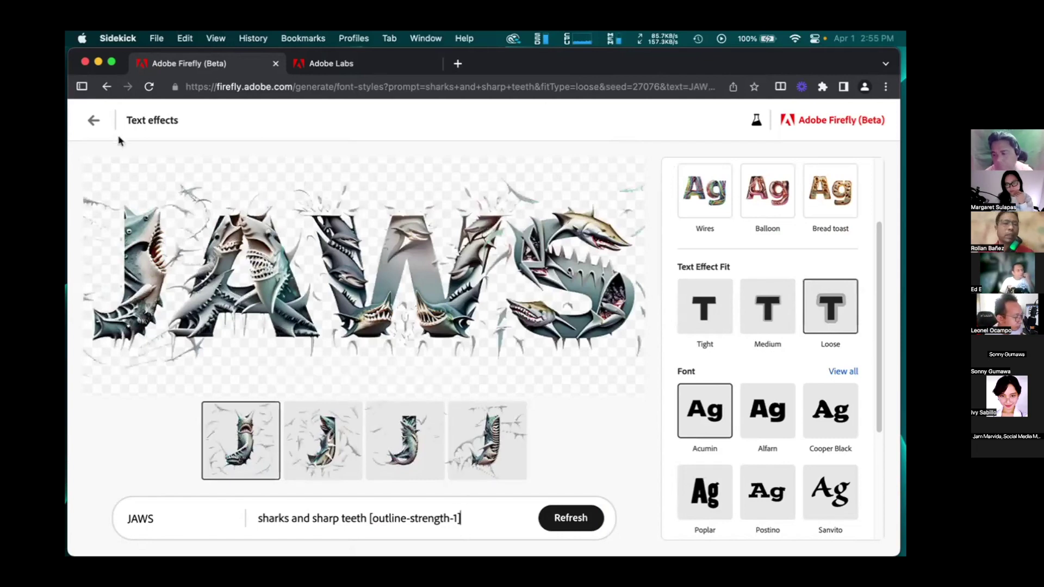
pyautogui.click(600, 180)
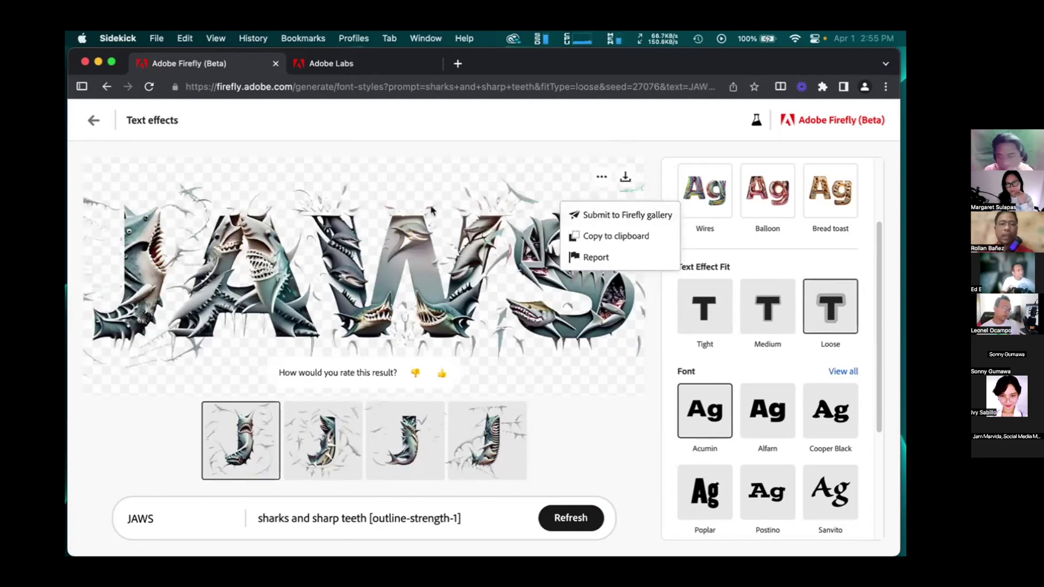
pyautogui.click(396, 215)
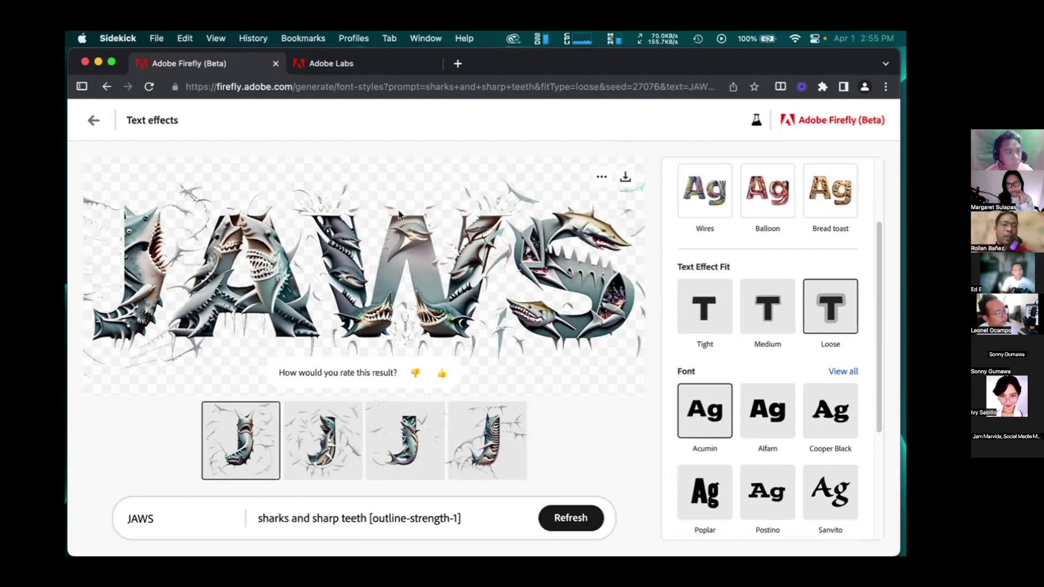
# Rate the JAWS result positively, selecting Prompt accurately interpreted, High-quality output, Great for inspiration, and Exceeds expectations, impressive
pyautogui.click(441, 373)
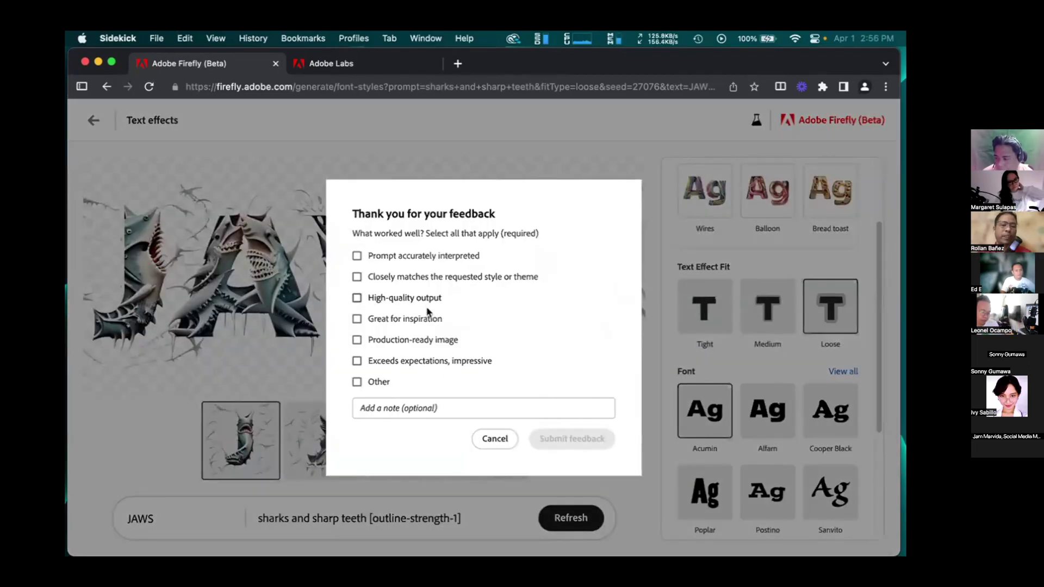
pyautogui.click(419, 257)
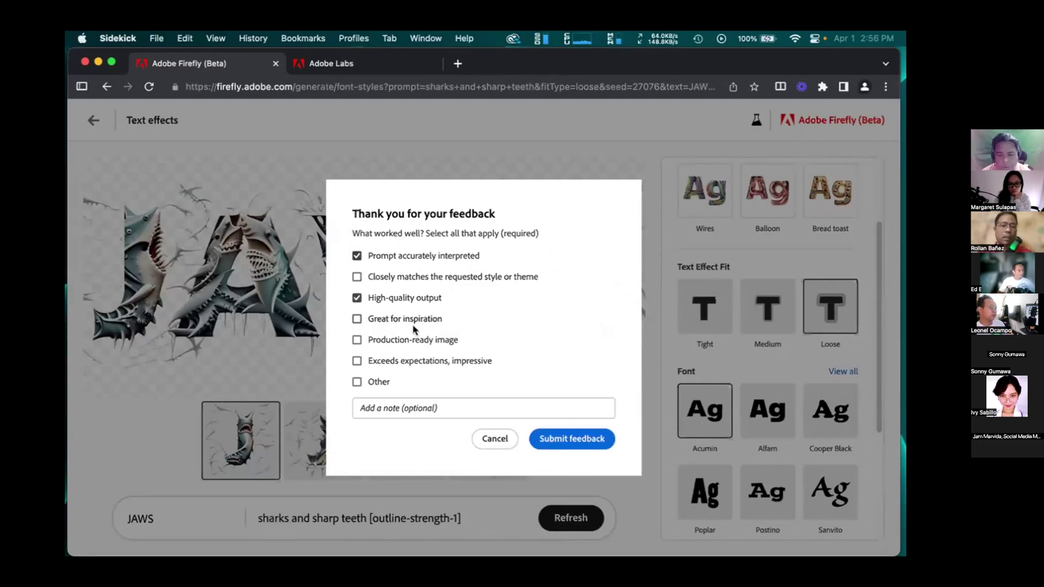
pyautogui.click(410, 364)
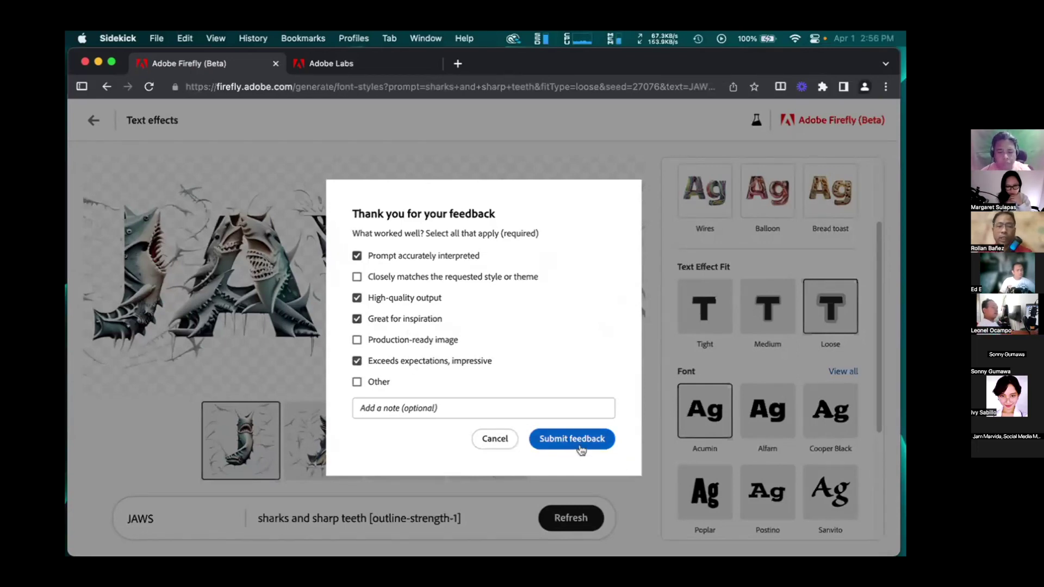
pyautogui.click(436, 411)
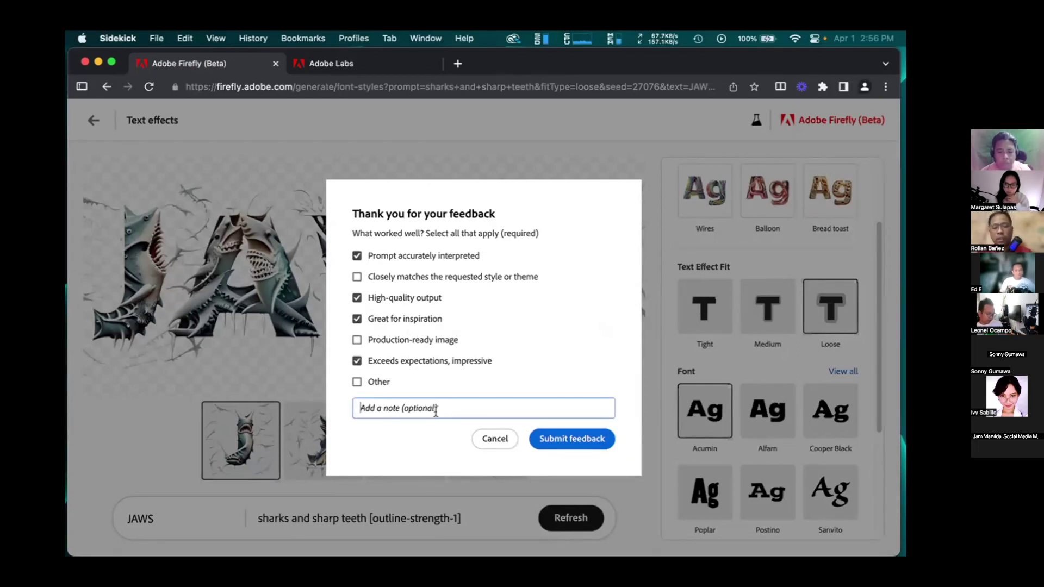
pyautogui.write('this')
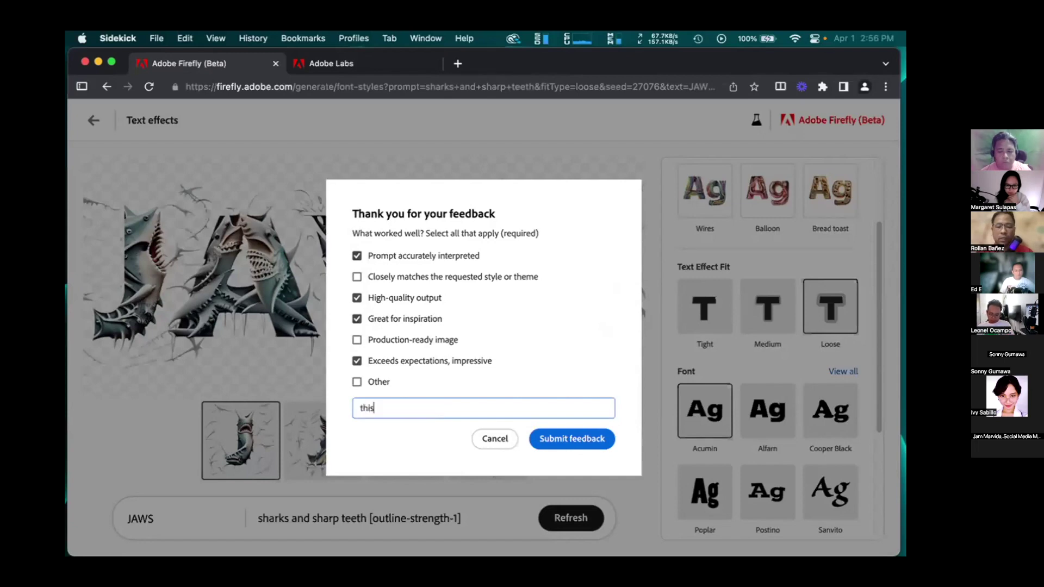
pyautogui.write(' looks nice')
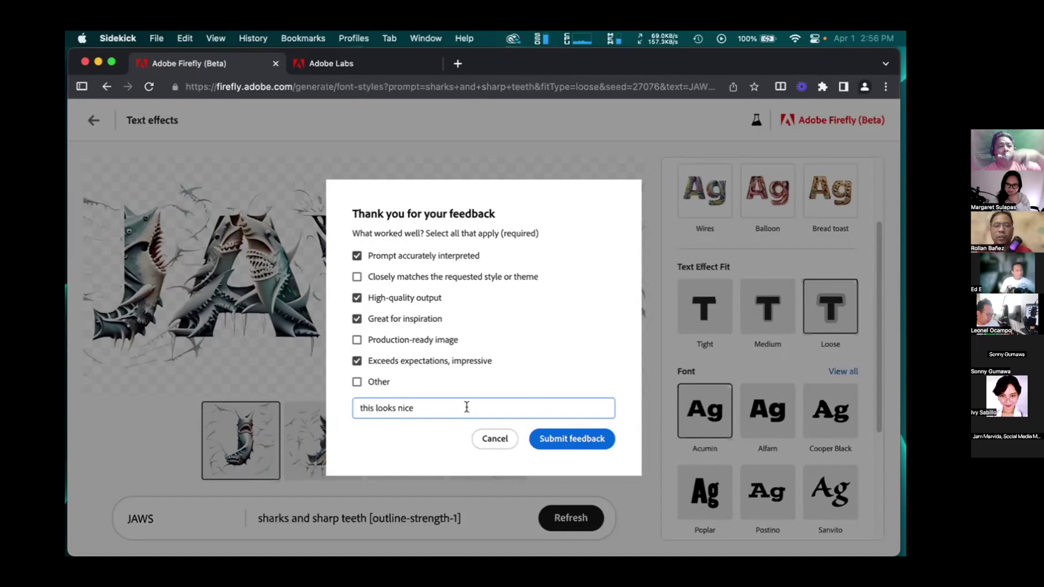
pyautogui.moveTo(466, 407); pyautogui.dragTo(307, 408)
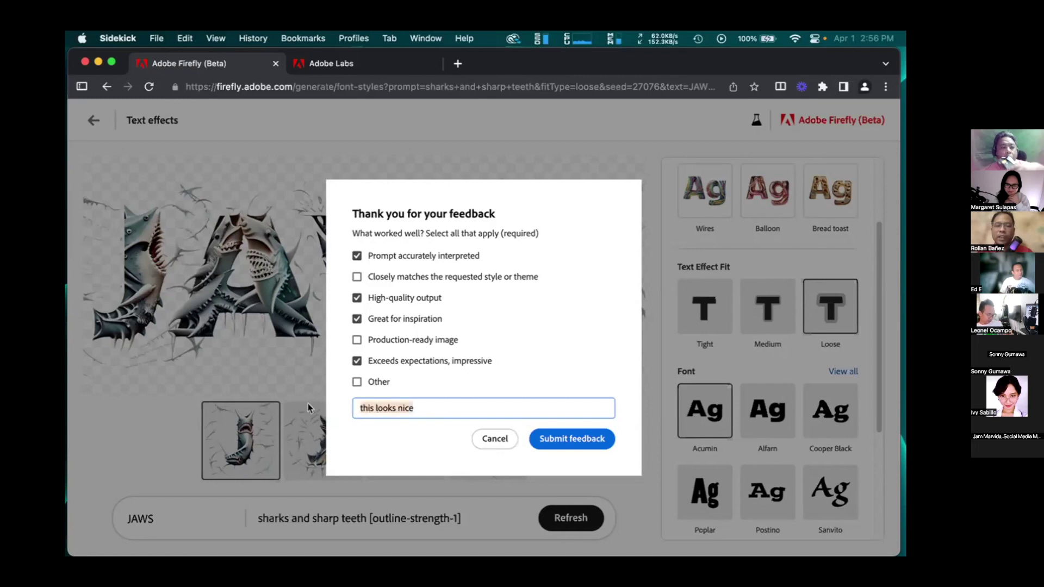
pyautogui.press('BackSpace')
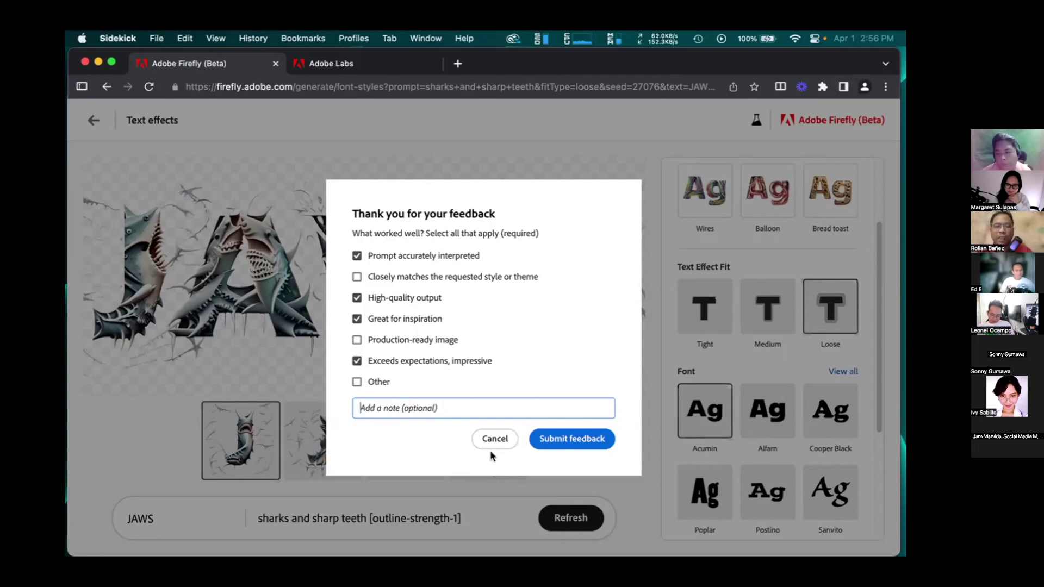
# Submit the positive feedback for the JAWS result without a note
pyautogui.click(588, 442)
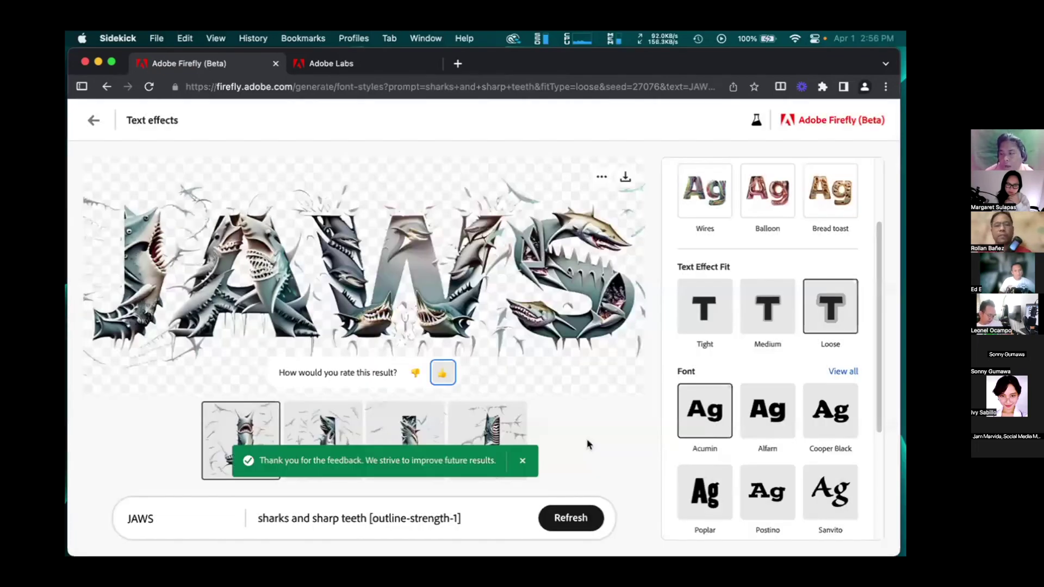
# Return to the Text effects gallery and try the "red fur" sample prompt of the letter K
pyautogui.click(94, 129)
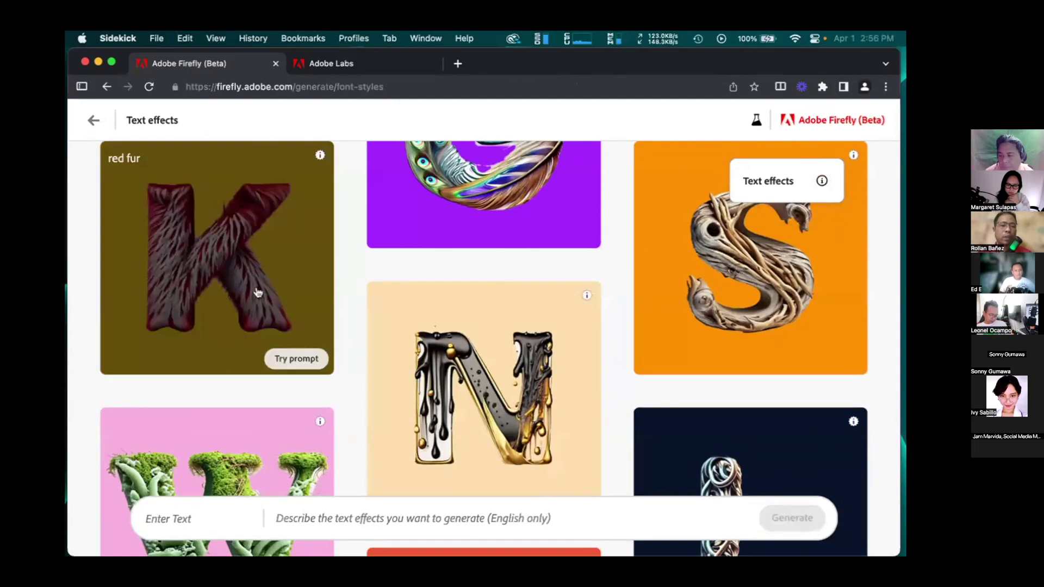
pyautogui.click(248, 280)
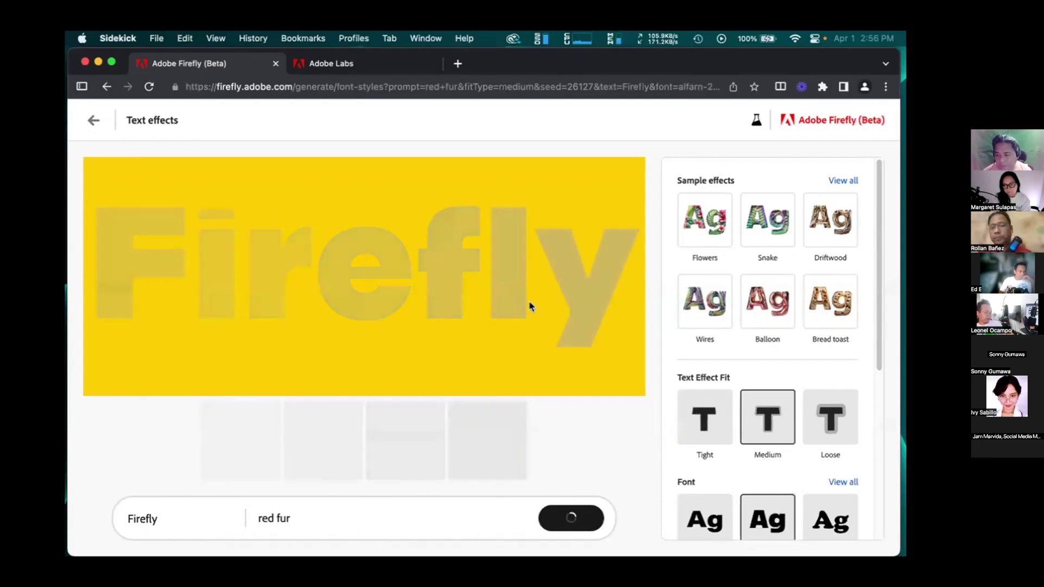
# Try white and black backgrounds for the red fur Firefly text, ending with a transparent background
pyautogui.scroll(-5, 801, 388)
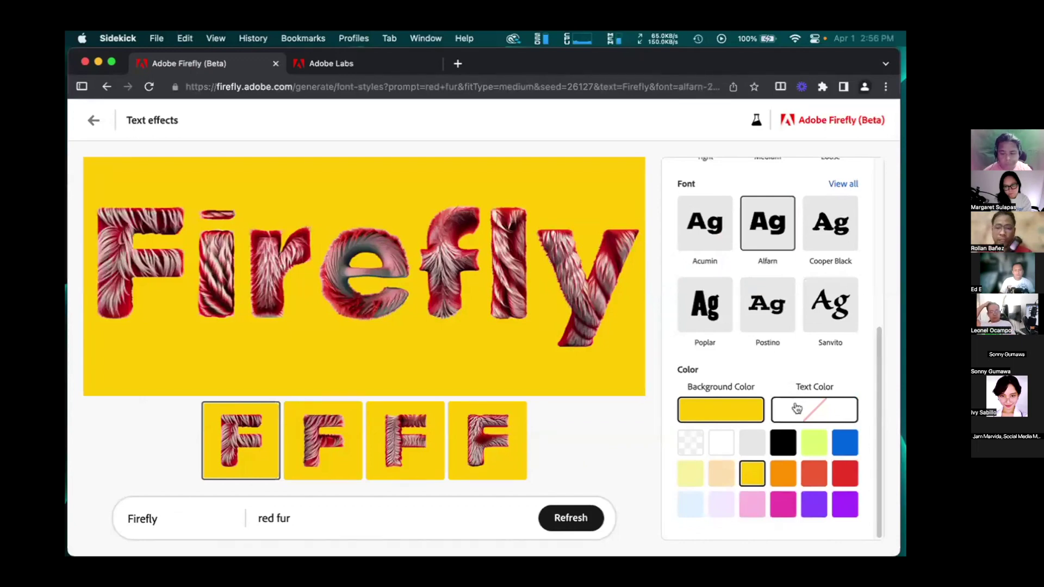
pyautogui.click(797, 408)
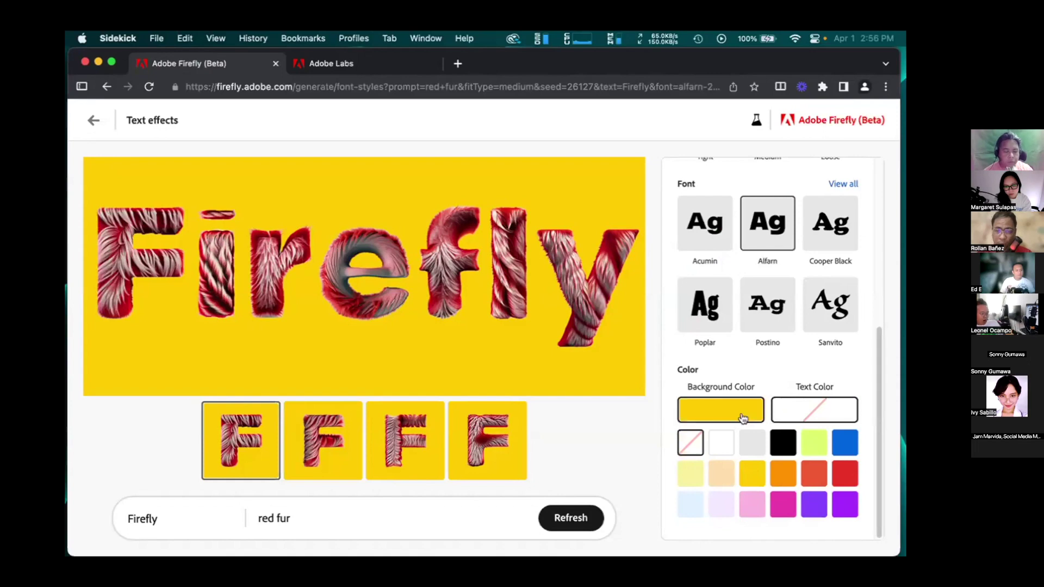
pyautogui.click(709, 420)
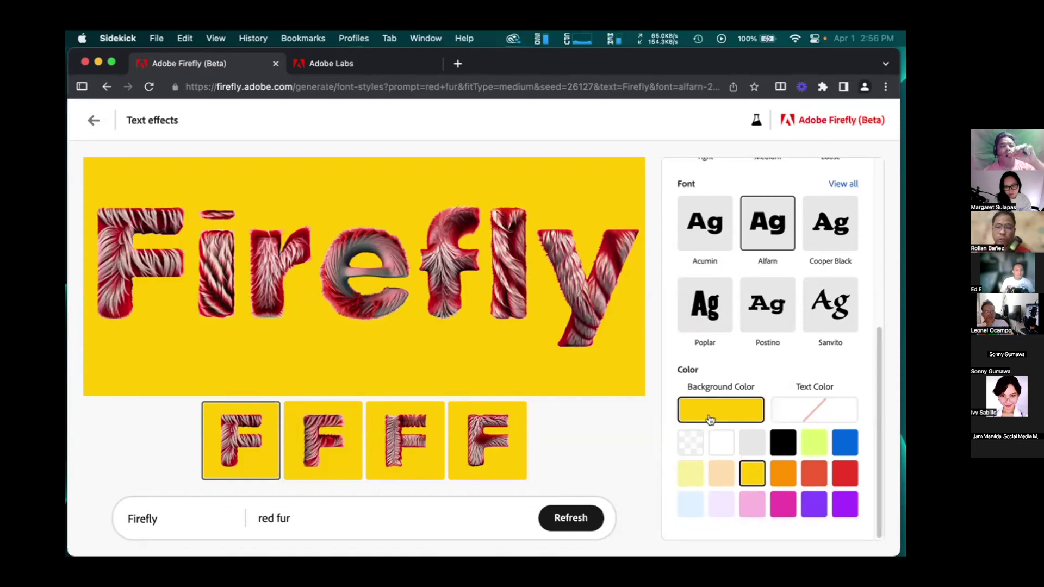
pyautogui.click(685, 446)
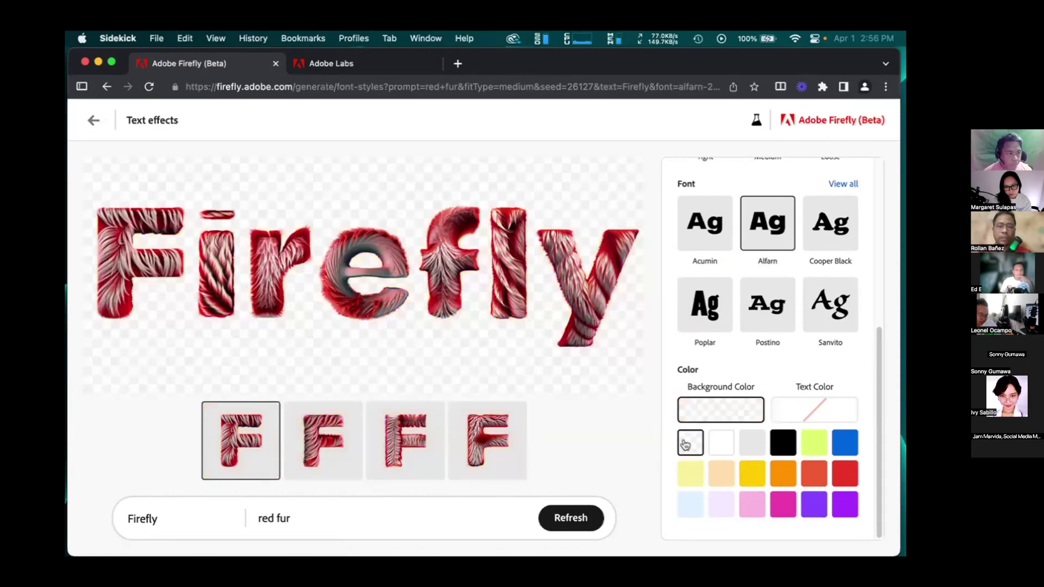
pyautogui.click(721, 443)
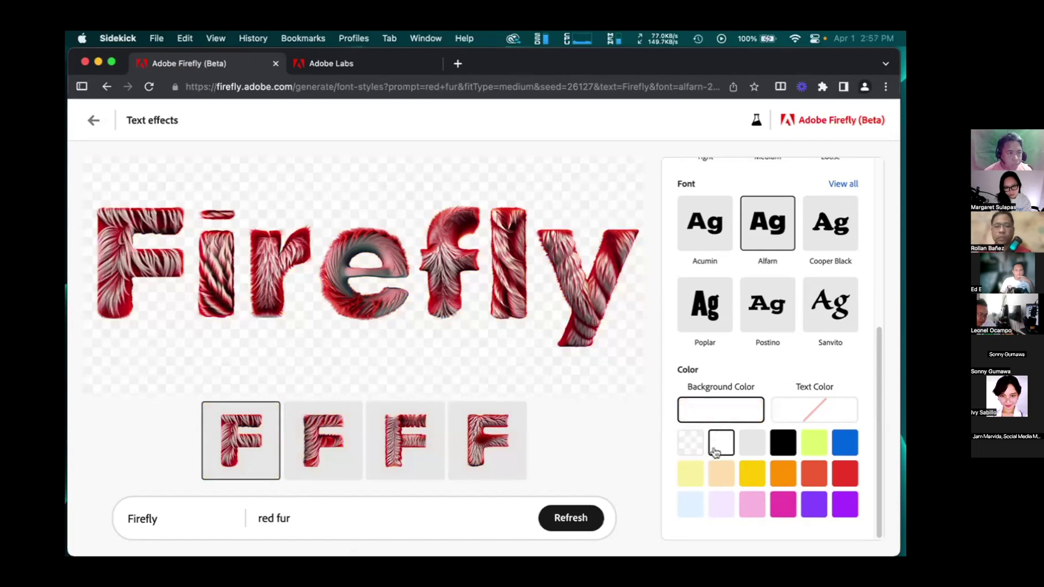
pyautogui.click(781, 445)
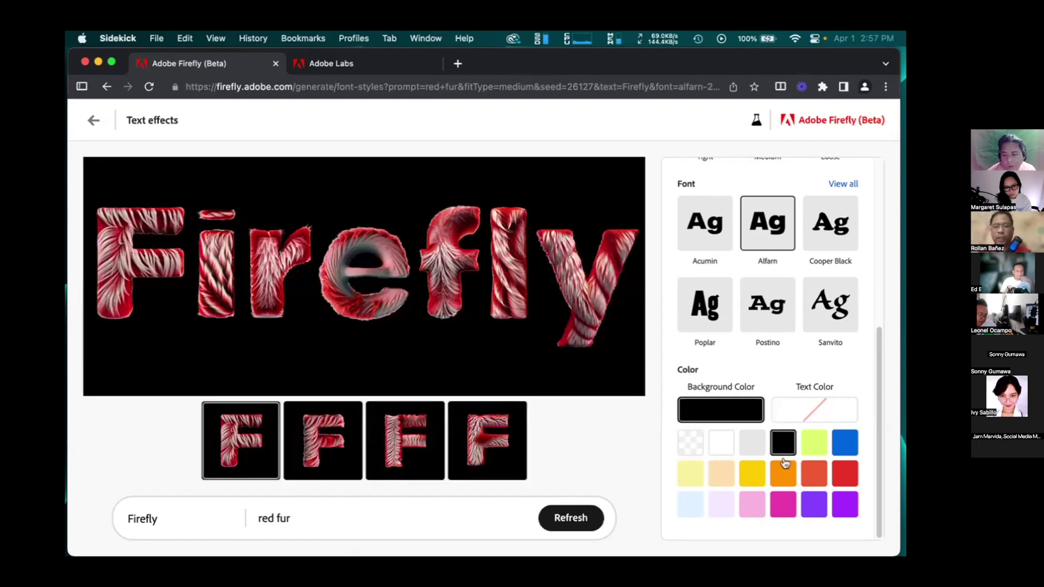
pyautogui.click(690, 444)
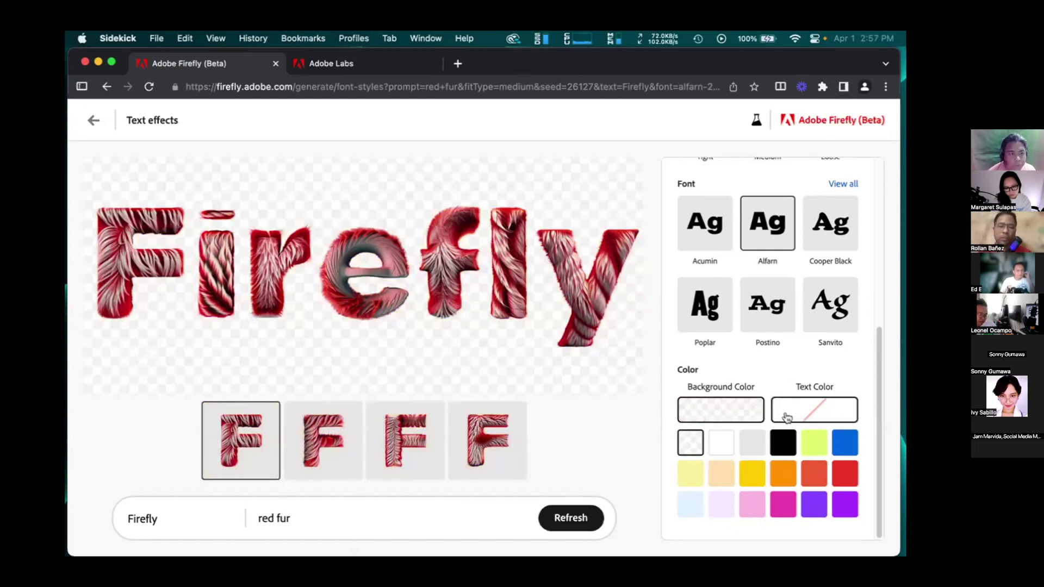
# Change the Firefly text's effect prompt to "red slime" and generate the new results
pyautogui.click(324, 519)
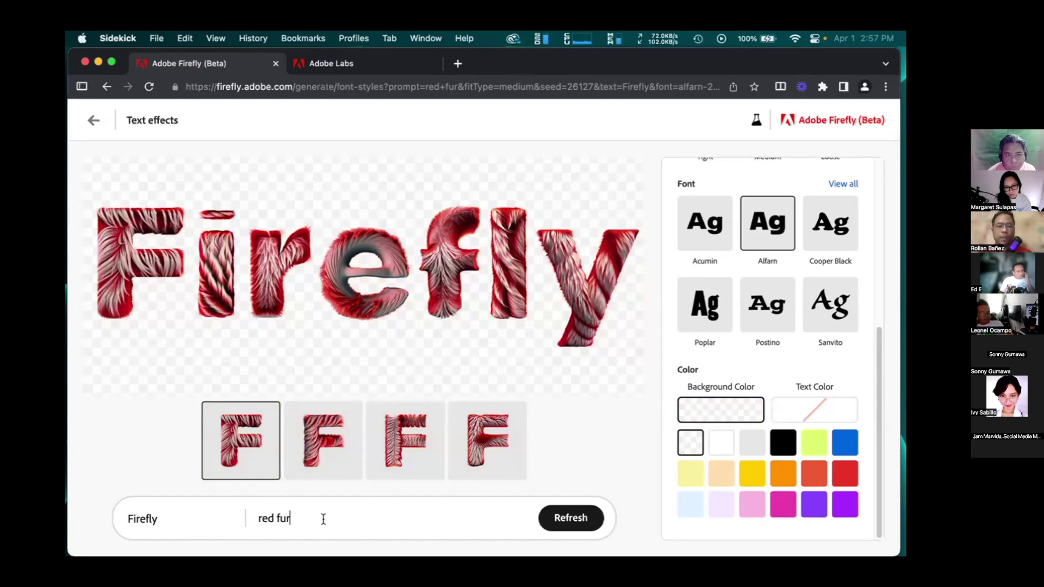
pyautogui.press('BackSpace')
pyautogui.press('BackSpace')
pyautogui.press('BackSpace')
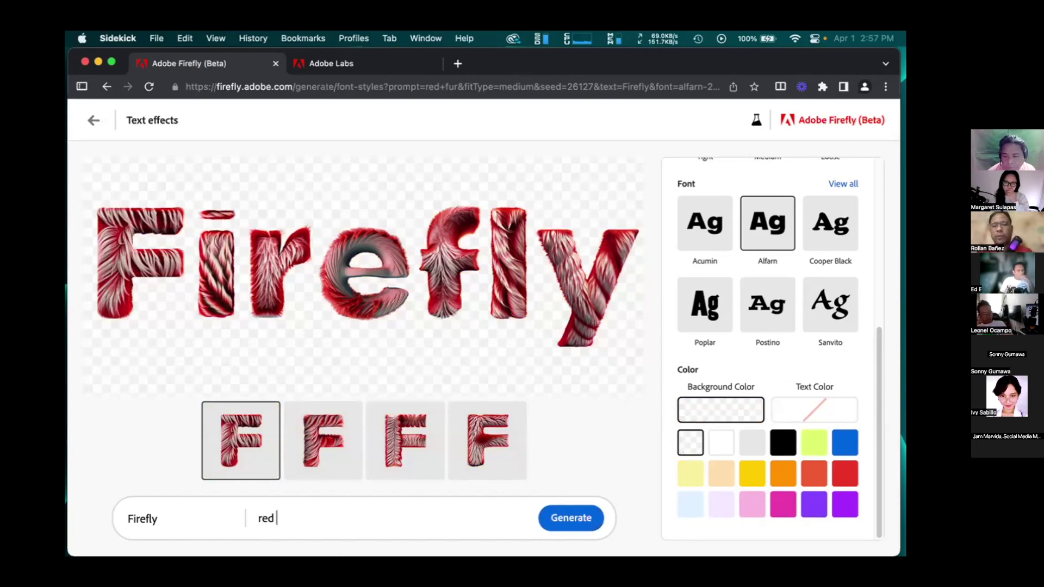
pyautogui.write('sl')
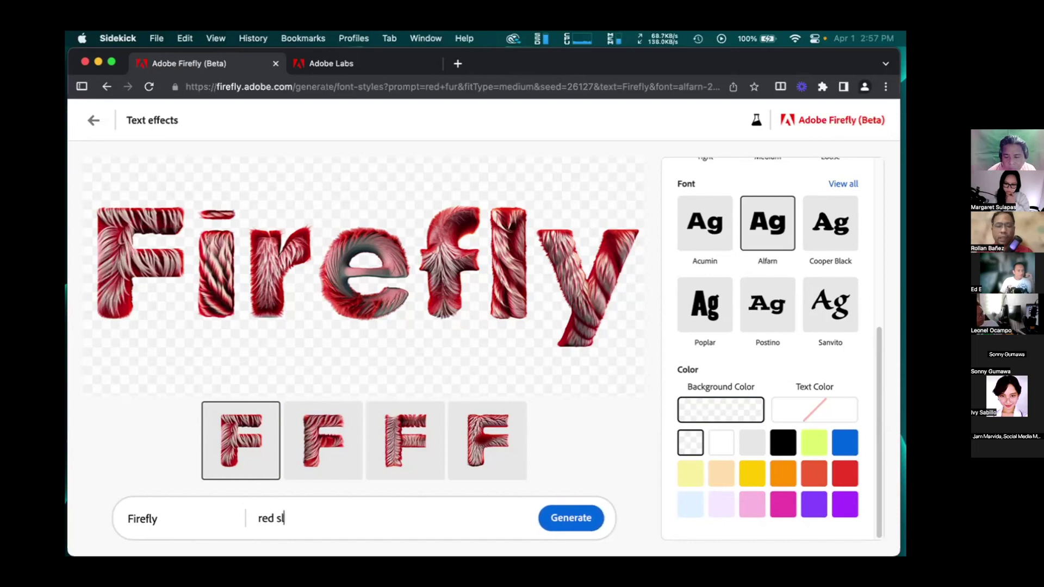
pyautogui.write('ime')
pyautogui.press('Return')
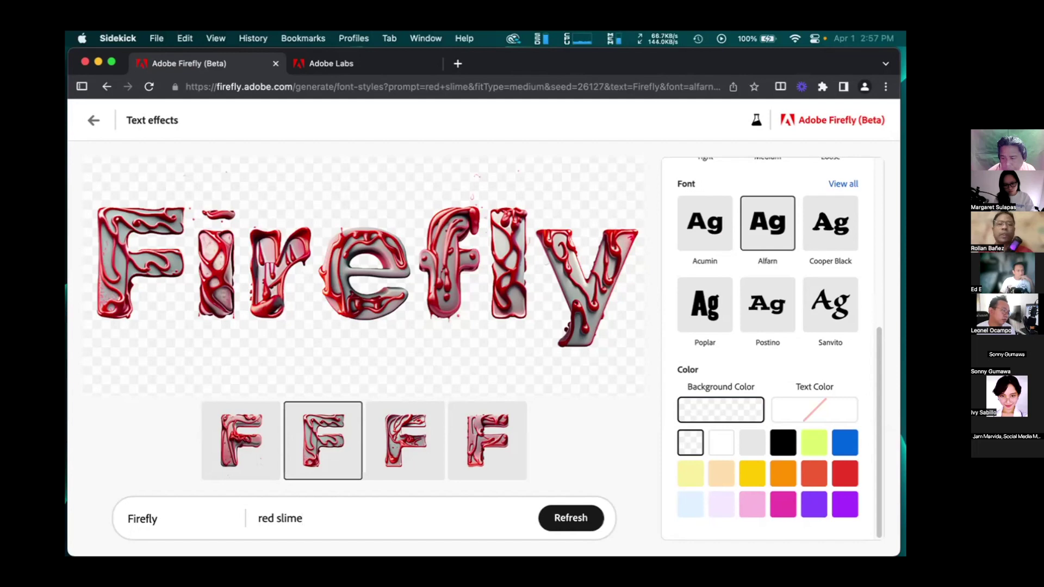
# Return to the Text effects gallery and browse its sample letters and prompts
pyautogui.click(95, 127)
pyautogui.scroll(-1, 477, 330)
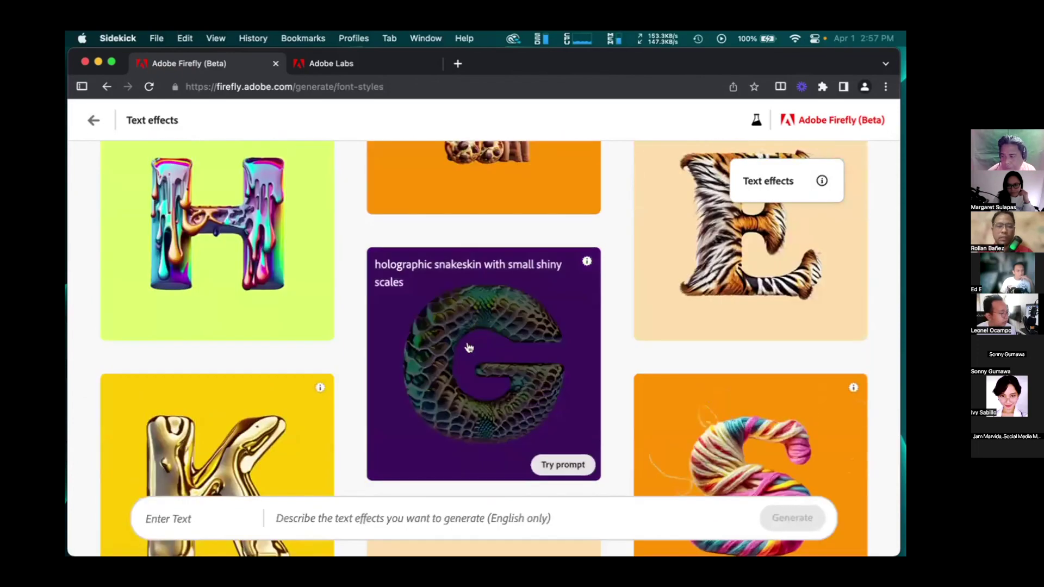
pyautogui.scroll(-10, 467, 348)
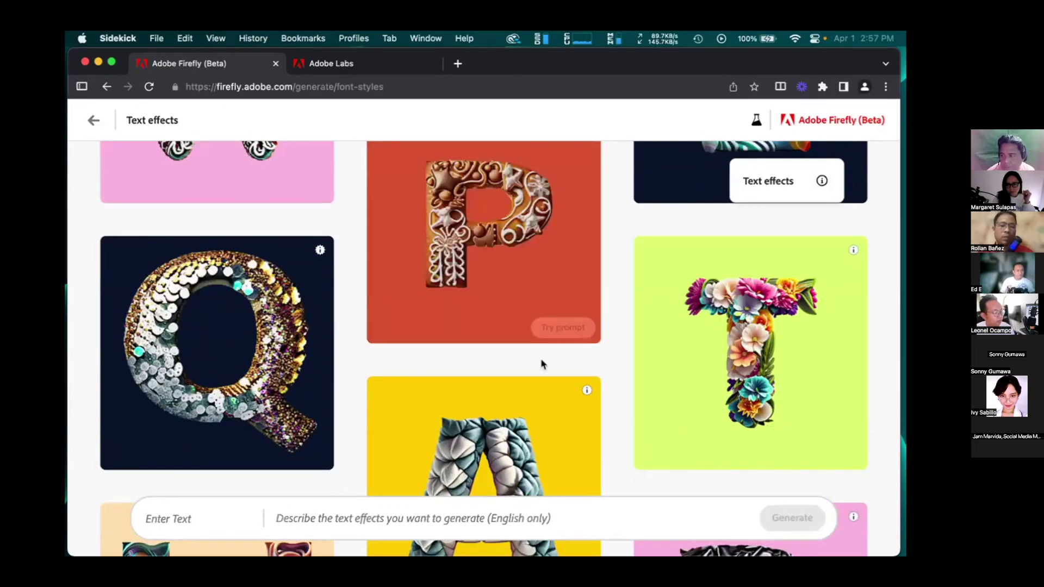
pyautogui.scroll(-10, 541, 363)
pyautogui.scroll(-3, 541, 364)
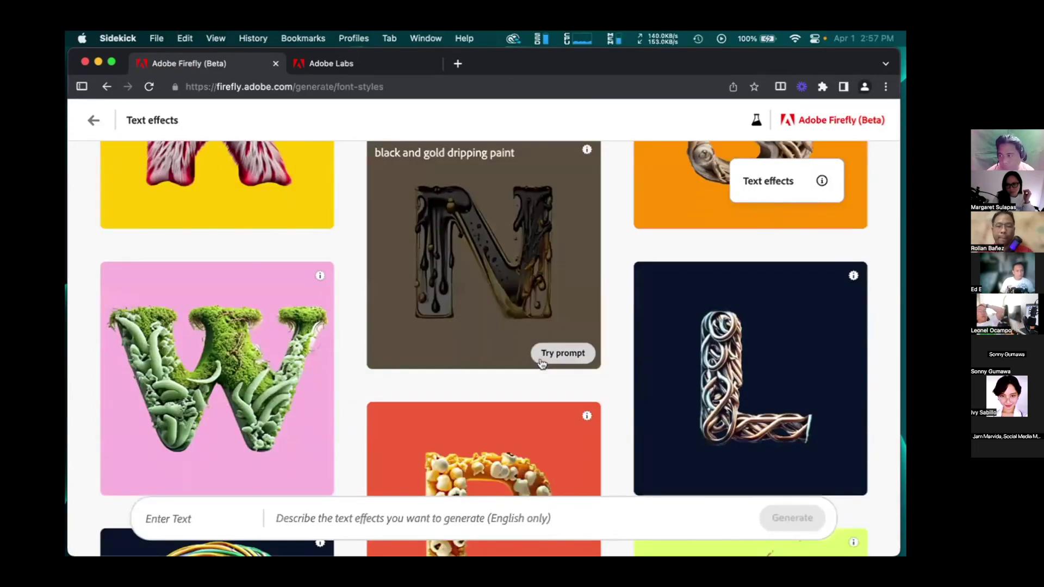
pyautogui.scroll(8, 541, 363)
pyautogui.scroll(-10, 541, 363)
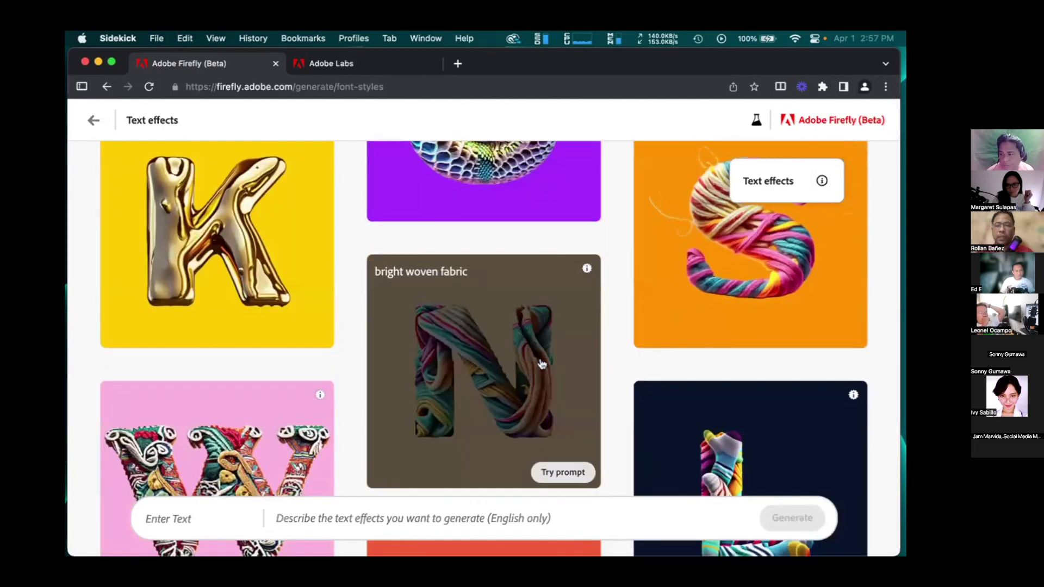
pyautogui.scroll(5, 541, 364)
pyautogui.scroll(-8, 541, 363)
pyautogui.scroll(-8, 542, 364)
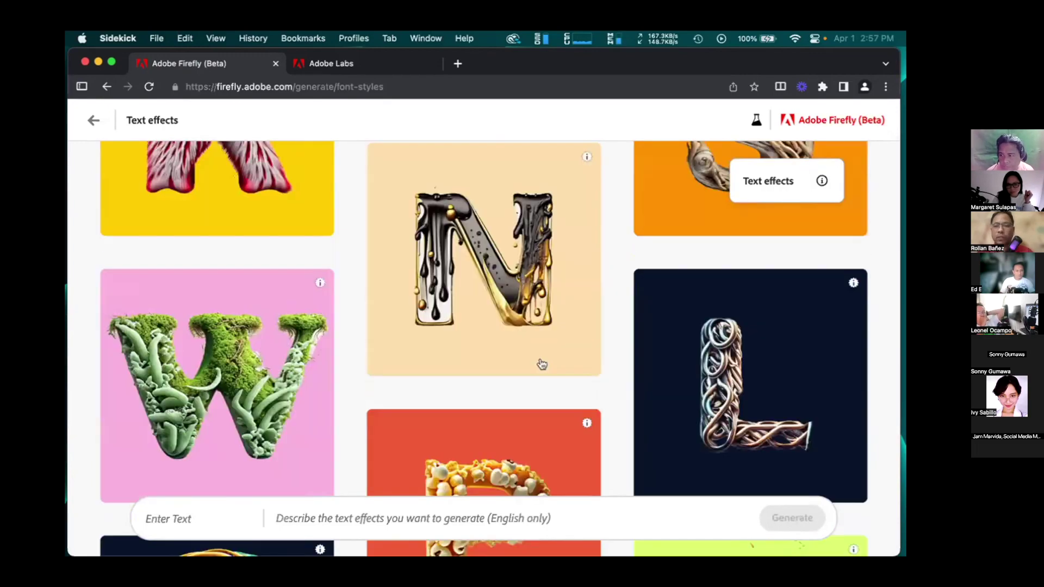
pyautogui.scroll(8, 543, 364)
pyautogui.scroll(-7, 542, 361)
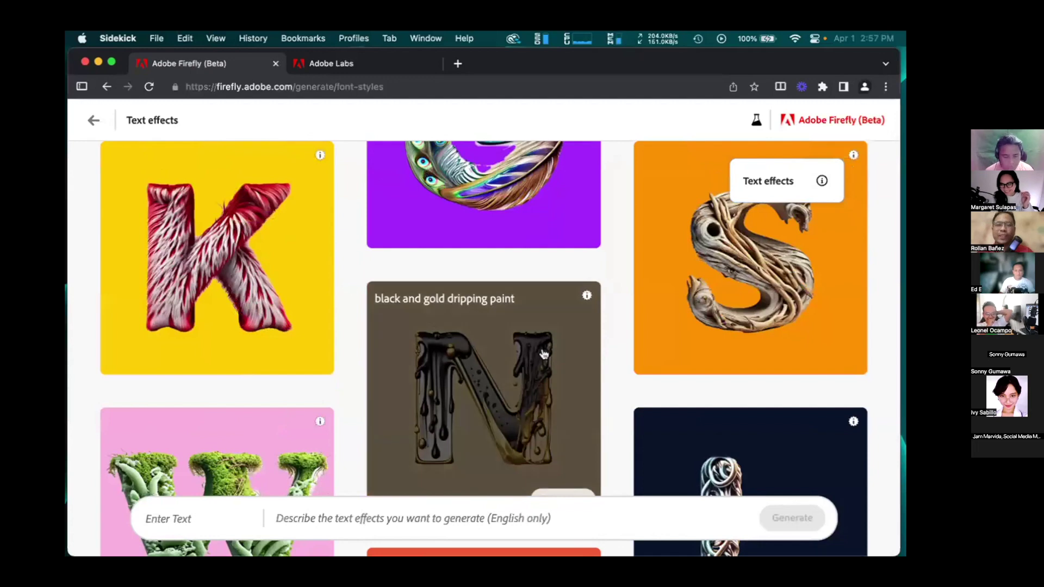
# Show the Text effects description and examine the Content Credentials of the red fur K sample
pyautogui.click(823, 185)
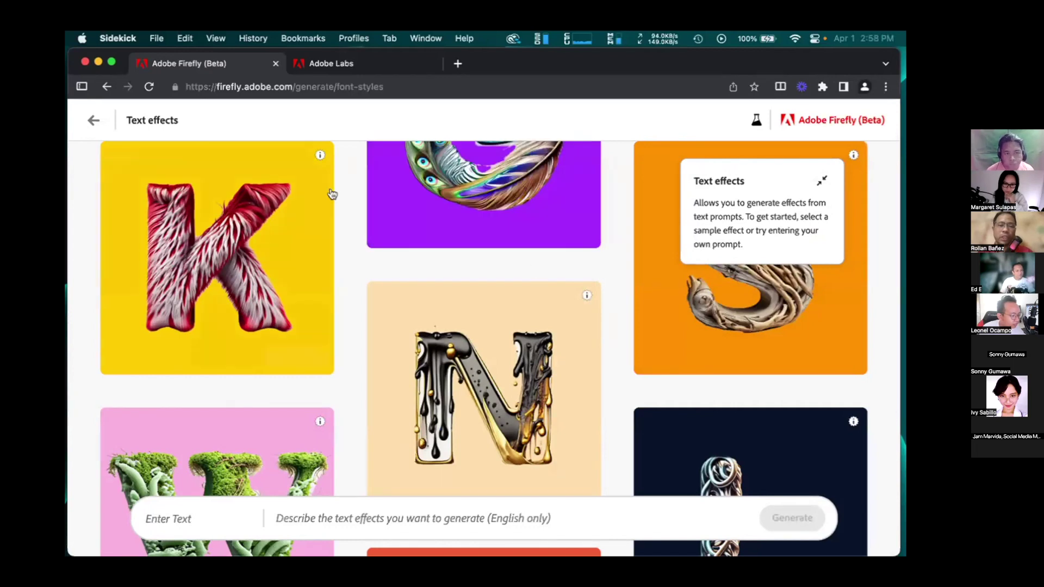
pyautogui.moveTo(319, 158)
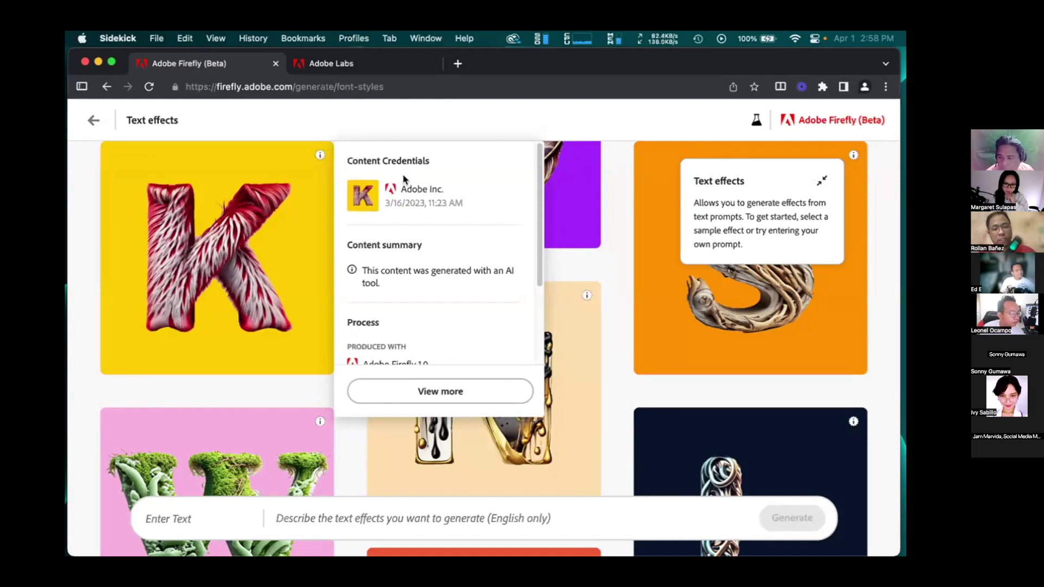
pyautogui.scroll(-3, 459, 335)
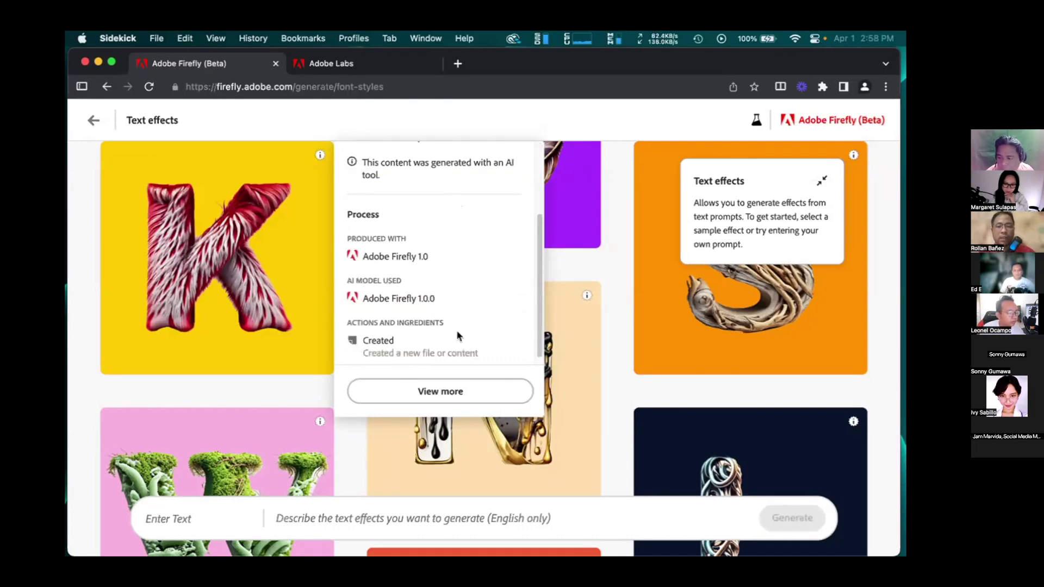
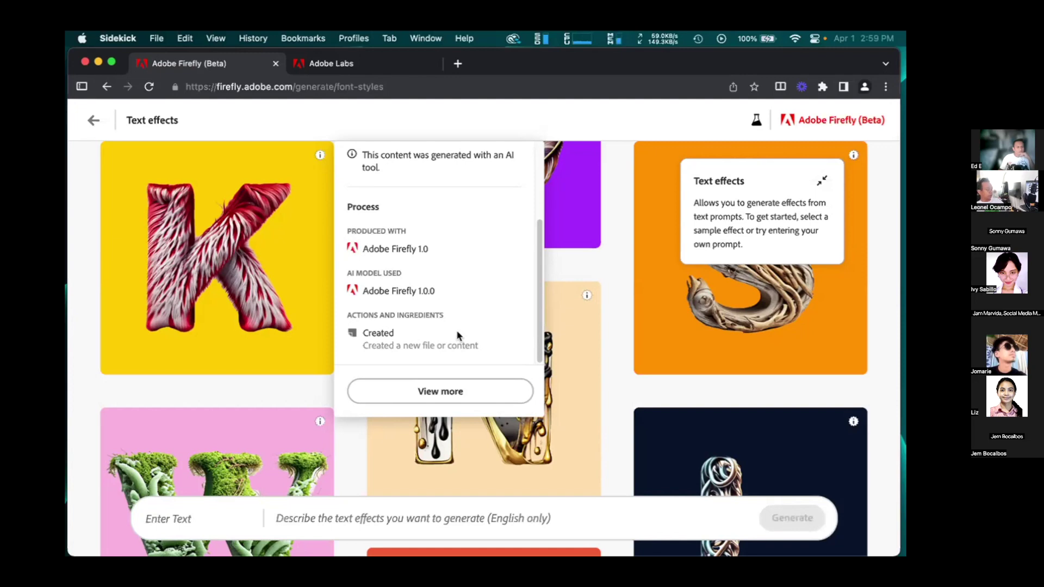
# Return to the Firefly home page and open the Text to image generator
pyautogui.click(94, 120)
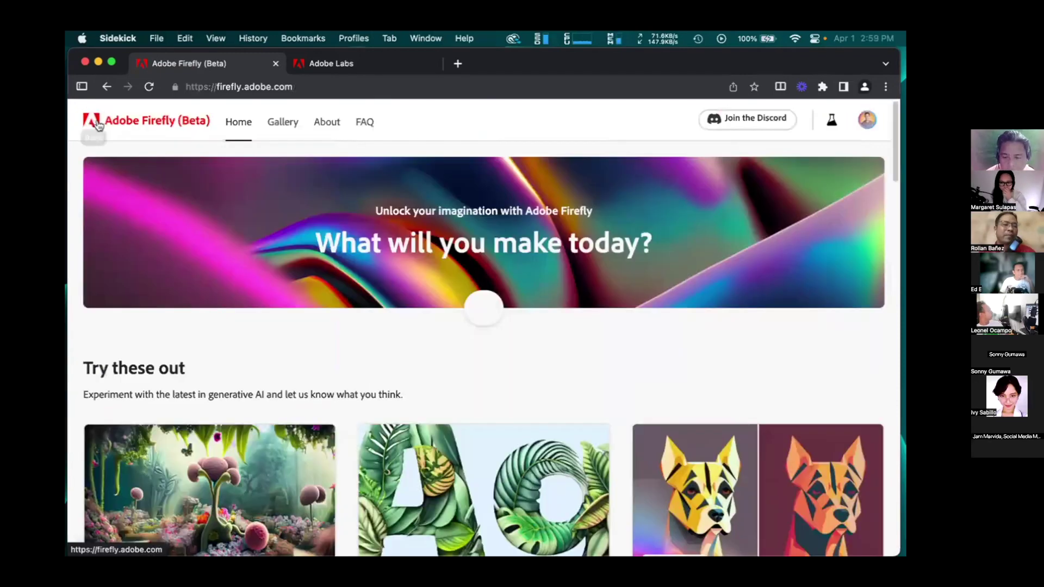
pyautogui.scroll(-5, 334, 380)
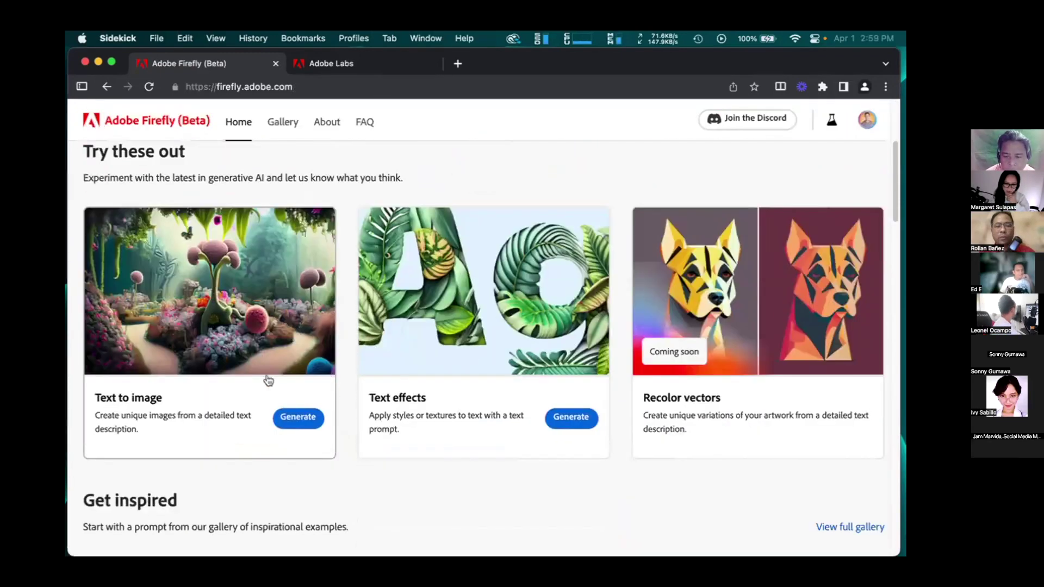
pyautogui.click(226, 337)
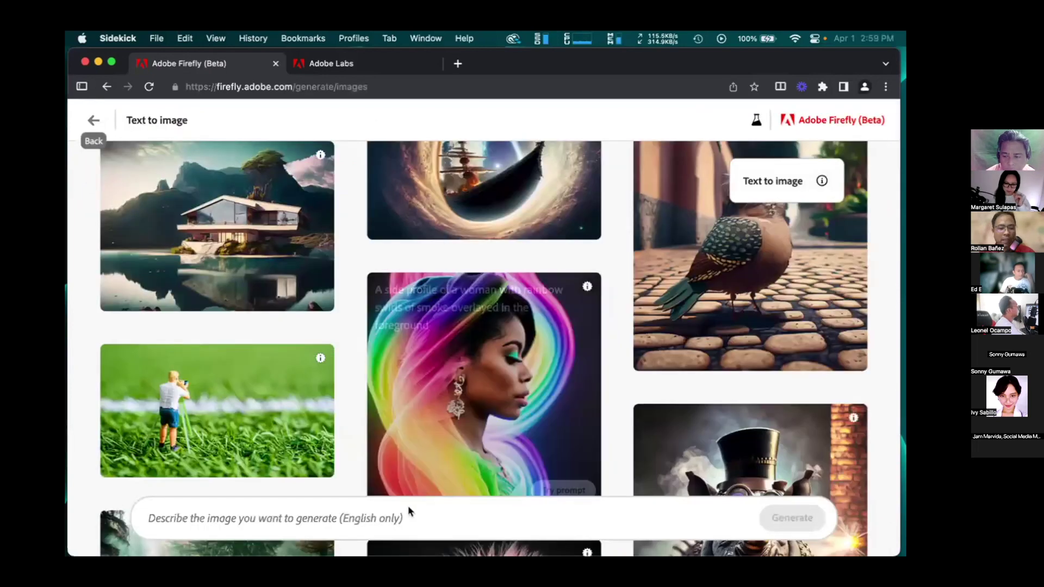
# Generate images from the prompt "hands on a spa product photoshoot"
pyautogui.click(404, 512)
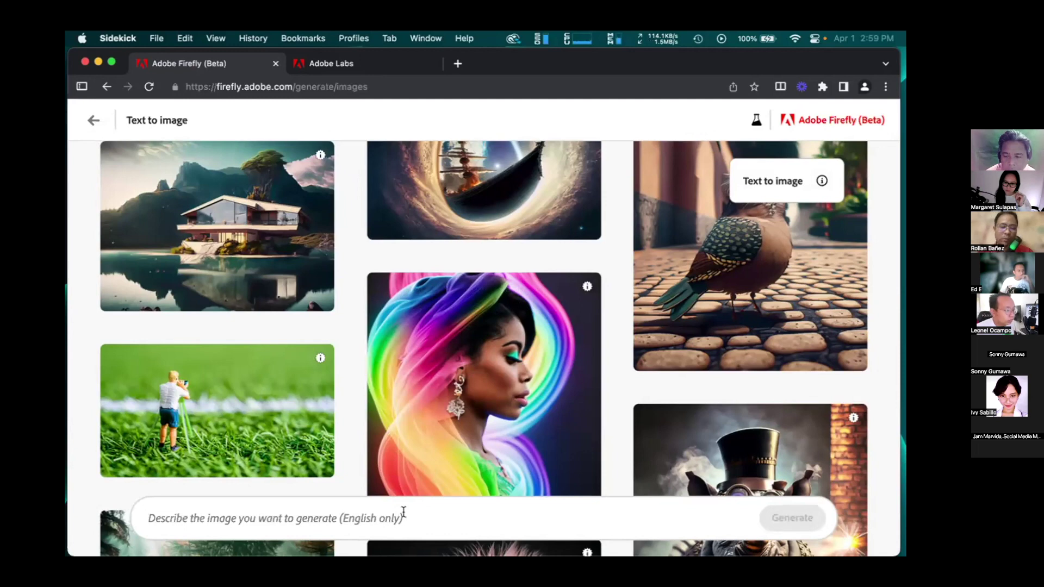
pyautogui.write('hands ')
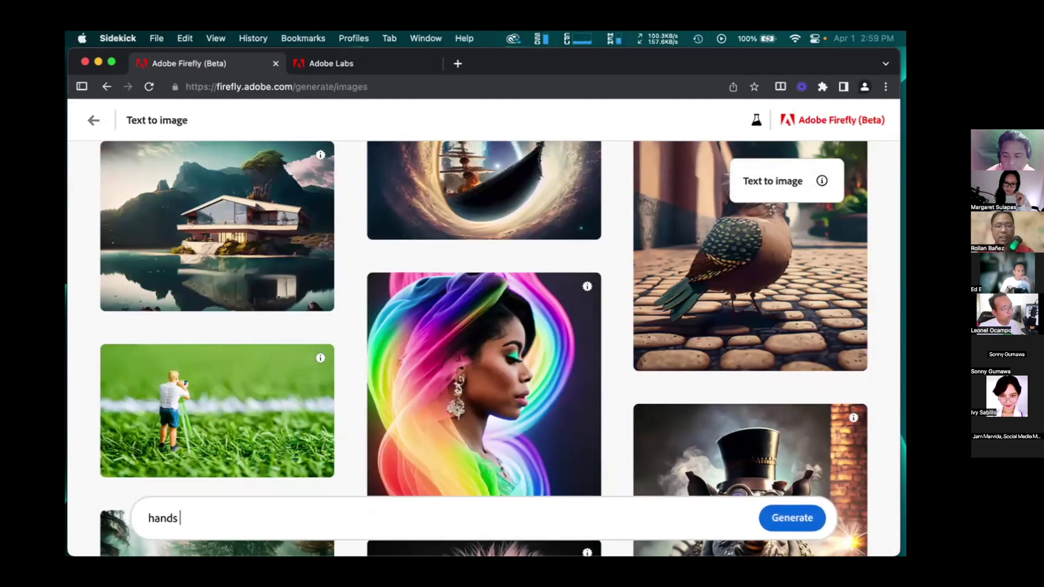
pyautogui.write('on a spac')
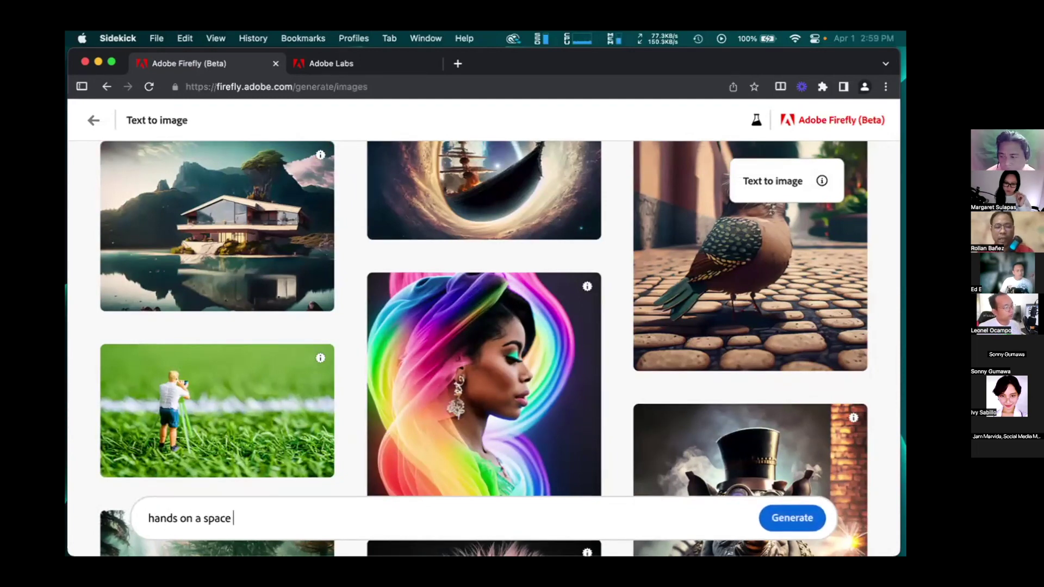
pyautogui.press('BackSpace')
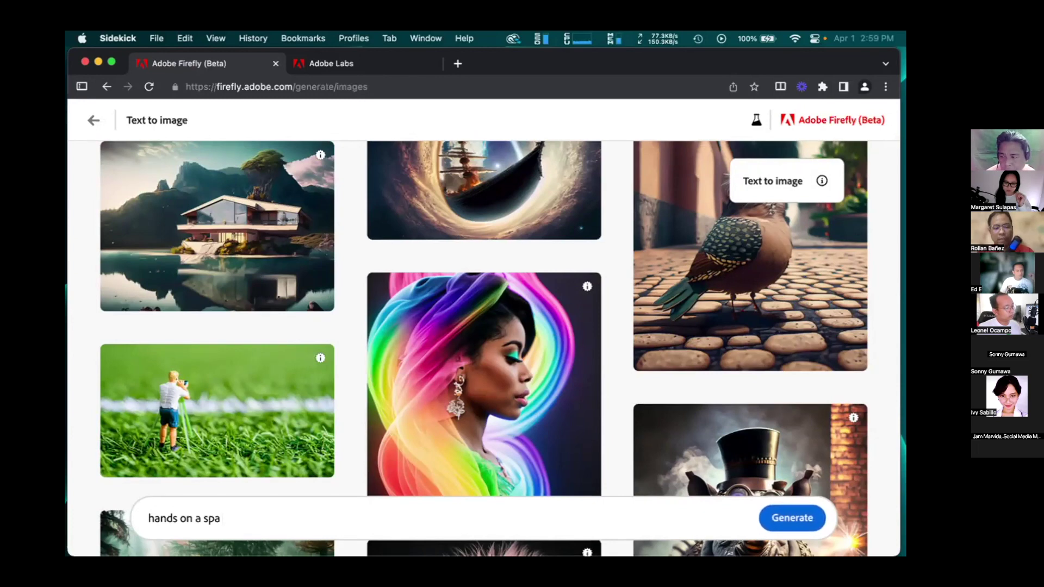
pyautogui.write('product ')
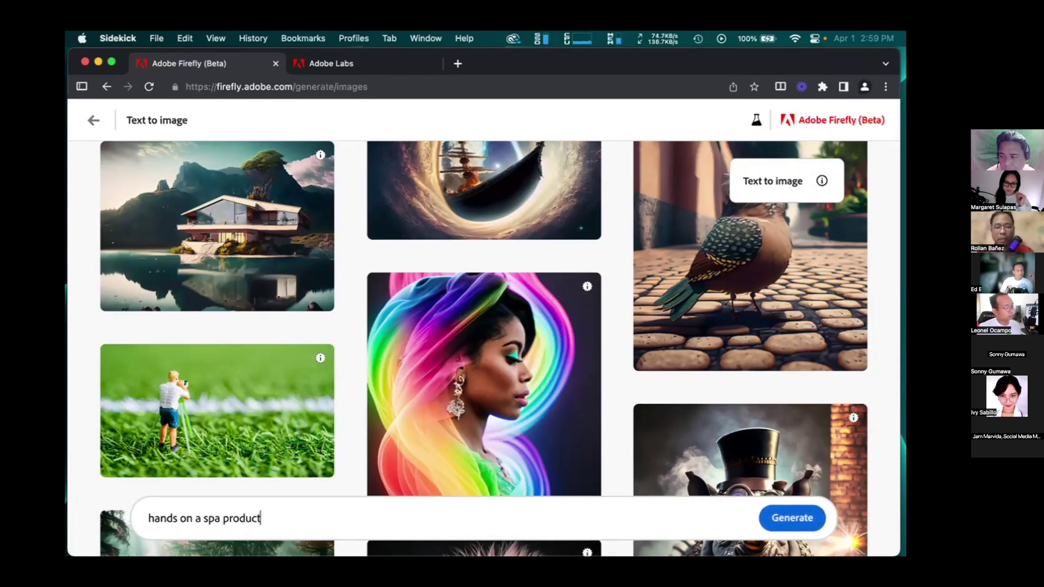
pyautogui.write('photos')
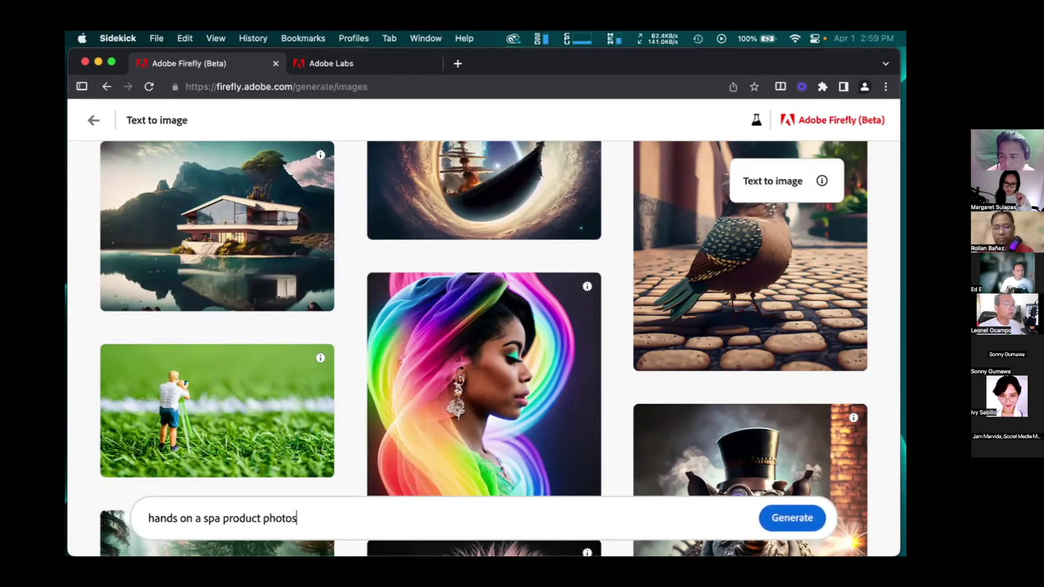
pyautogui.write('hoot')
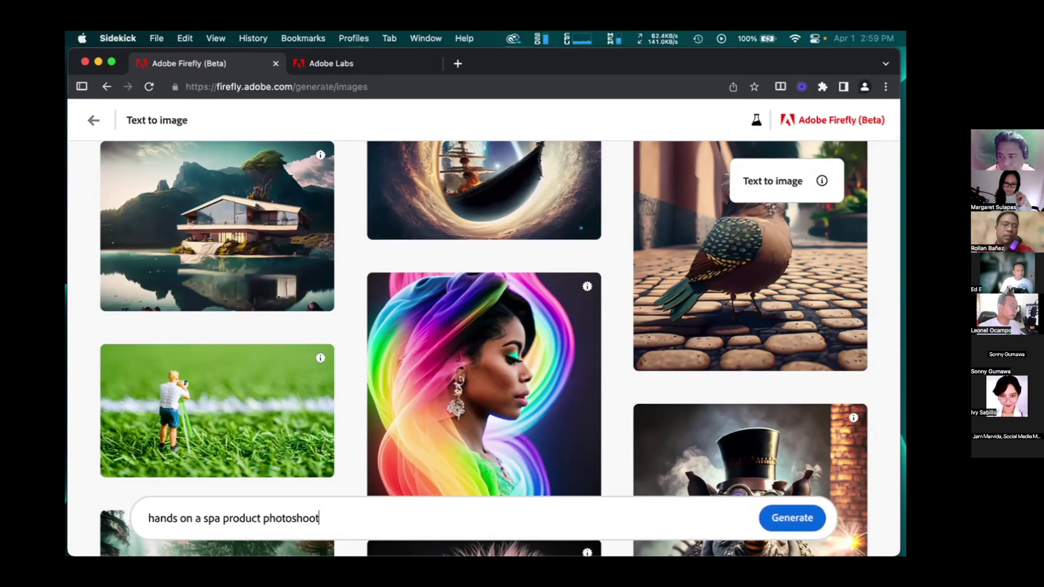
pyautogui.click(783, 519)
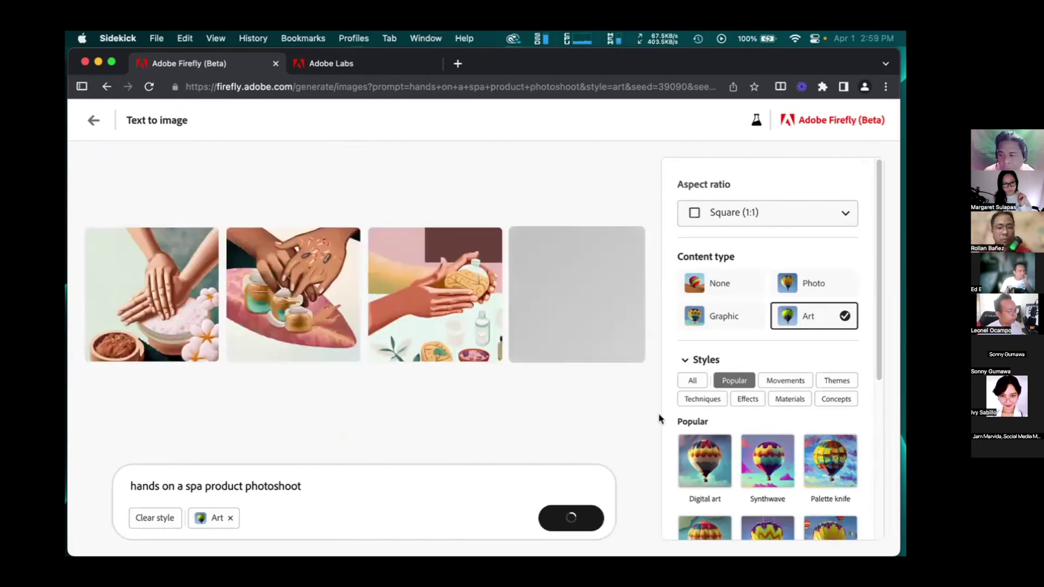
# Rate the fourth spa image, with the pump bottle, negatively, selecting Poor Quality and Distorted results
pyautogui.moveTo(307, 287)
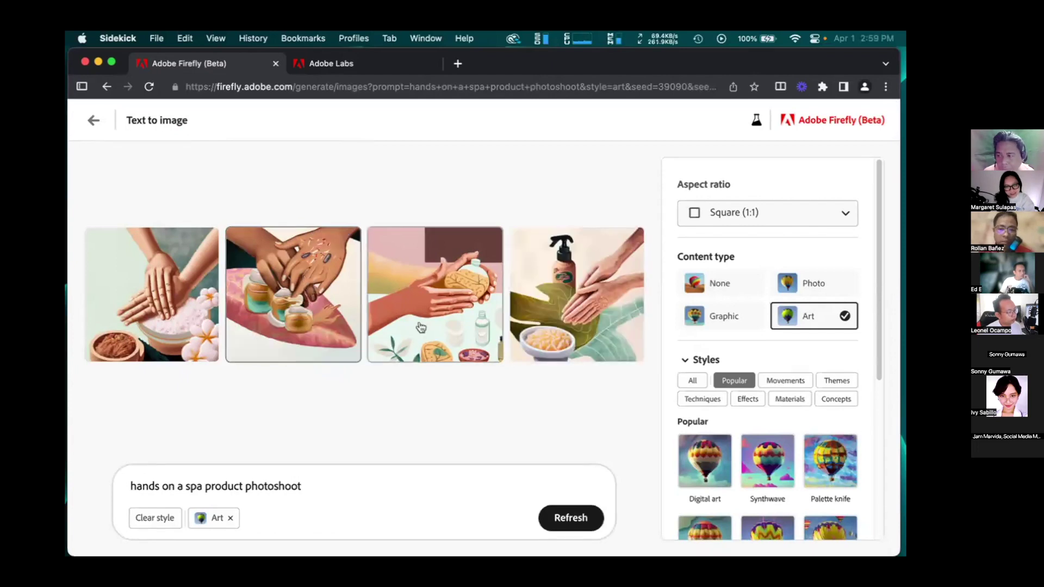
pyautogui.moveTo(580, 320)
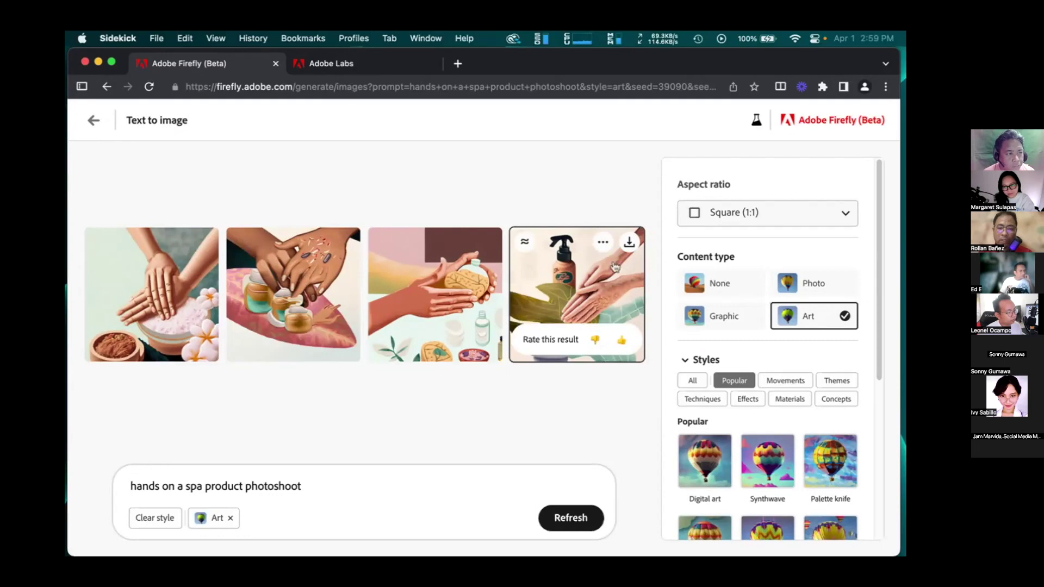
pyautogui.click(595, 341)
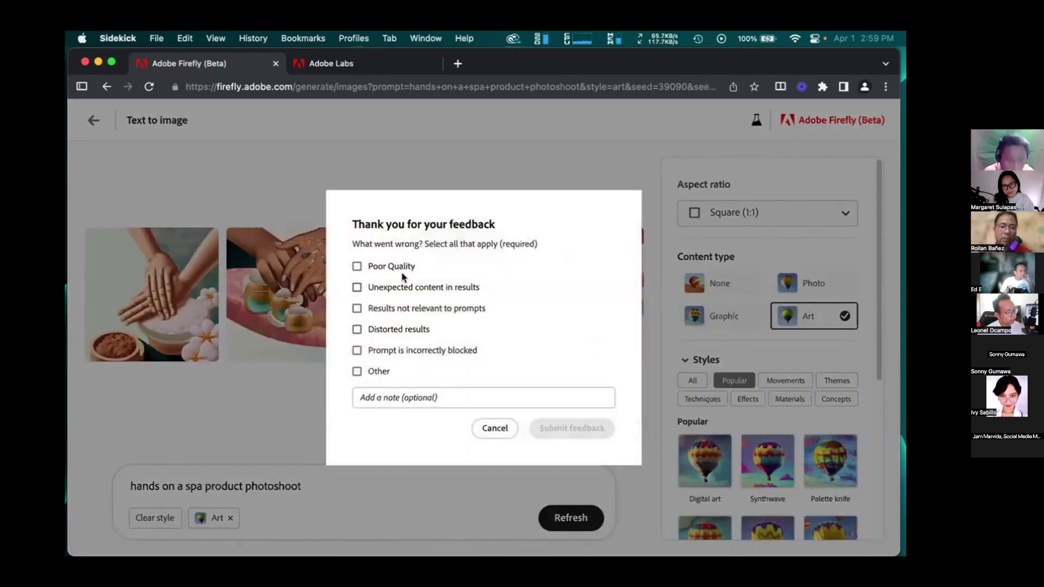
pyautogui.click(400, 272)
pyautogui.click(396, 330)
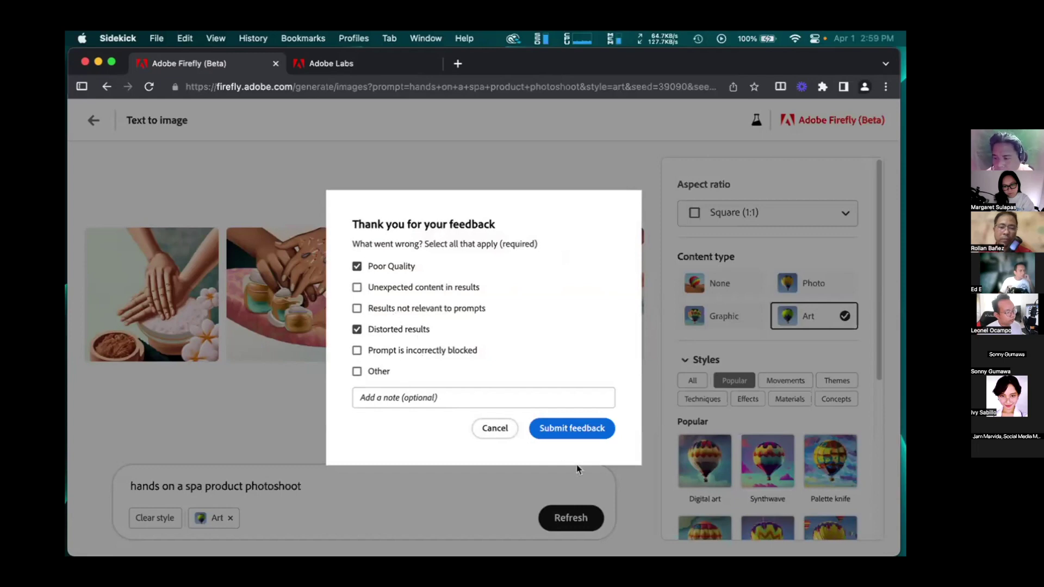
# Add the note "fix the hands please" to the negative feedback and submit it
pyautogui.click(489, 396)
pyautogui.write('fi')
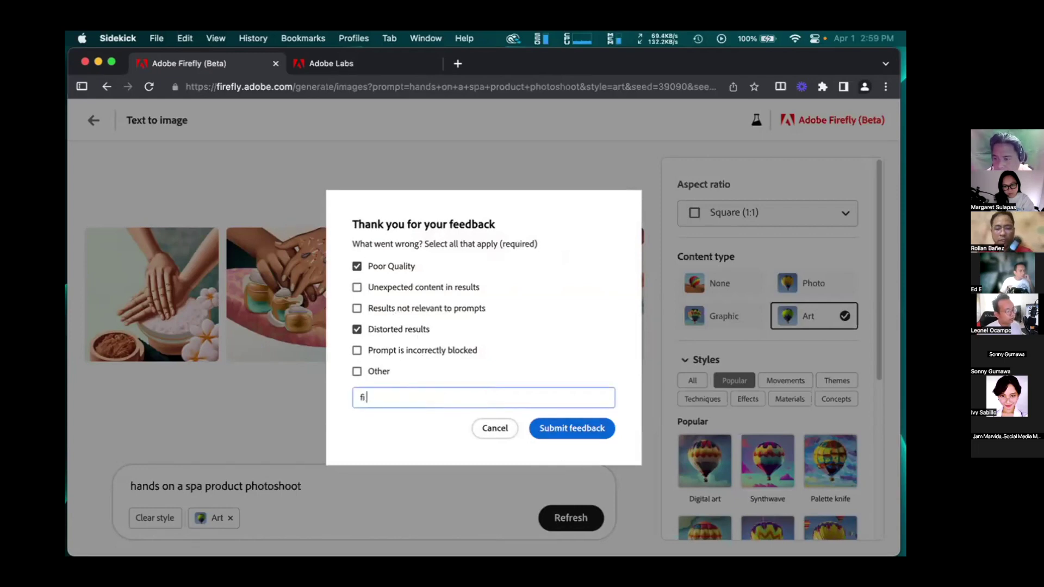
pyautogui.write('x t')
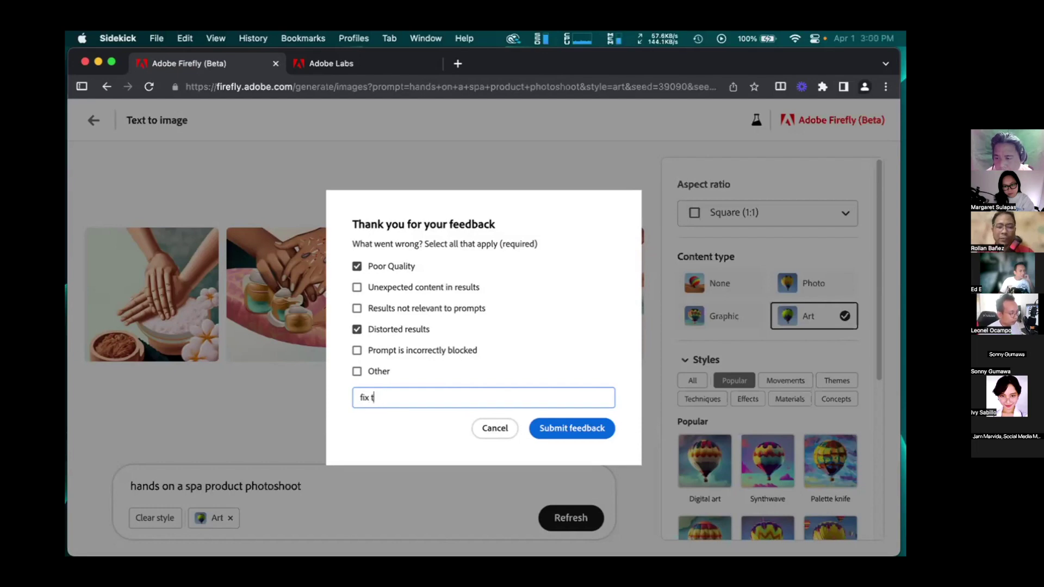
pyautogui.write('he he hands p')
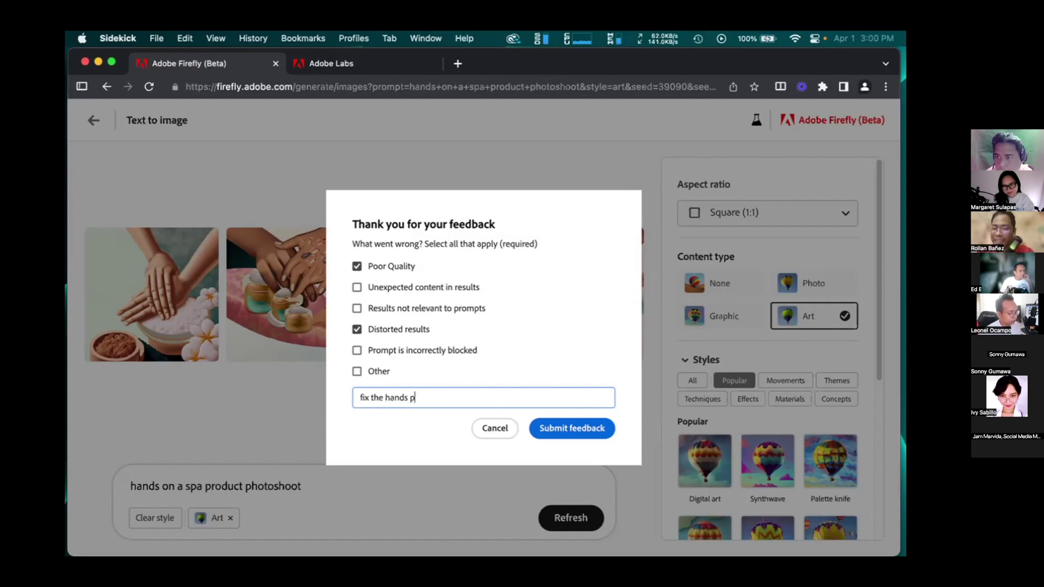
pyautogui.write('lease')
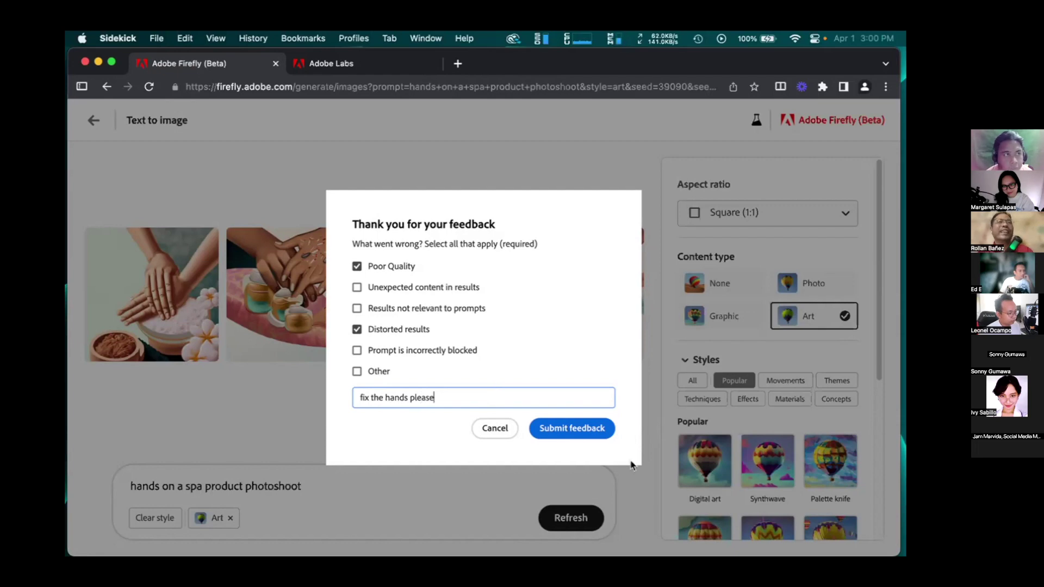
pyautogui.click(579, 437)
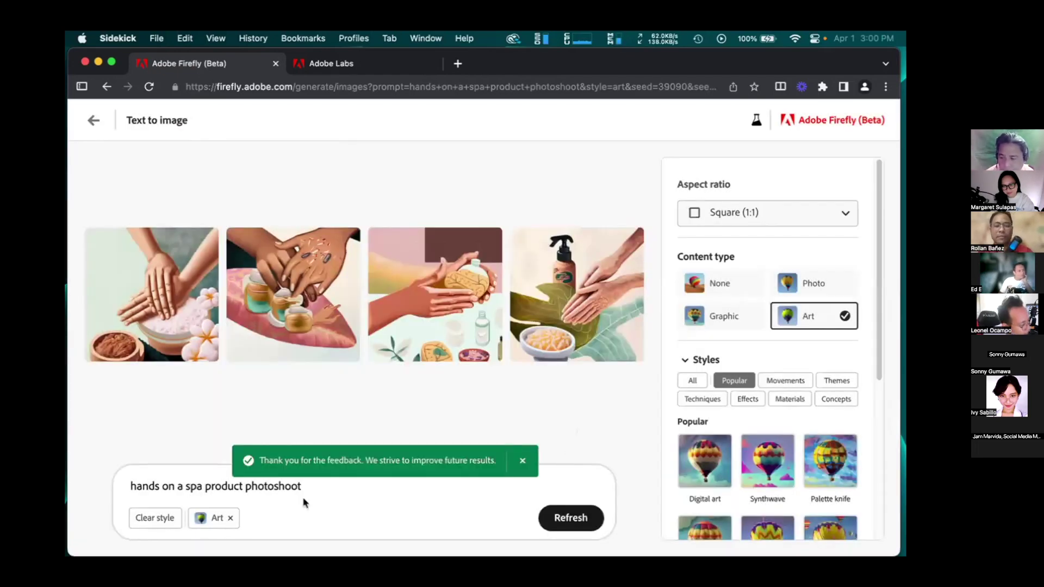
# Replace the spa prompt with "musician in guitar, half body, in busy concert background, low lighting"
pyautogui.click(316, 485)
pyautogui.moveTo(317, 485); pyautogui.dragTo(130, 486)
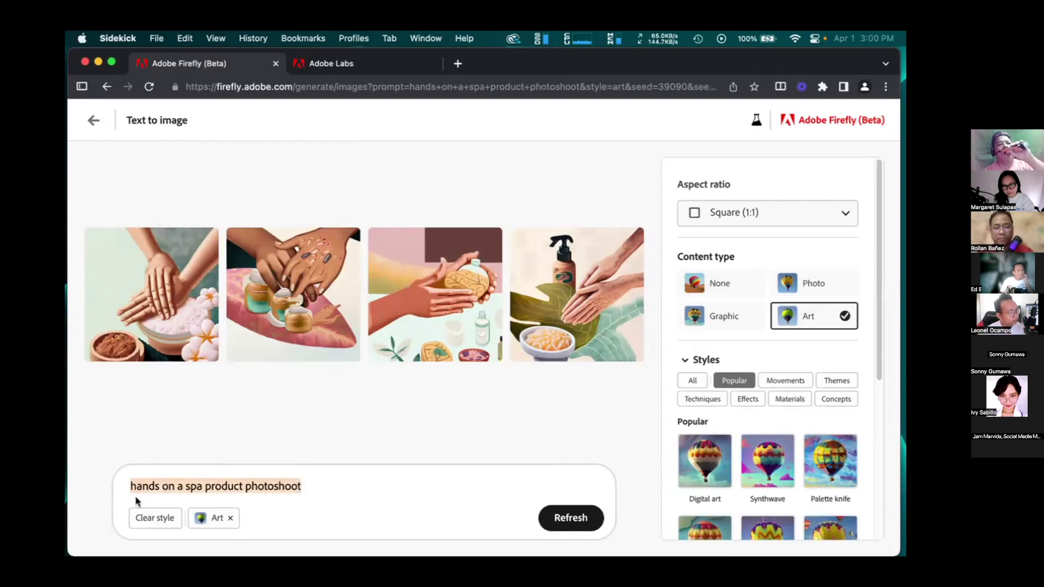
pyautogui.write('musici')
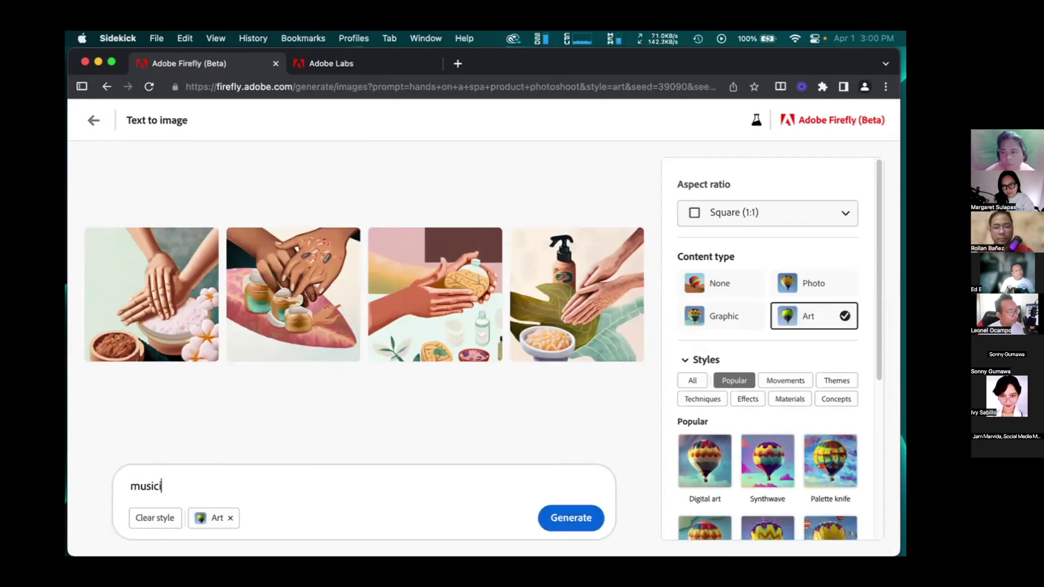
pyautogui.write('an in')
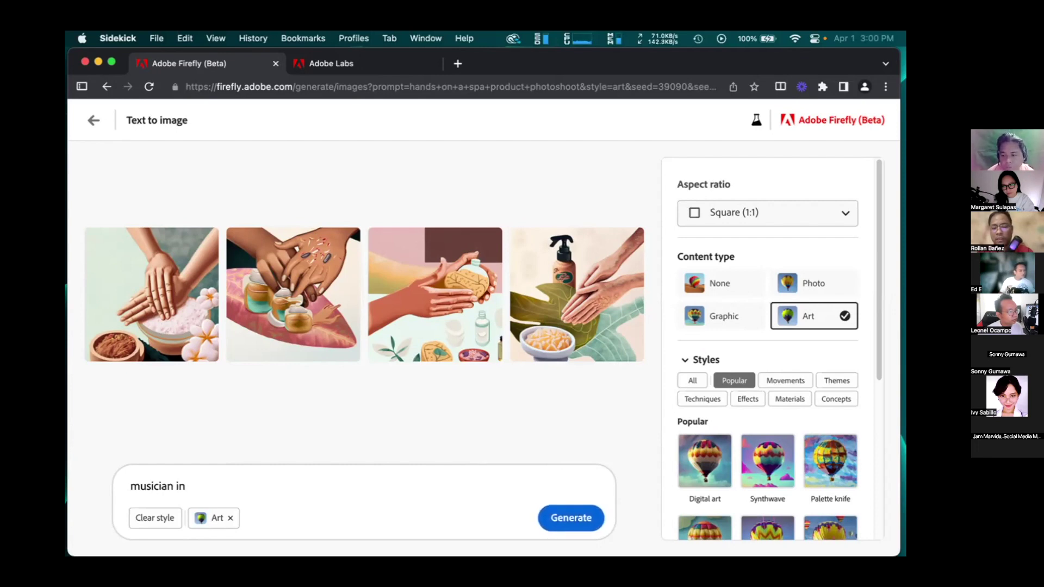
pyautogui.write(' guita')
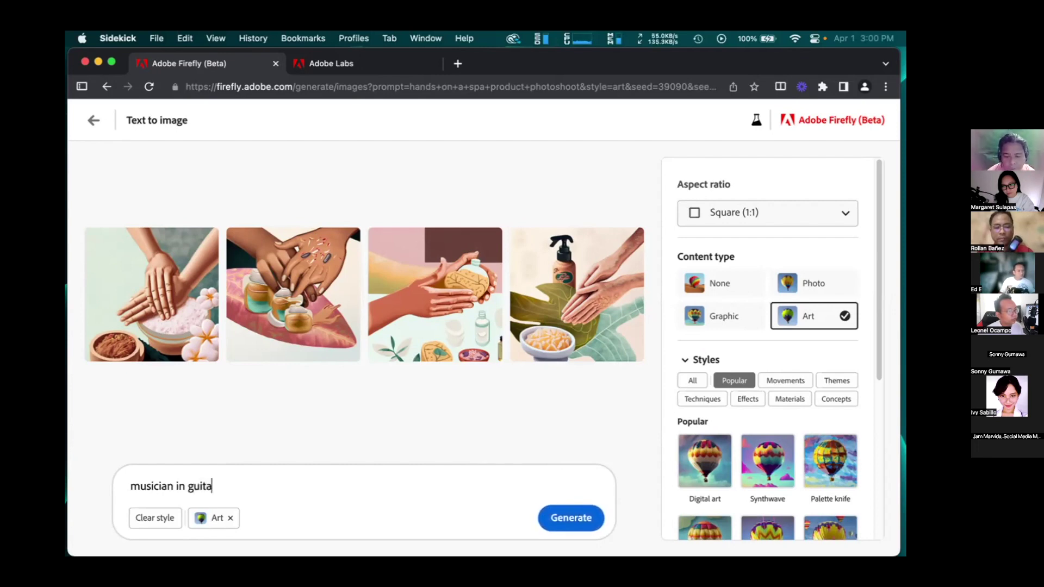
pyautogui.write('r, half')
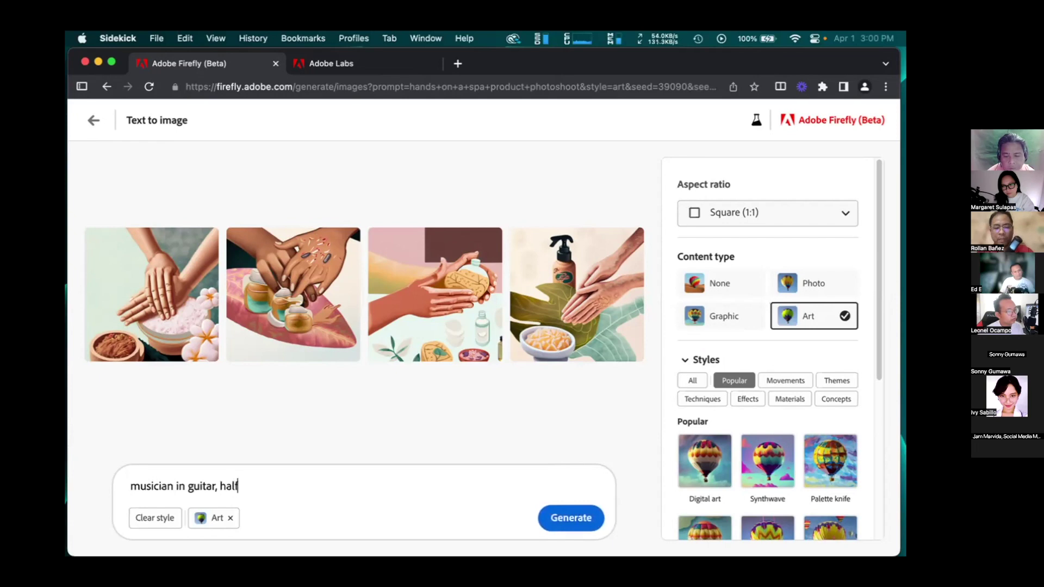
pyautogui.write(' body, ')
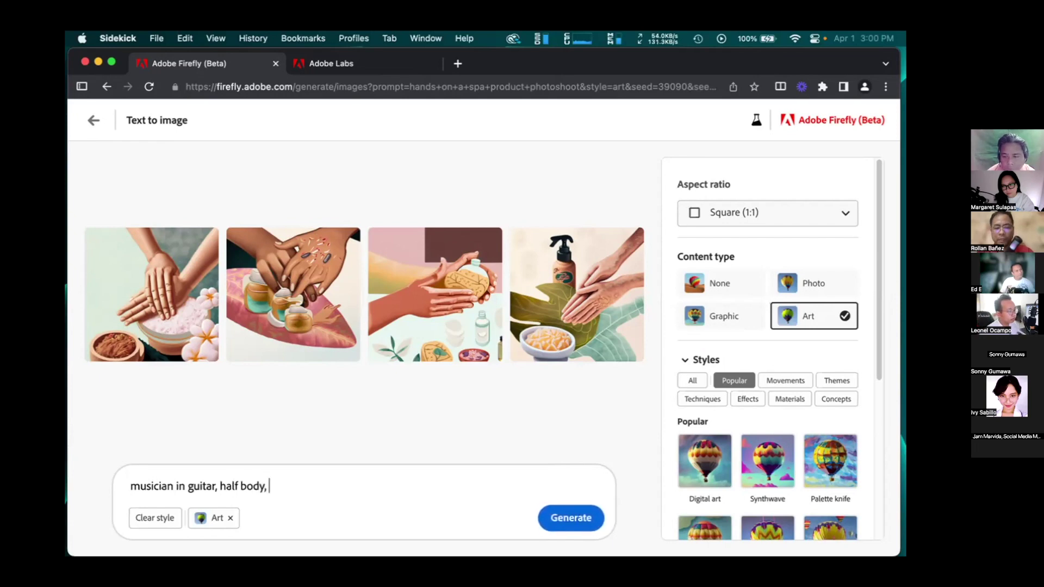
pyautogui.write('in b')
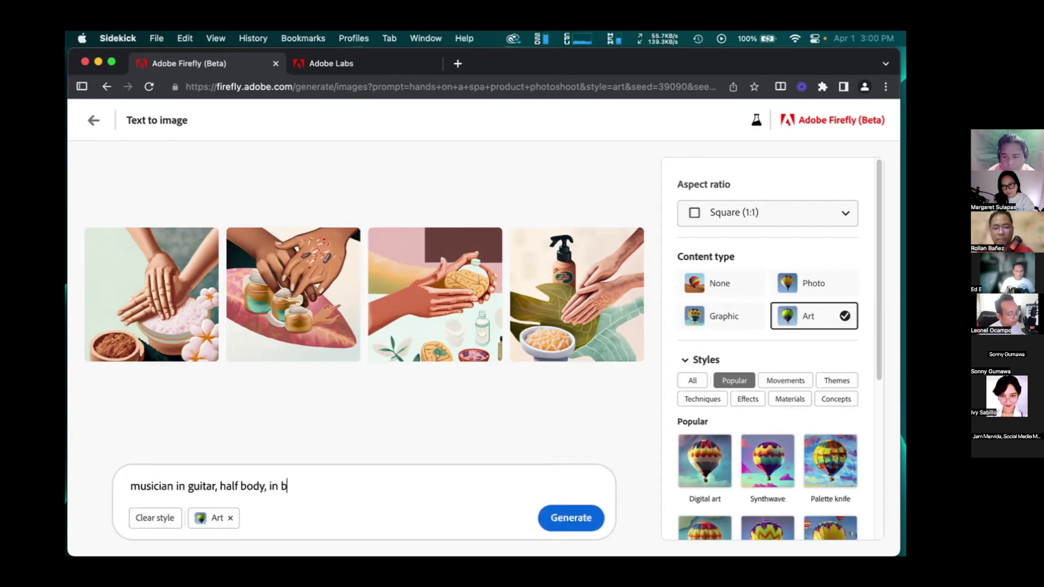
pyautogui.write('usy')
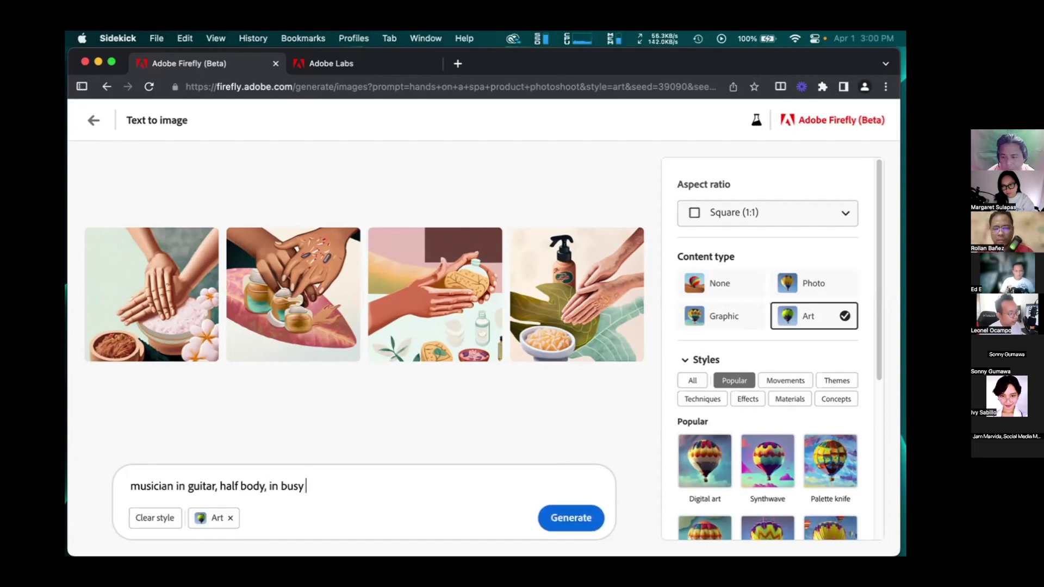
pyautogui.write(' concert ba')
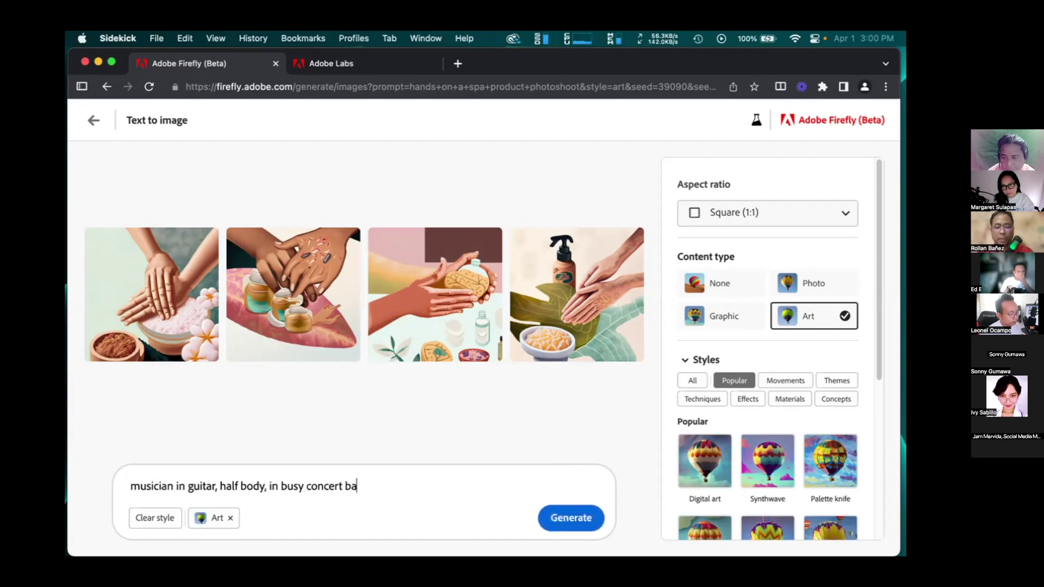
pyautogui.write('ckground, ')
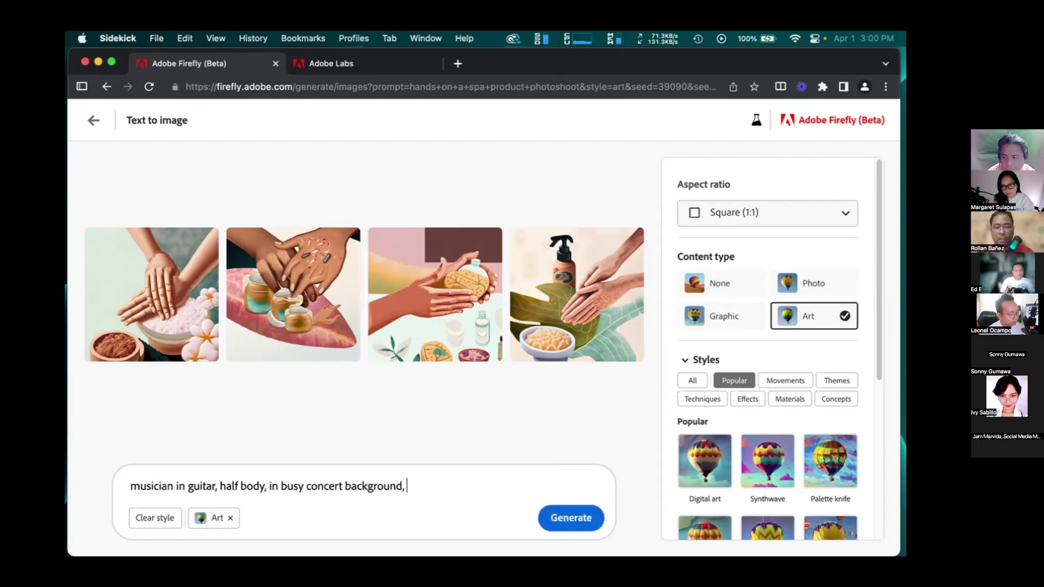
pyautogui.write('low li')
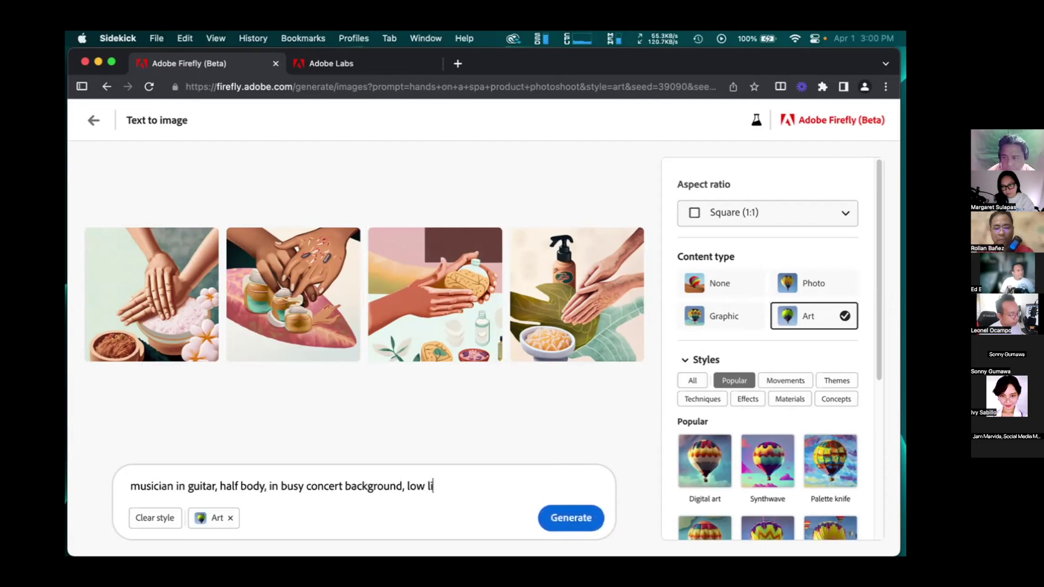
pyautogui.write('ghting')
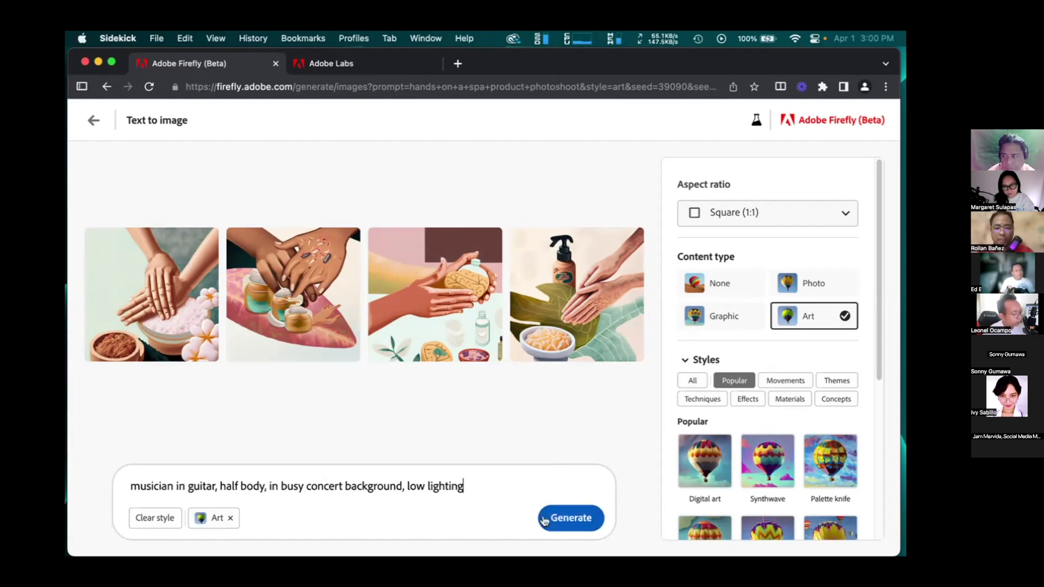
# Extend the musician prompt with ", in the style of Gustave Dore"
pyautogui.write('in')
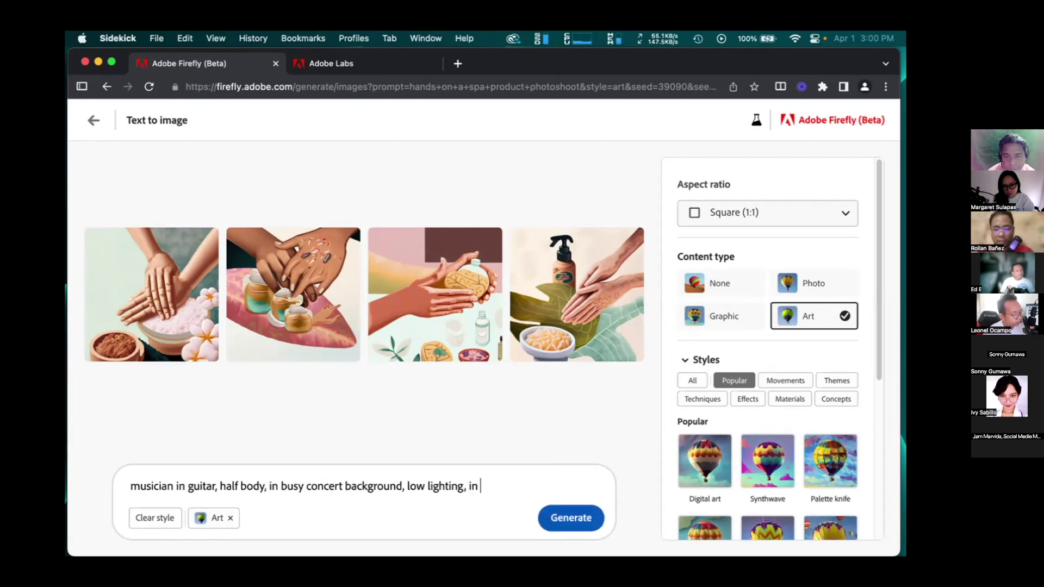
pyautogui.press('BackSpace')
pyautogui.press('BackSpace')
pyautogui.press('BackSpace')
pyautogui.write('in ')
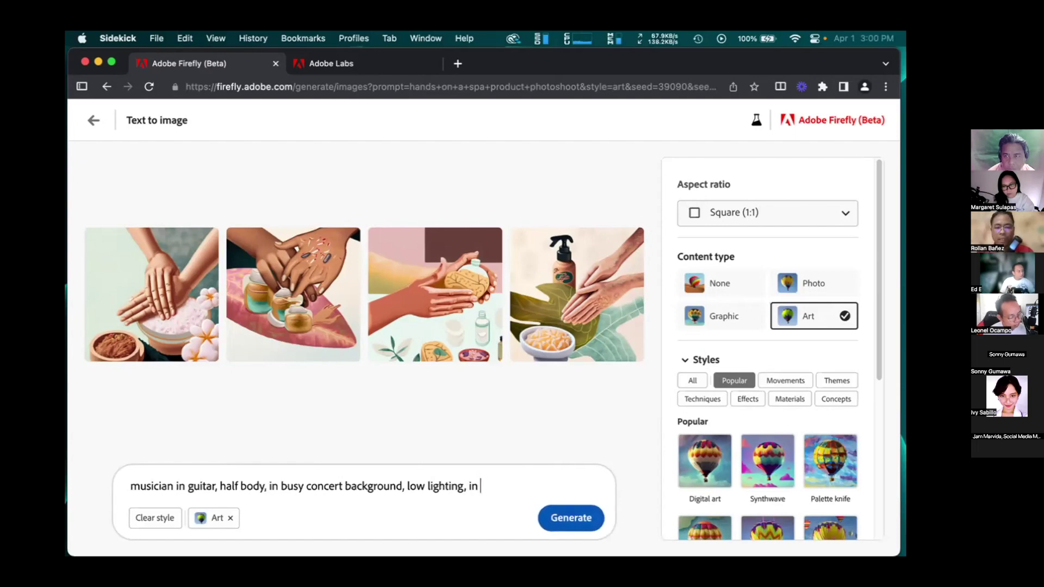
pyautogui.write('the style of')
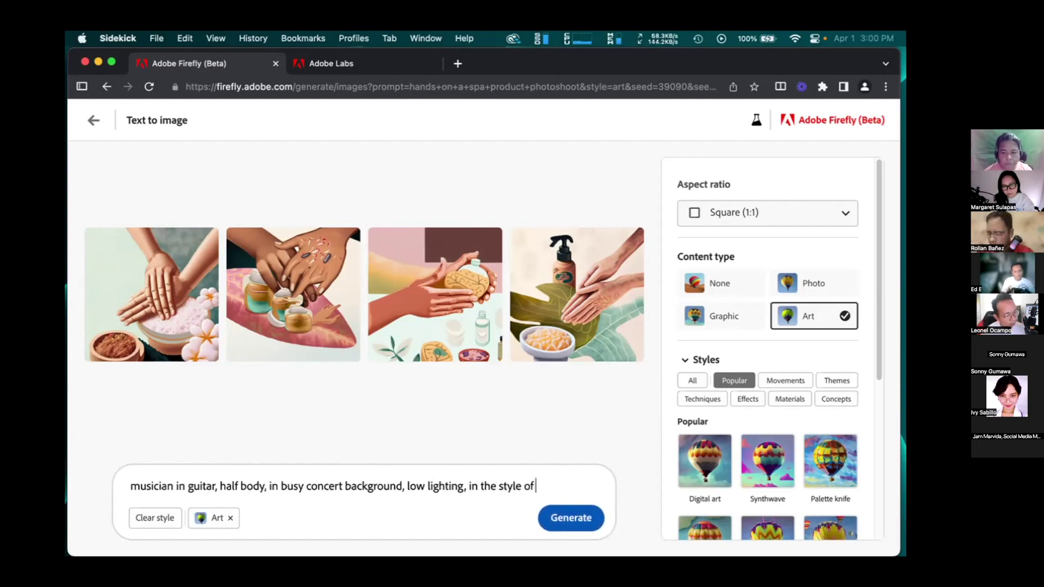
pyautogui.write(' Gusto')
pyautogui.press('BackSpace')
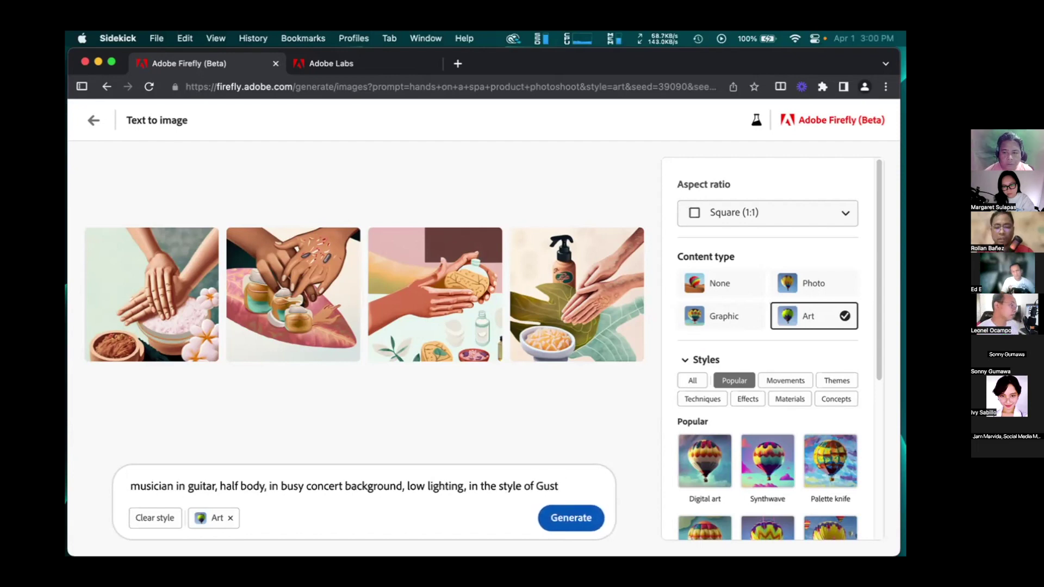
pyautogui.write('ave Dore')
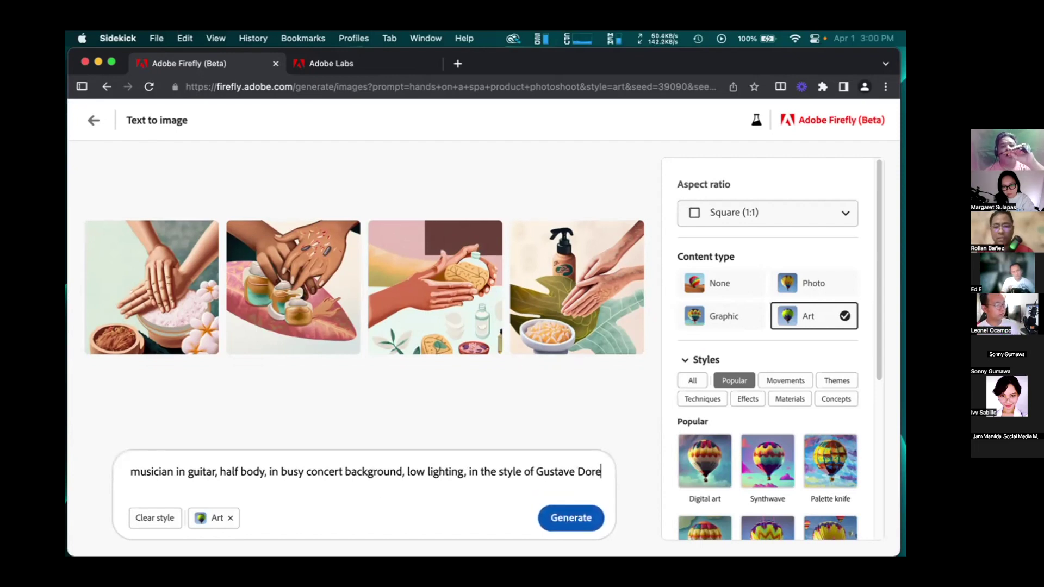
pyautogui.write(', german ')
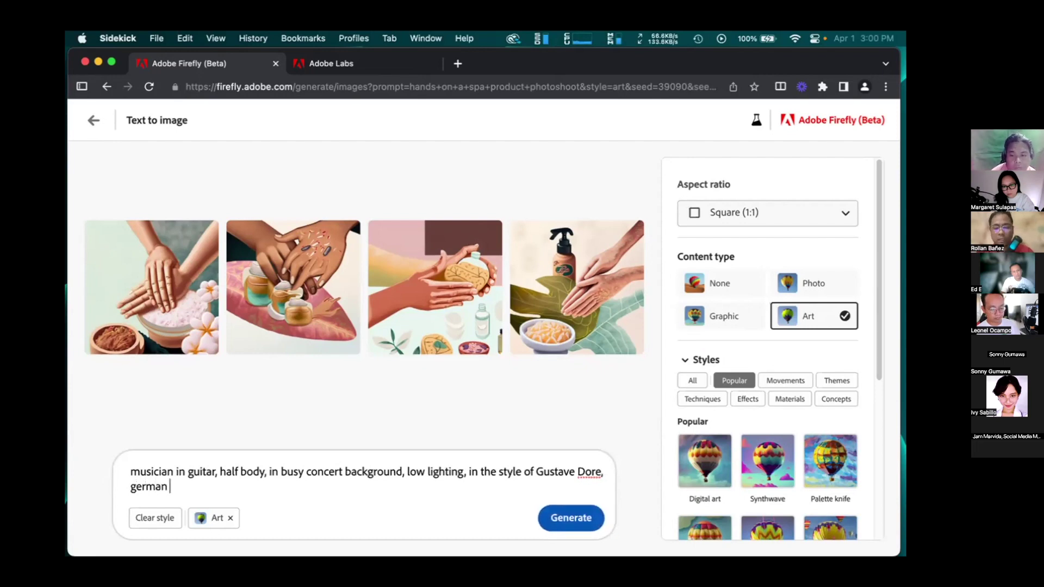
pyautogui.write('e')
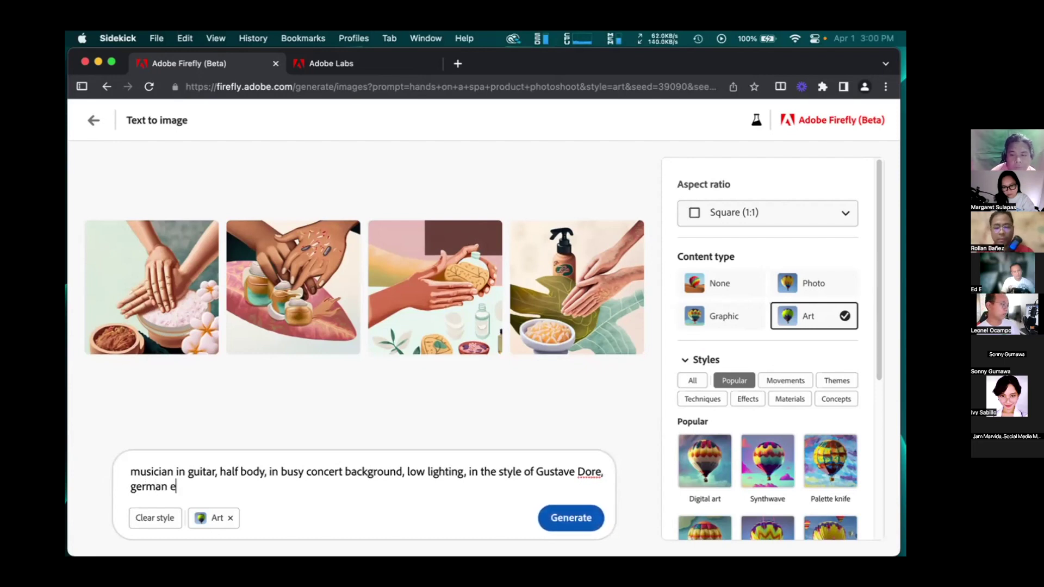
pyautogui.write('xp')
pyautogui.press('BackSpace')
pyautogui.press('BackSpace')
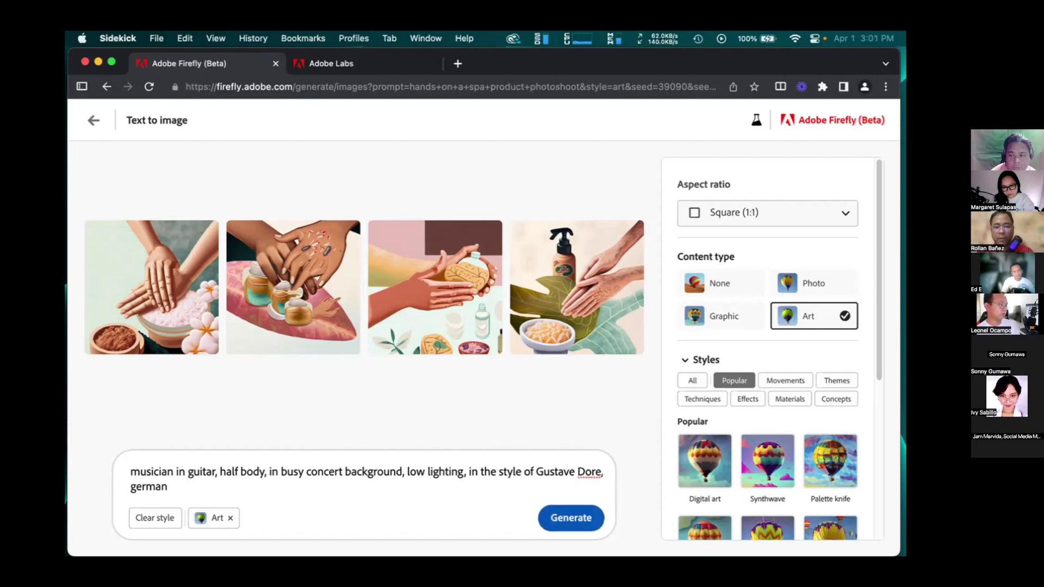
pyautogui.write('experi')
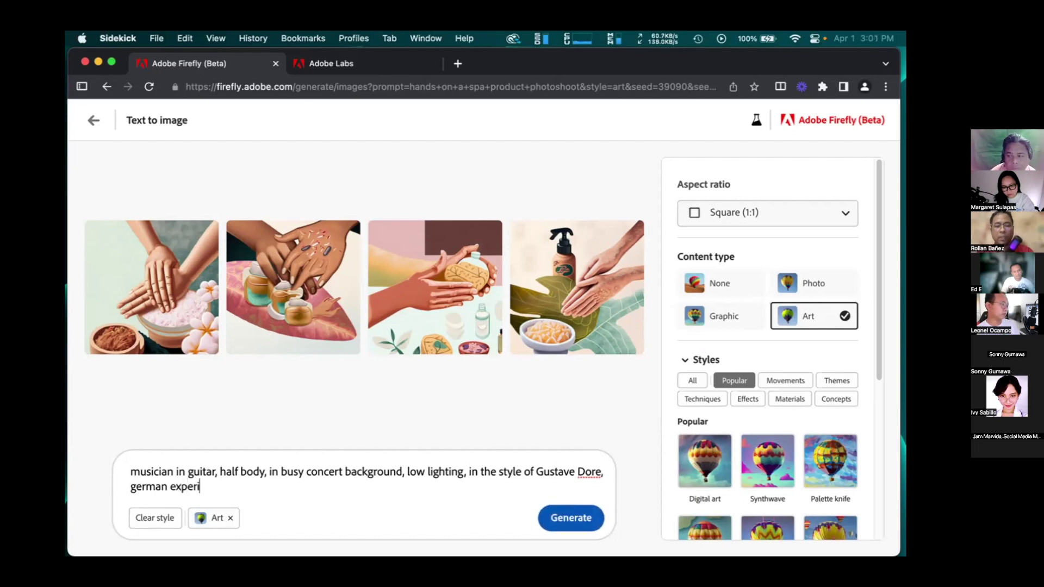
pyautogui.press('BackSpace')
pyautogui.press('BackSpace')
pyautogui.press('BackSpace')
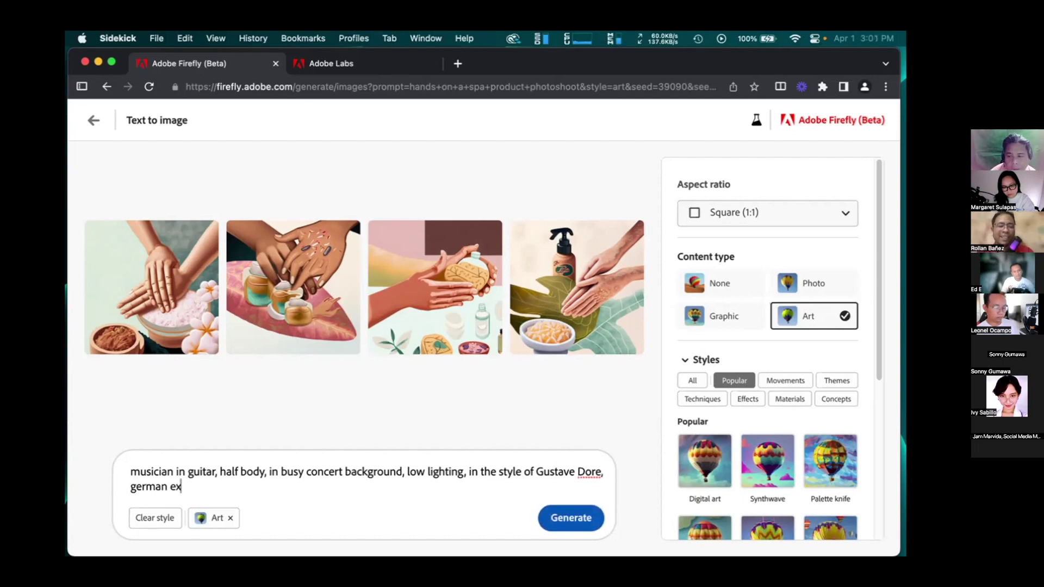
pyautogui.press('super+shift+Left')
pyautogui.press('BackSpace')
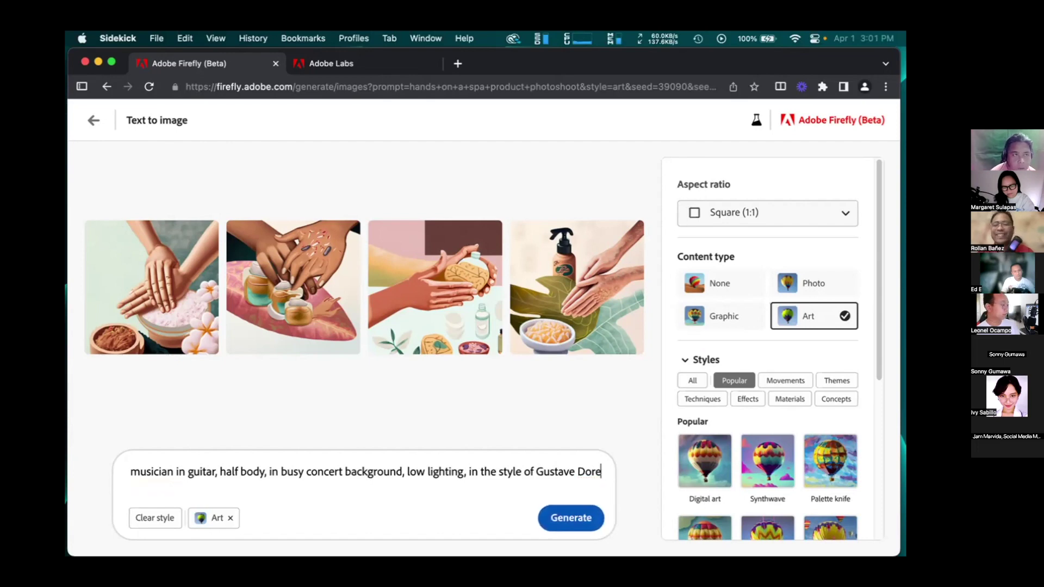
# Generate the guitar musician images and regenerate them with the Photo content type
pyautogui.click(558, 523)
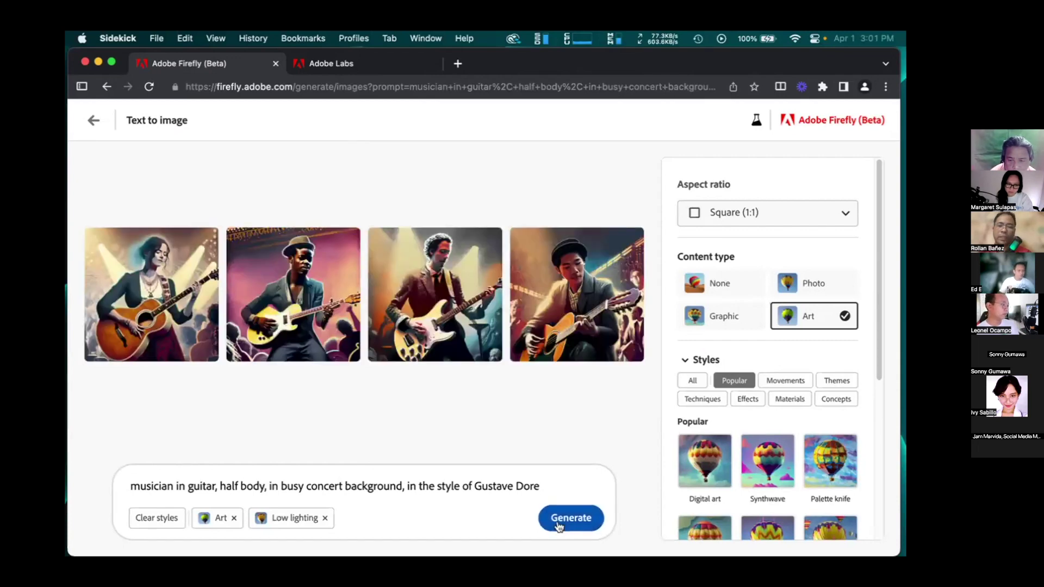
pyautogui.click(797, 277)
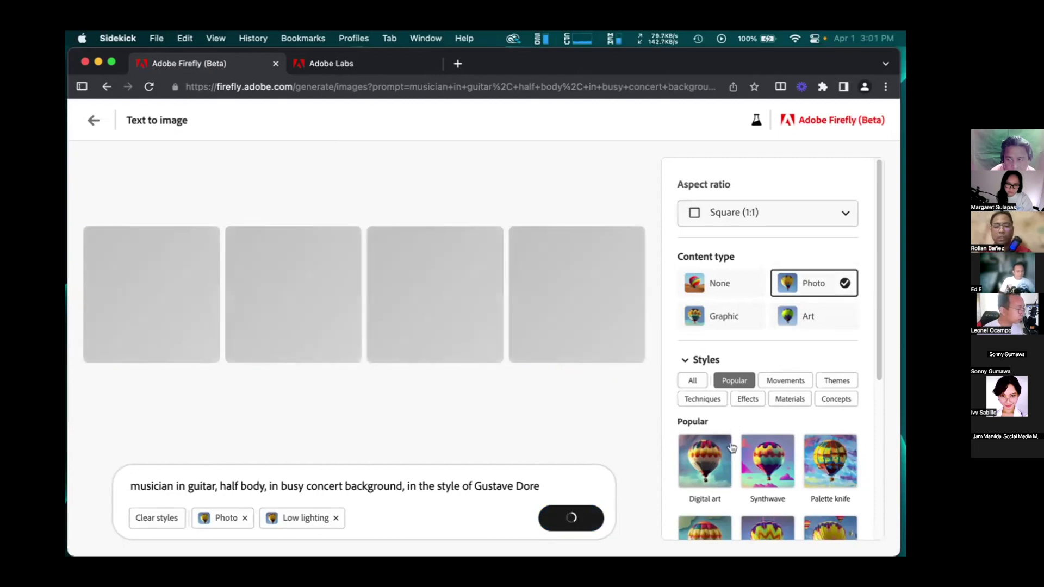
pyautogui.scroll(-5, 736, 430)
pyautogui.scroll(-1, 731, 458)
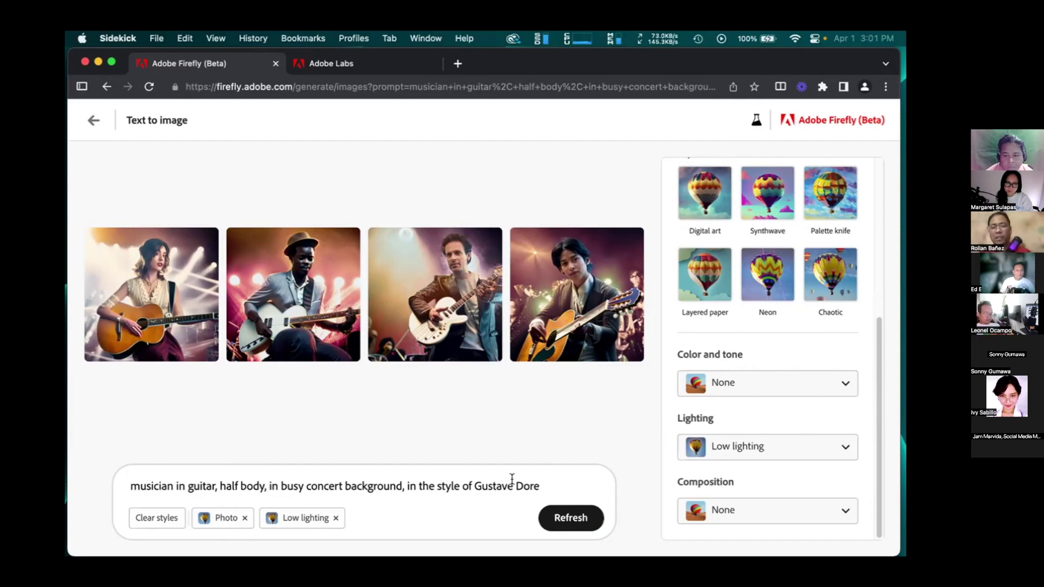
pyautogui.scroll(3, 761, 381)
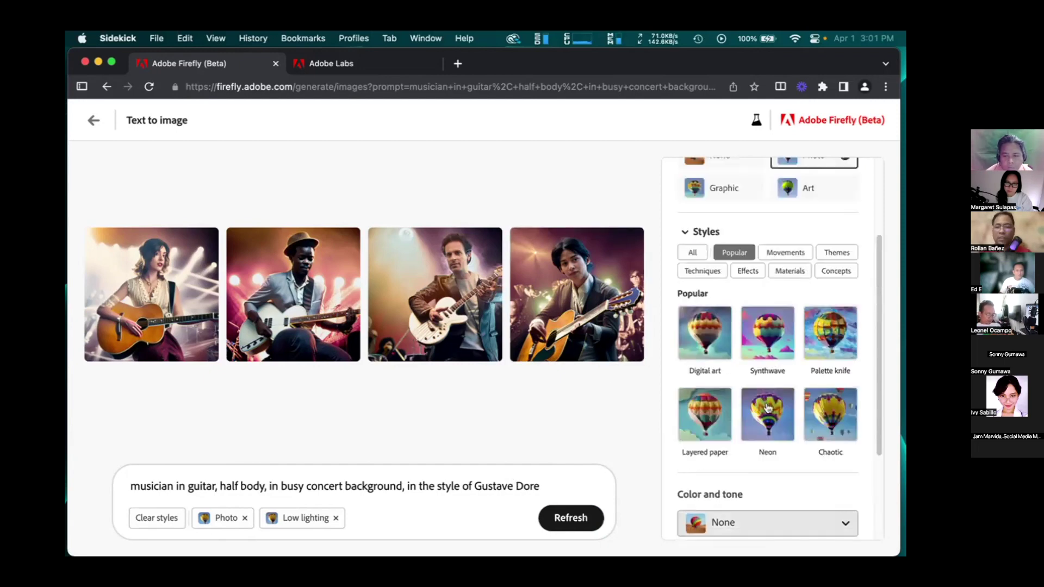
pyautogui.scroll(4, 768, 408)
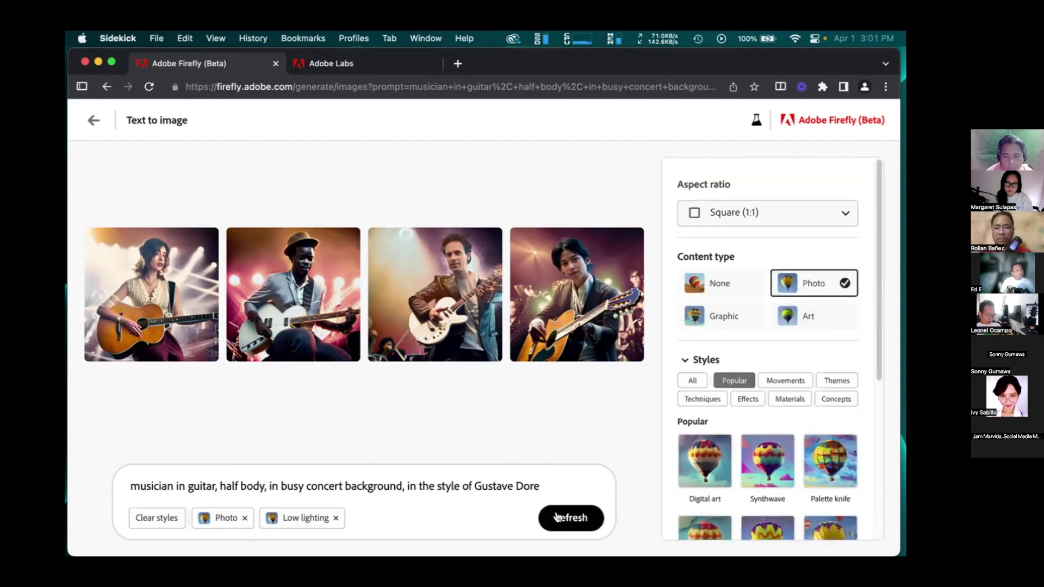
# Return to the Text to image gallery and try the sample prompt of the 1920's angular woman in green dress
pyautogui.click(95, 128)
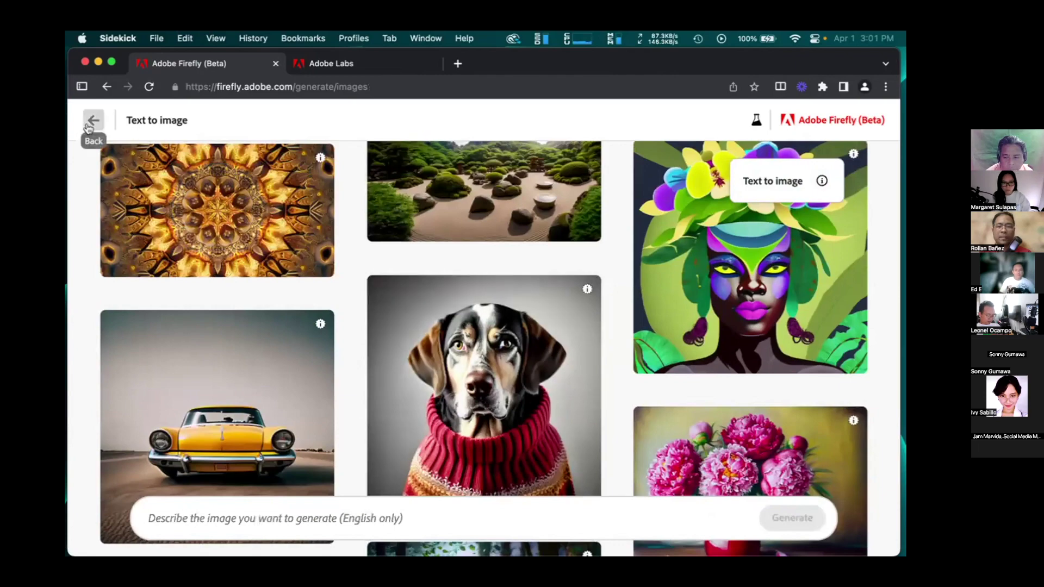
pyautogui.click(89, 125)
pyautogui.click(107, 88)
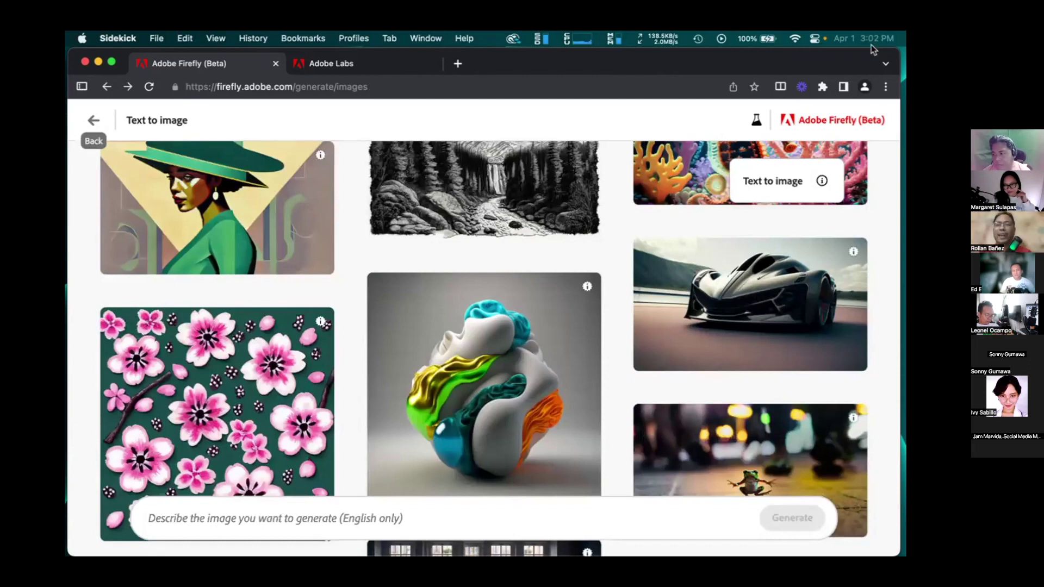
pyautogui.scroll(2, 338, 260)
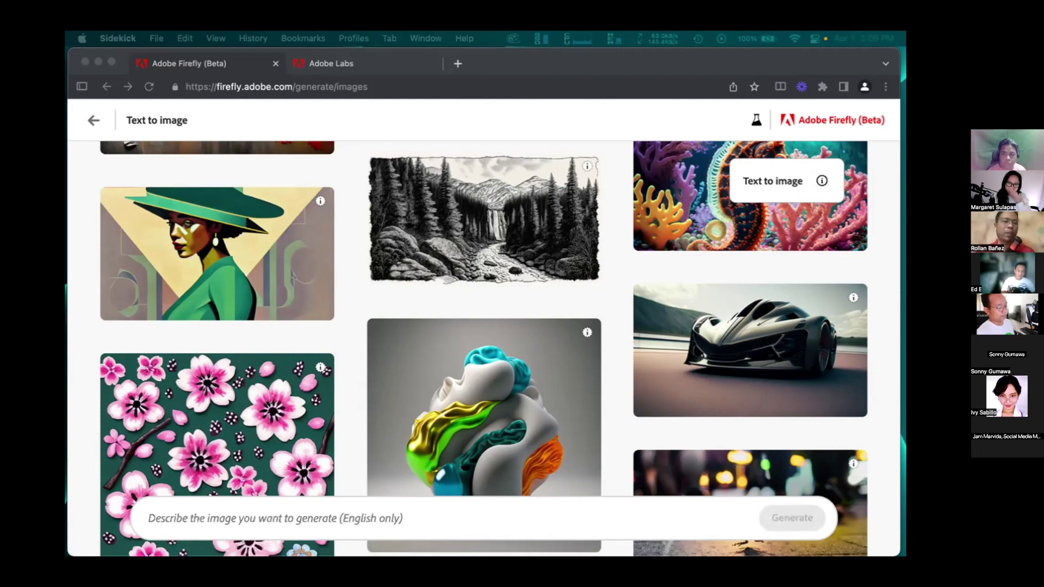
pyautogui.click(248, 244)
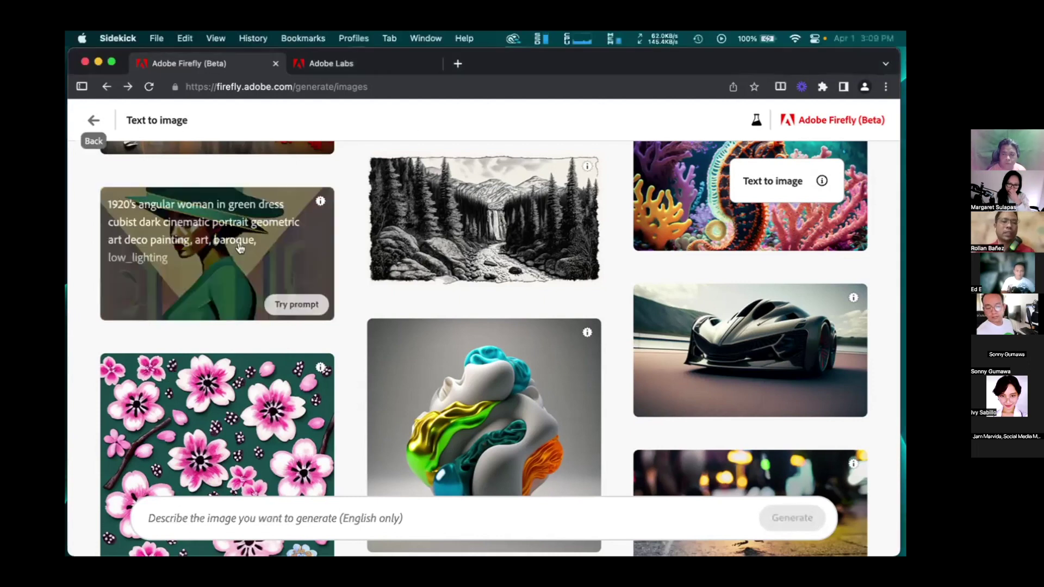
pyautogui.click(234, 261)
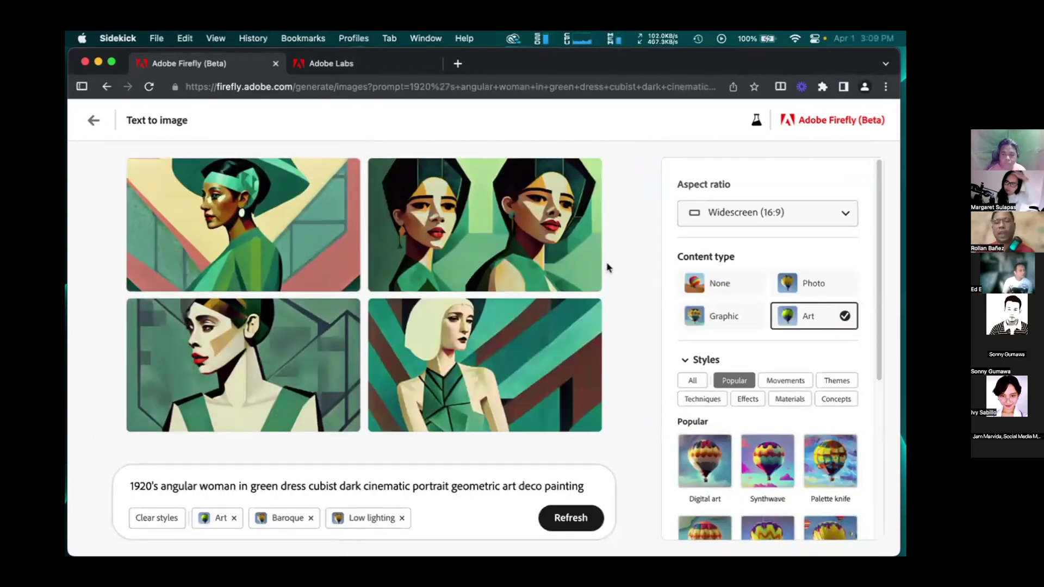
pyautogui.moveTo(589, 179)
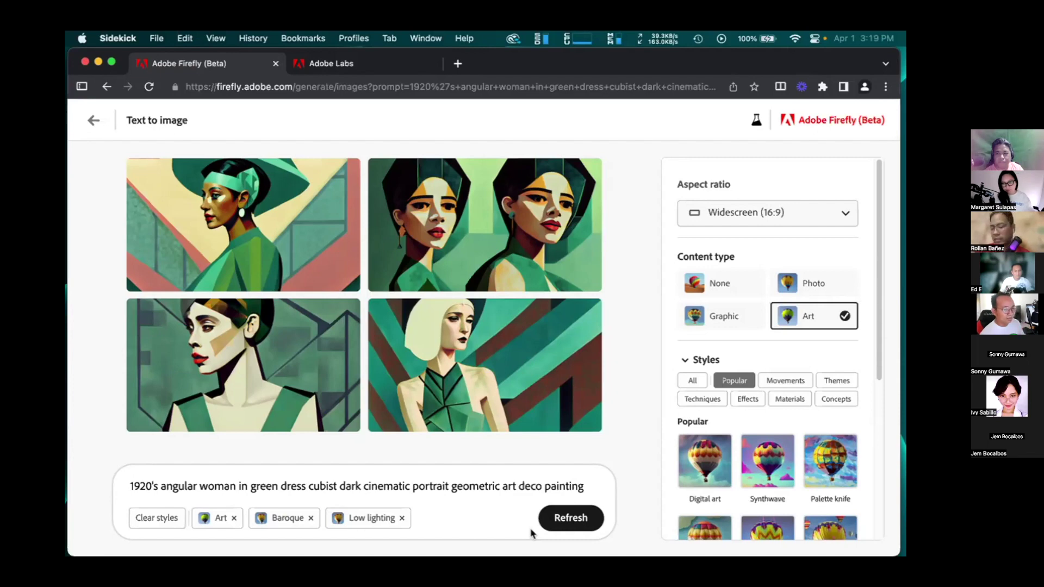
pyautogui.moveTo(530, 546)
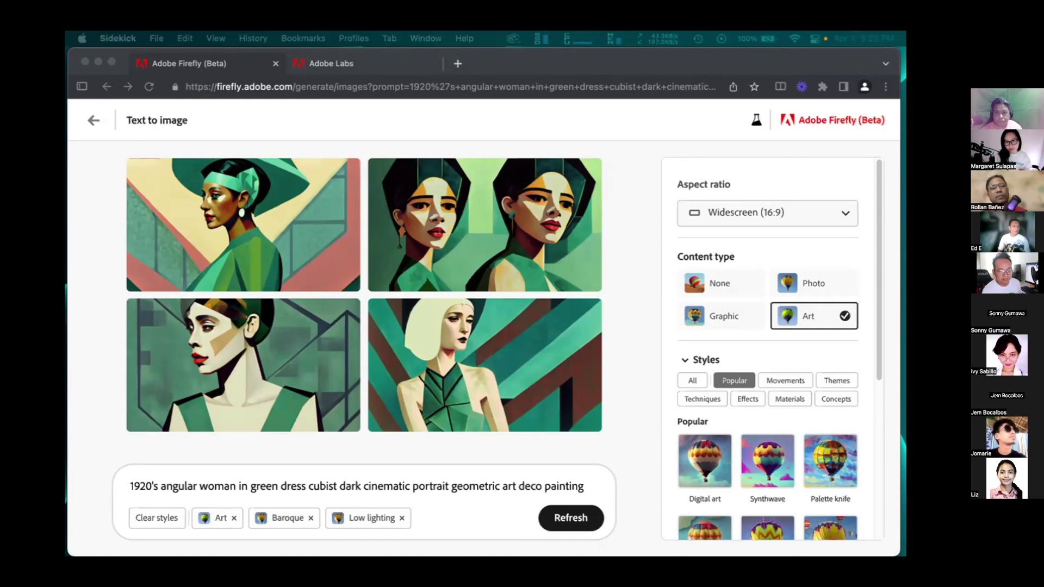
pyautogui.click(283, 203)
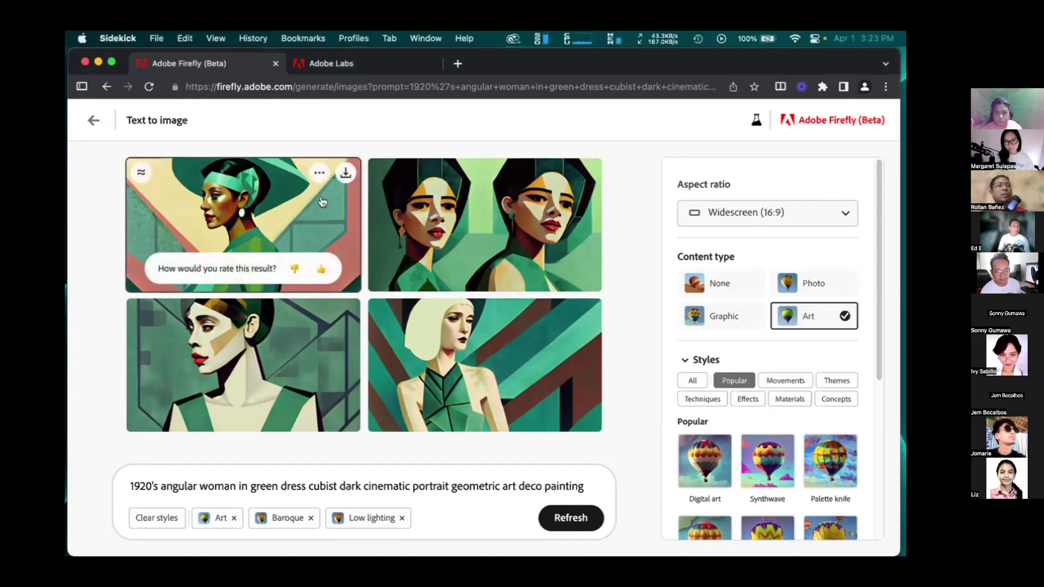
pyautogui.click(346, 174)
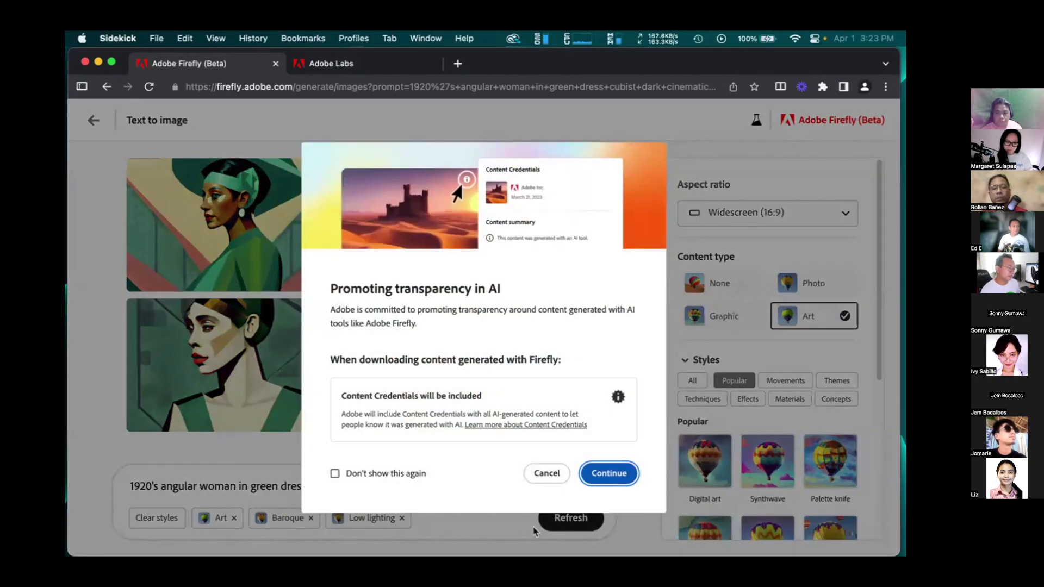
pyautogui.click(546, 473)
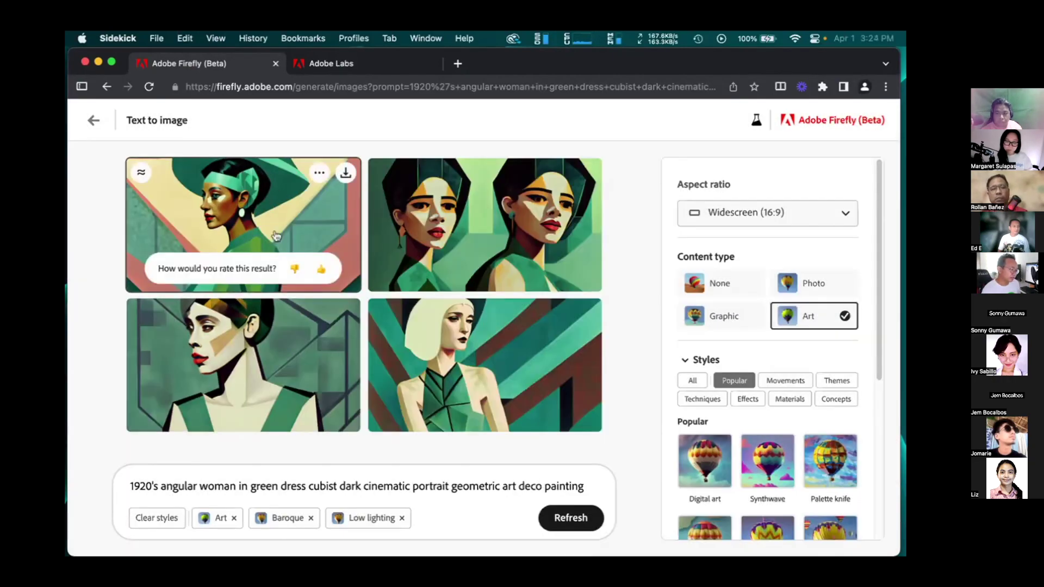
# Download the generated image of the woman in the wide green hat with Content Credentials and open the JPG file in Preview
pyautogui.click(347, 174)
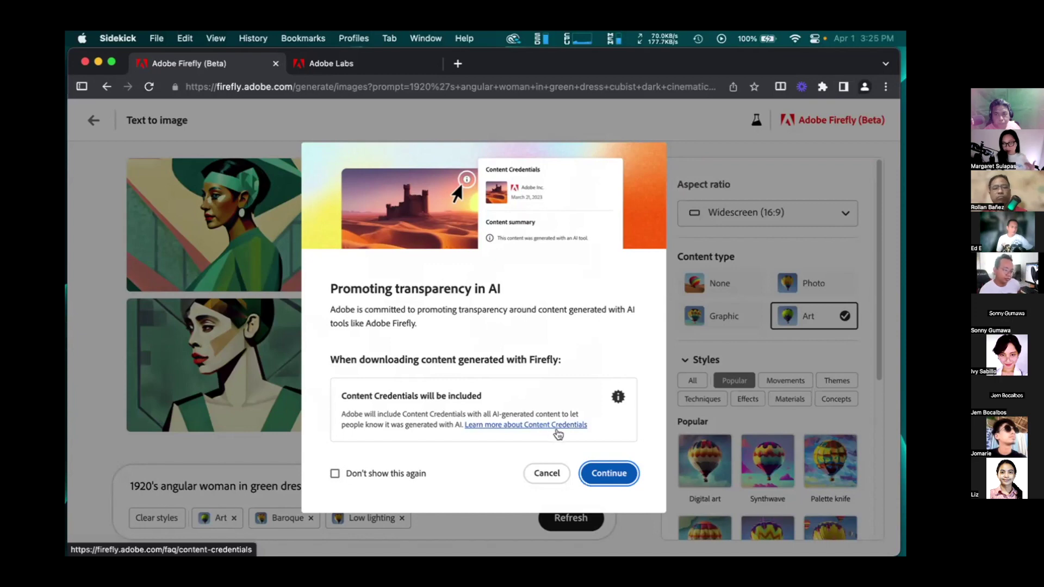
pyautogui.click(602, 477)
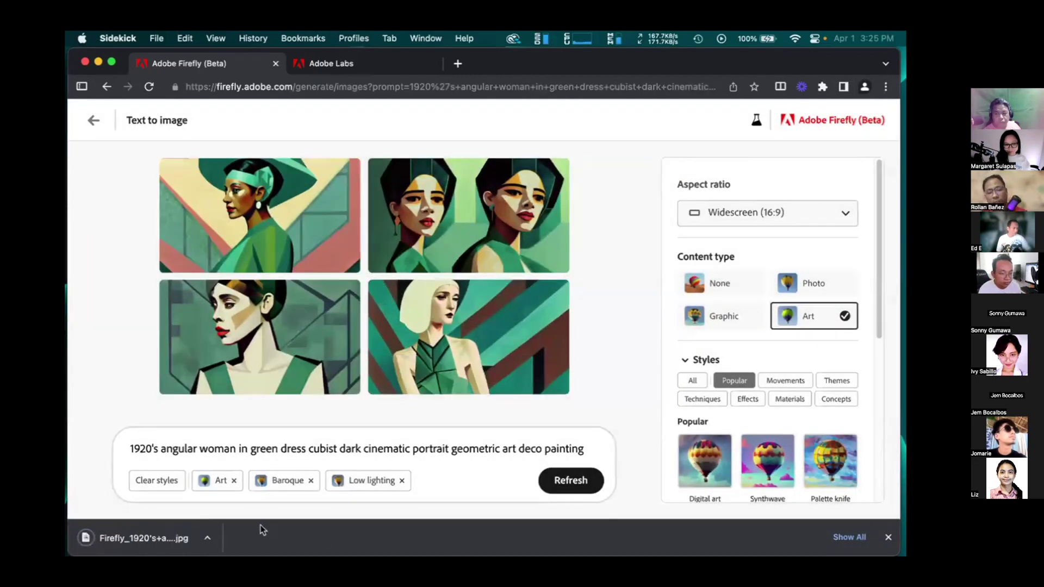
pyautogui.click(207, 537)
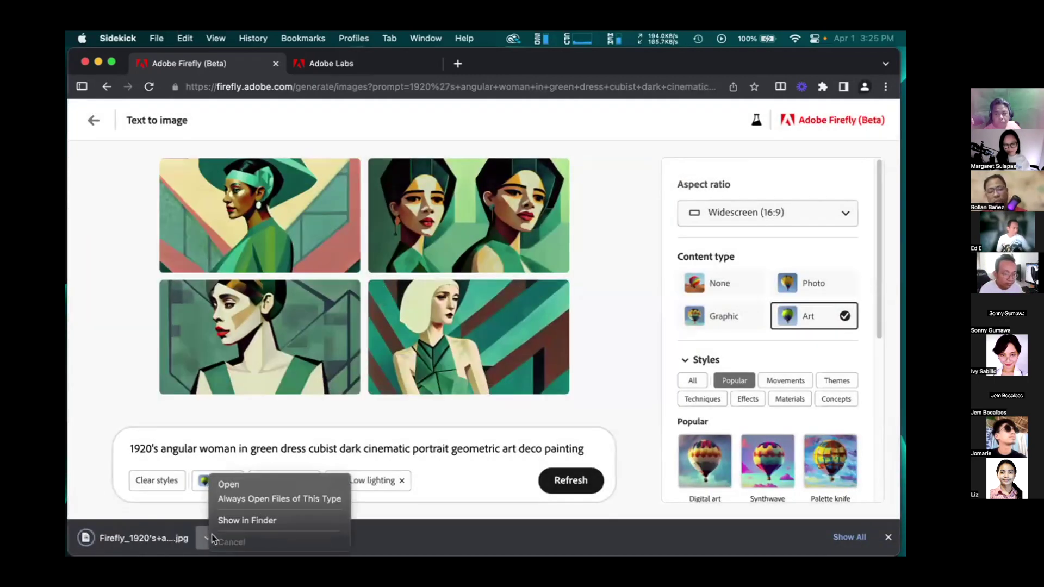
pyautogui.click(224, 484)
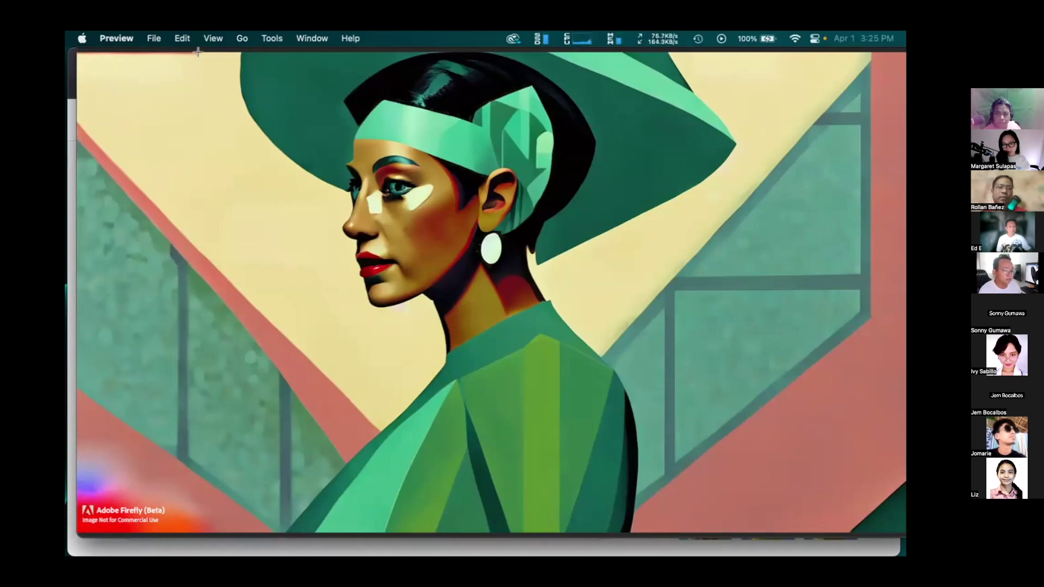
# Mark a rectangular selection around the woman's head and upper body in the opened image
pyautogui.moveTo(199, 51); pyautogui.dragTo(207, 104)
pyautogui.click(199, 170)
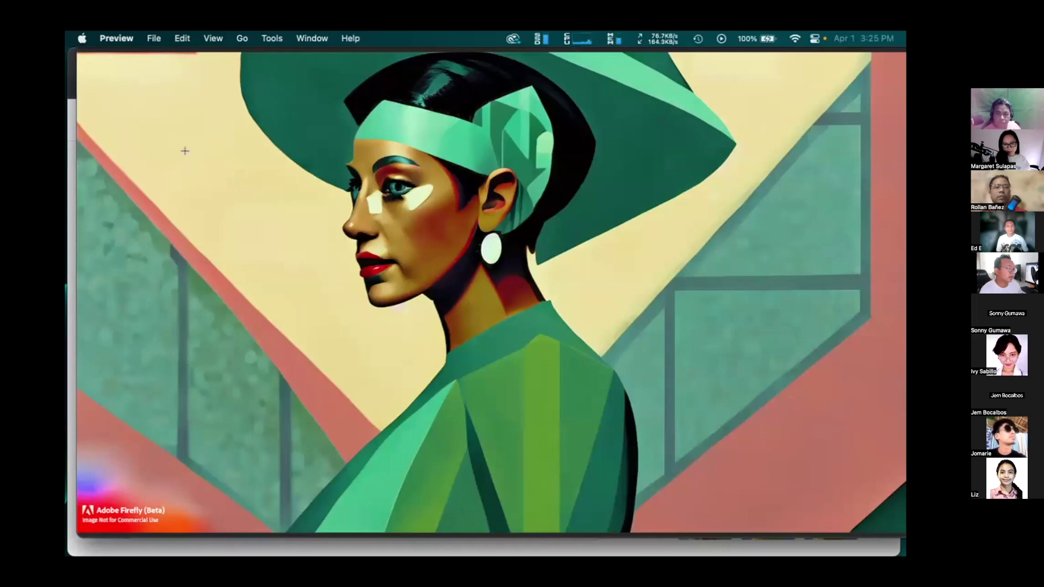
pyautogui.moveTo(325, 62); pyautogui.dragTo(608, 508)
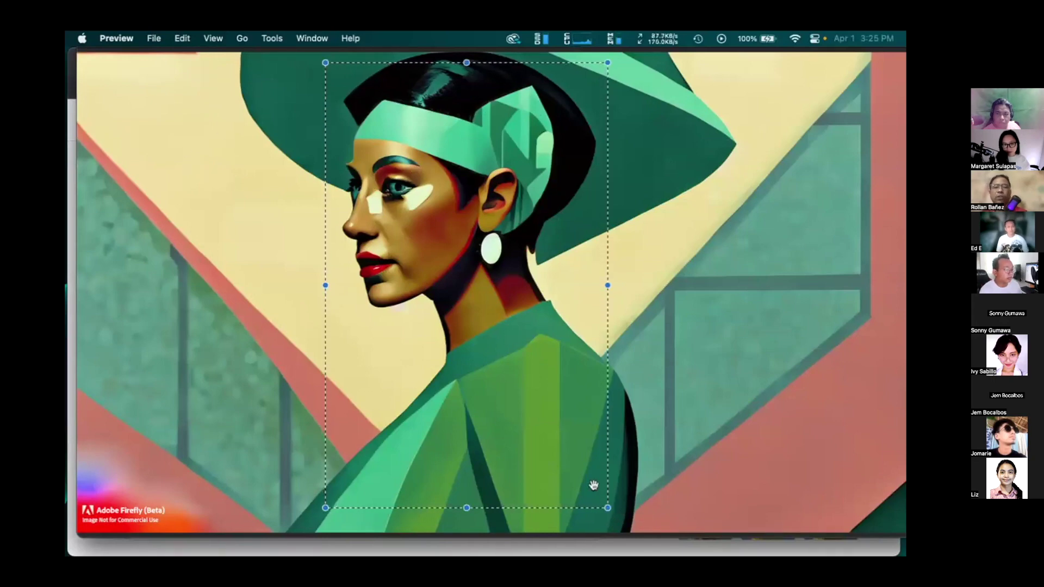
pyautogui.click(117, 38)
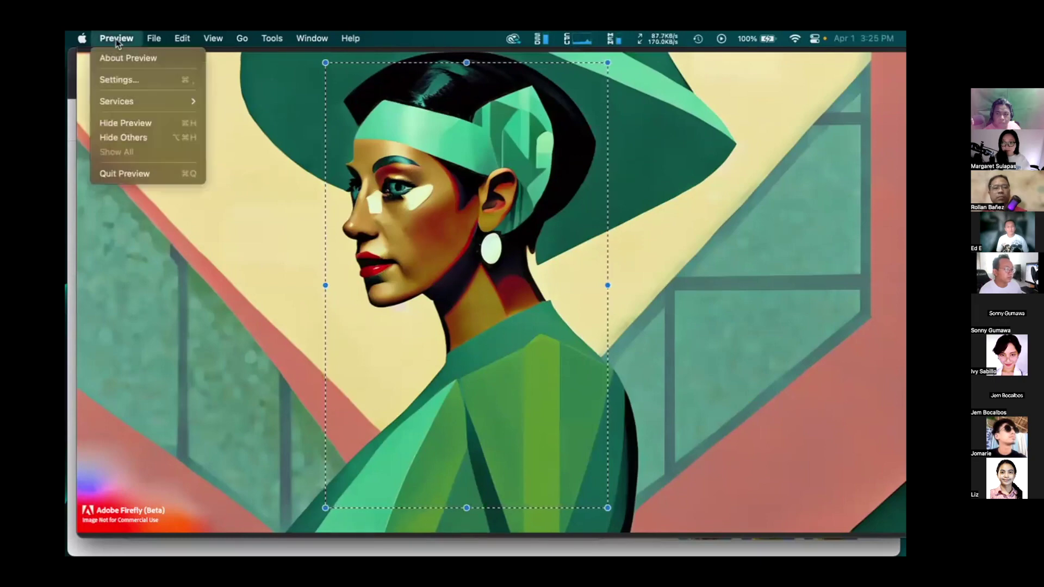
pyautogui.click(263, 254)
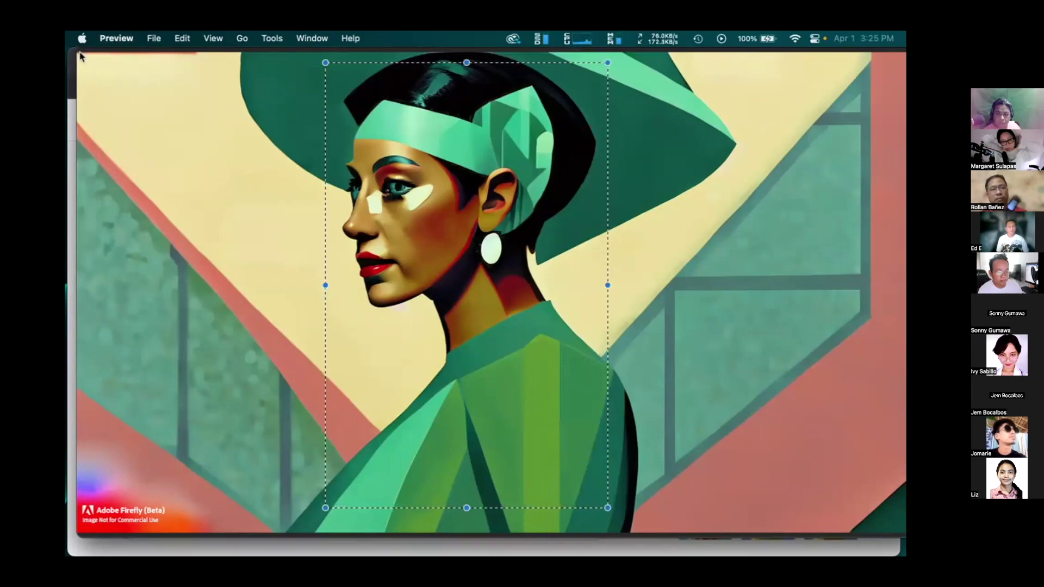
# Shrink and reposition the Preview window to view the whole downloaded image, and close it to return to the browser
pyautogui.moveTo(77, 135); pyautogui.dragTo(333, 135)
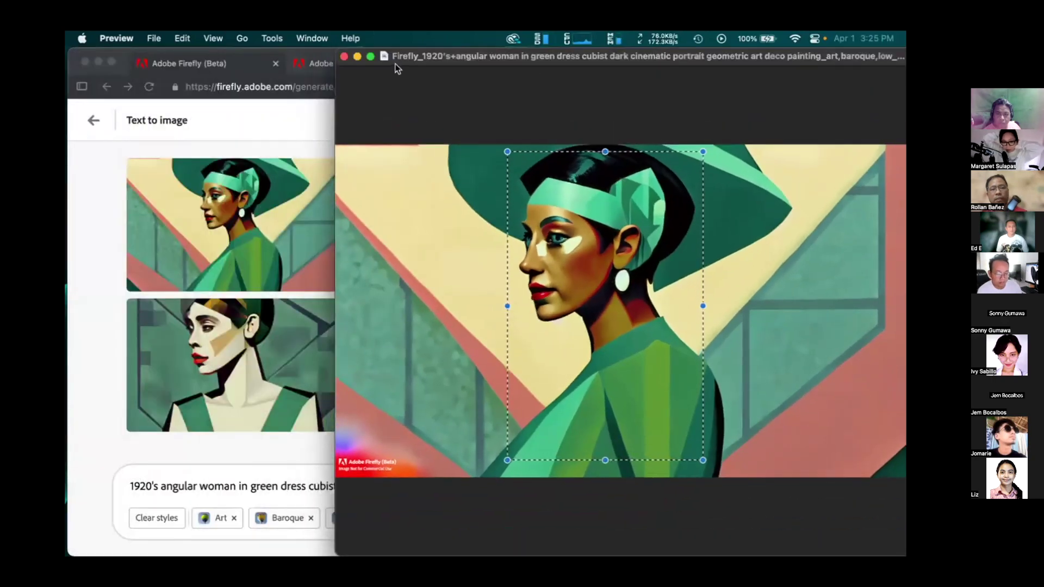
pyautogui.moveTo(396, 63); pyautogui.dragTo(274, 78)
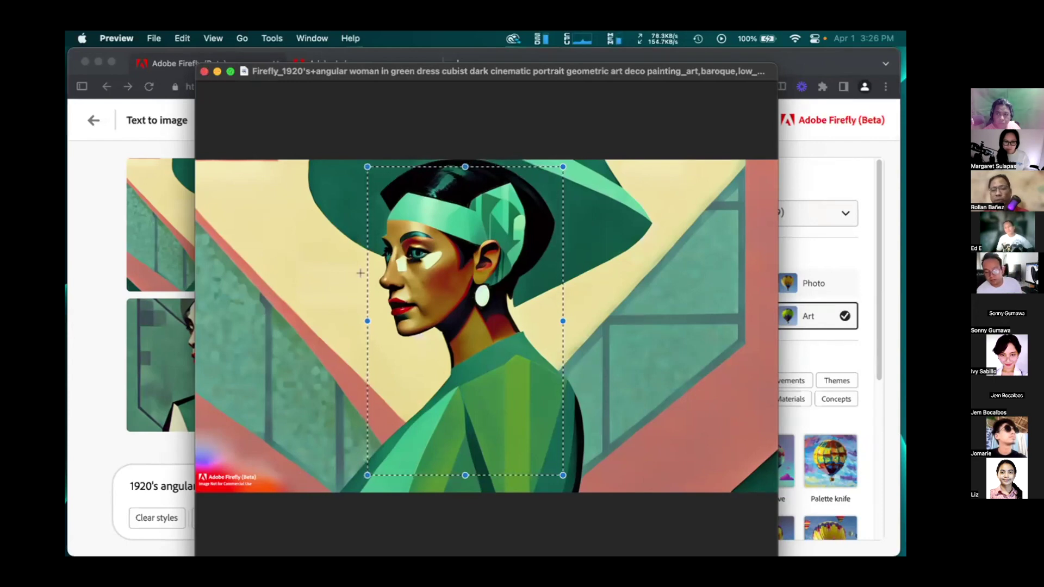
pyautogui.click(204, 72)
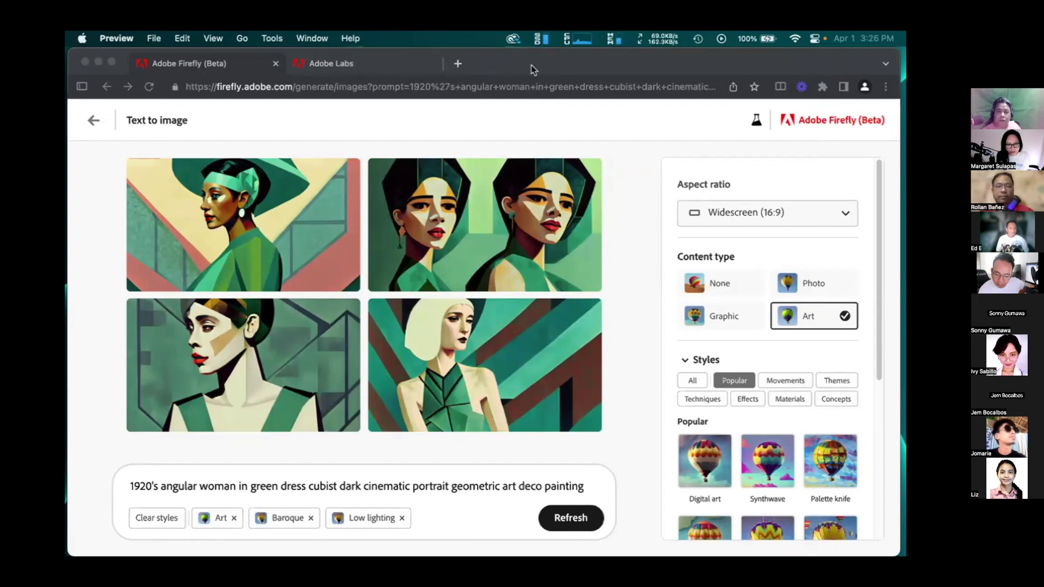
# Bring up the browser window with the NVIDIA Canvas GauGAN2 update article, view its introduction, and close that window
pyautogui.moveTo(530, 64); pyautogui.dragTo(529, 64)
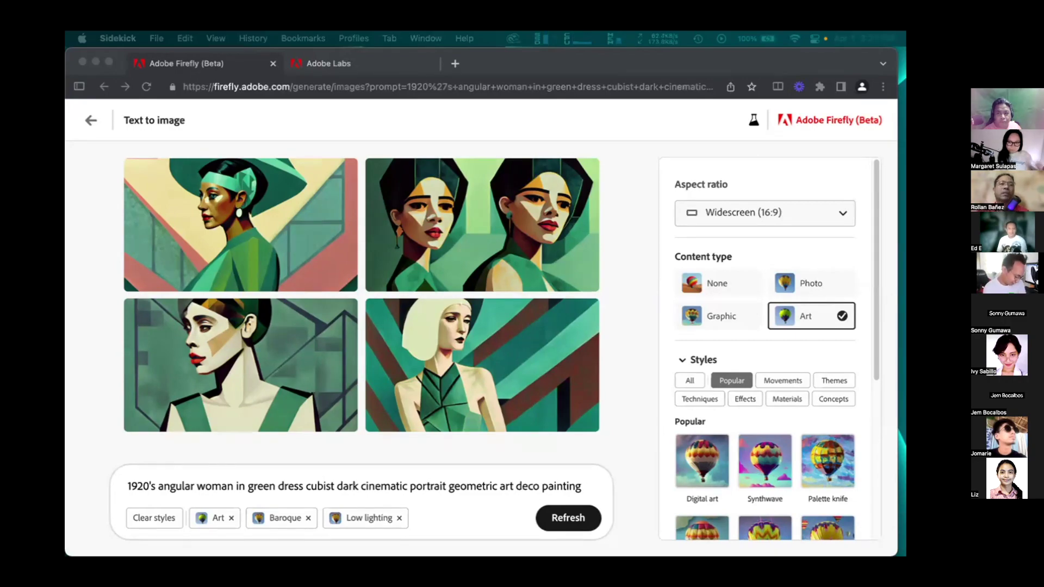
pyautogui.press('super+grave')
pyautogui.scroll(-2, 490, 326)
pyautogui.moveTo(478, 63); pyautogui.dragTo(547, 98)
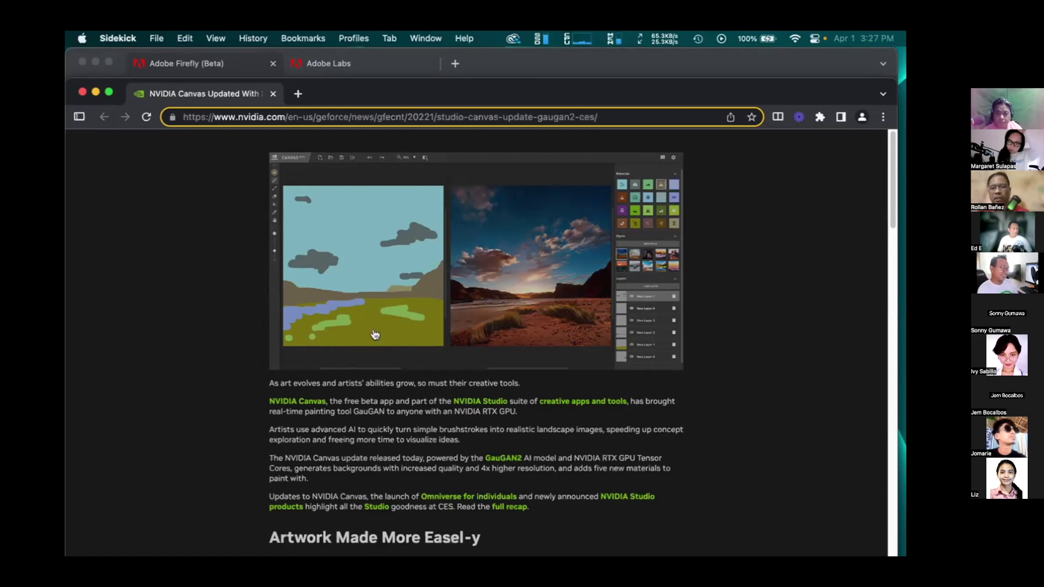
pyautogui.click(82, 92)
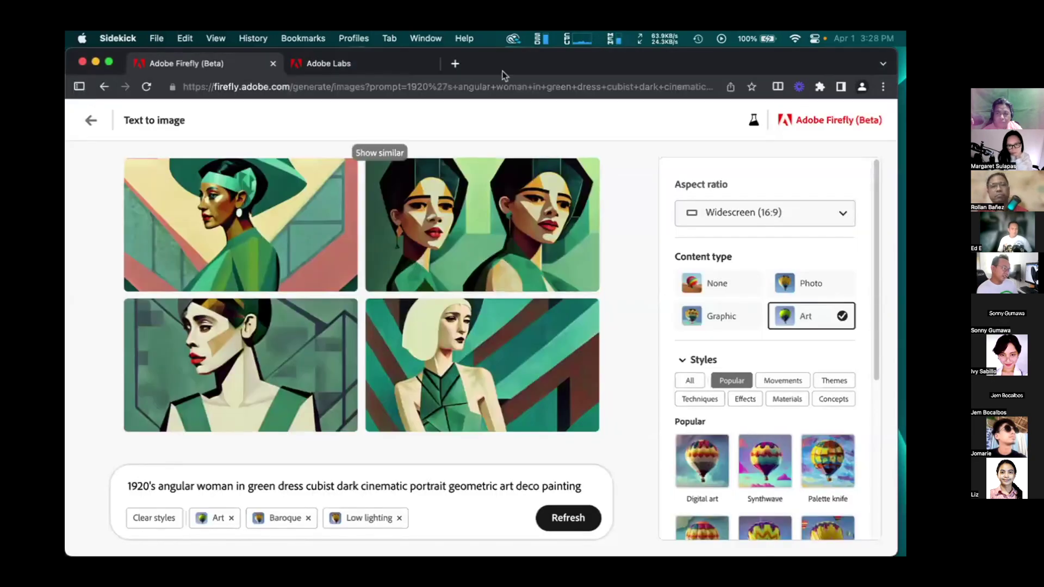